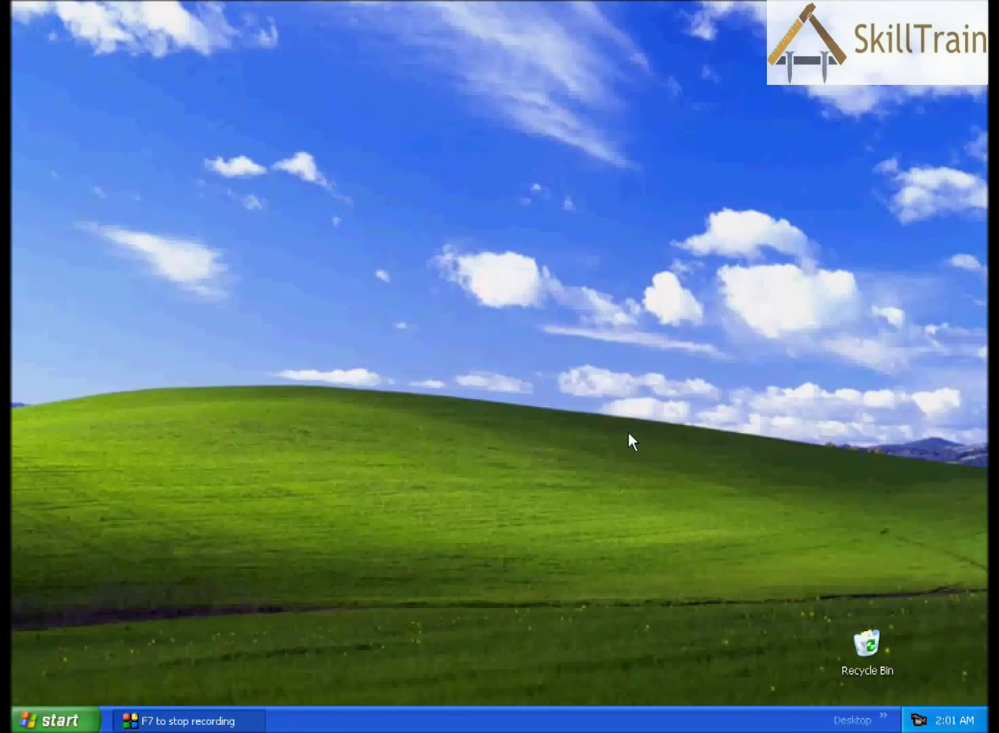
Open the desktop's display properties and bring up the desktop customization settings for the icons.
{"action": "right_click", "coordinate": [458, 291]}
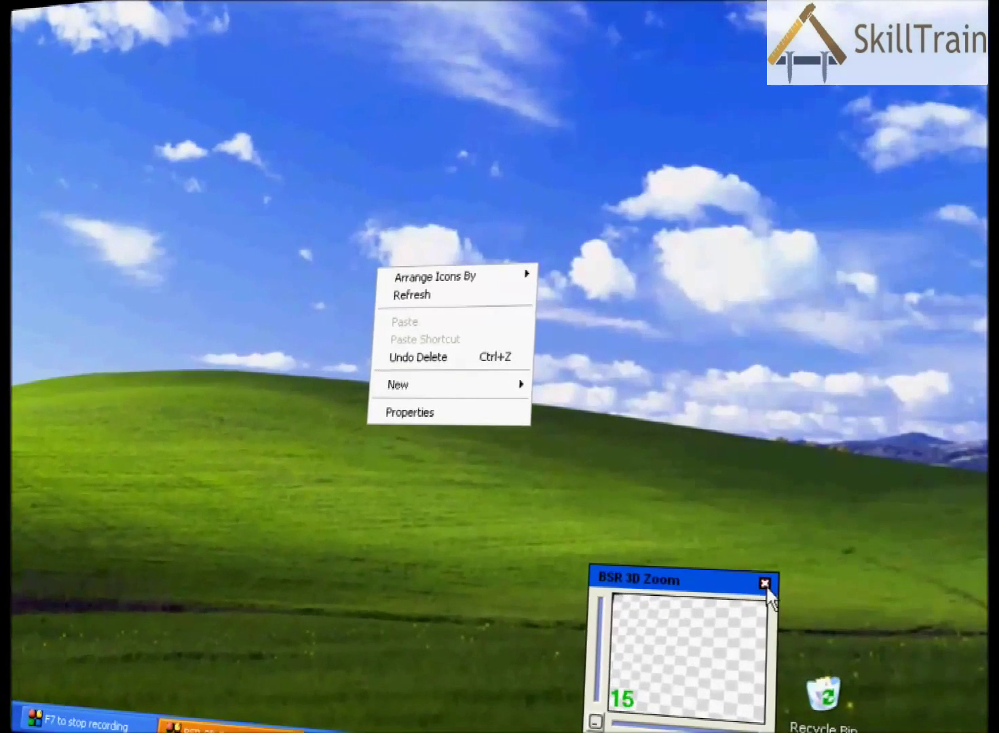
{"action": "left_click", "coordinate": [908, 618]}
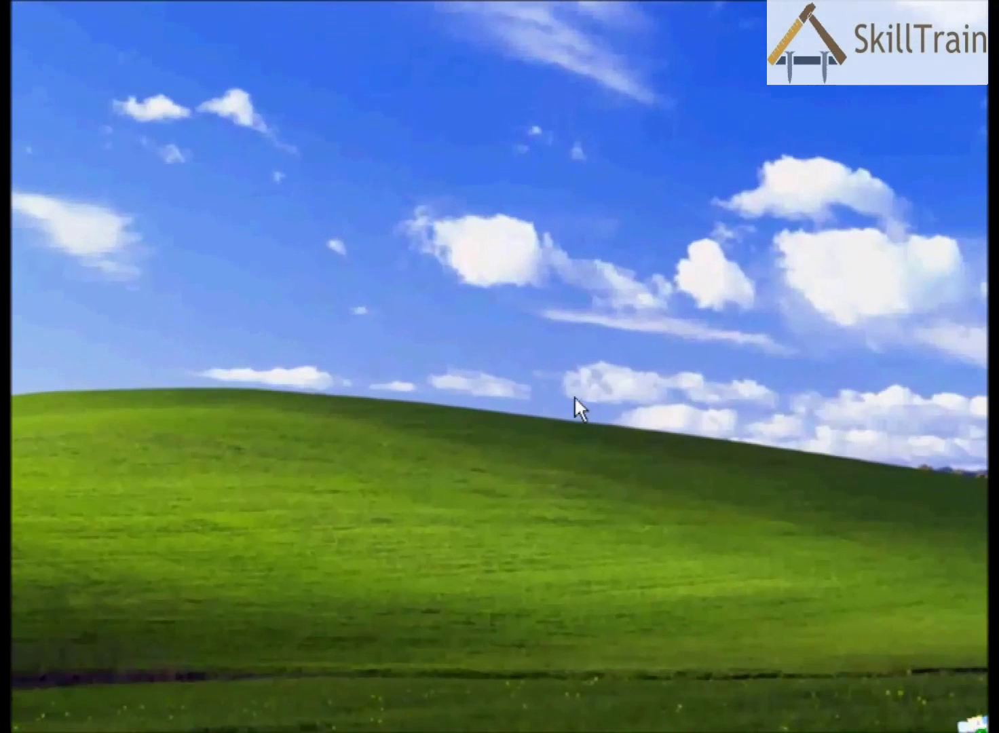
{"action": "right_click", "coordinate": [490, 383]}
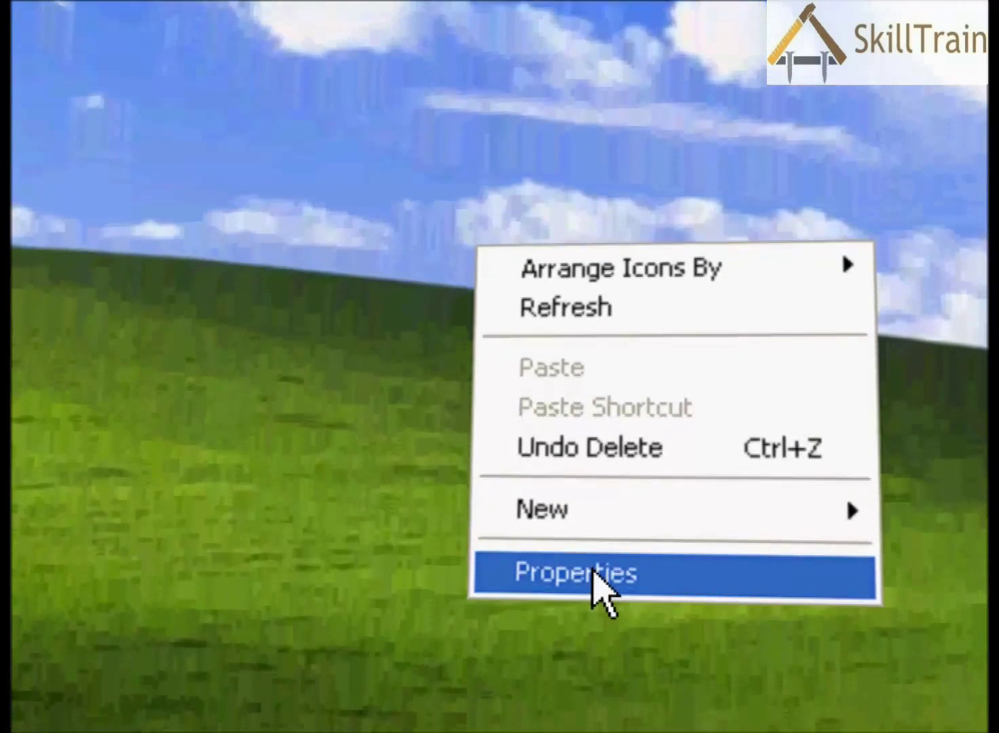
{"action": "left_click", "coordinate": [652, 573]}
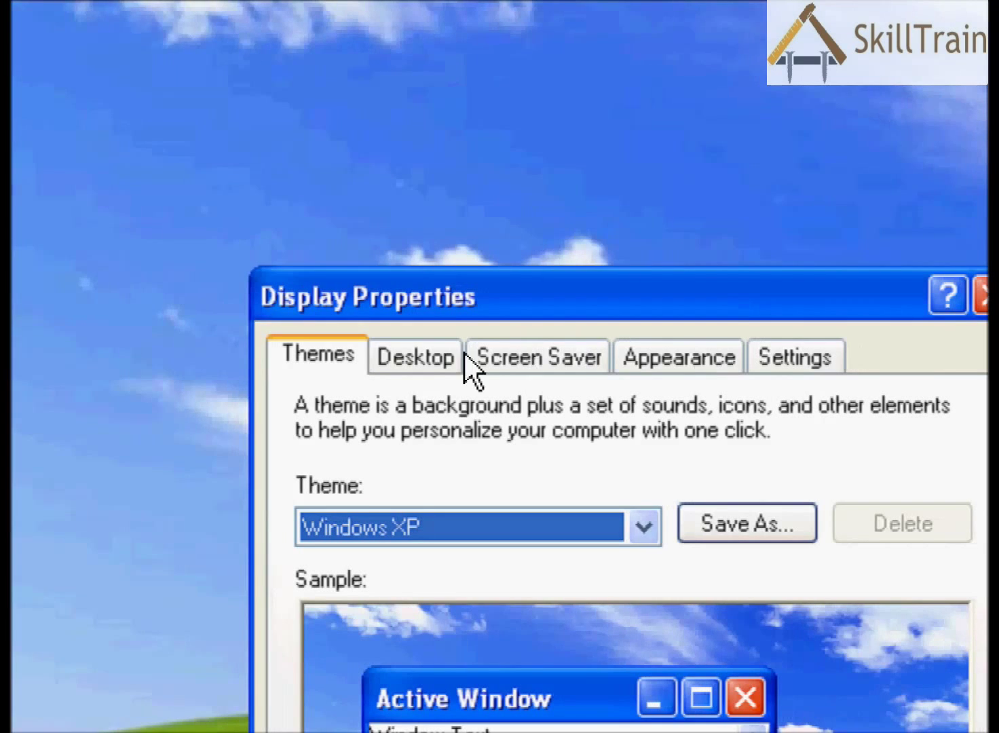
{"action": "left_click", "coordinate": [429, 366]}
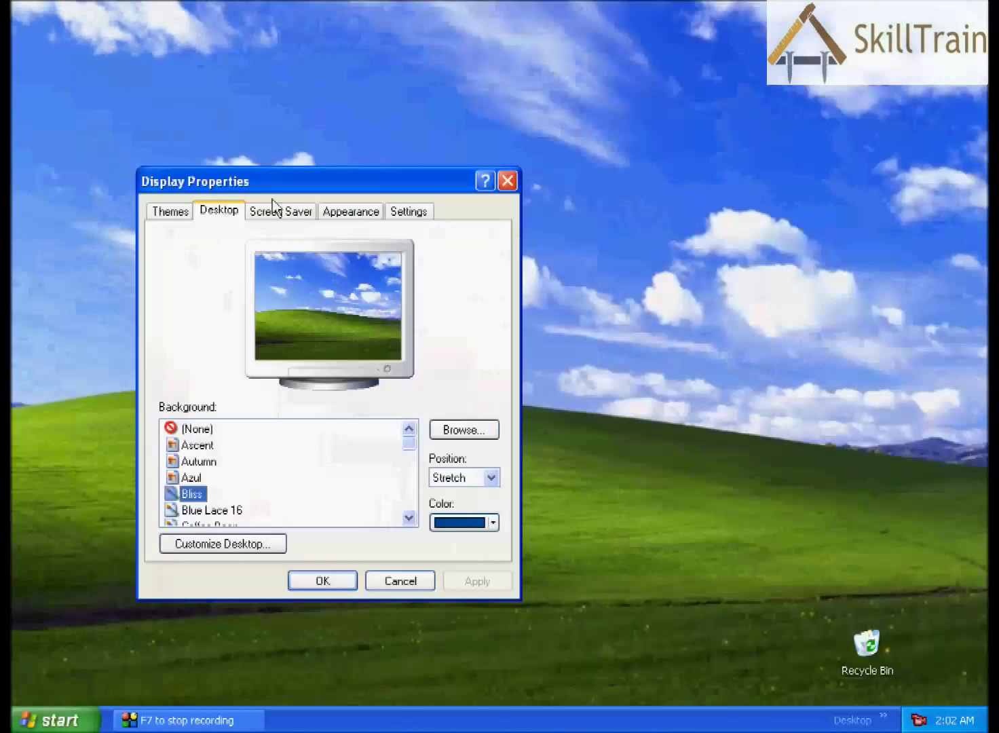
{"action": "left_click", "coordinate": [272, 550]}
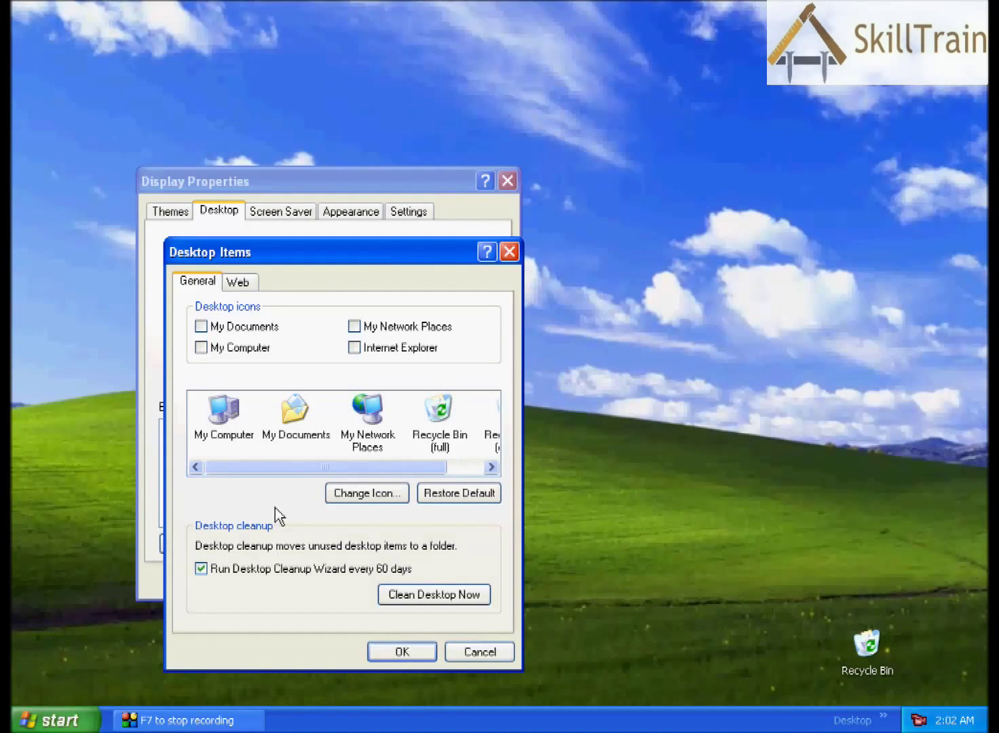
Enable the My Documents, My Computer, My Network Places and Internet Explorer desktop icons and apply the change.
{"action": "left_click_drag", "start_coordinate": [293, 251], "coordinate": [271, 184]}
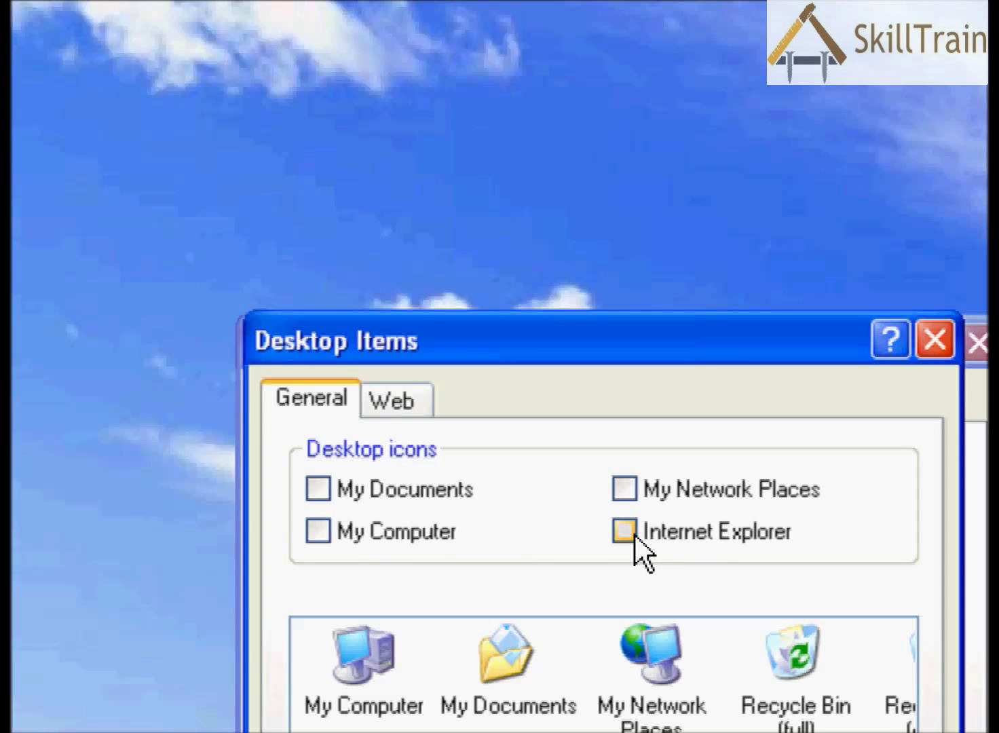
{"action": "left_click", "coordinate": [325, 483]}
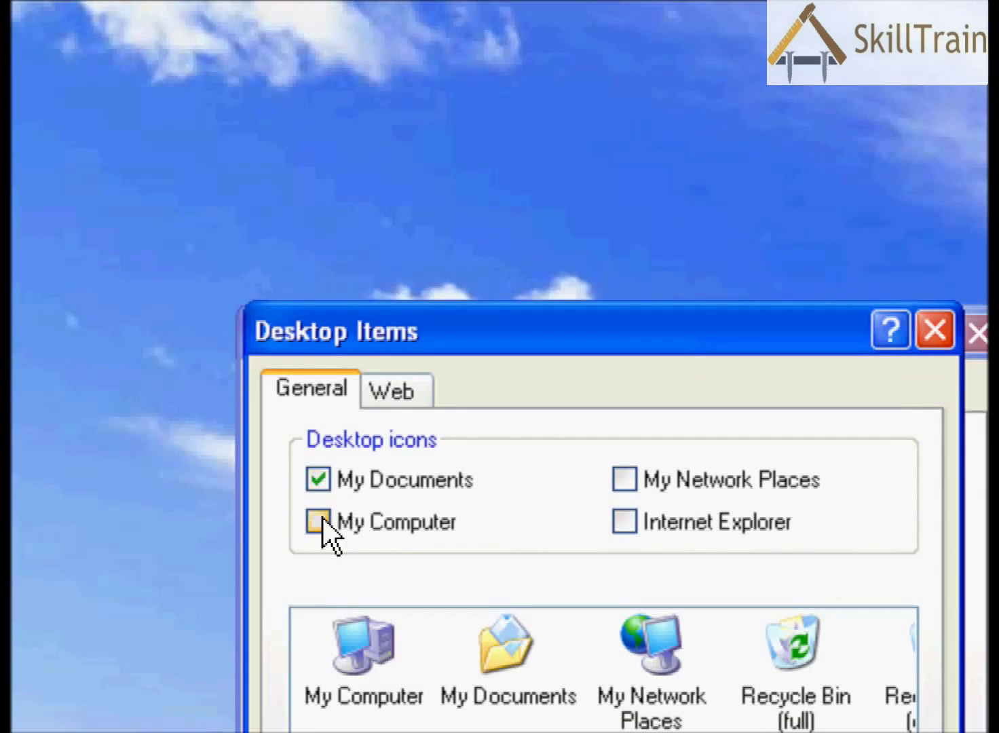
{"action": "left_click", "coordinate": [628, 482]}
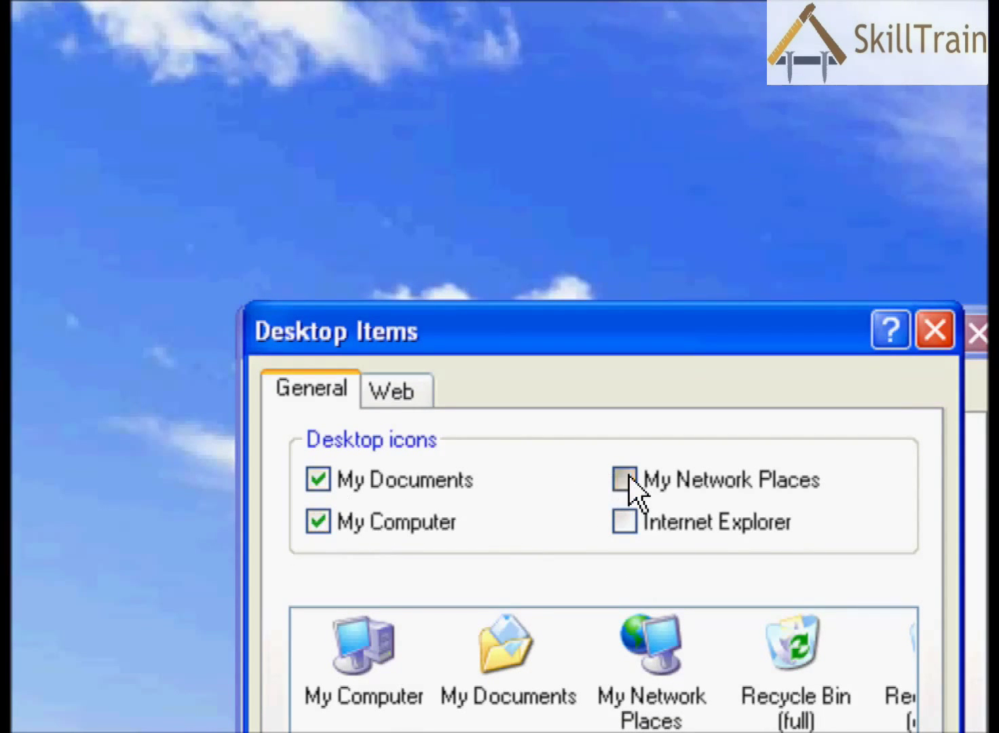
{"action": "left_click", "coordinate": [629, 521]}
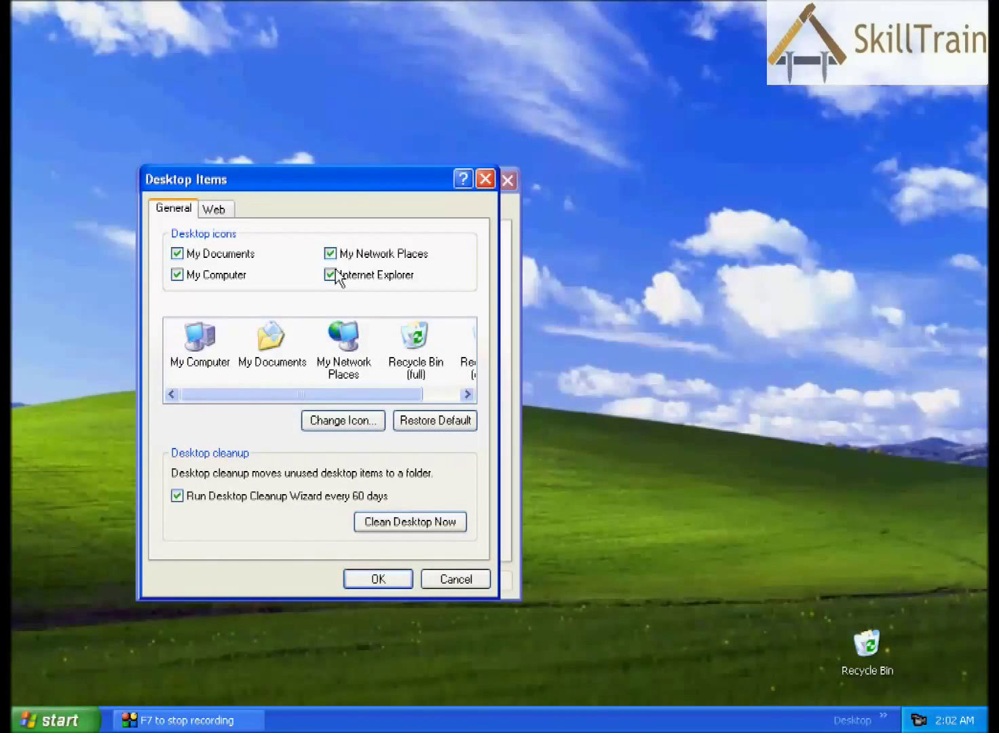
{"action": "left_click", "coordinate": [376, 579]}
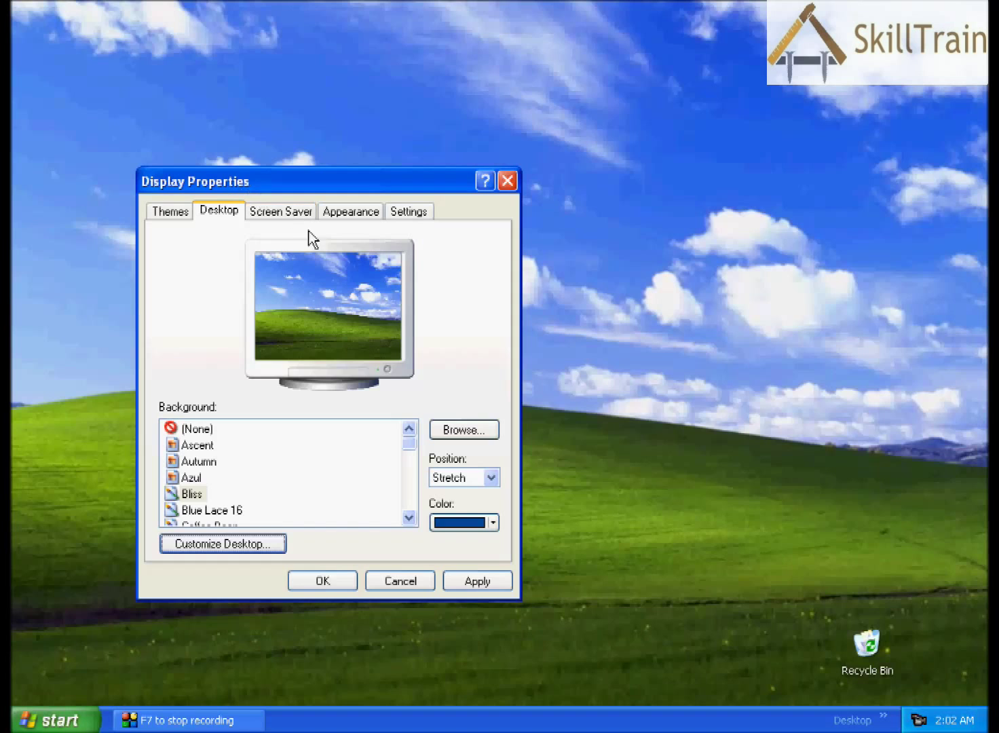
{"action": "left_click", "coordinate": [488, 583]}
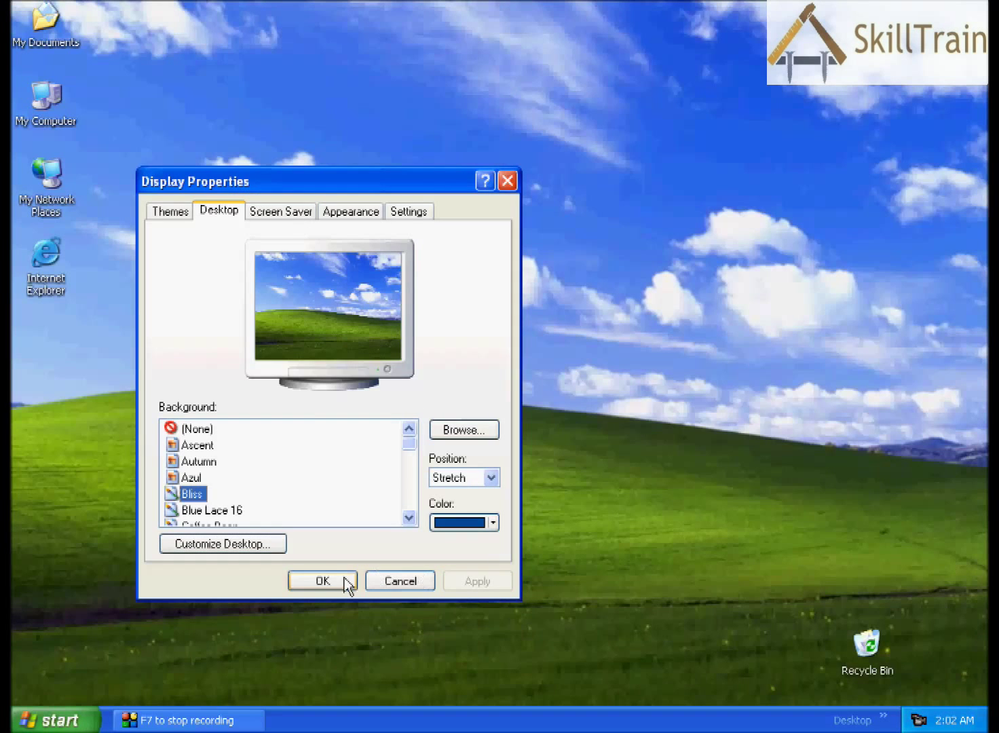
{"action": "left_click", "coordinate": [343, 582]}
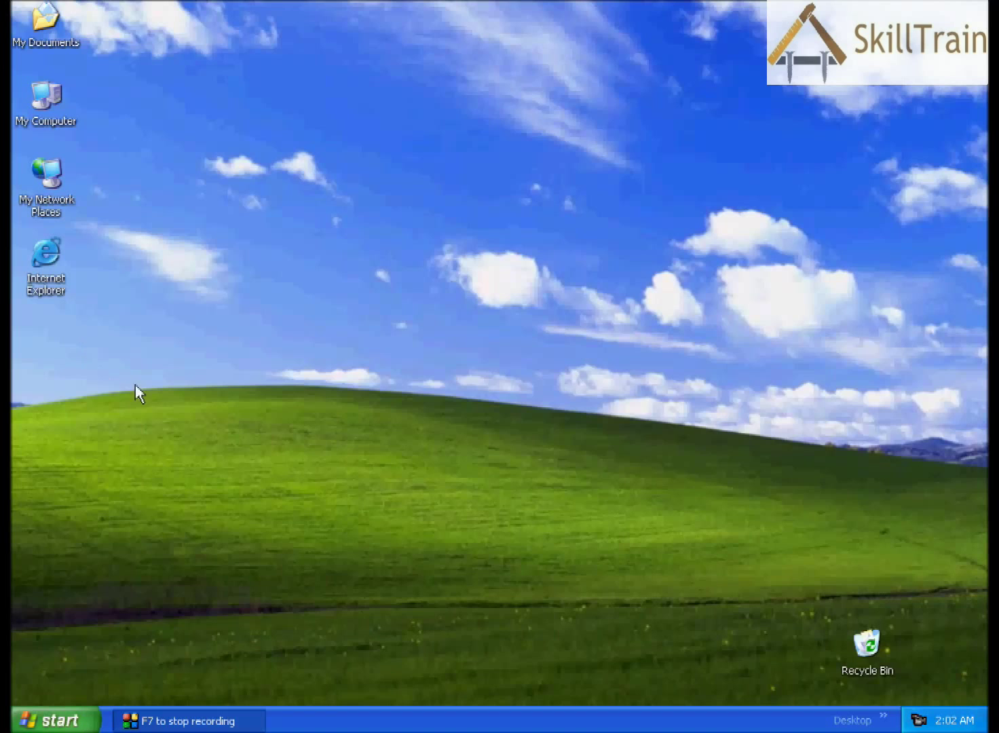
Scatter the Internet Explorer, My Network Places, My Computer, My Documents and Recycle Bin icons across the desktop.
{"action": "left_click_drag", "start_coordinate": [45, 256], "coordinate": [494, 257]}
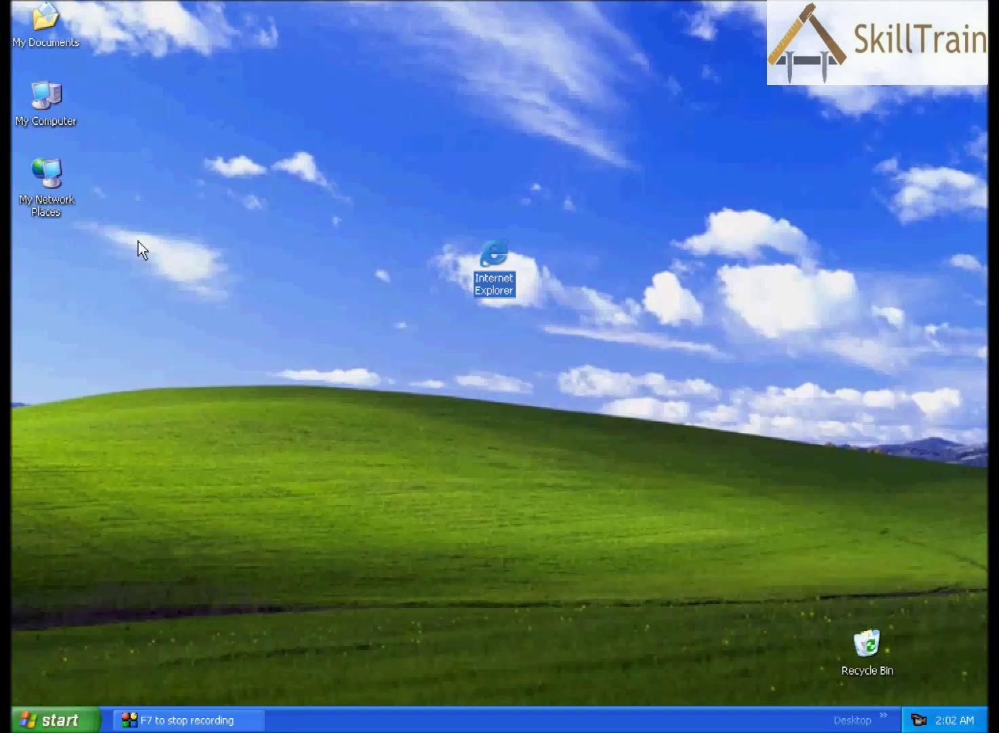
{"action": "left_click_drag", "start_coordinate": [55, 177], "coordinate": [419, 144]}
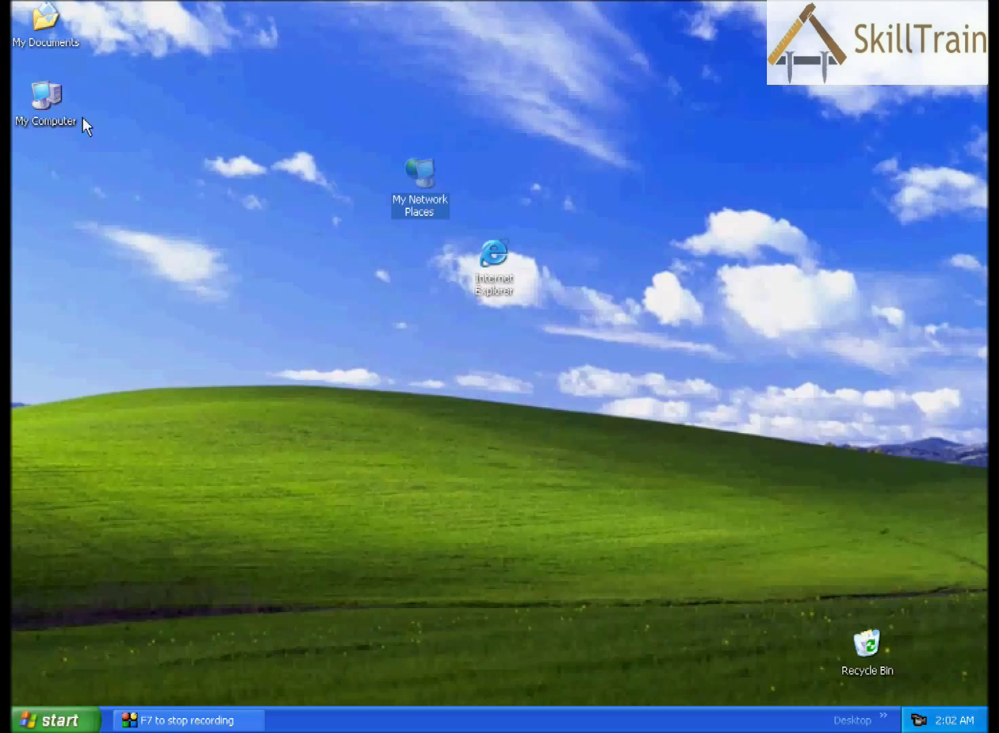
{"action": "left_click", "coordinate": [48, 109]}
{"action": "left_click_drag", "start_coordinate": [248, 313], "coordinate": [271, 266]}
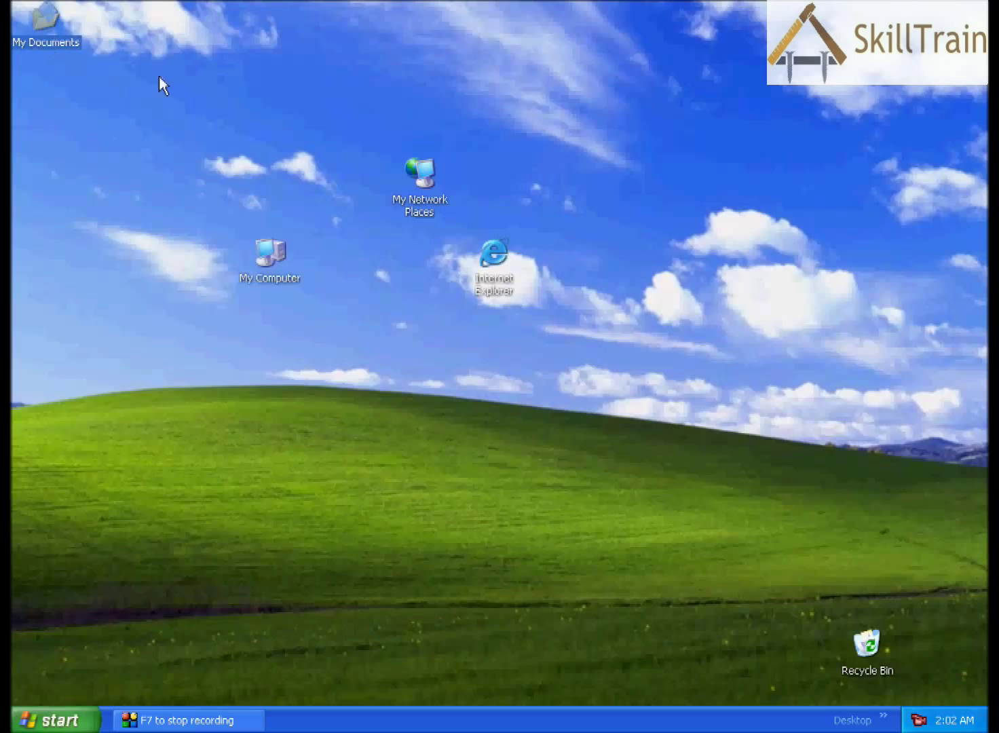
{"action": "left_click_drag", "start_coordinate": [45, 40], "coordinate": [120, 204]}
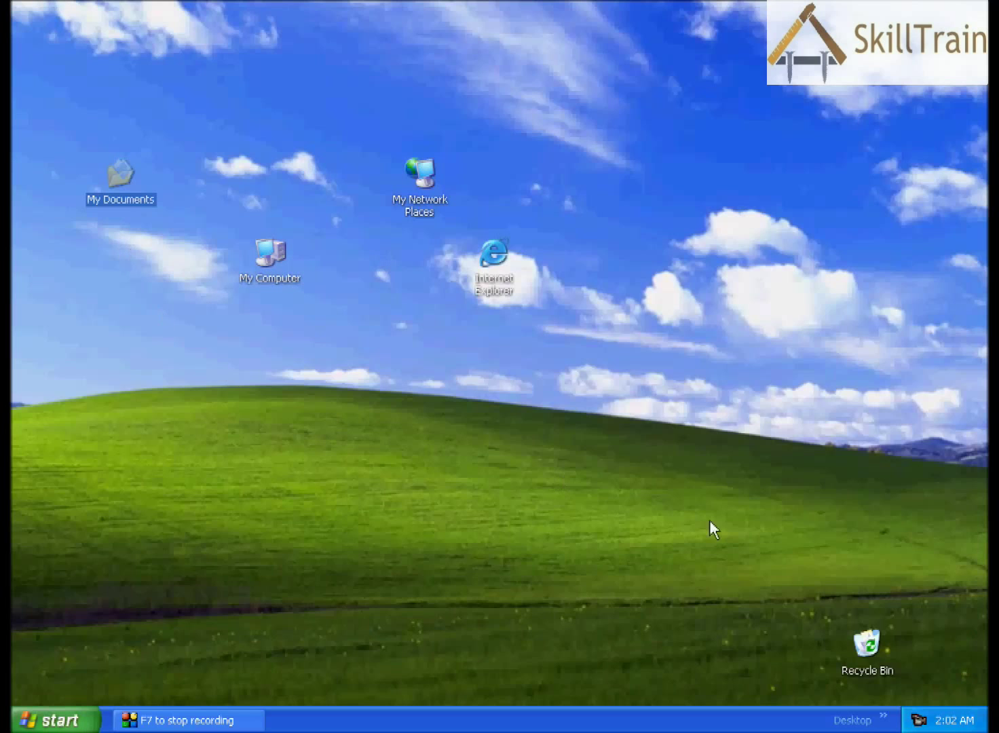
{"action": "left_click", "coordinate": [866, 645]}
{"action": "left_click_drag", "start_coordinate": [394, 341], "coordinate": [345, 332]}
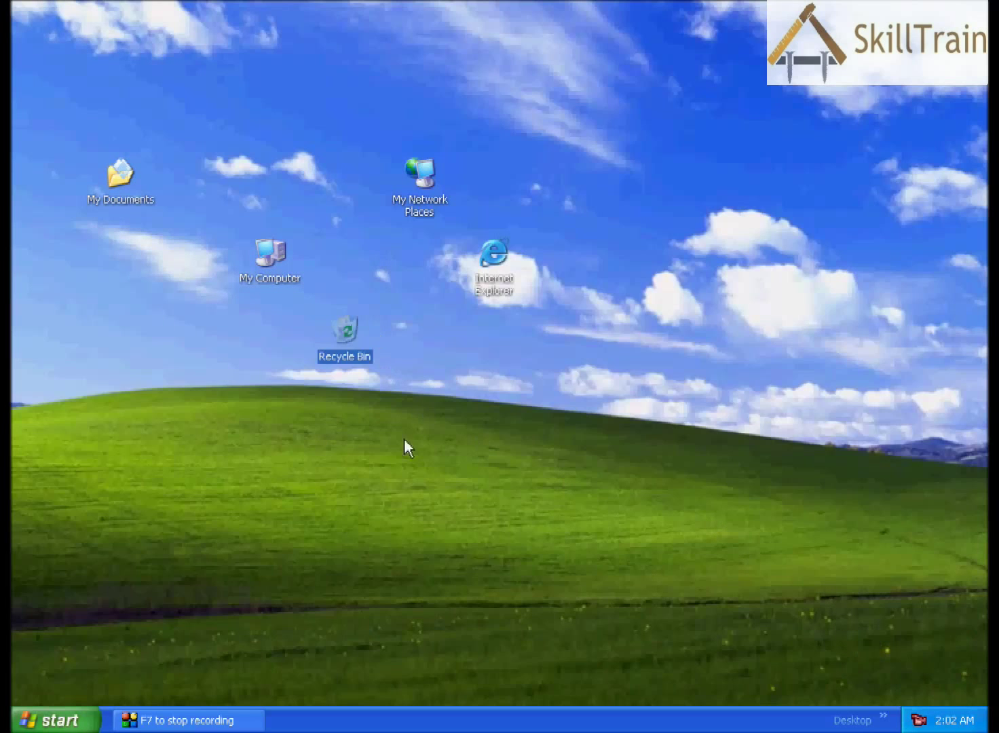
{"action": "left_click", "coordinate": [326, 491]}
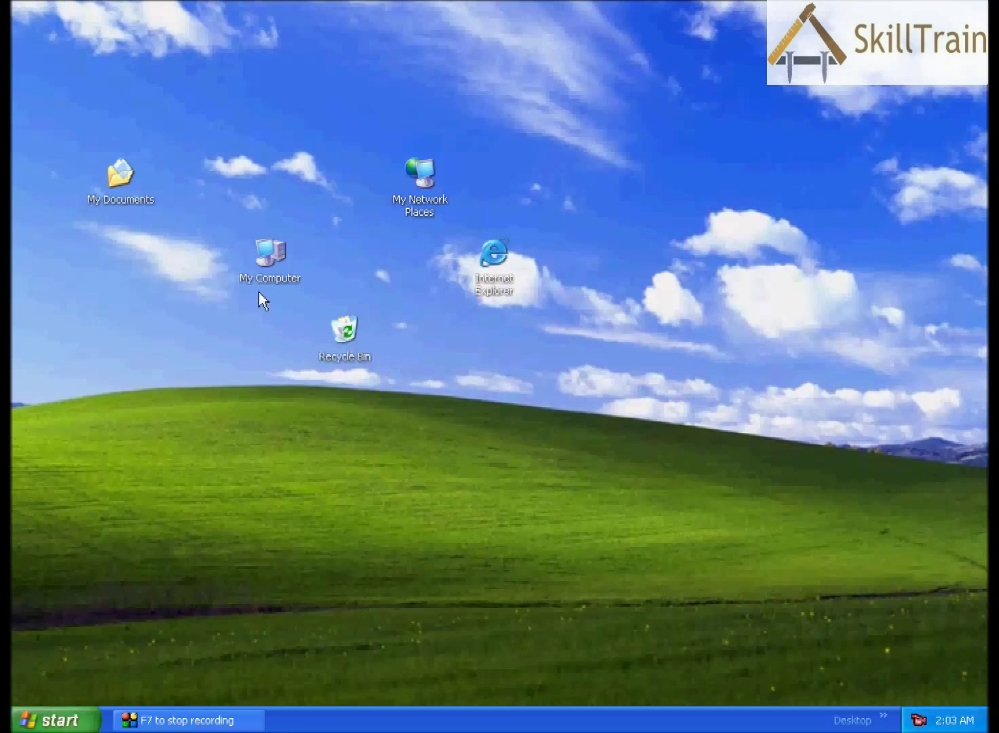
Turn on Auto Arrange for the desktop icons.
{"action": "right_click", "coordinate": [639, 207]}
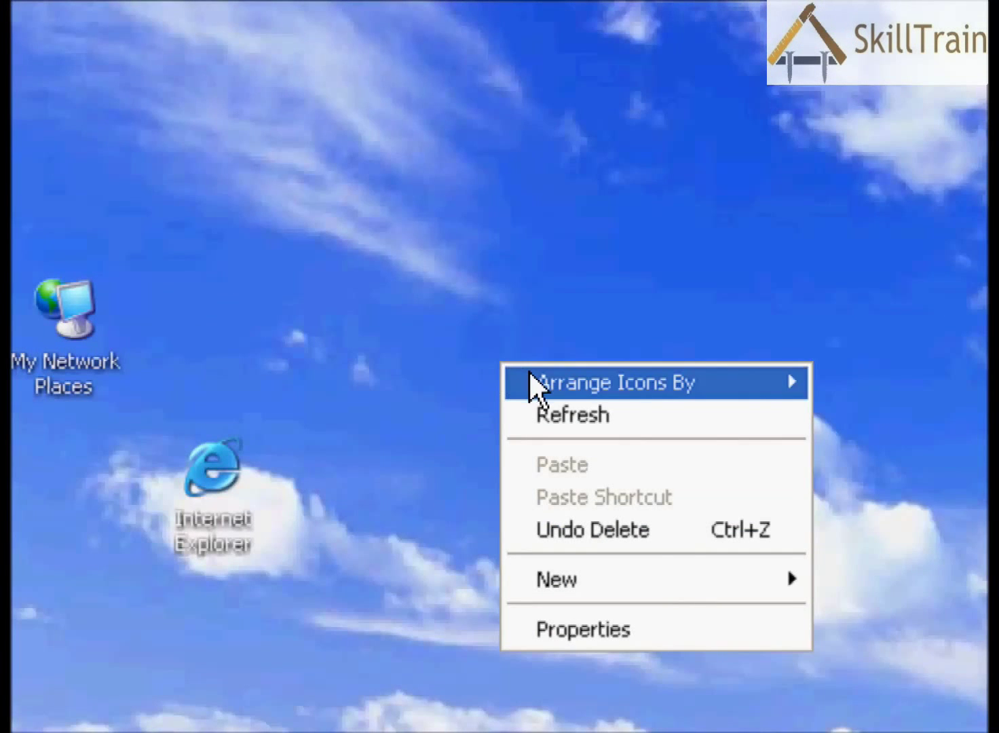
{"action": "mouse_move", "coordinate": [531, 384]}
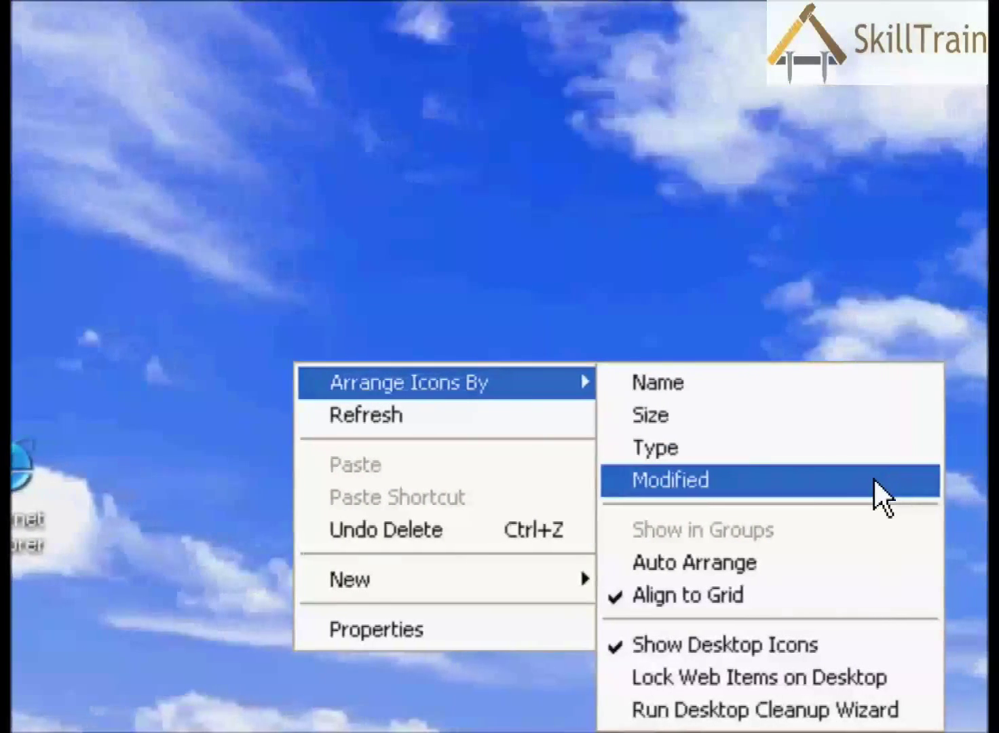
{"action": "left_click", "coordinate": [740, 559]}
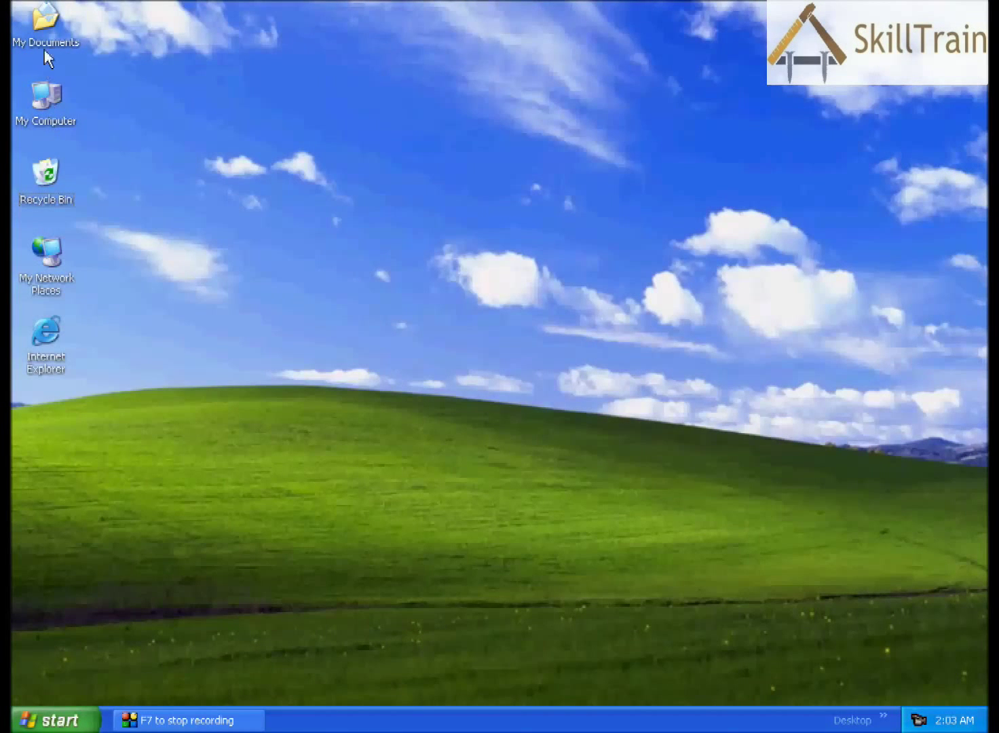
Try moving the My Documents, Internet Explorer and My Network Places icons away from the auto-arranged column.
{"action": "left_click_drag", "start_coordinate": [45, 47], "coordinate": [71, 52]}
{"action": "left_click_drag", "start_coordinate": [199, 82], "coordinate": [947, 552]}
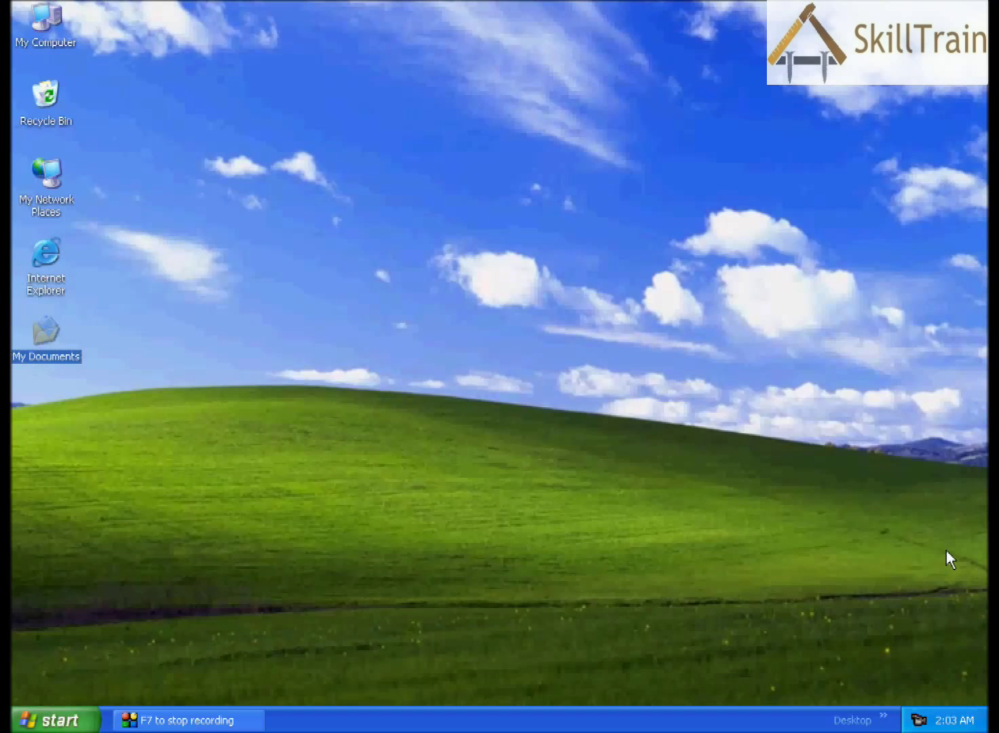
{"action": "left_click_drag", "start_coordinate": [28, 253], "coordinate": [846, 262]}
{"action": "left_click_drag", "start_coordinate": [33, 205], "coordinate": [505, 187]}
Dock My Documents as a toolbar at the screen edge, hide its text and title, and remove the toolbar.
{"action": "left_click_drag", "start_coordinate": [47, 179], "coordinate": [978, 204]}
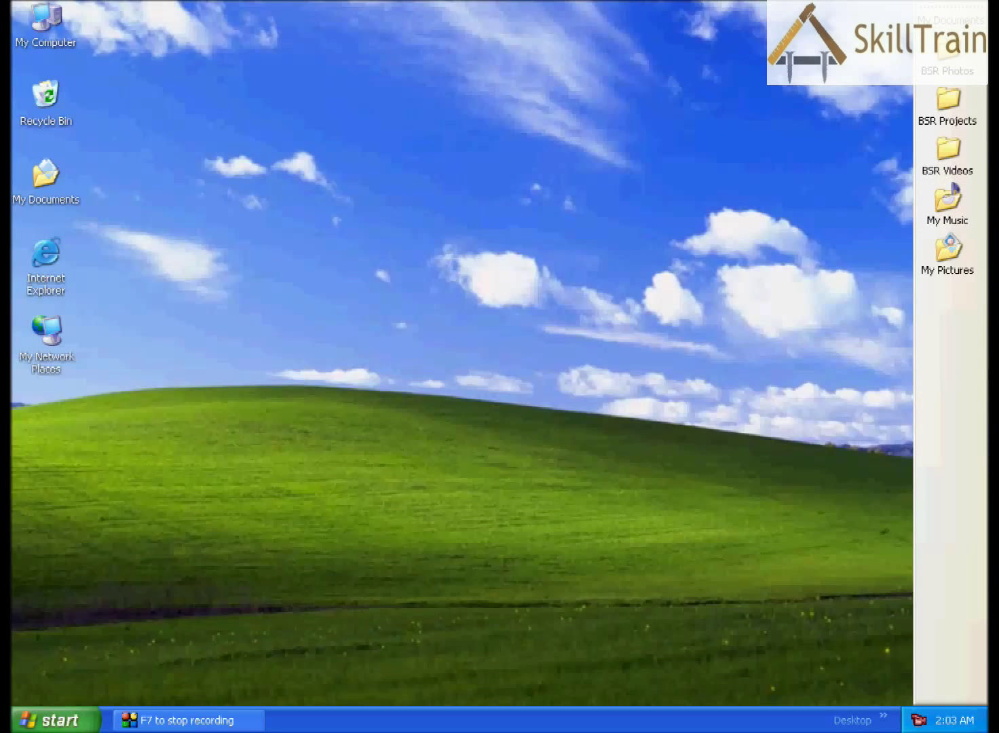
{"action": "right_click", "coordinate": [939, 393]}
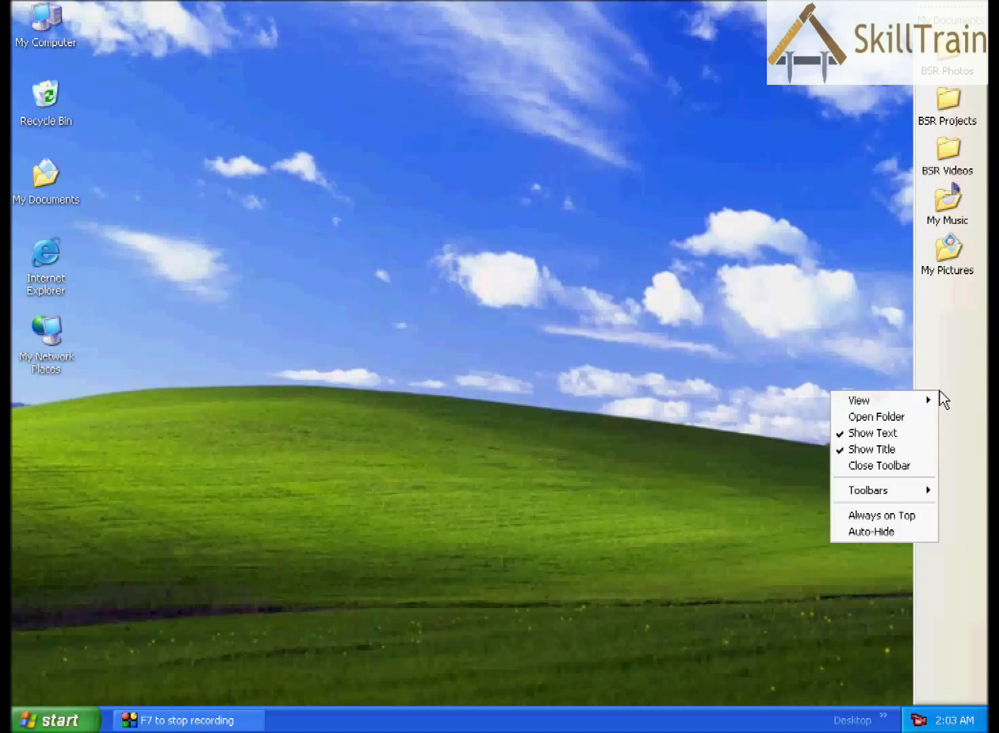
{"action": "left_click", "coordinate": [881, 432]}
{"action": "right_click", "coordinate": [953, 358]}
{"action": "left_click", "coordinate": [890, 419]}
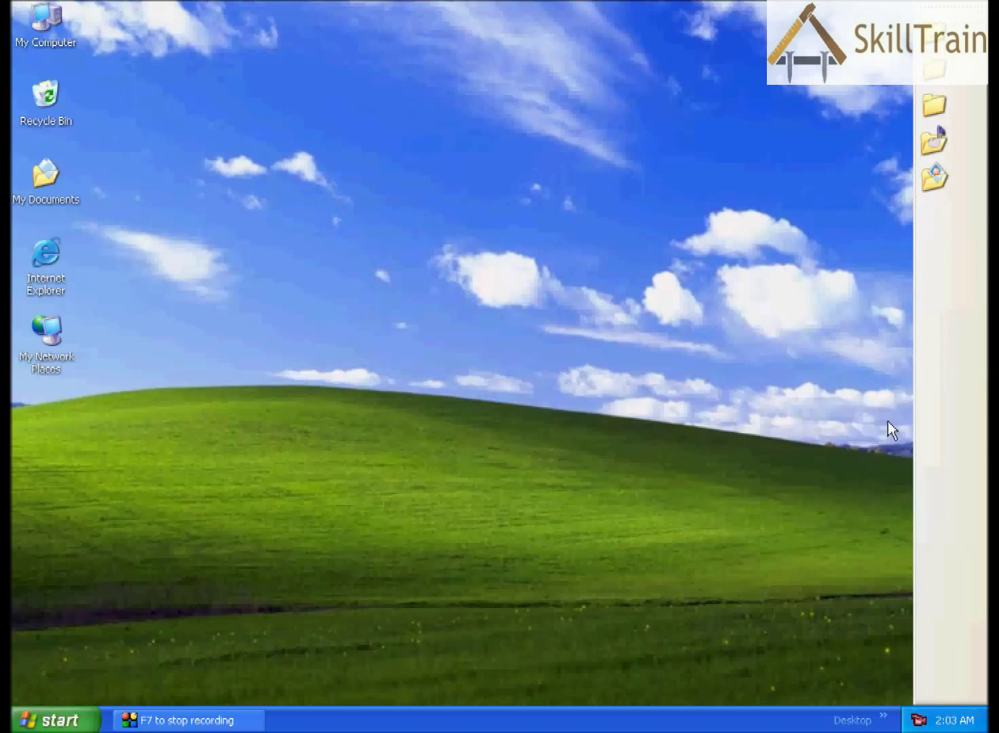
{"action": "right_click", "coordinate": [942, 367]}
{"action": "mouse_move", "coordinate": [924, 469]}
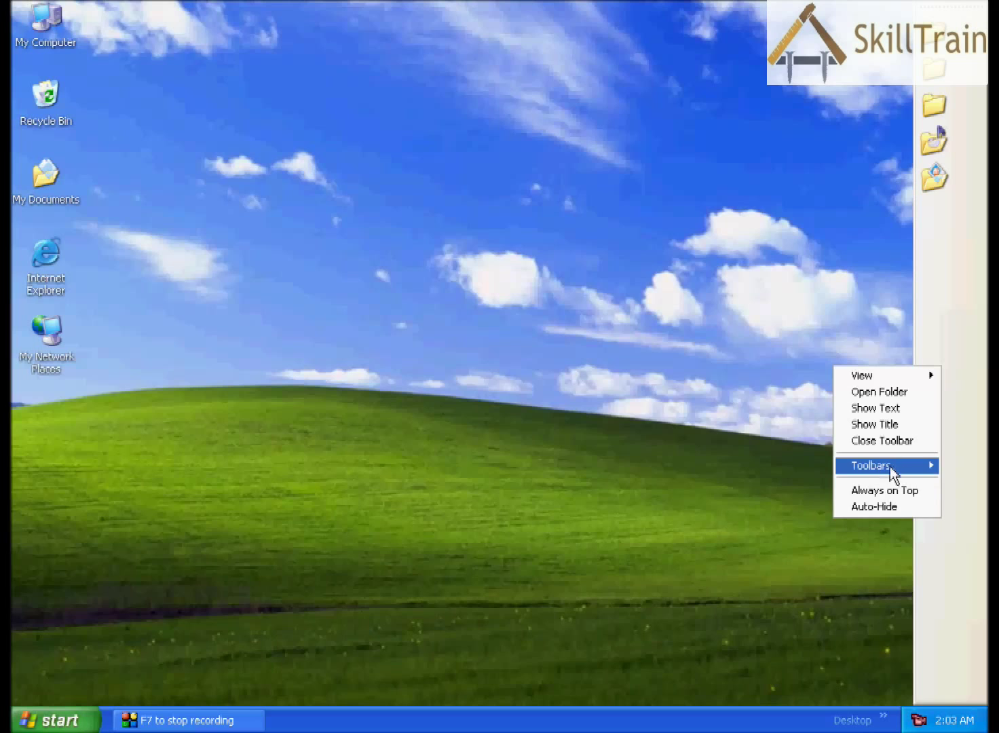
{"action": "left_click", "coordinate": [807, 547]}
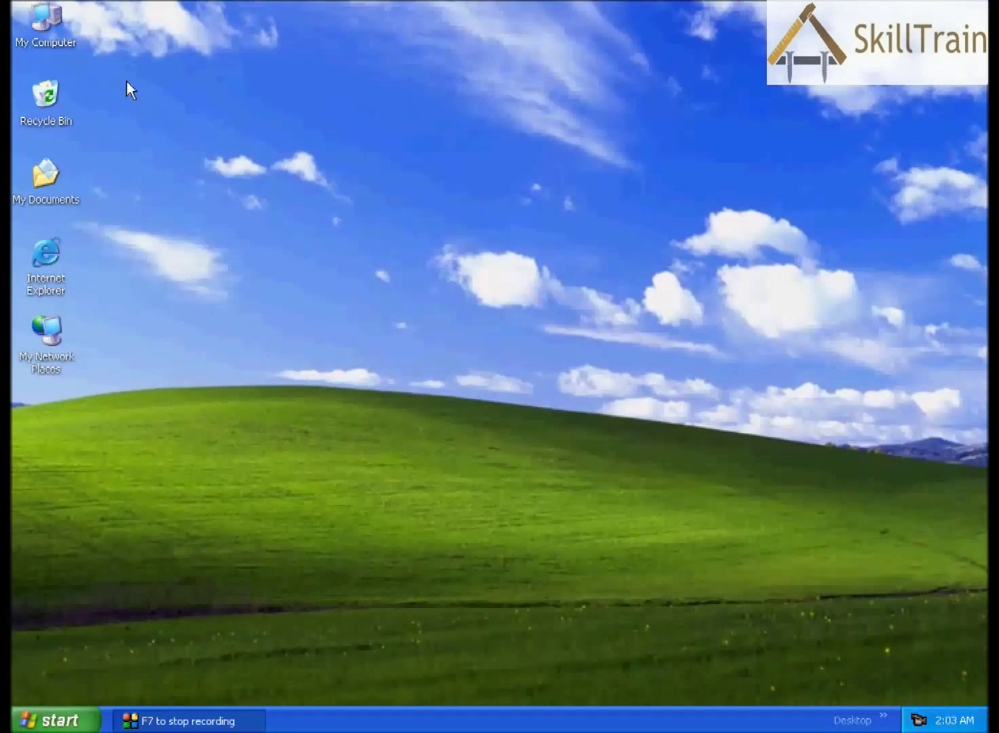
Open My Computer in a maximized window and select the shared and the personal documents folders in turn.
{"action": "double_click", "coordinate": [34, 29]}
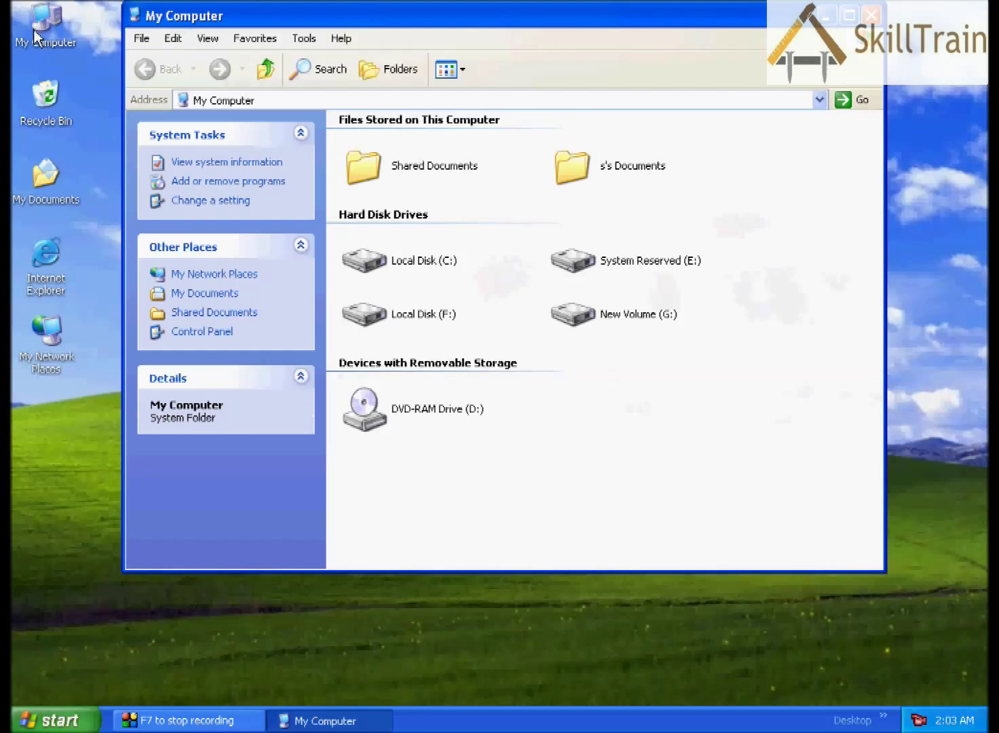
{"action": "left_click", "coordinate": [849, 15]}
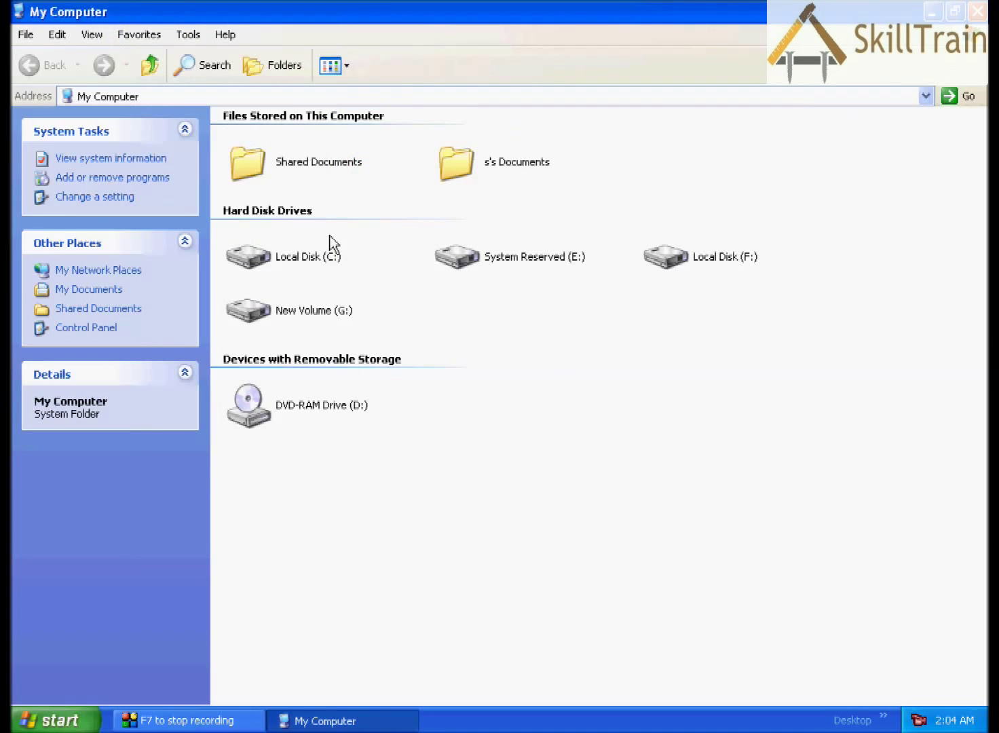
{"action": "left_click", "coordinate": [296, 173]}
{"action": "left_click", "coordinate": [455, 174]}
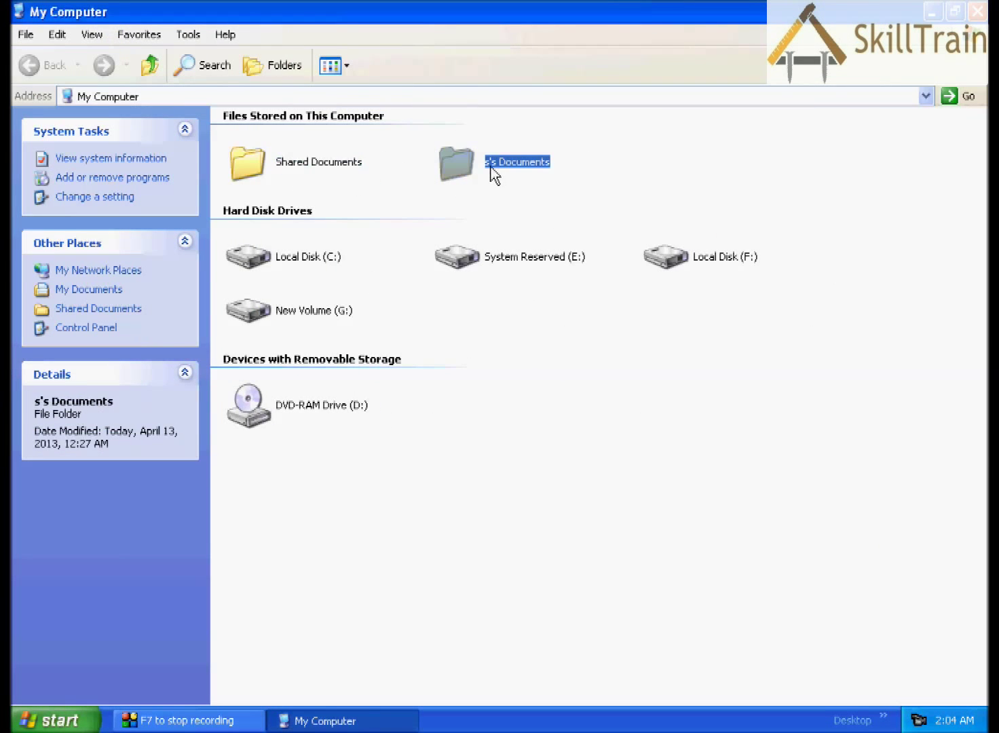
Select all the hard disk drives, open New Volume (G:), and return to My Computer.
{"action": "left_click_drag", "start_coordinate": [830, 240], "coordinate": [295, 345]}
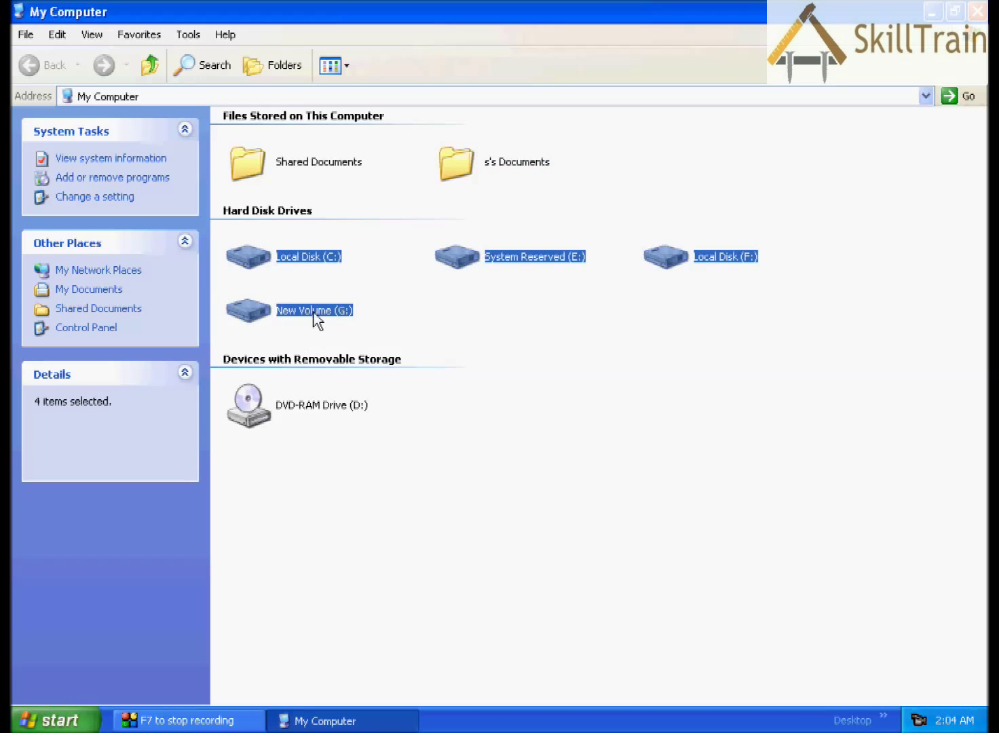
{"action": "double_click", "coordinate": [312, 312]}
{"action": "left_click", "coordinate": [51, 66]}
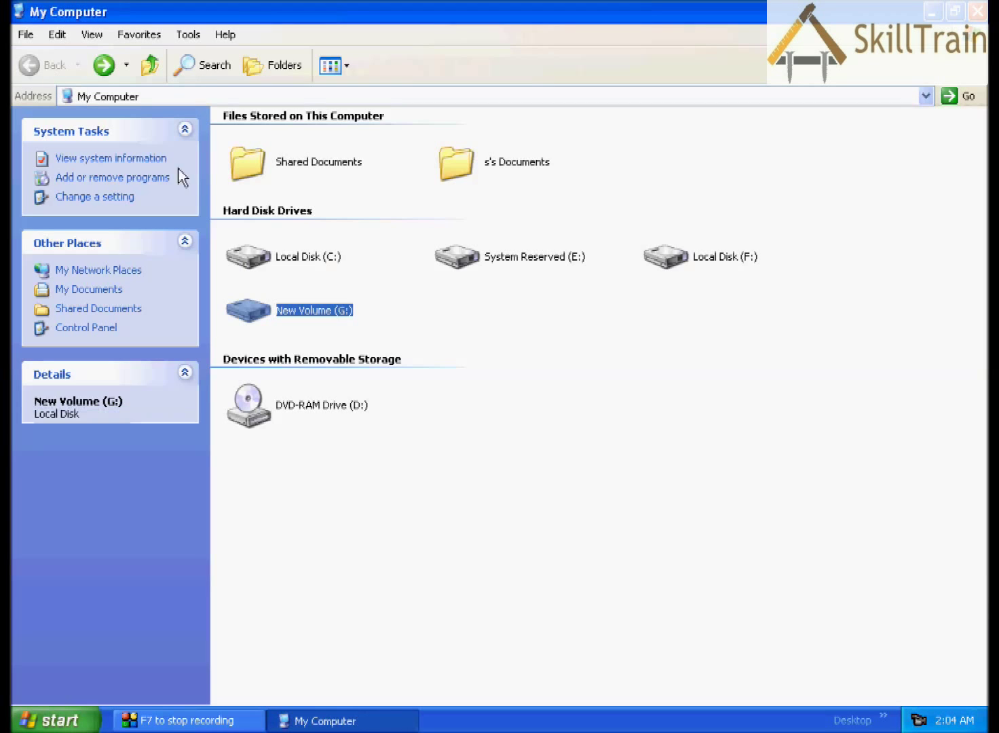
Examine the details of the New Volume (G:), Local Disk (C:) and System Reserved (E:) drives one by one.
{"action": "left_click", "coordinate": [514, 359]}
{"action": "left_click", "coordinate": [284, 314]}
{"action": "left_click", "coordinate": [265, 260]}
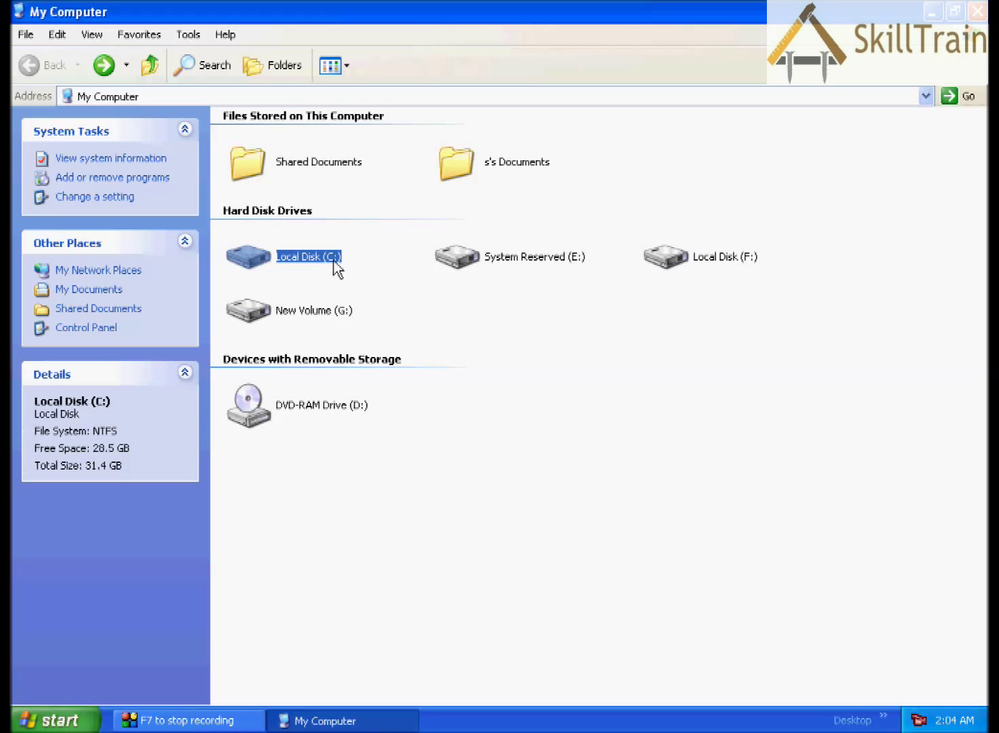
{"action": "left_click", "coordinate": [474, 254]}
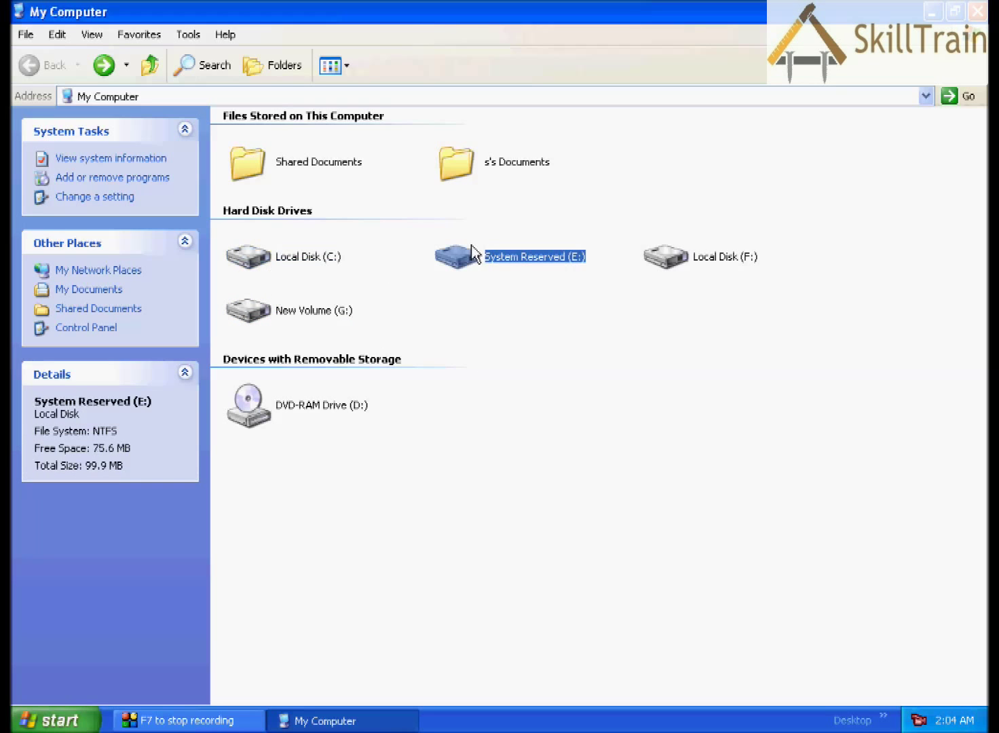
Examine the details of Local Disk (F:) and DVD-RAM Drive (D:) in My Computer.
{"action": "left_click", "coordinate": [691, 266]}
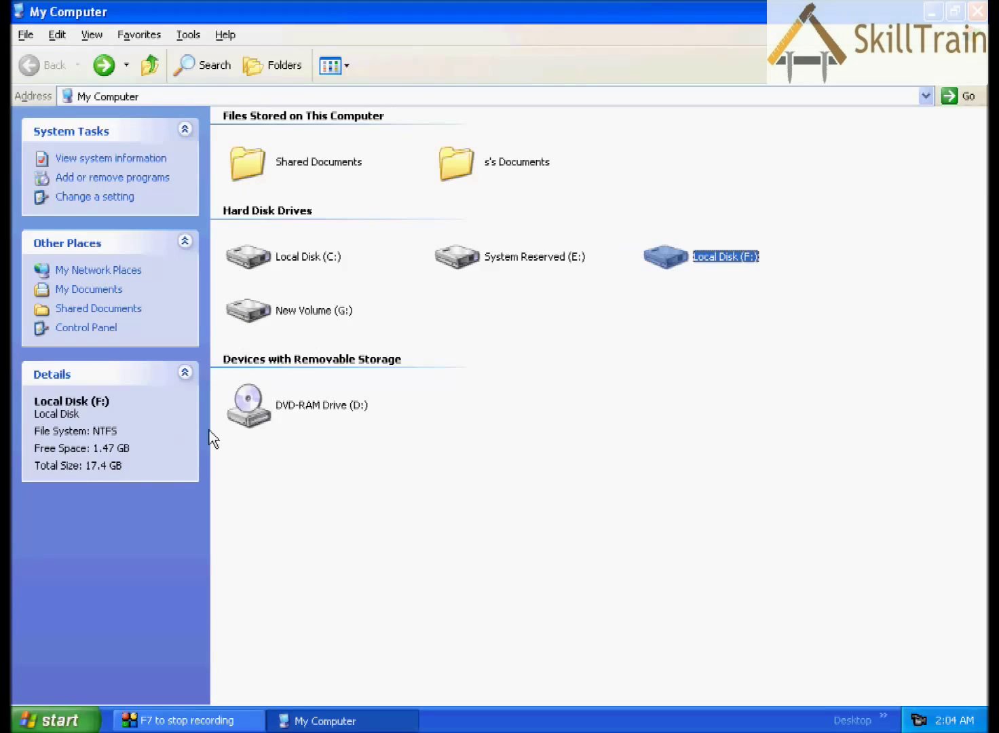
{"action": "left_click", "coordinate": [279, 417]}
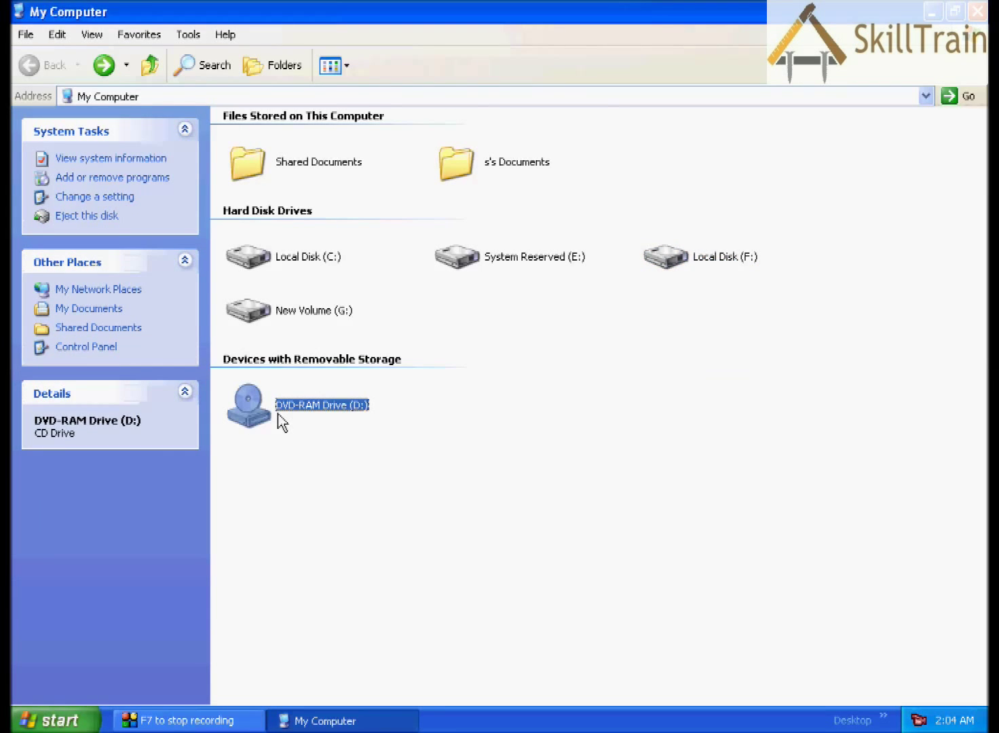
Try to open DVD-RAM Drive (D:), return to the drive overview, and close the My Computer window.
{"action": "double_click", "coordinate": [252, 411]}
{"action": "left_click", "coordinate": [27, 70]}
{"action": "left_click", "coordinate": [725, 526]}
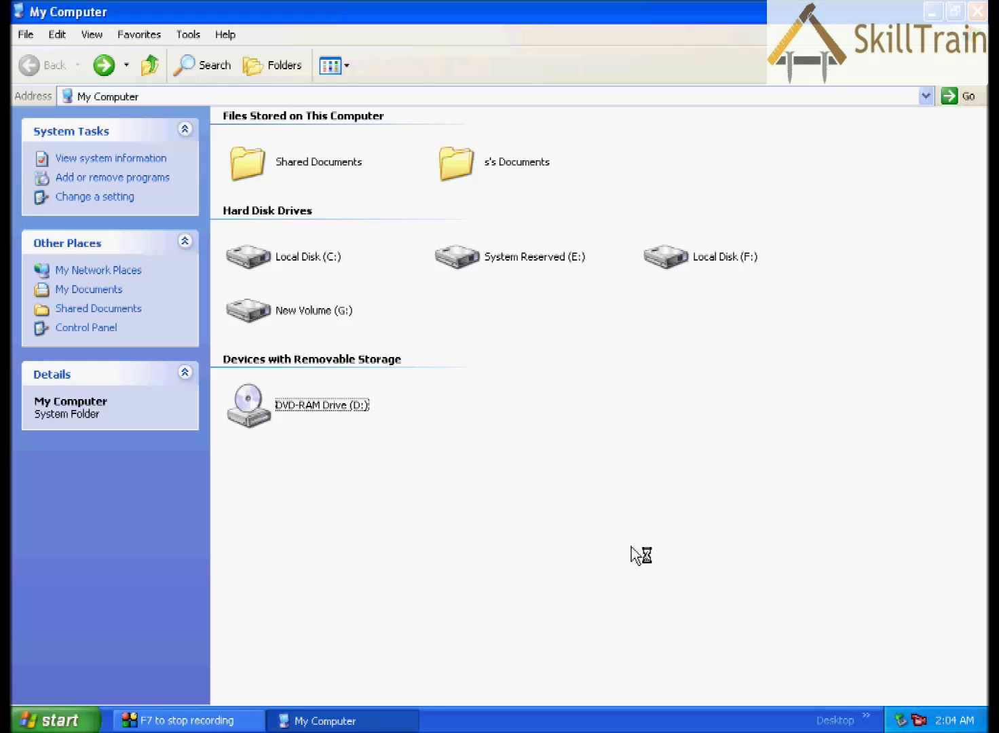
{"action": "left_click", "coordinate": [611, 505]}
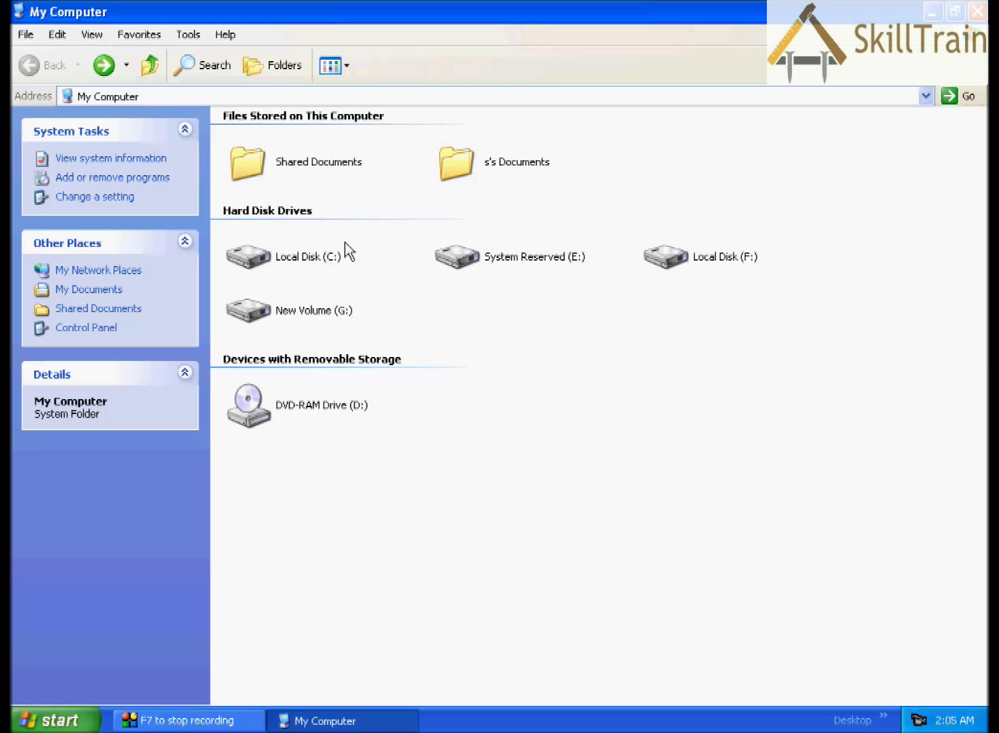
{"action": "left_click", "coordinate": [977, 13]}
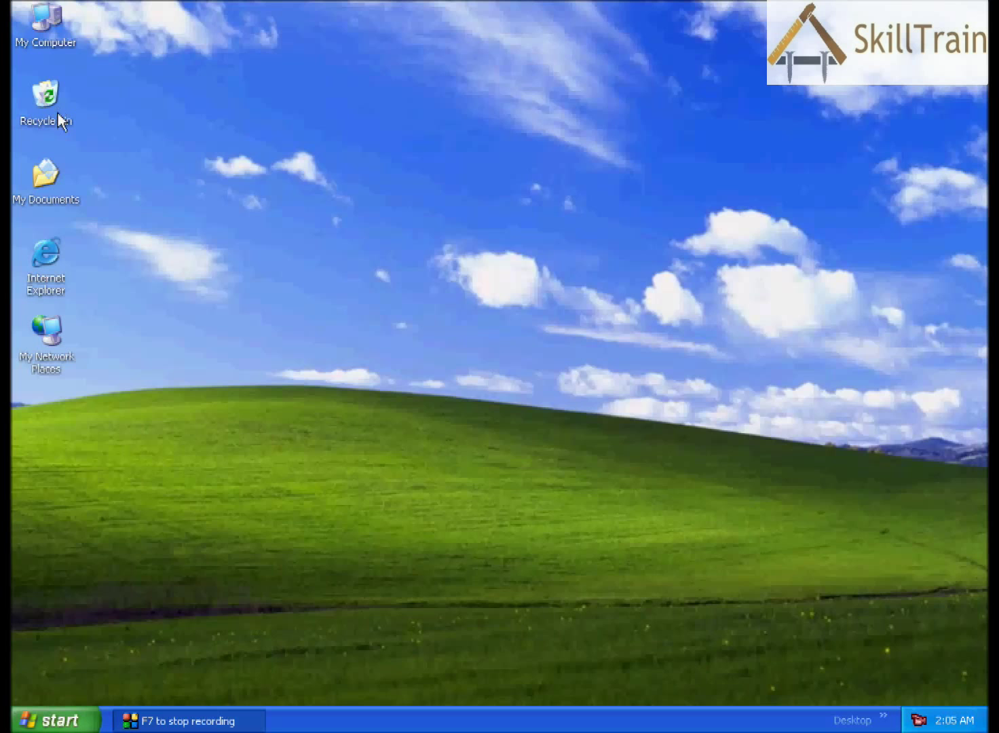
Examine the commands available for the My Computer, My Documents, Internet Explorer and My Network Places icons on the desktop.
{"action": "right_click", "coordinate": [57, 42]}
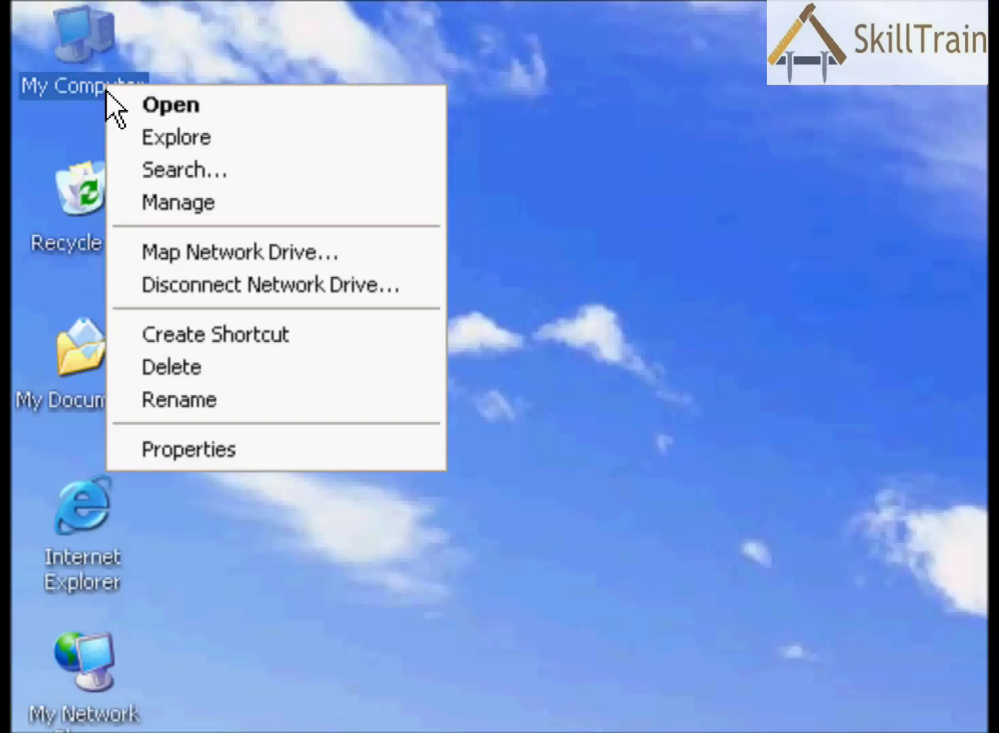
{"action": "key", "text": "Escape"}
{"action": "left_click", "coordinate": [100, 398]}
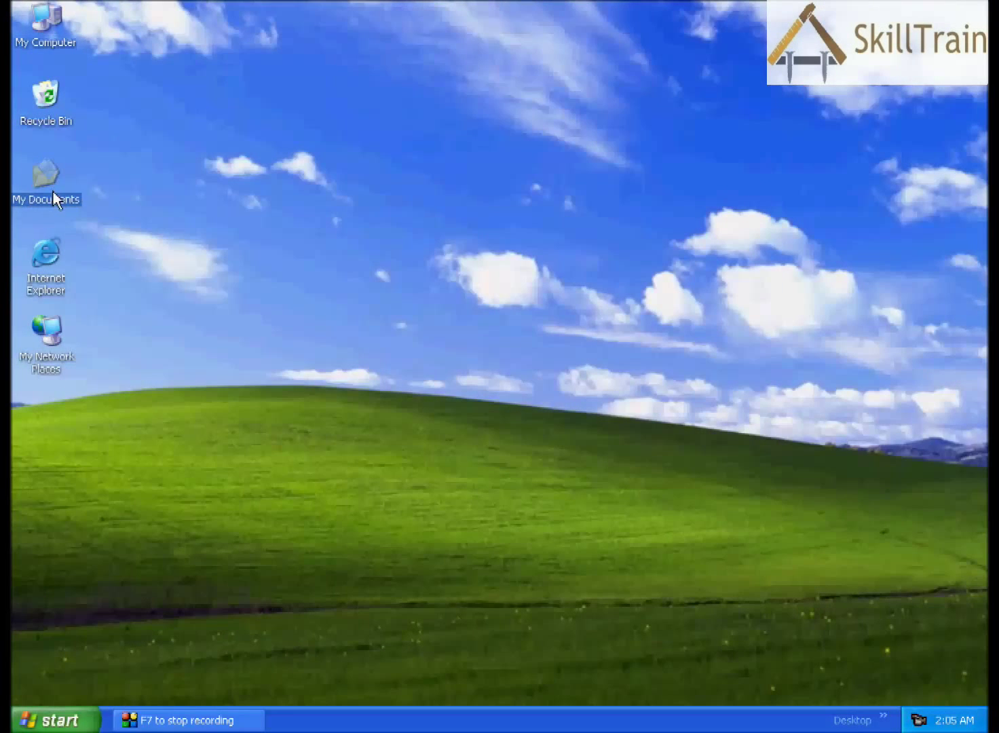
{"action": "right_click", "coordinate": [54, 199]}
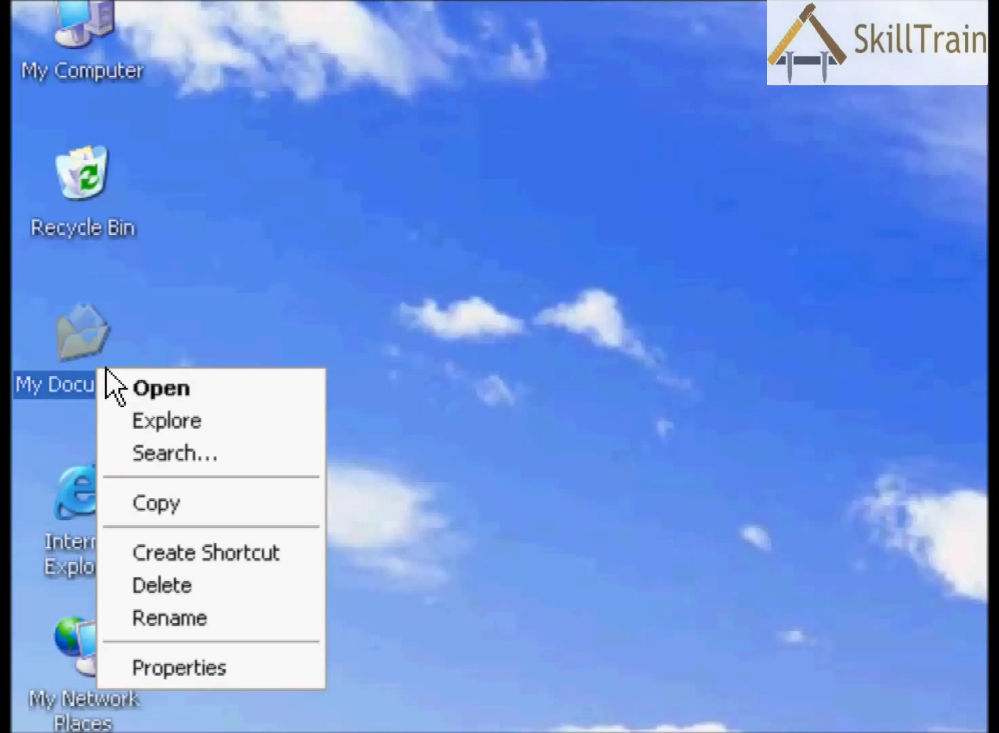
{"action": "key", "text": "Escape"}
{"action": "left_click", "coordinate": [88, 513]}
{"action": "right_click", "coordinate": [88, 513]}
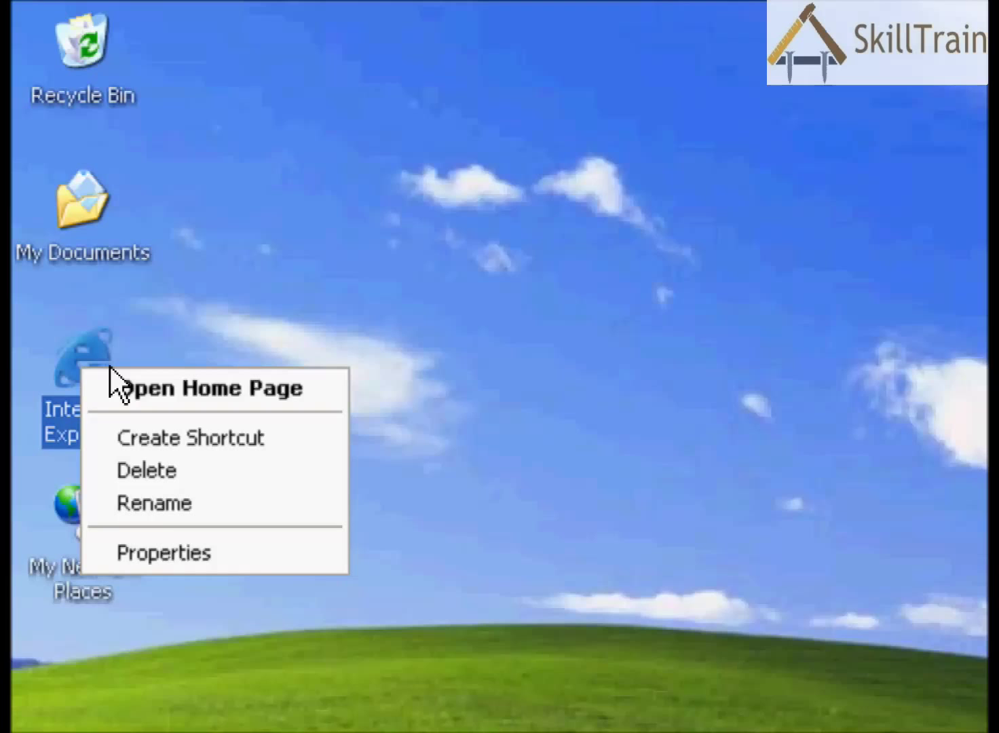
{"action": "key", "text": "Escape"}
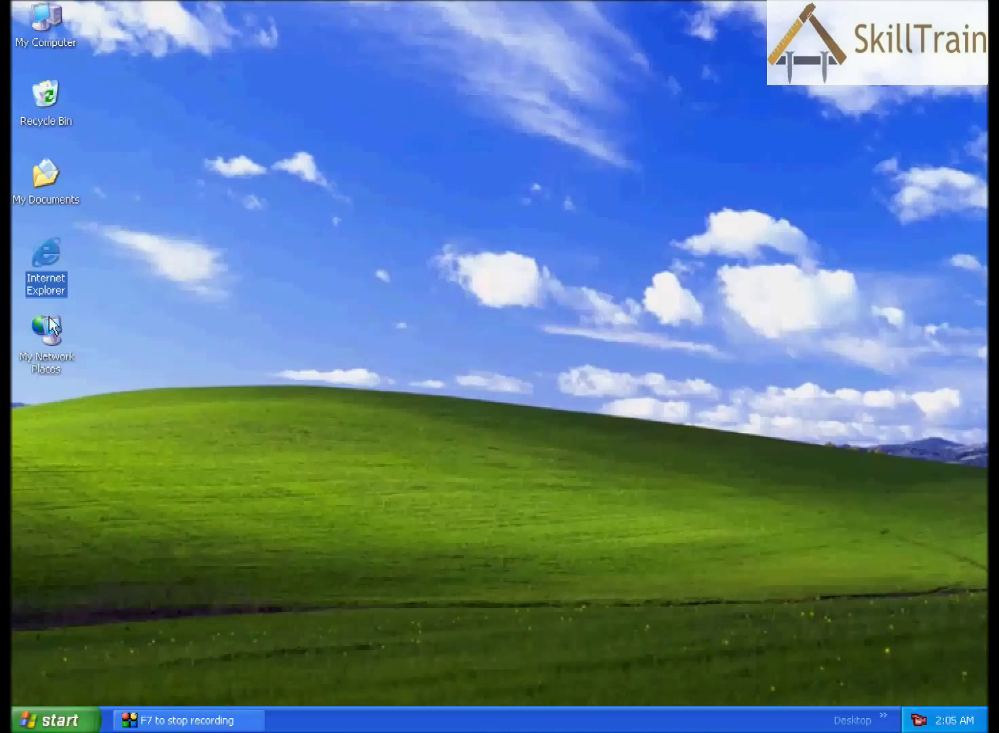
{"action": "left_click", "coordinate": [68, 568]}
{"action": "right_click", "coordinate": [39, 358]}
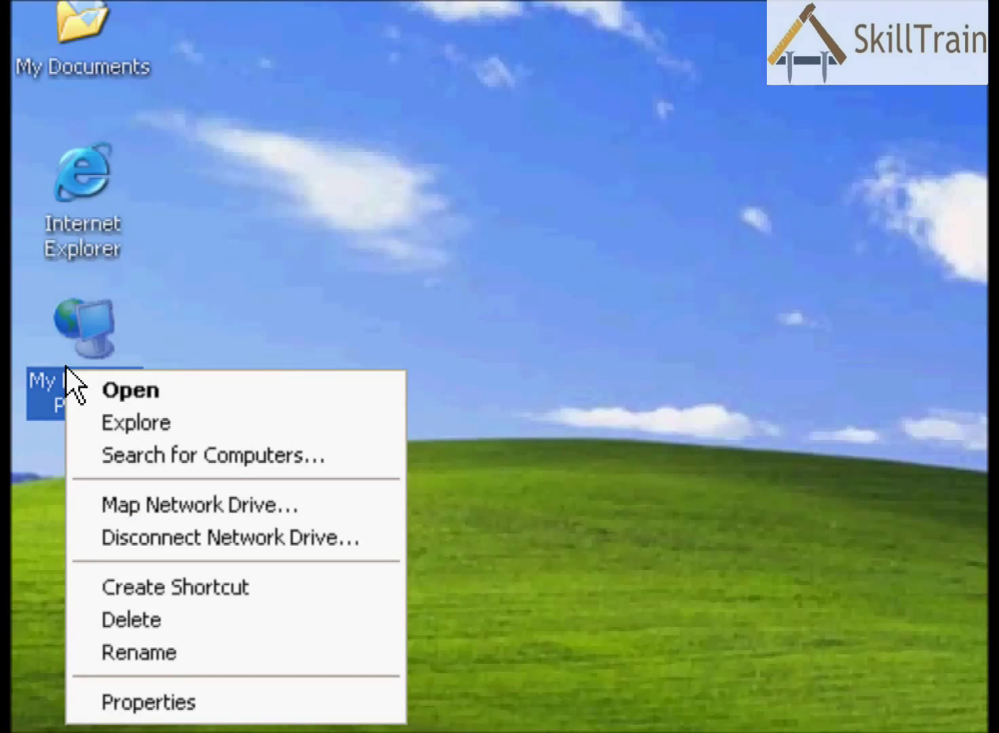
{"action": "key", "text": "Escape"}
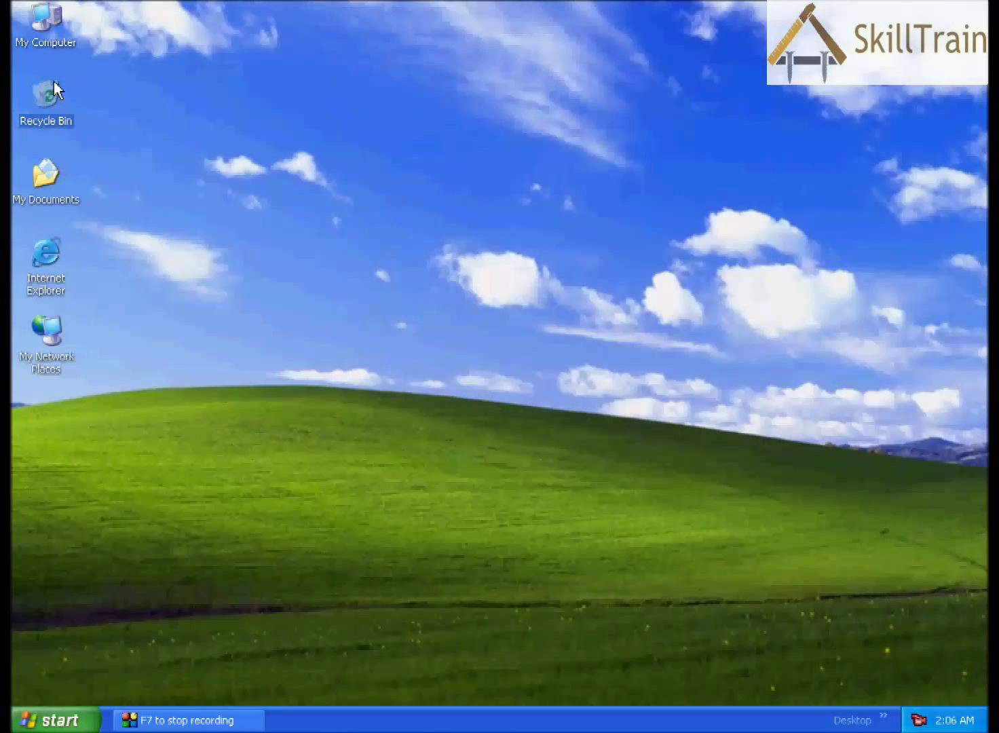
Examine the commands available for the Recycle Bin icon and return to the plain desktop.
{"action": "right_click", "coordinate": [53, 83]}
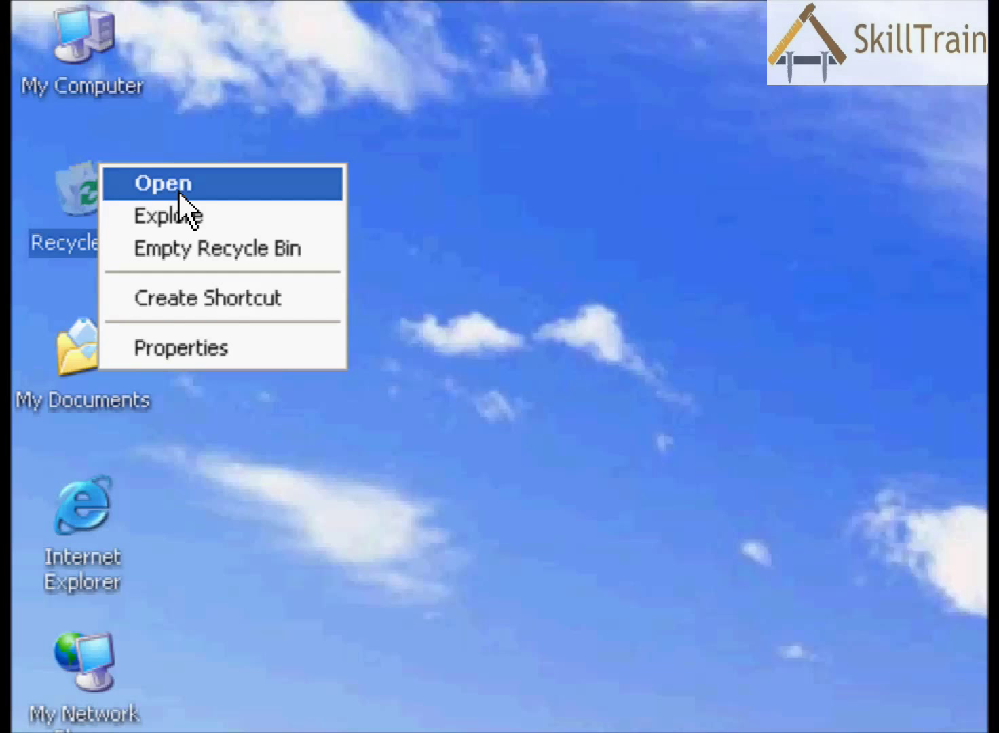
{"action": "left_click", "coordinate": [392, 168]}
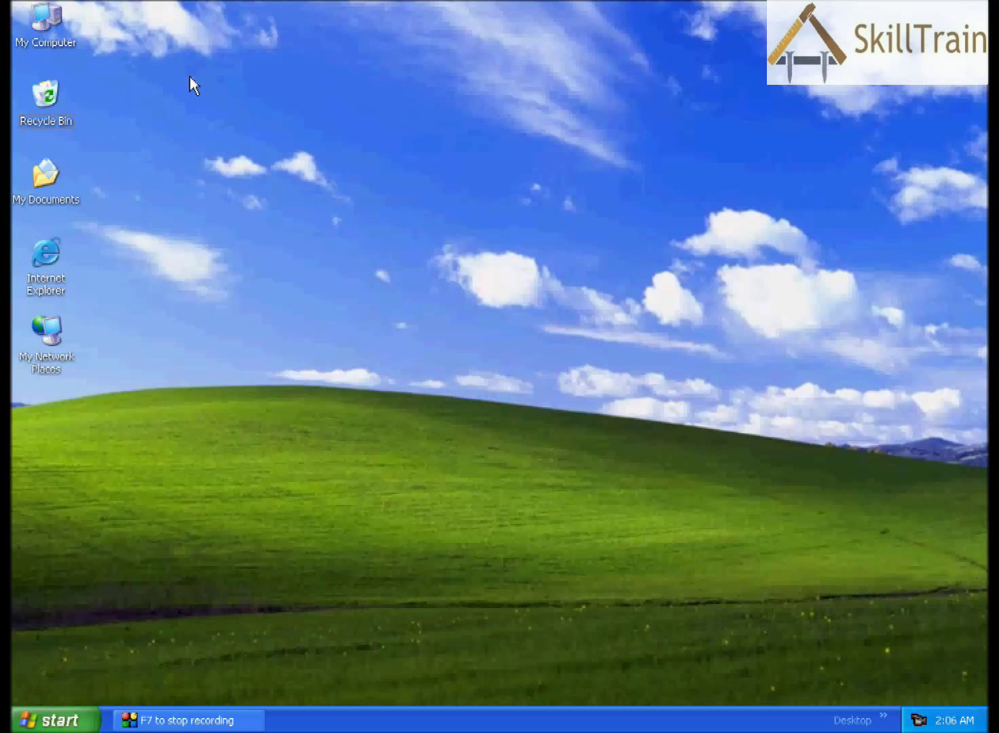
{"action": "right_click", "coordinate": [212, 180]}
{"action": "left_click", "coordinate": [229, 202]}
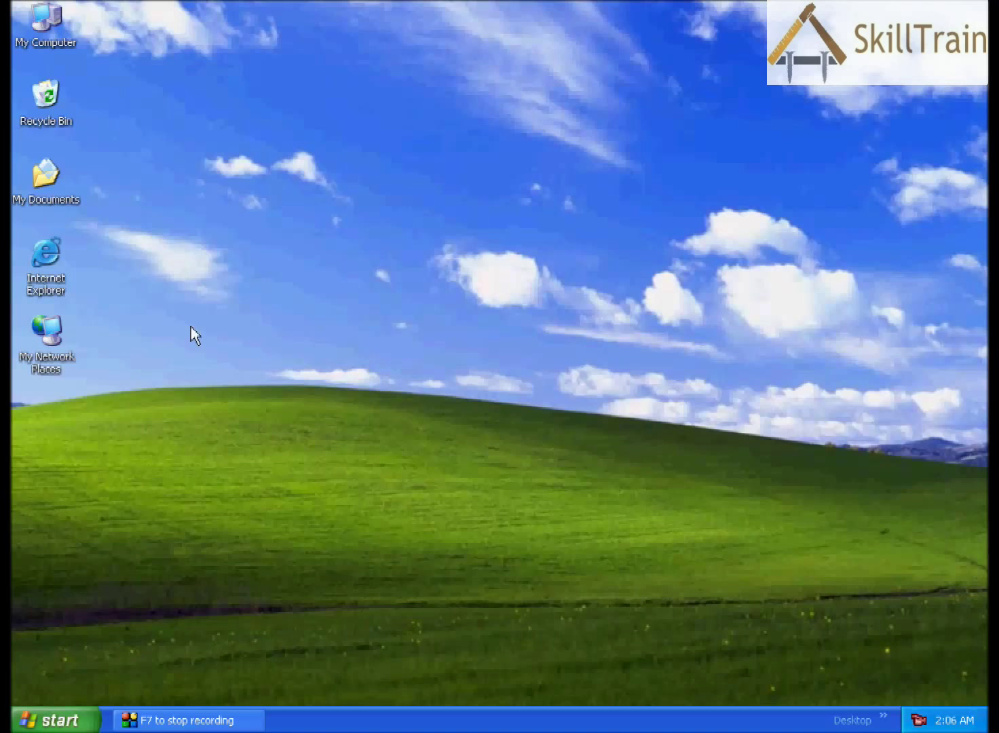
Delete the Internet Explorer icon from the desktop.
{"action": "right_click", "coordinate": [61, 281]}
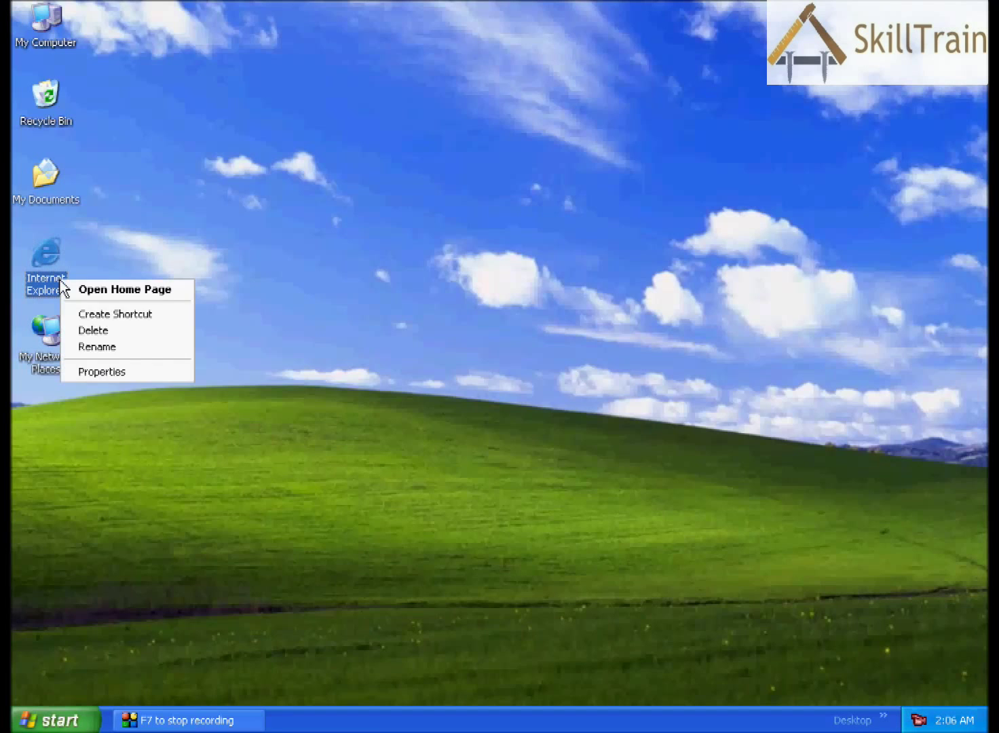
{"action": "left_click", "coordinate": [82, 331]}
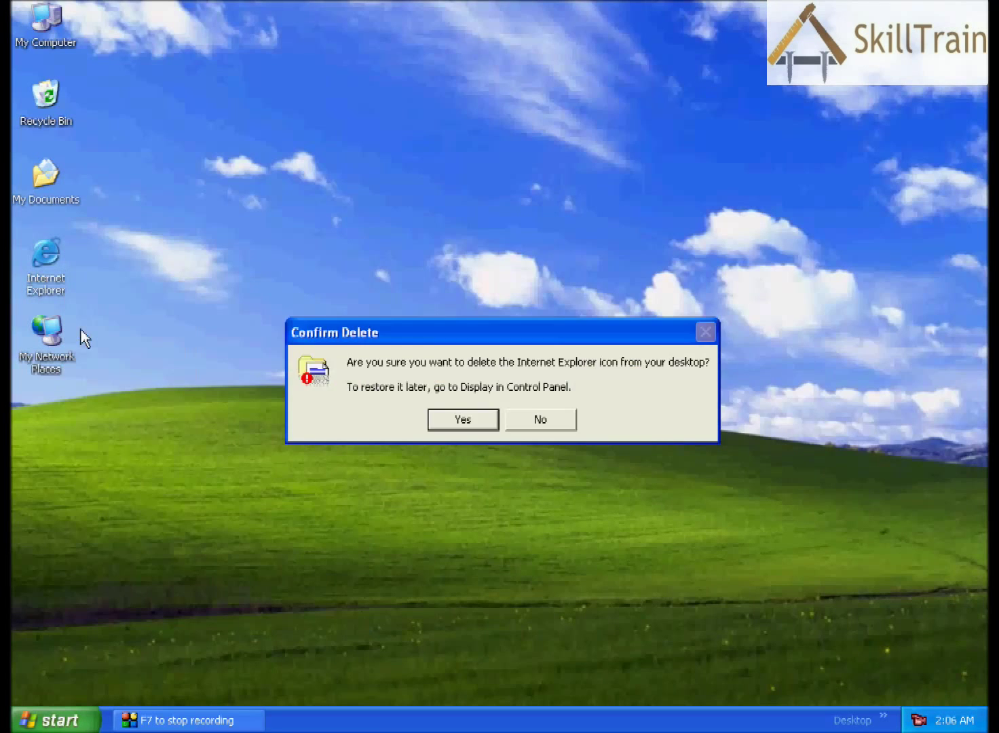
{"action": "left_click", "coordinate": [463, 420]}
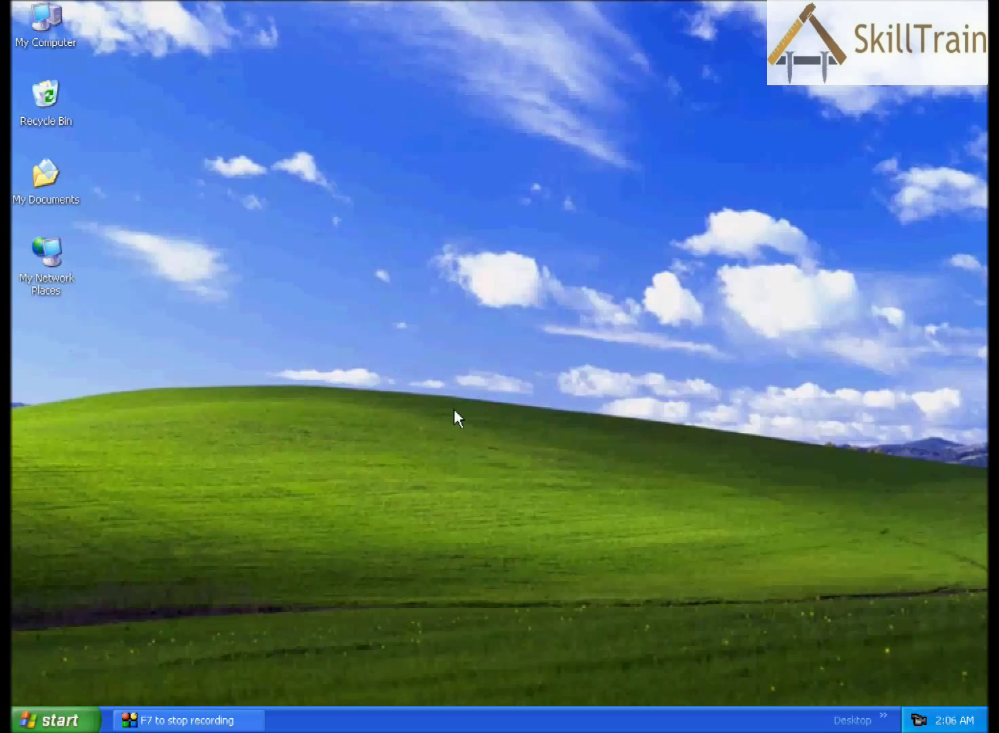
Restore the Launch Internet Explorer Browser shortcut from the Recycle Bin, close the bin, and check the shortcut on the desktop.
{"action": "double_click", "coordinate": [68, 118]}
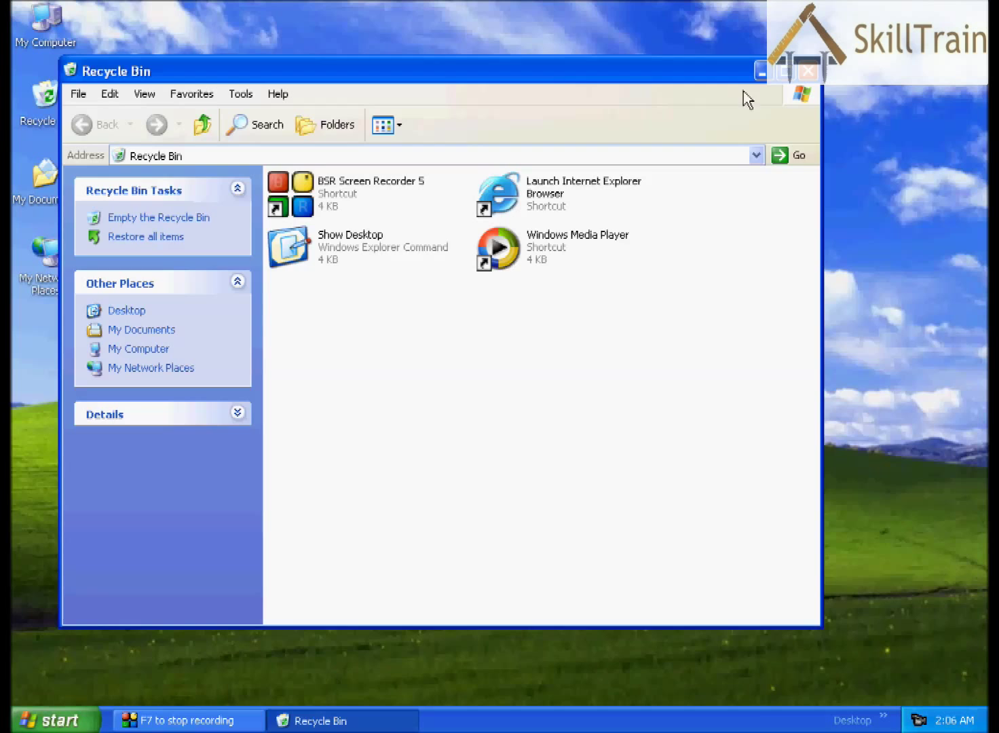
{"action": "left_click", "coordinate": [809, 75]}
{"action": "right_click", "coordinate": [59, 103]}
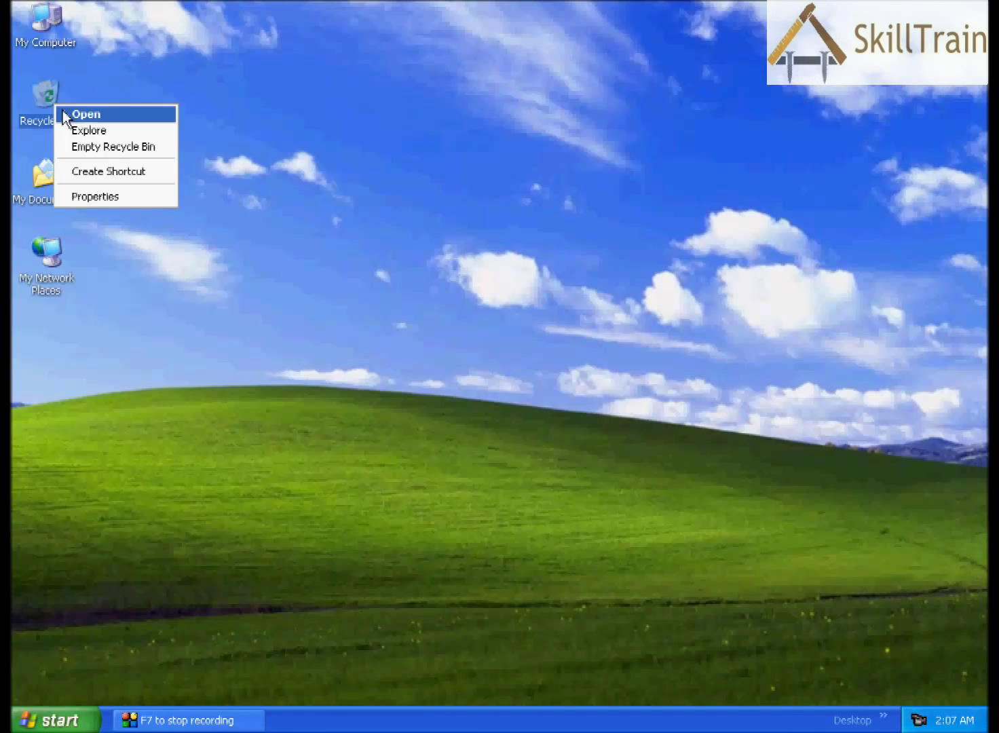
{"action": "left_click", "coordinate": [66, 114]}
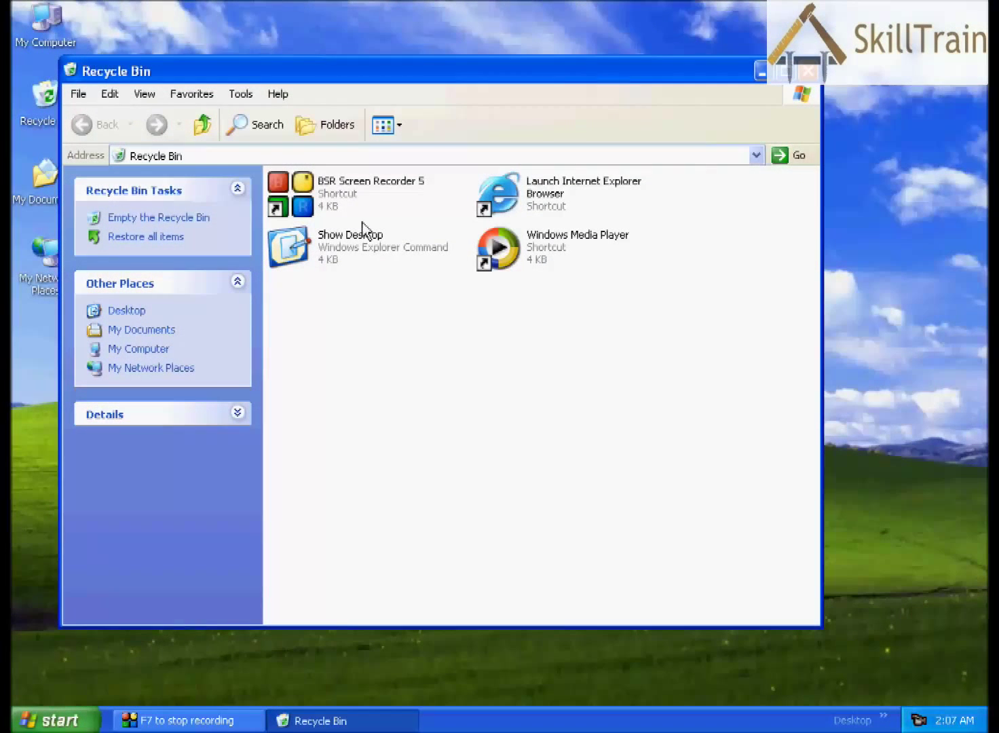
{"action": "left_click", "coordinate": [490, 209]}
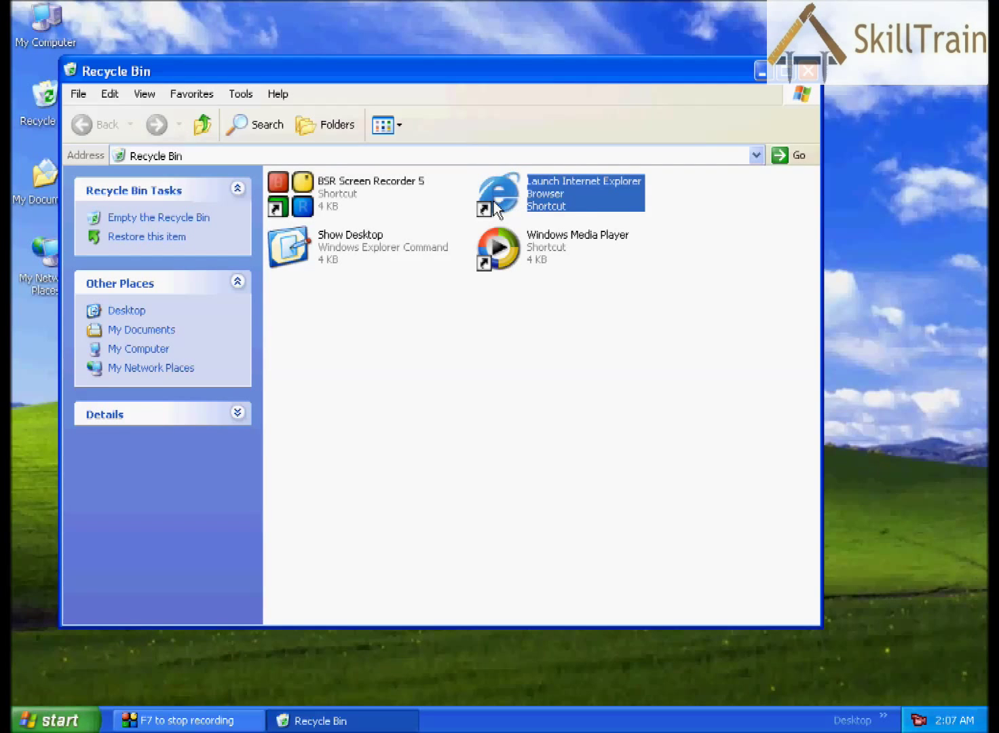
{"action": "right_click", "coordinate": [493, 200]}
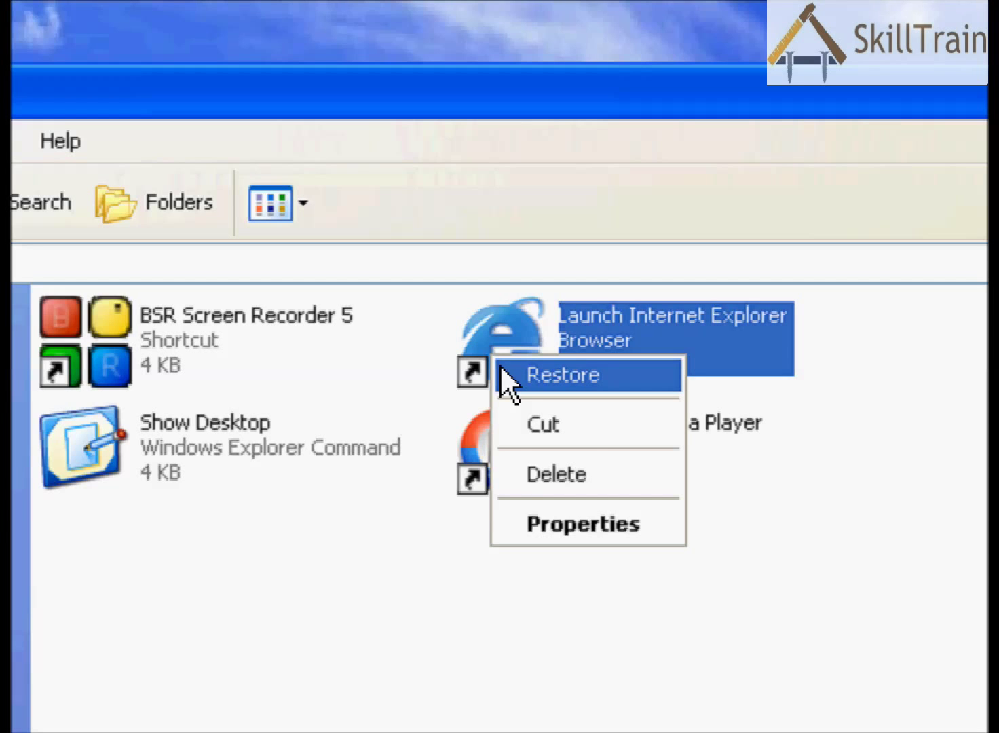
{"action": "left_click", "coordinate": [504, 373]}
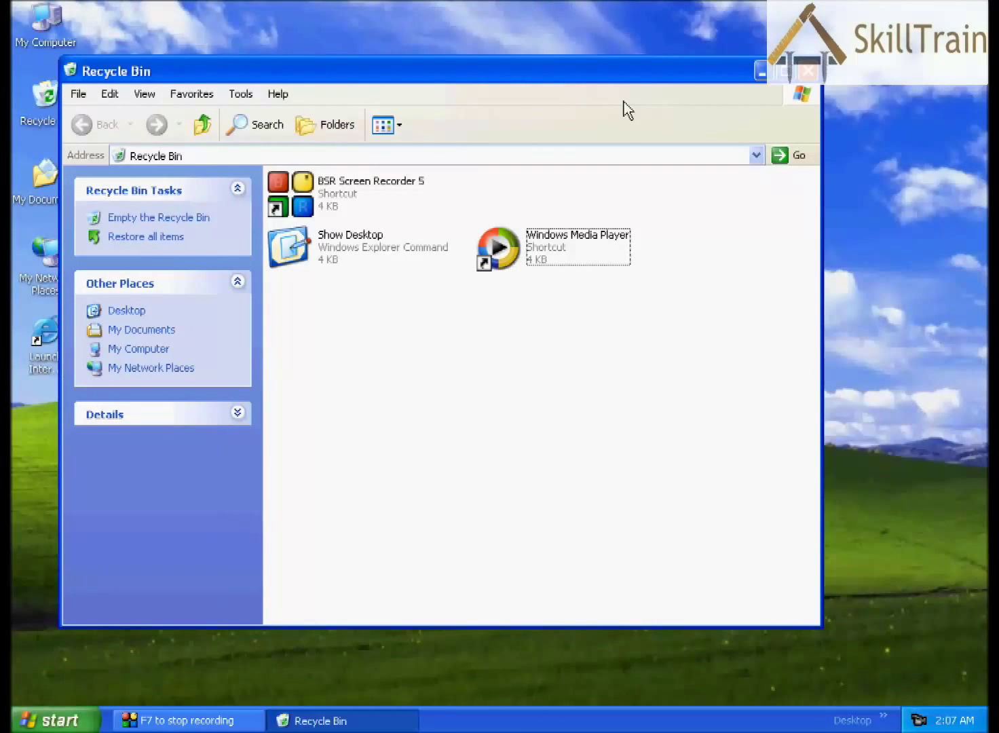
{"action": "left_click", "coordinate": [808, 70]}
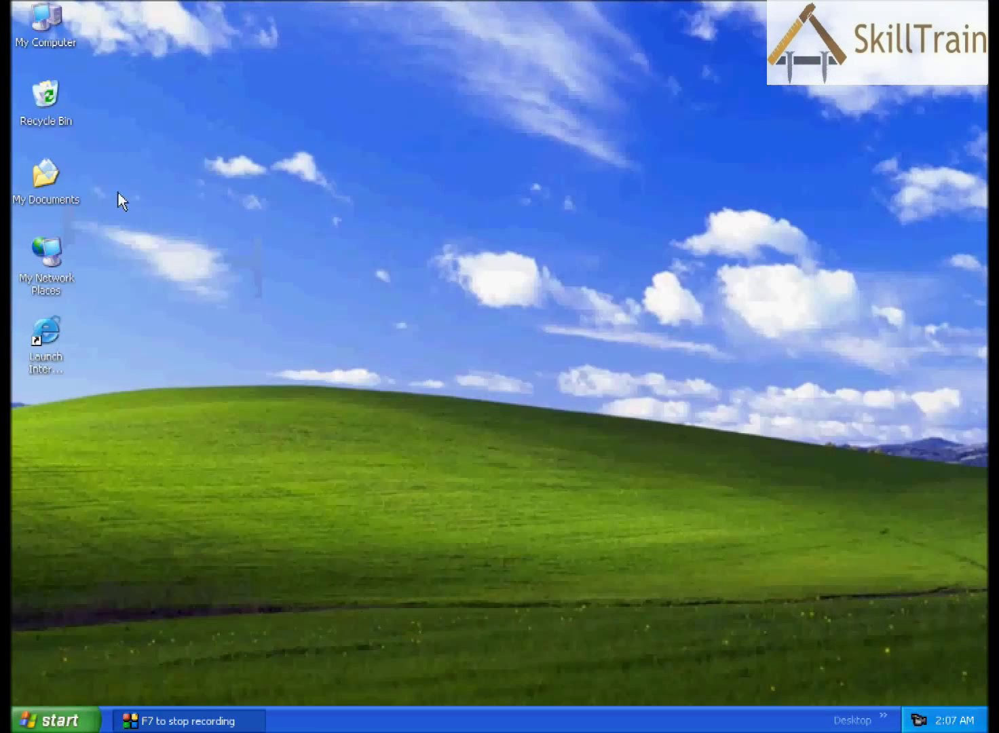
{"action": "left_click", "coordinate": [54, 360]}
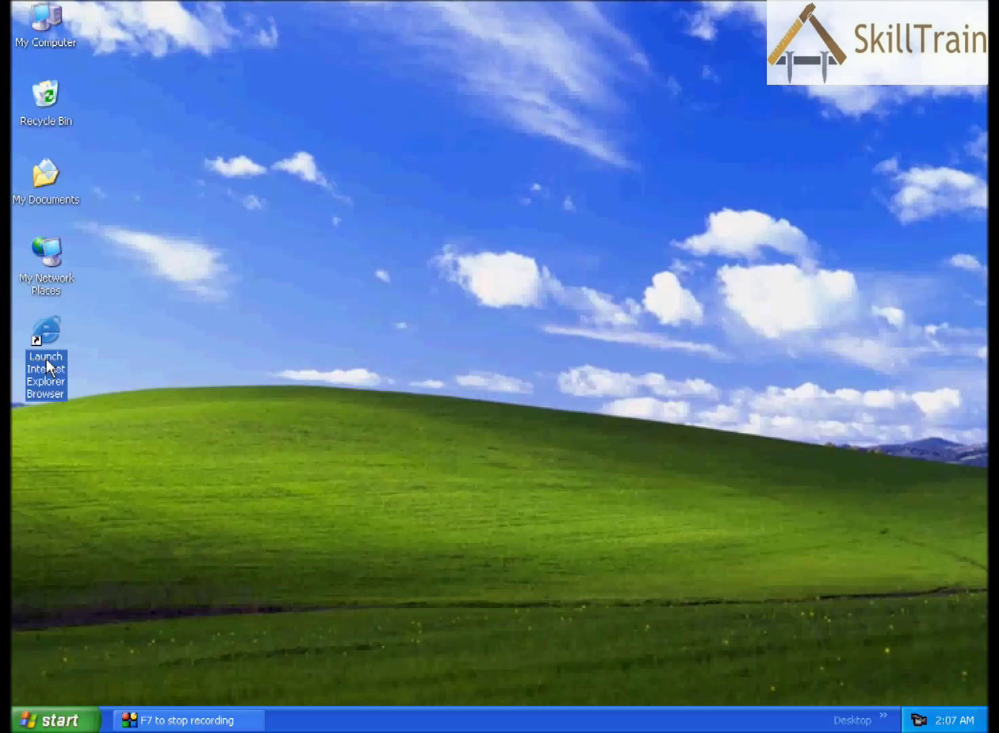
{"action": "right_click", "coordinate": [213, 302]}
{"action": "left_click", "coordinate": [239, 326]}
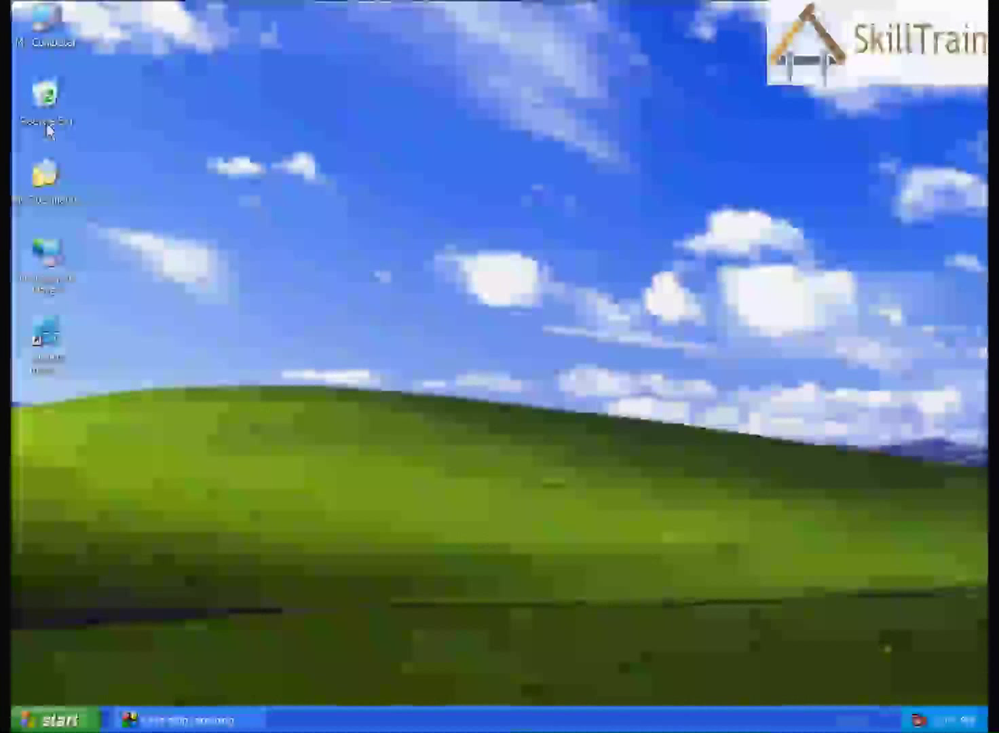
Open My Documents, look inside My Music and its Sample Music folder, and return to My Documents.
{"action": "double_click", "coordinate": [46, 184]}
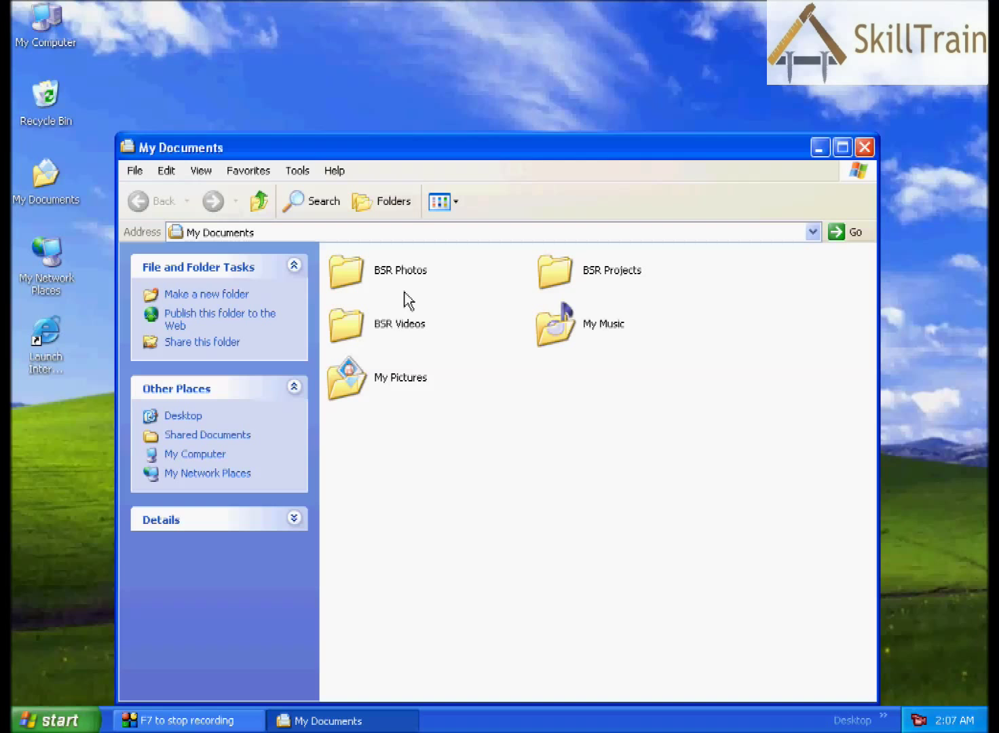
{"action": "double_click", "coordinate": [568, 322]}
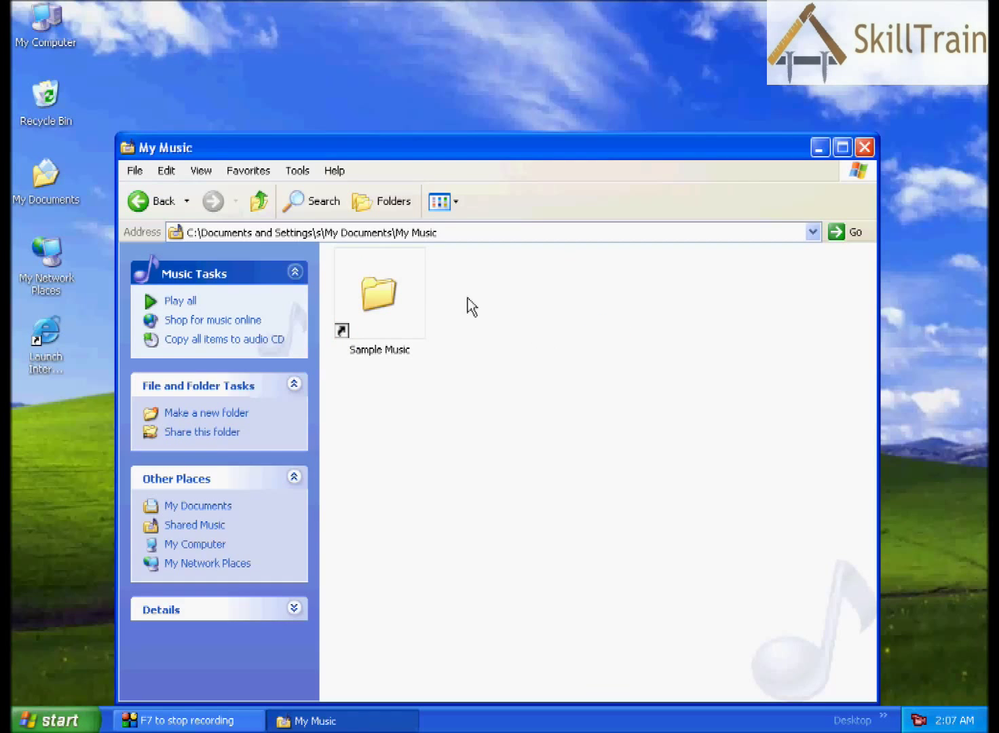
{"action": "double_click", "coordinate": [400, 292]}
{"action": "left_click", "coordinate": [136, 201]}
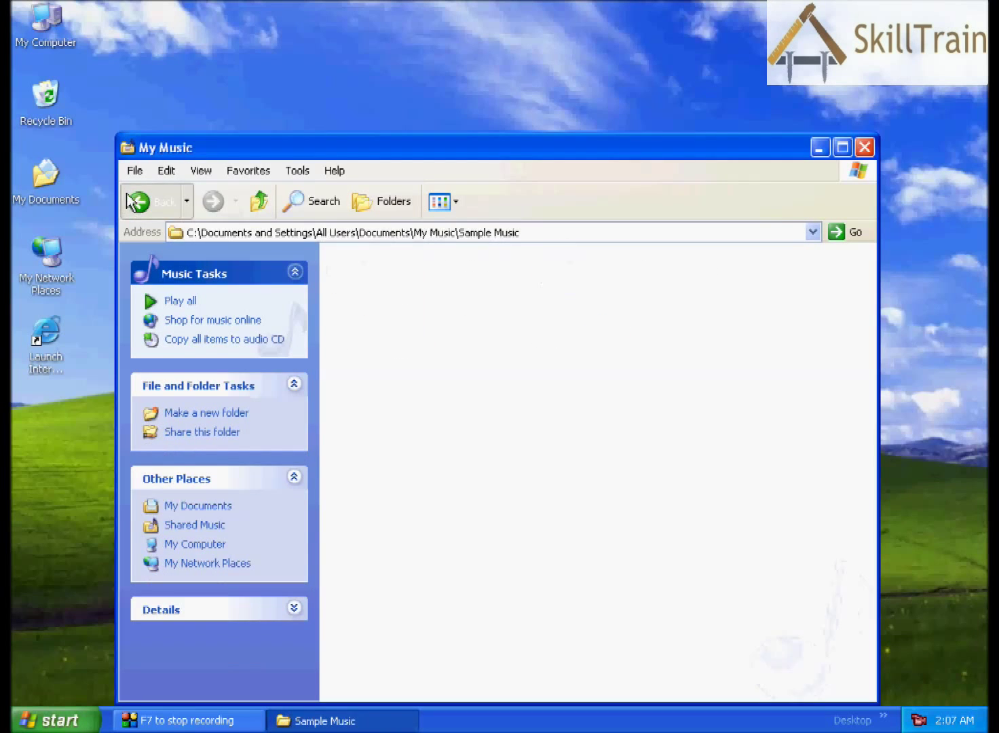
{"action": "left_click", "coordinate": [148, 209]}
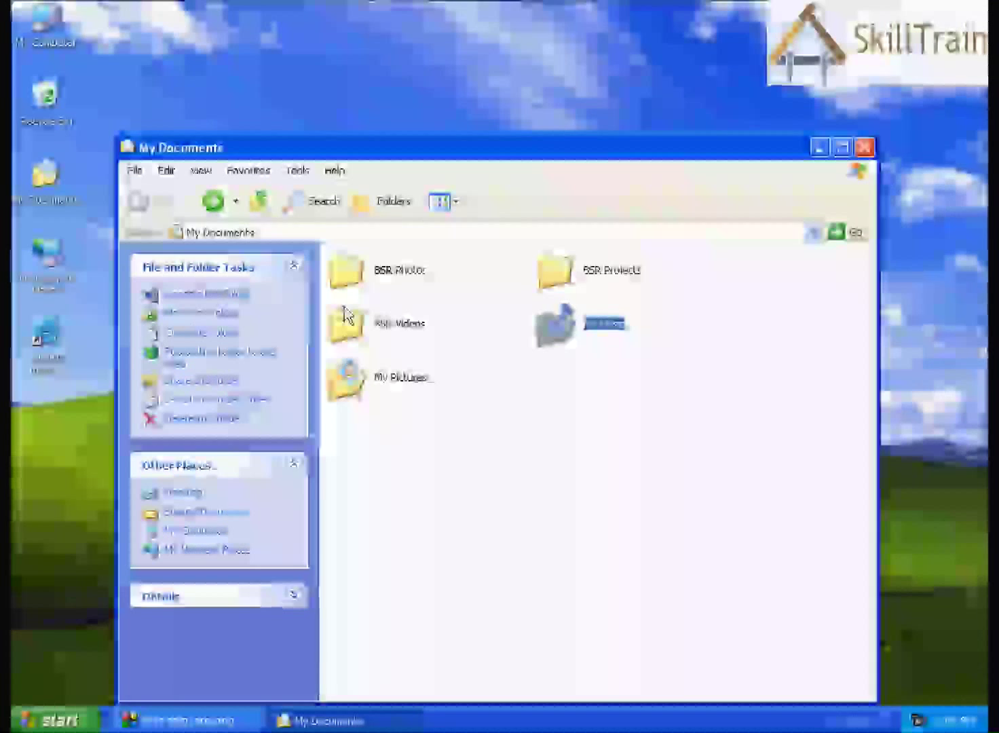
View the Sample Pictures folder inside My Pictures, then return to My Documents and clear the selection.
{"action": "double_click", "coordinate": [383, 381]}
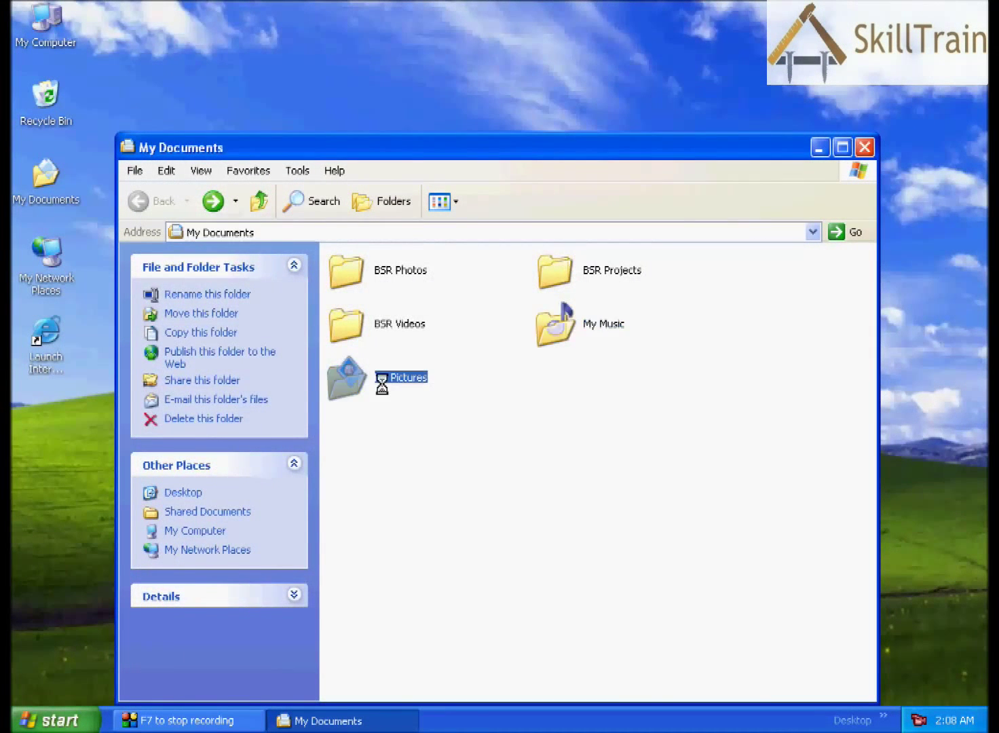
{"action": "left_click", "coordinate": [404, 314]}
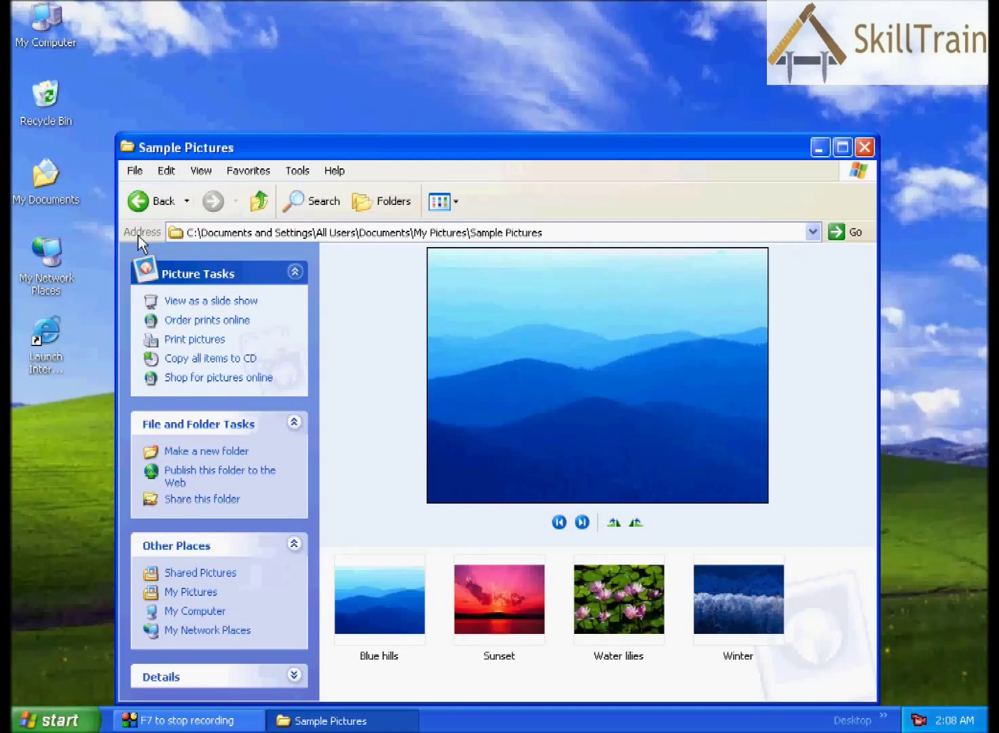
{"action": "left_click", "coordinate": [161, 204]}
{"action": "left_click", "coordinate": [162, 204]}
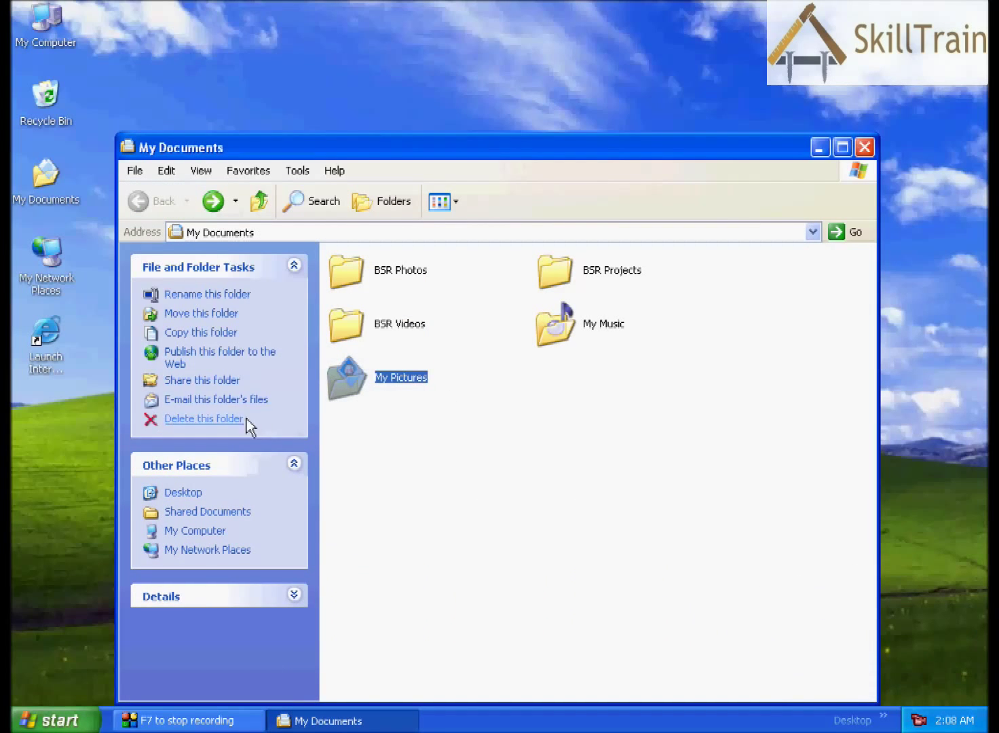
{"action": "left_click", "coordinate": [444, 470]}
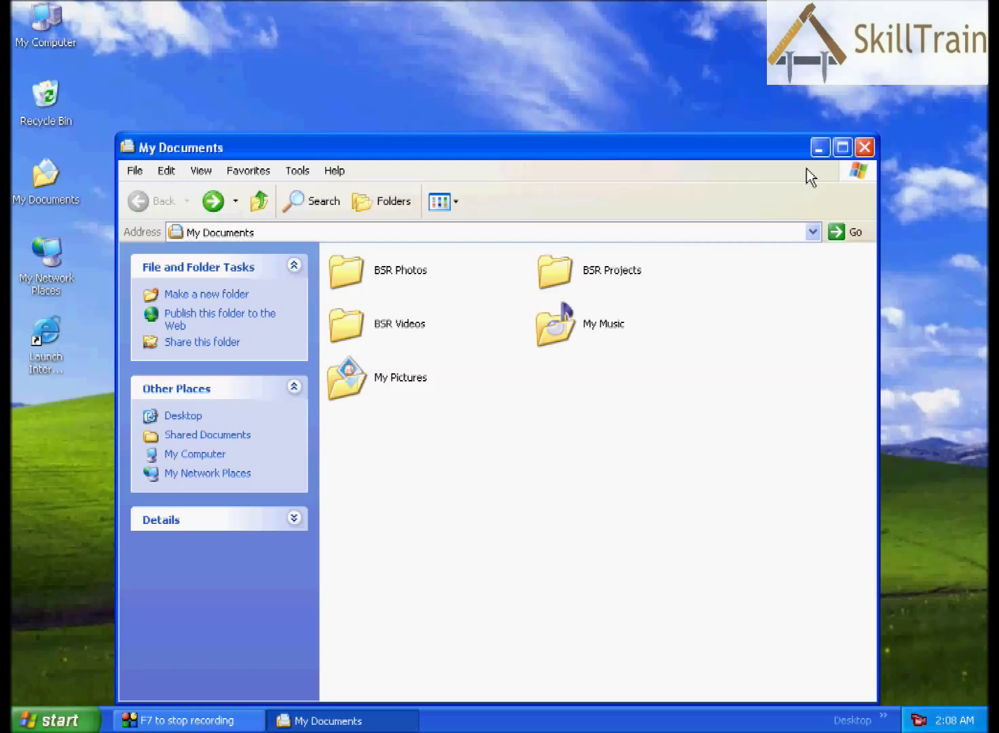
Close My Documents, open the properties of My Network Places to view Network Connections, and close that window.
{"action": "left_click", "coordinate": [866, 148]}
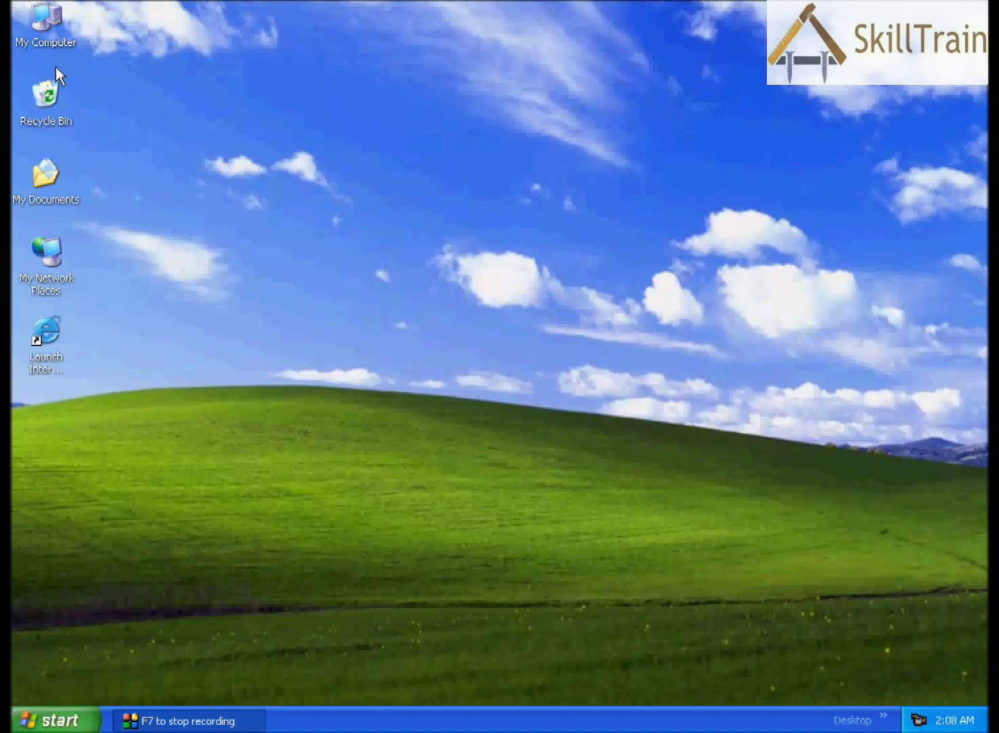
{"action": "left_click", "coordinate": [45, 293]}
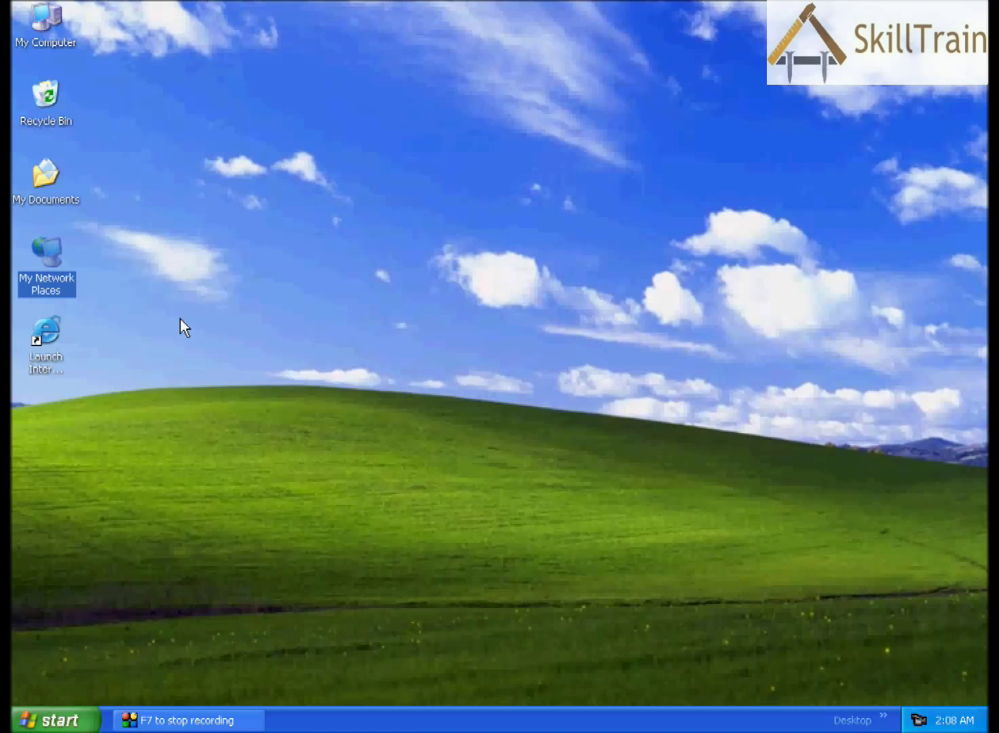
{"action": "right_click", "coordinate": [68, 287]}
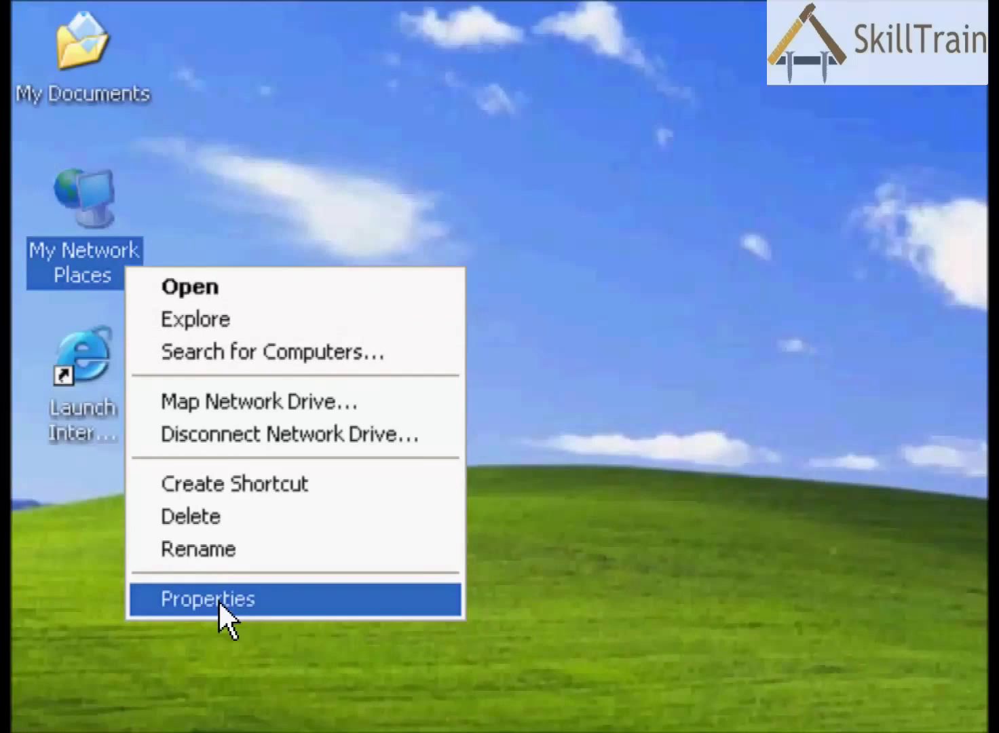
{"action": "left_click", "coordinate": [216, 701]}
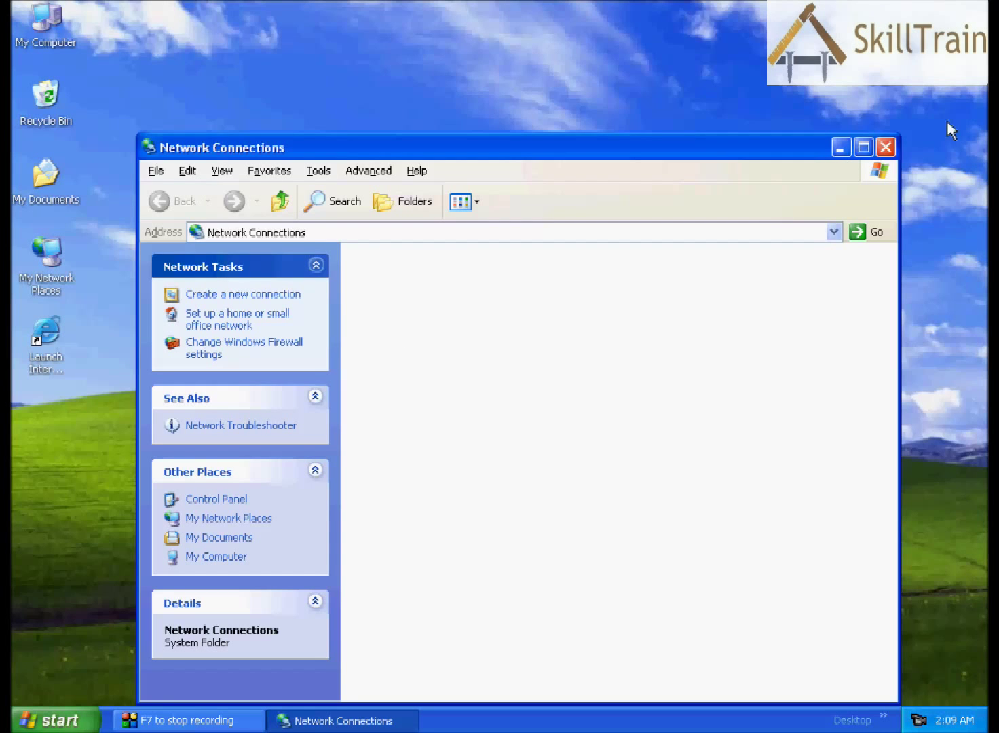
{"action": "left_click", "coordinate": [886, 148]}
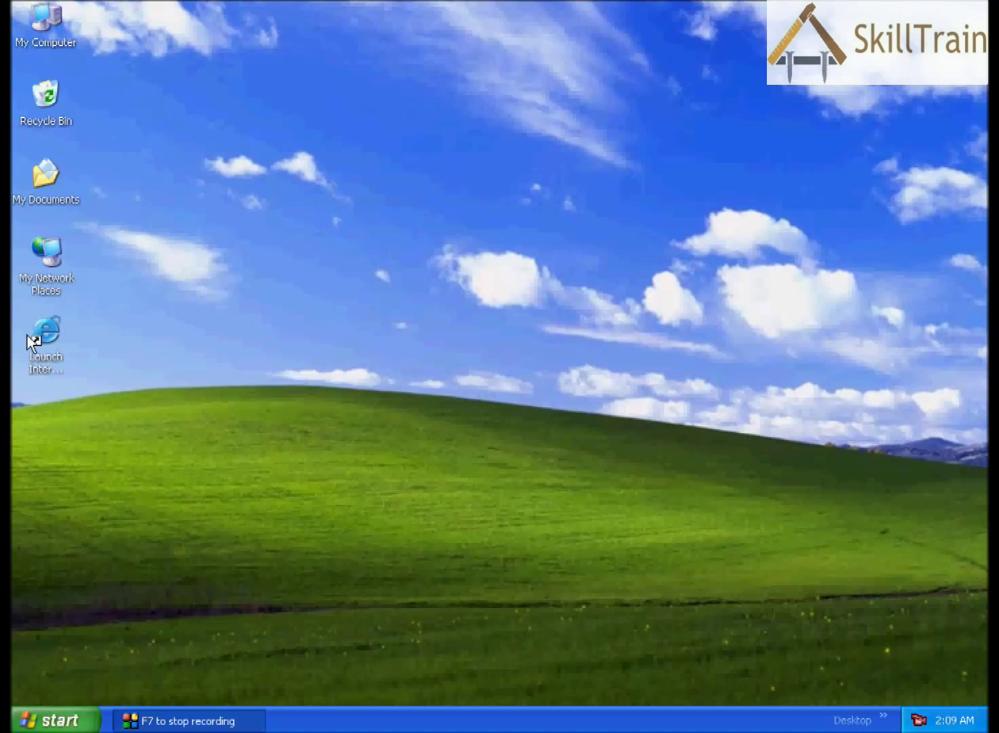
Launch Internet Explorer from its desktop shortcut, maximize and close it, and launch and close it once more.
{"action": "double_click", "coordinate": [47, 333]}
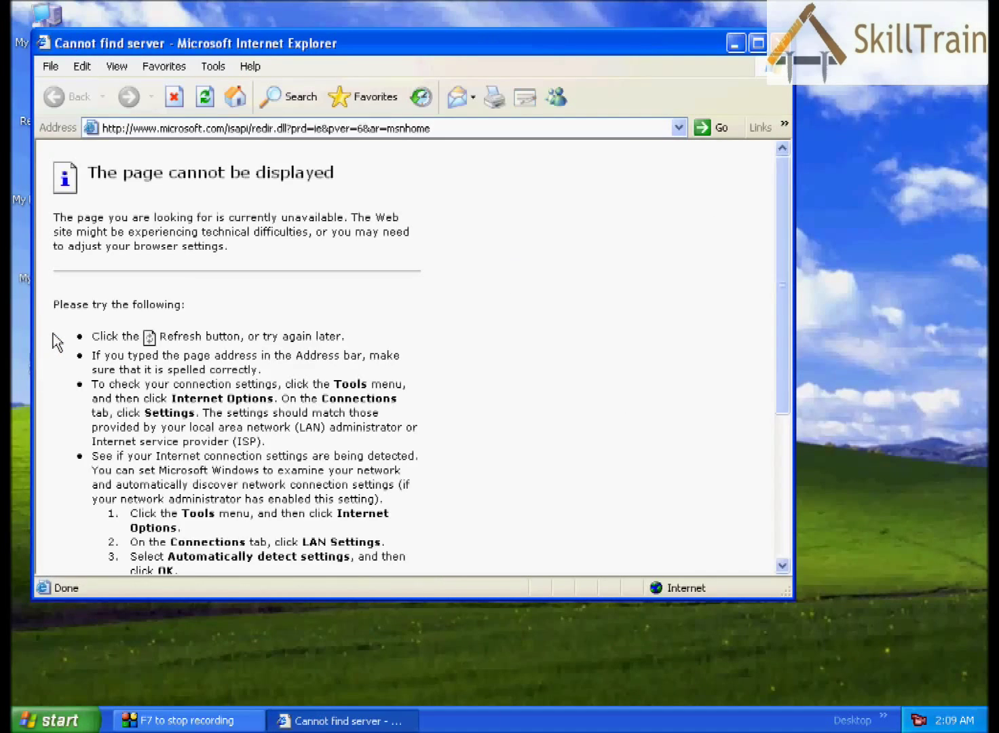
{"action": "left_click", "coordinate": [757, 44]}
{"action": "left_click", "coordinate": [977, 11]}
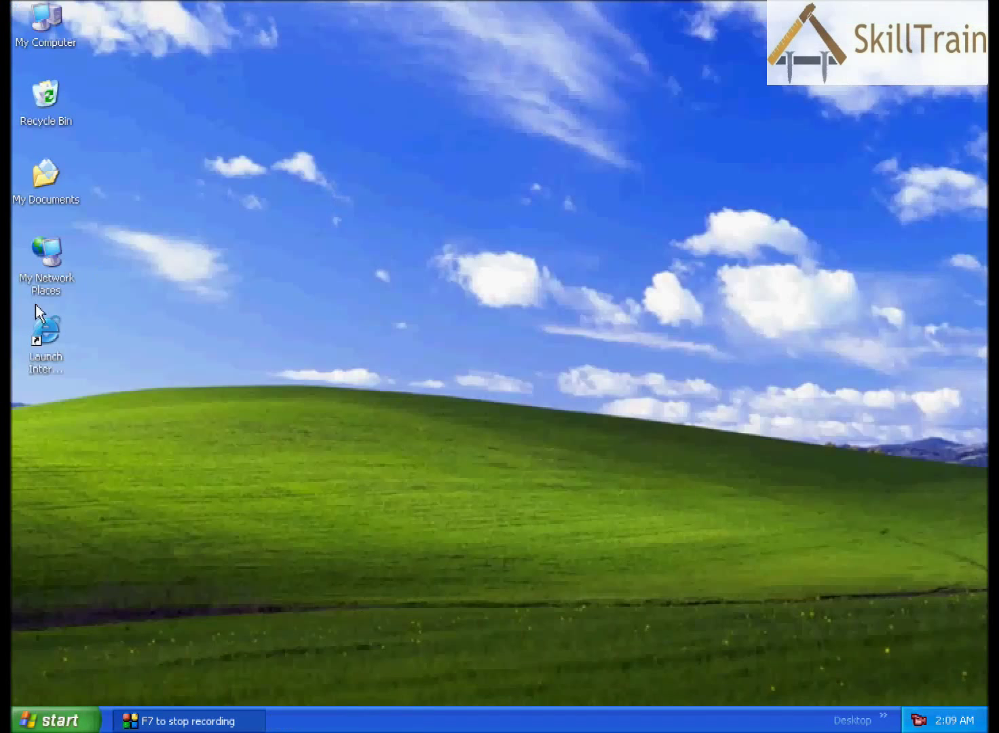
{"action": "double_click", "coordinate": [42, 359]}
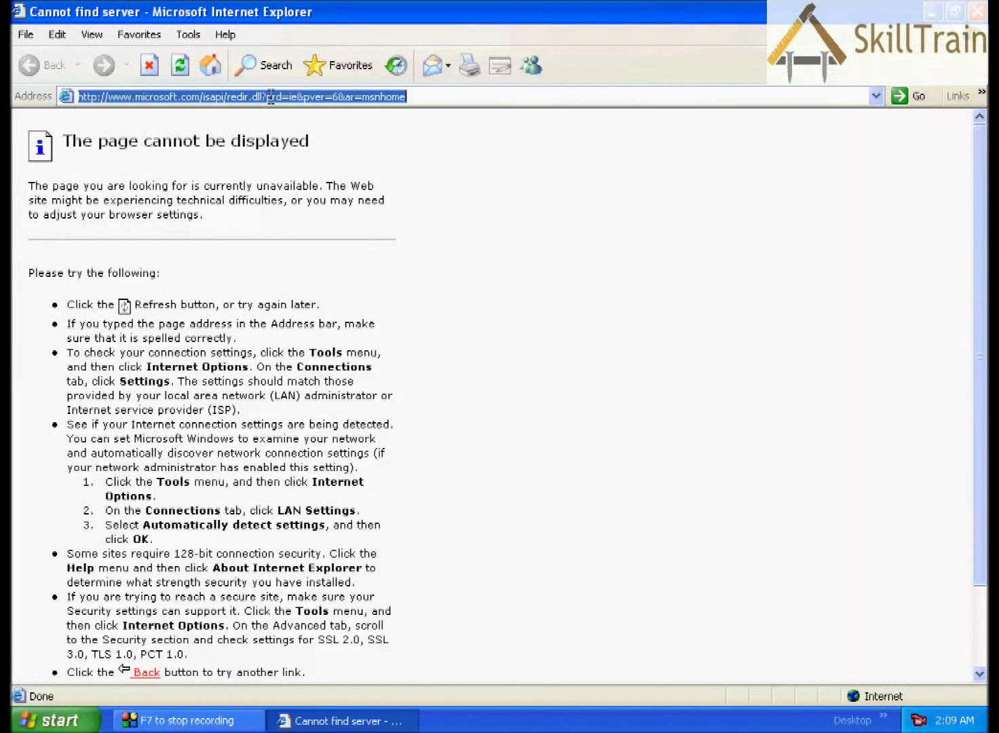
{"action": "left_click", "coordinate": [977, 11]}
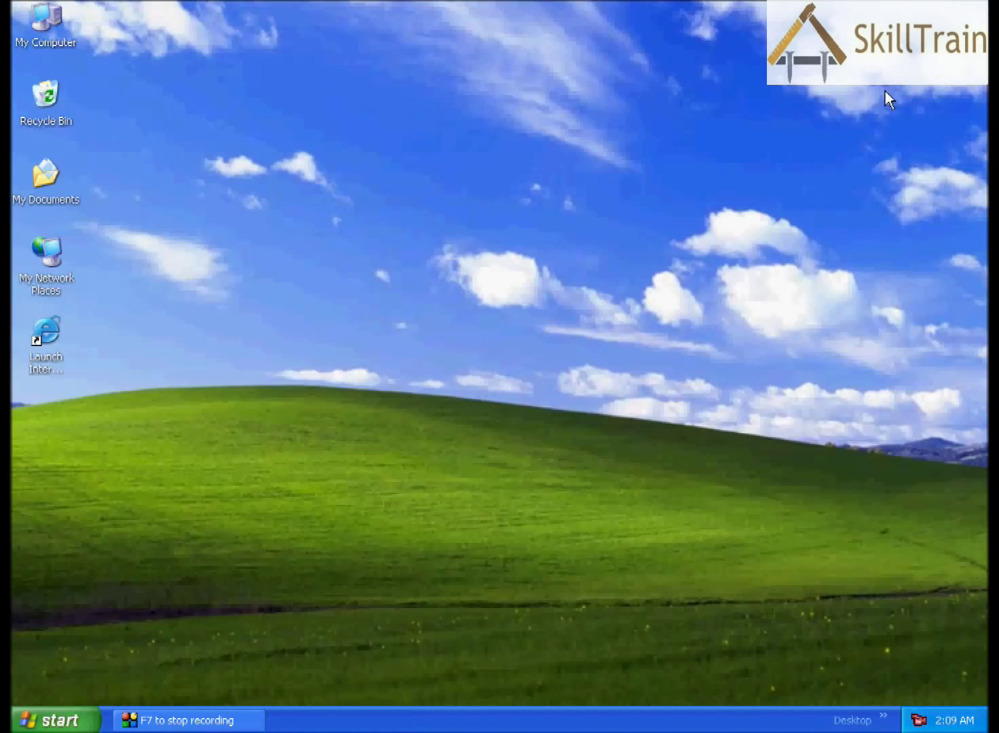
Refresh the desktop and review the commands available for the empty desktop area.
{"action": "right_click", "coordinate": [349, 387]}
{"action": "left_click", "coordinate": [370, 409]}
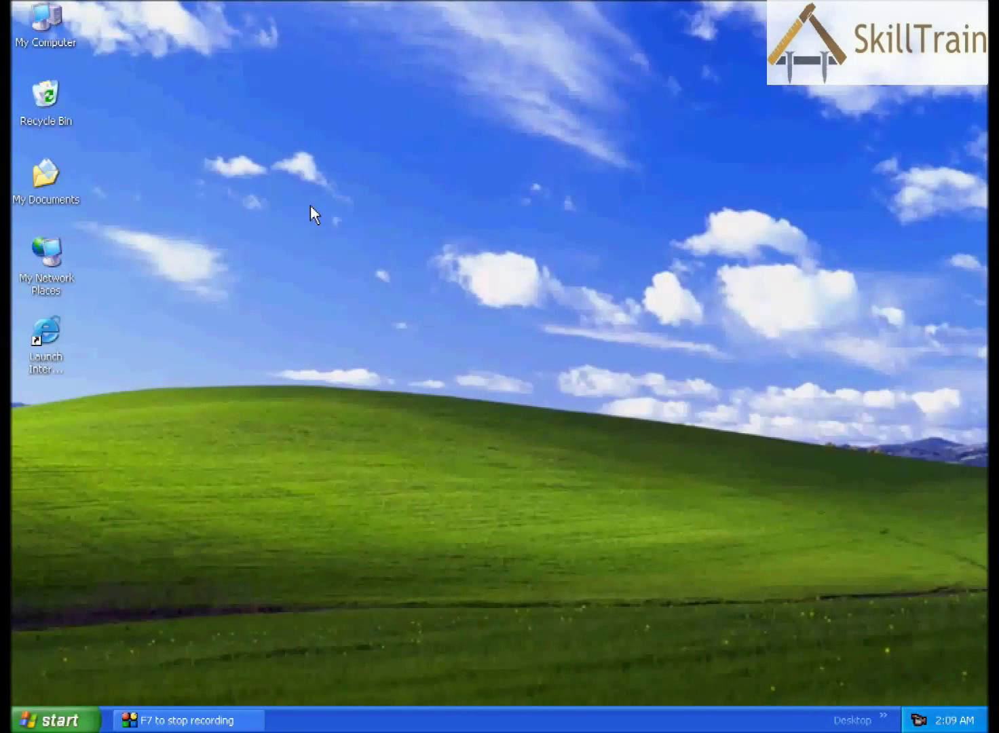
{"action": "right_click", "coordinate": [311, 205]}
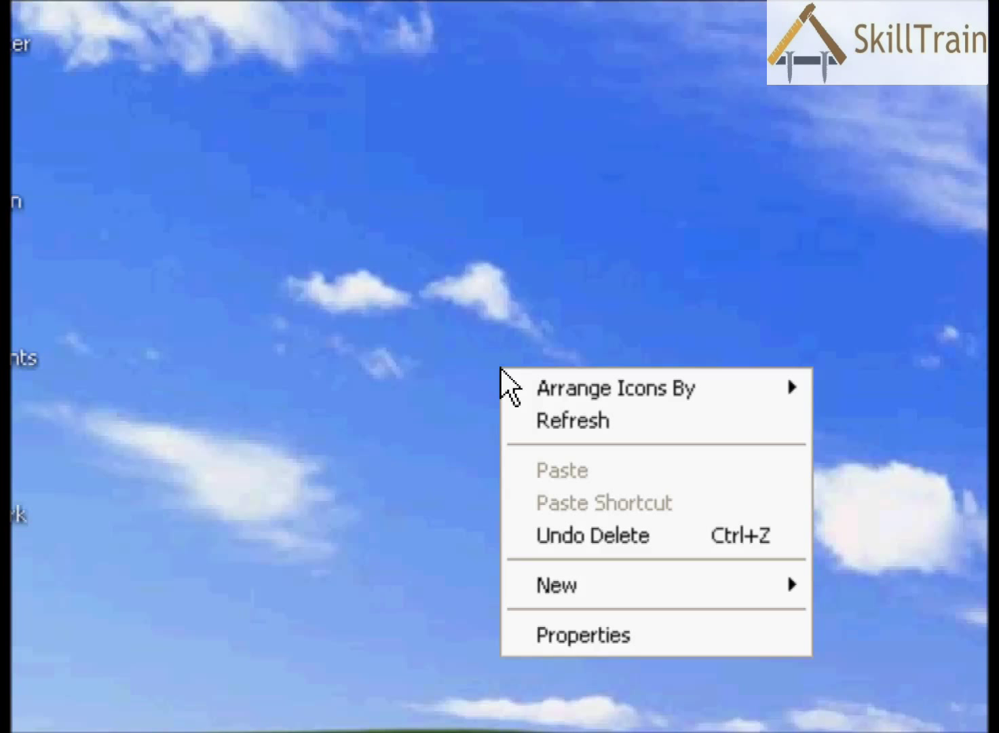
{"action": "left_click", "coordinate": [500, 370]}
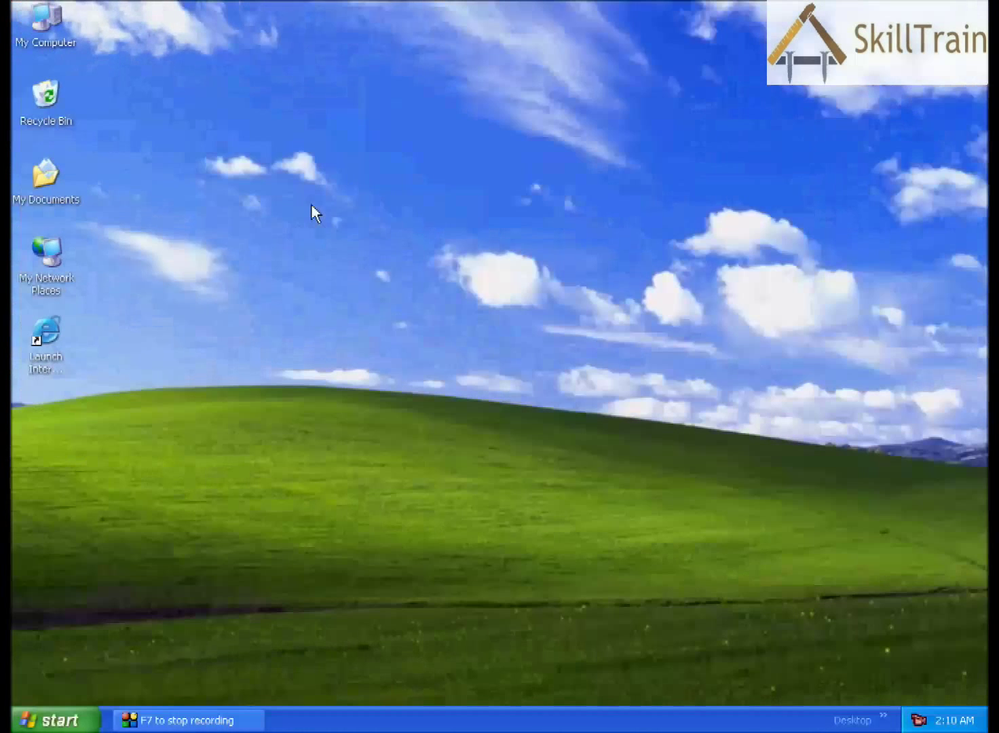
Arrange the desktop icons by size and after that by type.
{"action": "right_click", "coordinate": [308, 203]}
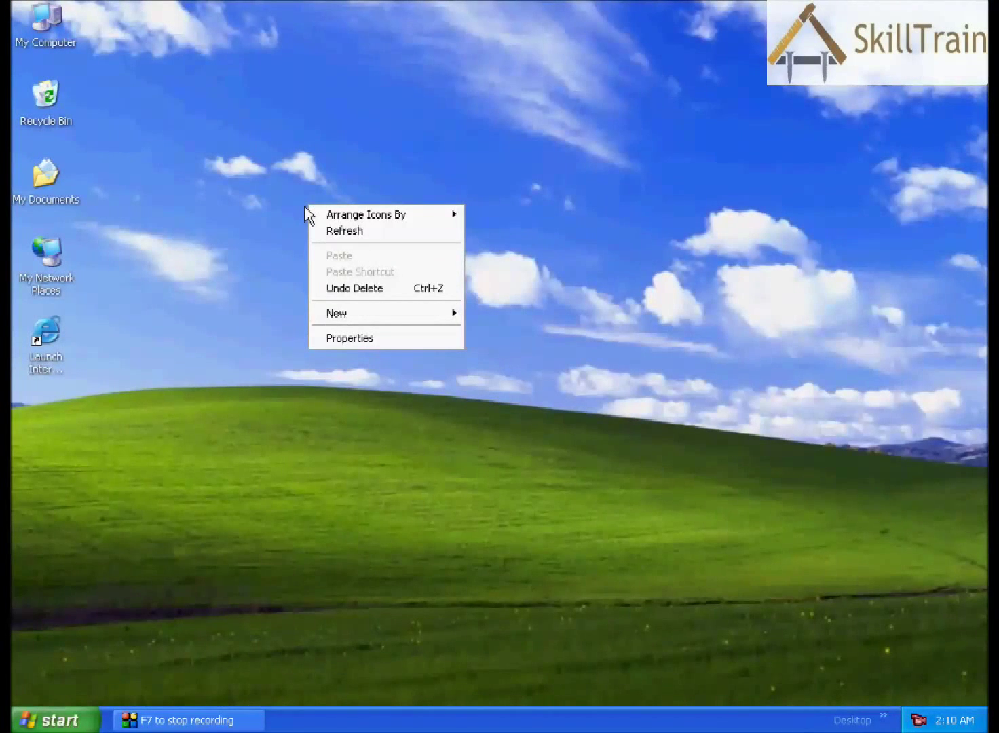
{"action": "mouse_move", "coordinate": [335, 216]}
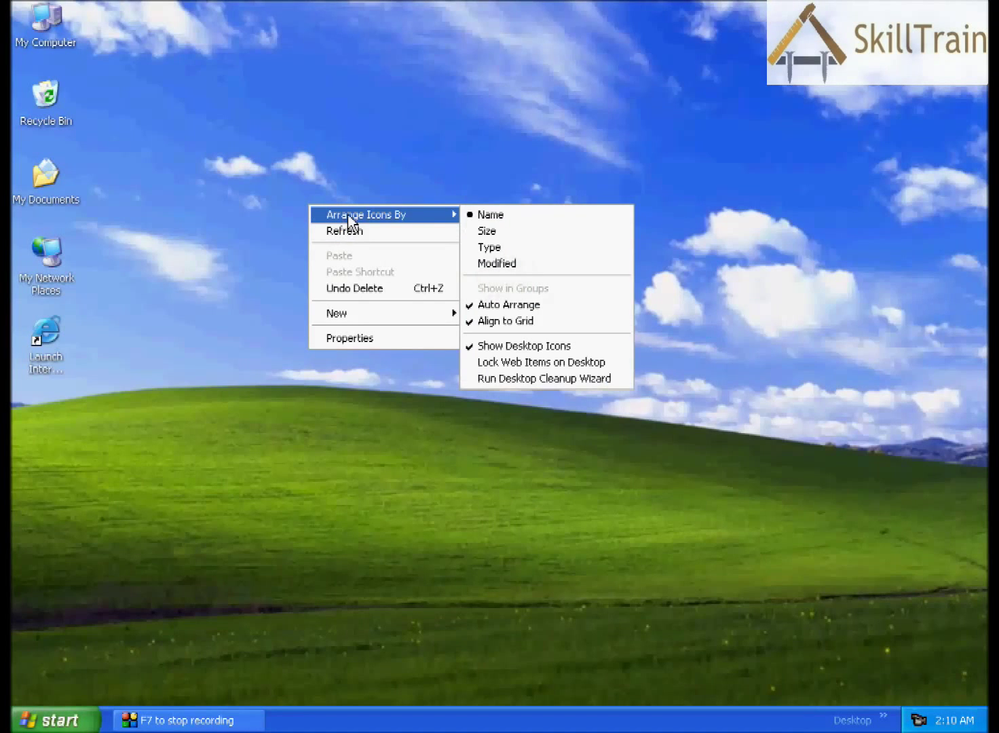
{"action": "left_click", "coordinate": [472, 229]}
{"action": "right_click", "coordinate": [448, 217]}
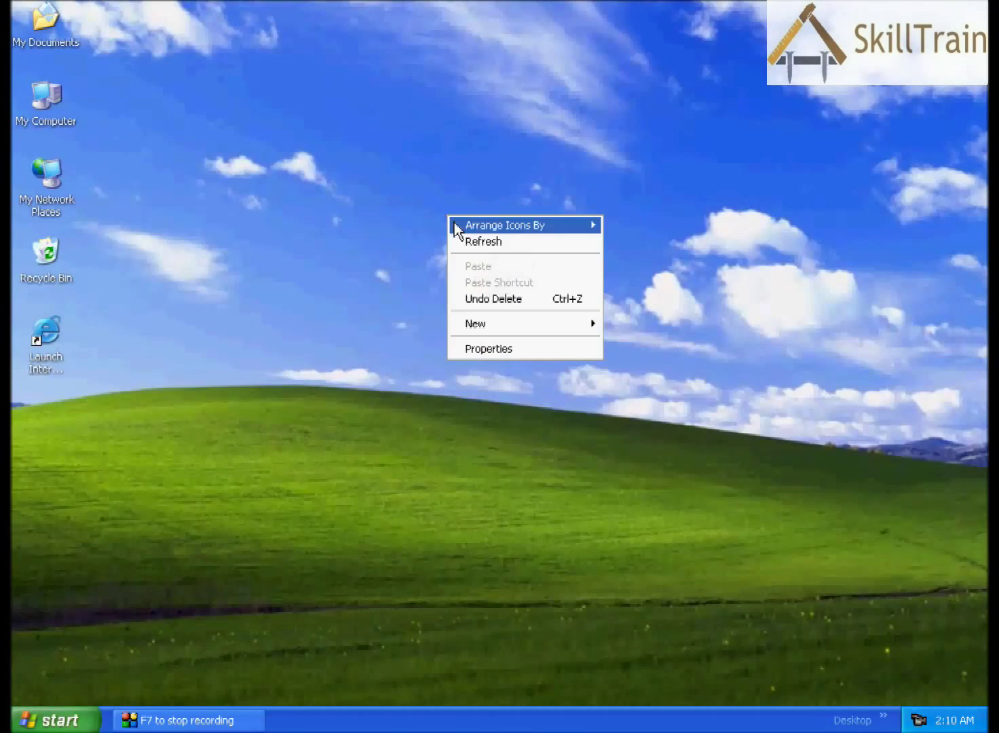
{"action": "mouse_move", "coordinate": [456, 230]}
{"action": "left_click", "coordinate": [642, 260]}
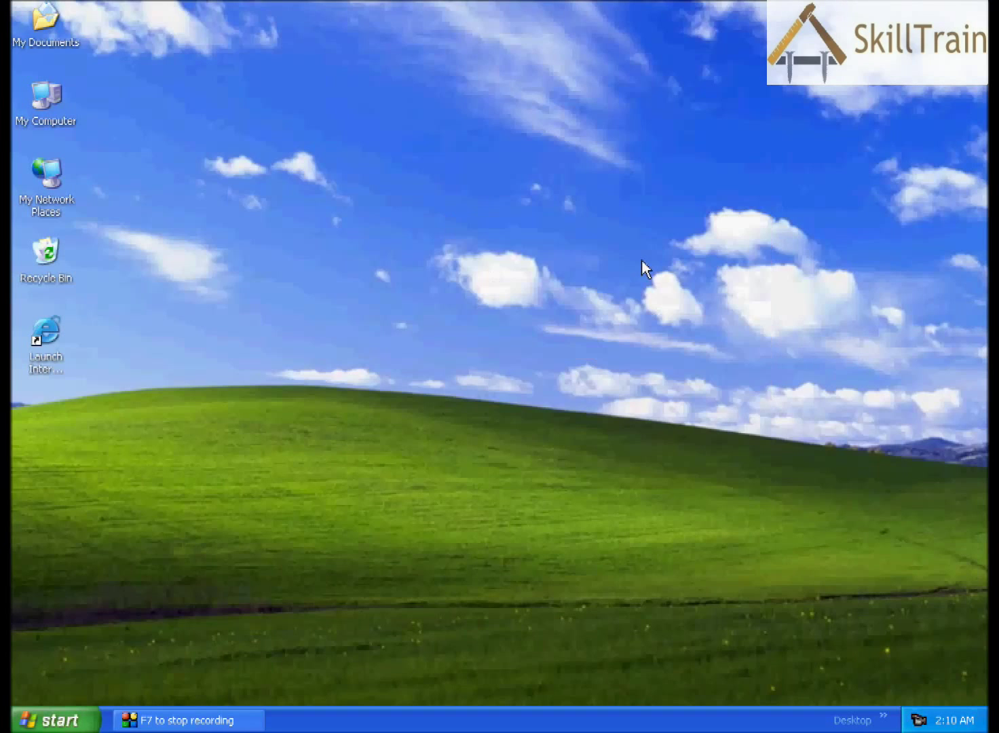
Arrange the desktop icons by modified date and finally by name.
{"action": "right_click", "coordinate": [353, 207]}
{"action": "mouse_move", "coordinate": [375, 217]}
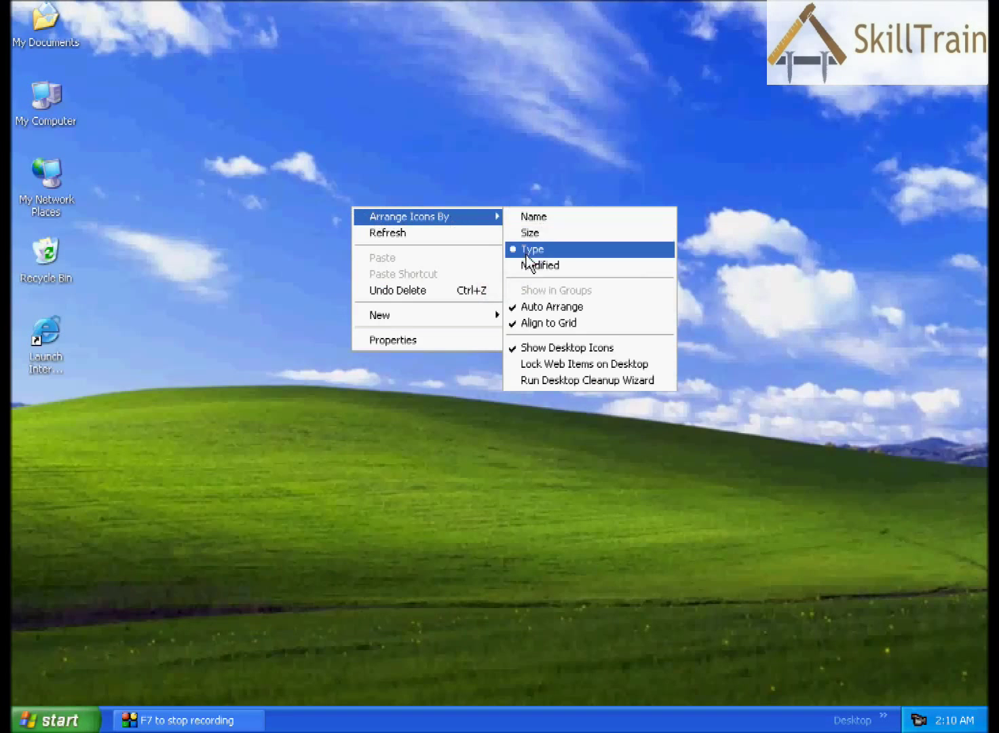
{"action": "left_click", "coordinate": [524, 265]}
{"action": "right_click", "coordinate": [329, 196]}
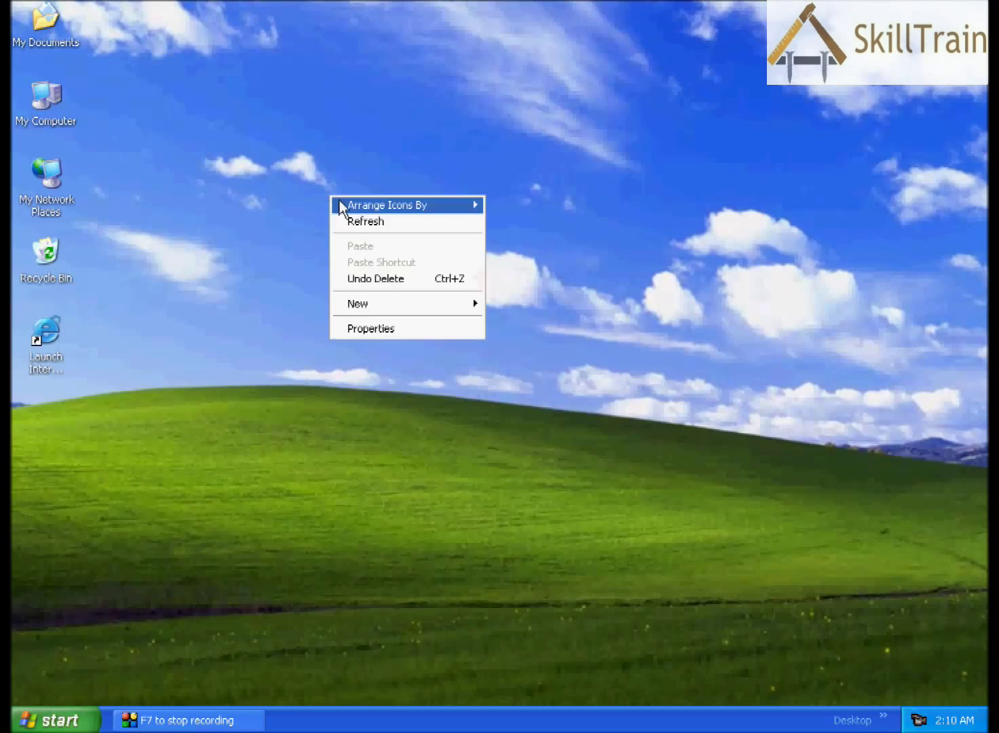
{"action": "mouse_move", "coordinate": [341, 203]}
{"action": "left_click", "coordinate": [490, 208]}
Turn off Auto Arrange and scatter all five icons freely across the upper half of the desktop.
{"action": "right_click", "coordinate": [335, 200]}
{"action": "mouse_move", "coordinate": [446, 212]}
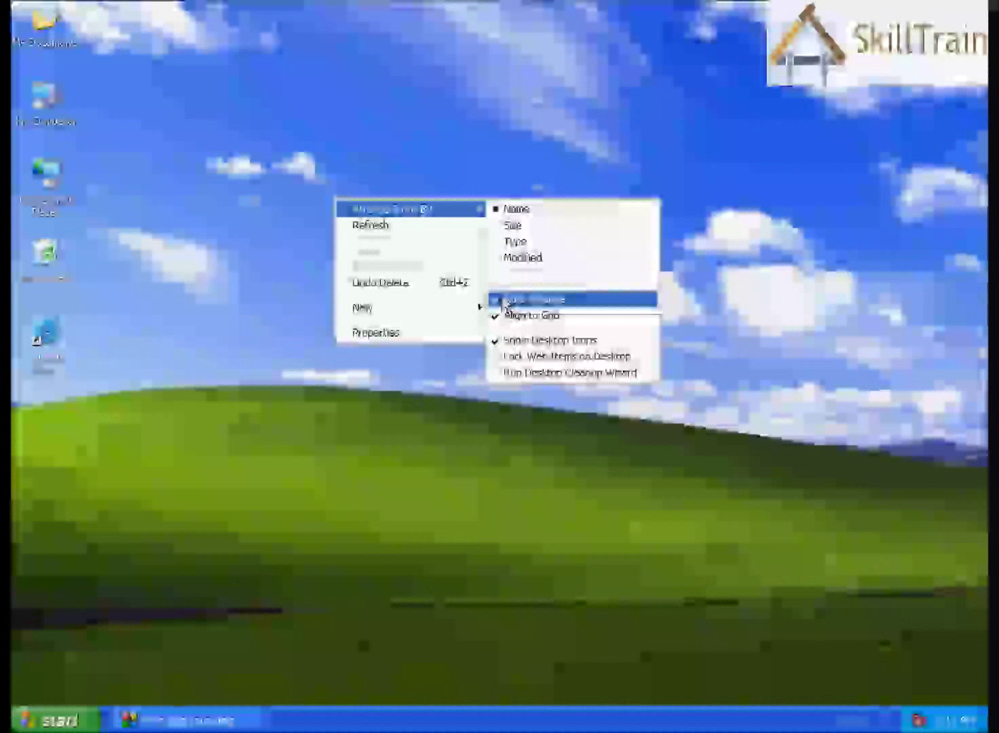
{"action": "left_click", "coordinate": [507, 301]}
{"action": "left_click_drag", "start_coordinate": [74, 48], "coordinate": [378, 212]}
{"action": "left_click_drag", "start_coordinate": [53, 102], "coordinate": [503, 258]}
{"action": "left_click", "coordinate": [71, 194]}
{"action": "left_click_drag", "start_coordinate": [47, 175], "coordinate": [346, 97]}
{"action": "left_click", "coordinate": [34, 248]}
{"action": "left_click_drag", "start_coordinate": [35, 248], "coordinate": [258, 327]}
{"action": "left_click", "coordinate": [36, 346]}
{"action": "left_click_drag", "start_coordinate": [36, 346], "coordinate": [139, 102]}
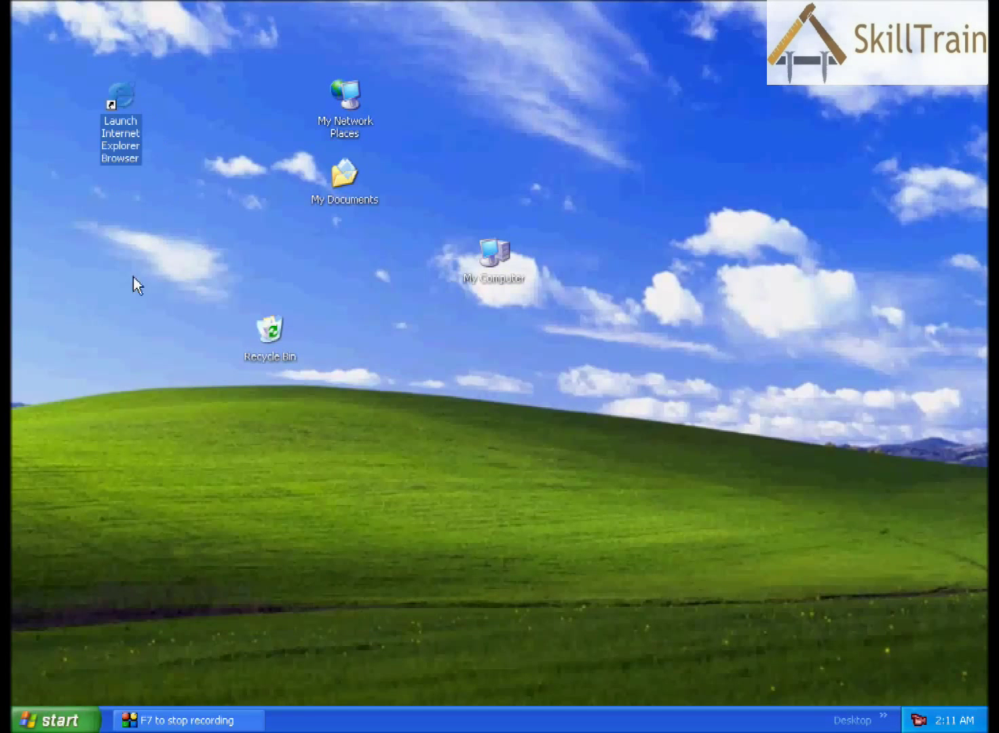
Turn Auto Arrange back on for the desktop icons and refresh the desktop.
{"action": "right_click", "coordinate": [70, 299]}
{"action": "mouse_move", "coordinate": [128, 311]}
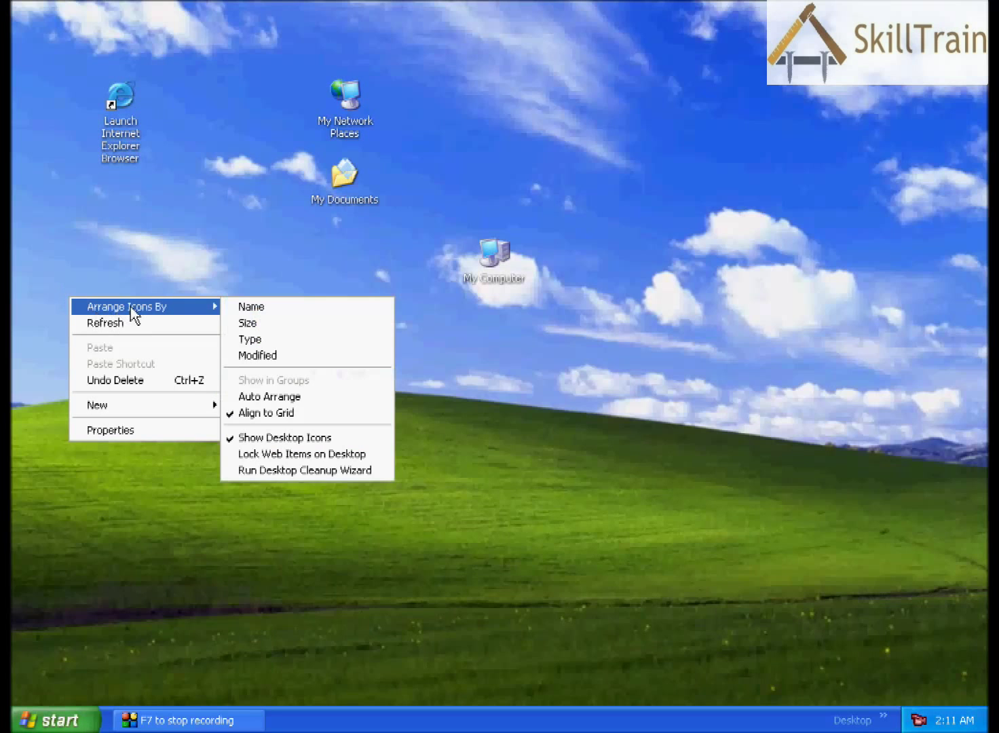
{"action": "left_click", "coordinate": [251, 398]}
{"action": "right_click", "coordinate": [132, 95]}
{"action": "left_click", "coordinate": [150, 109]}
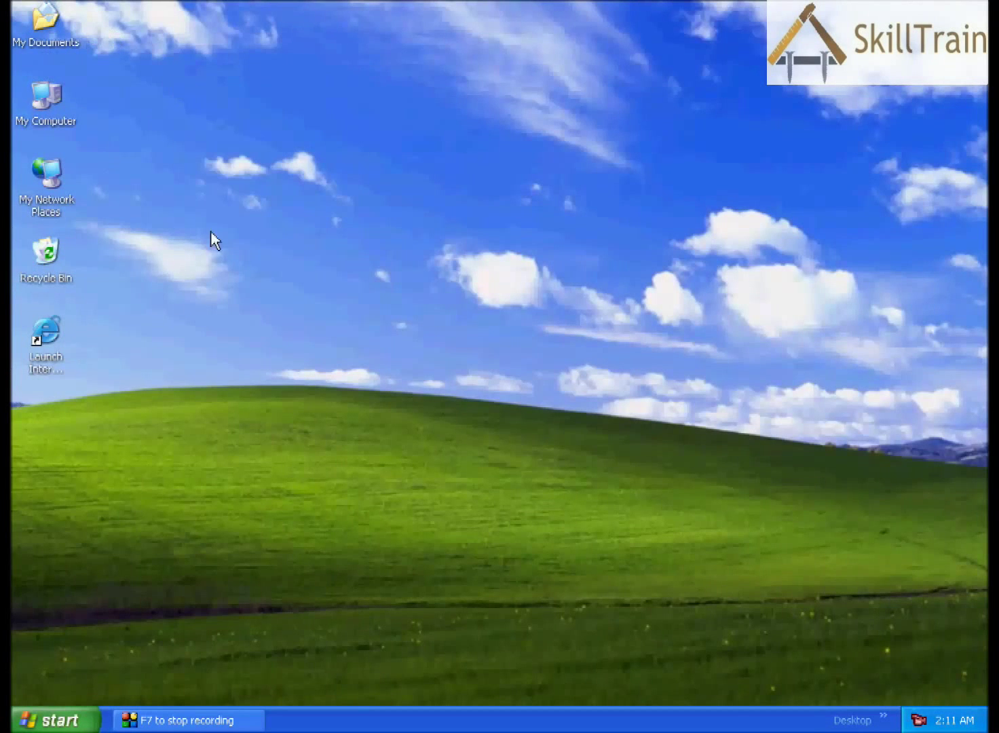
Hide all desktop icons and show them again.
{"action": "right_click", "coordinate": [245, 144]}
{"action": "mouse_move", "coordinate": [328, 162]}
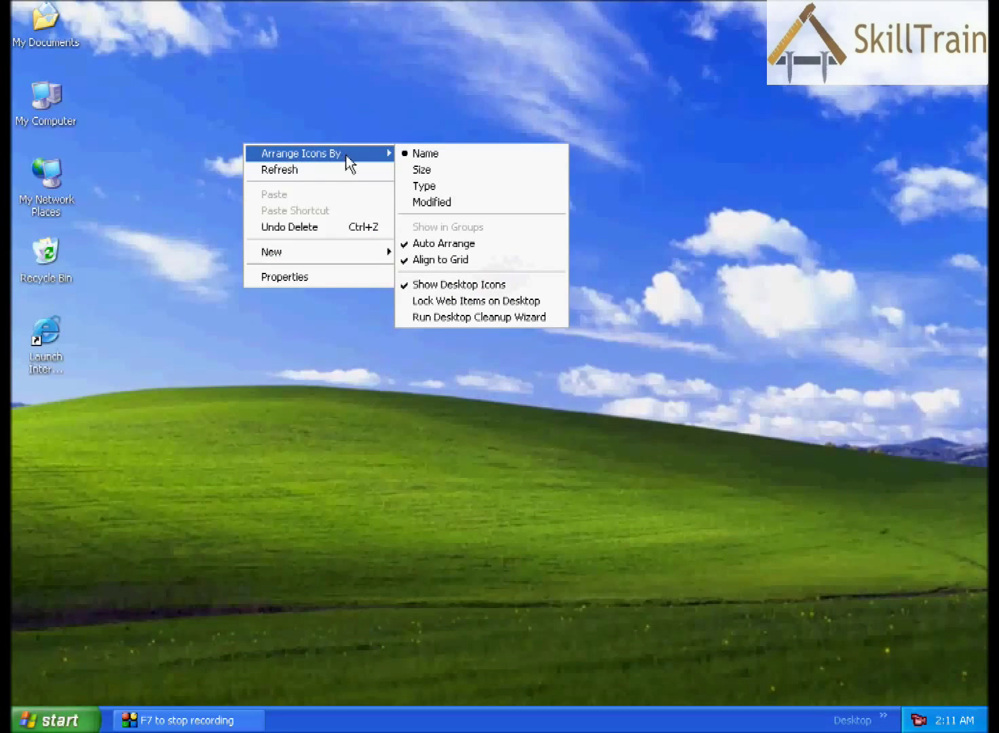
{"action": "left_click", "coordinate": [407, 285]}
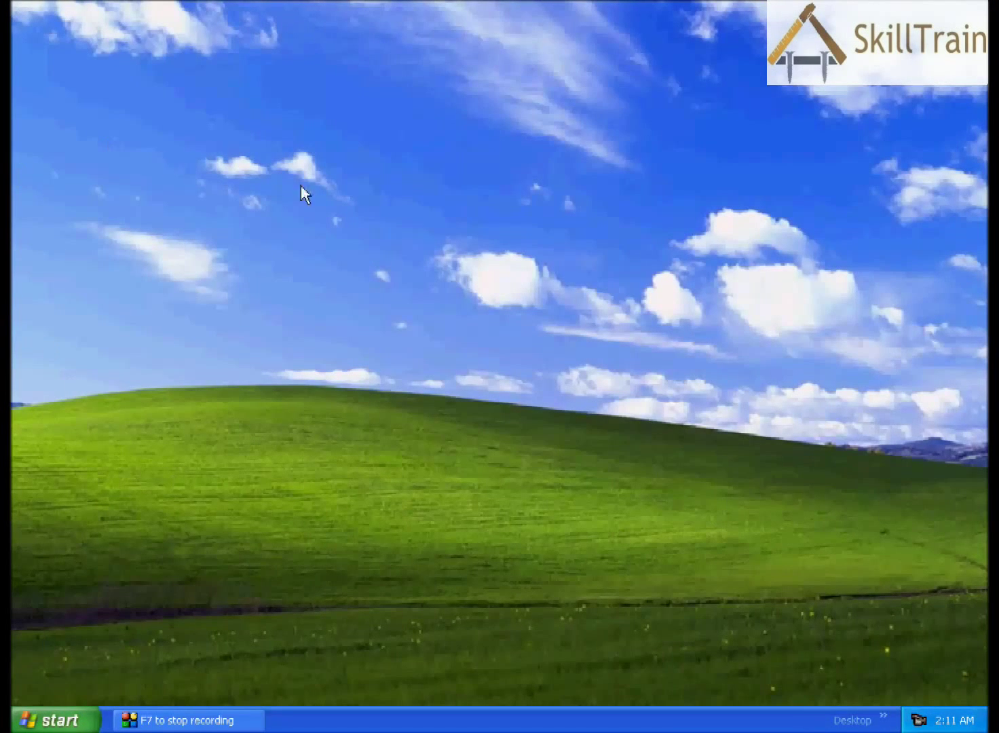
{"action": "right_click", "coordinate": [377, 186]}
{"action": "mouse_move", "coordinate": [413, 198]}
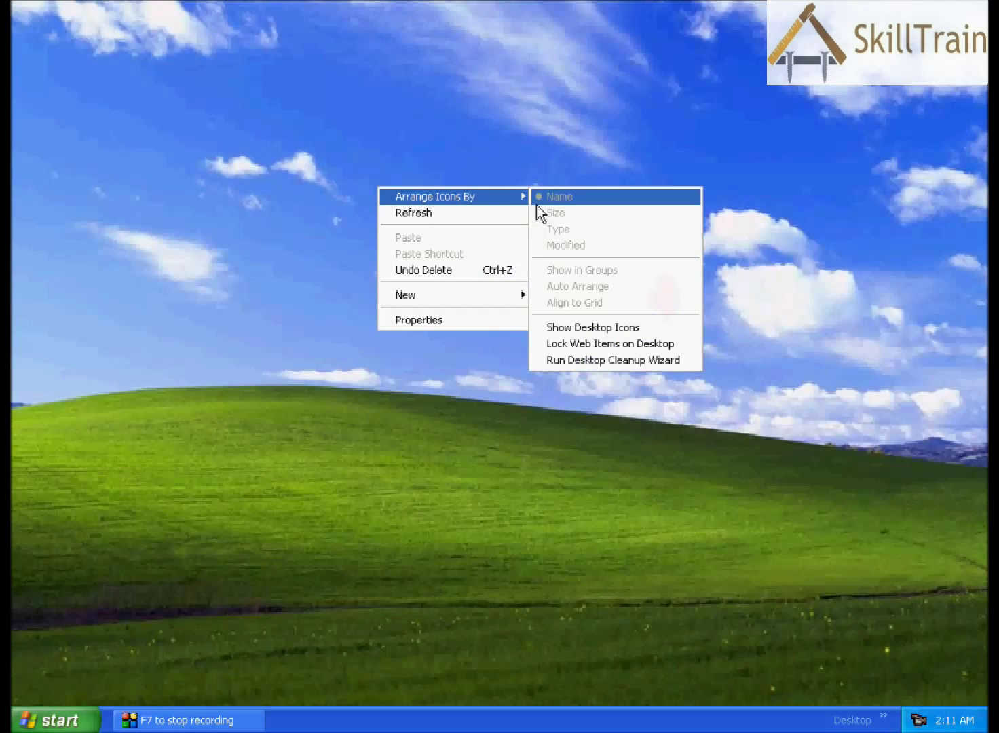
{"action": "left_click", "coordinate": [541, 328]}
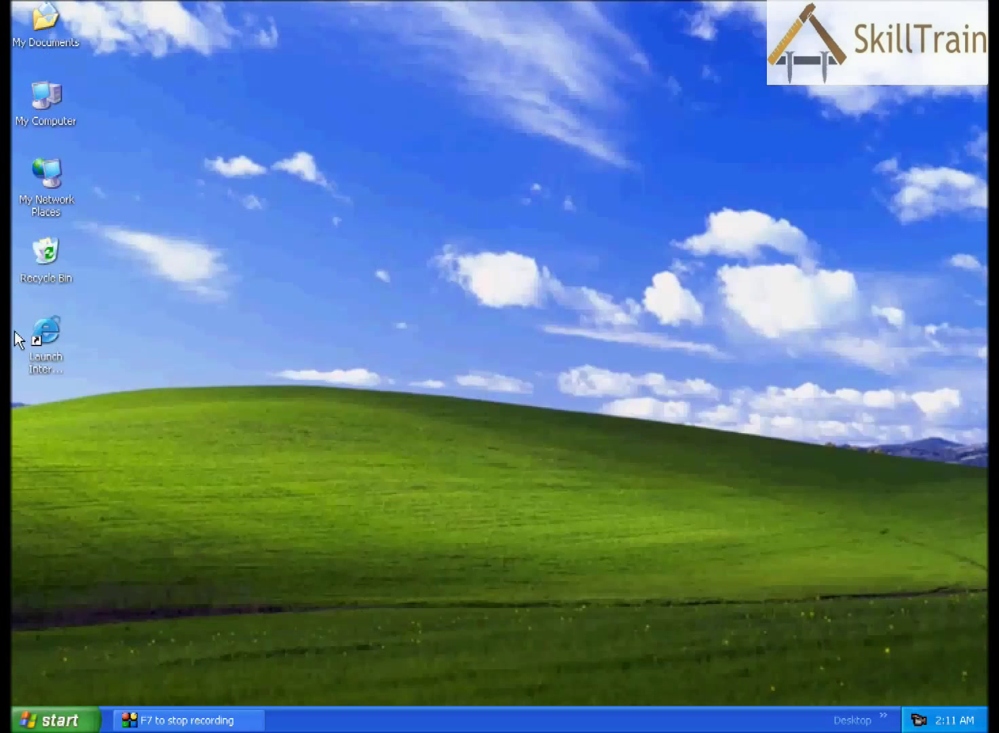
Enable Lock Web Items on Desktop and try selecting the Launch Internet Explorer Browser shortcut.
{"action": "right_click", "coordinate": [281, 234]}
{"action": "mouse_move", "coordinate": [350, 249]}
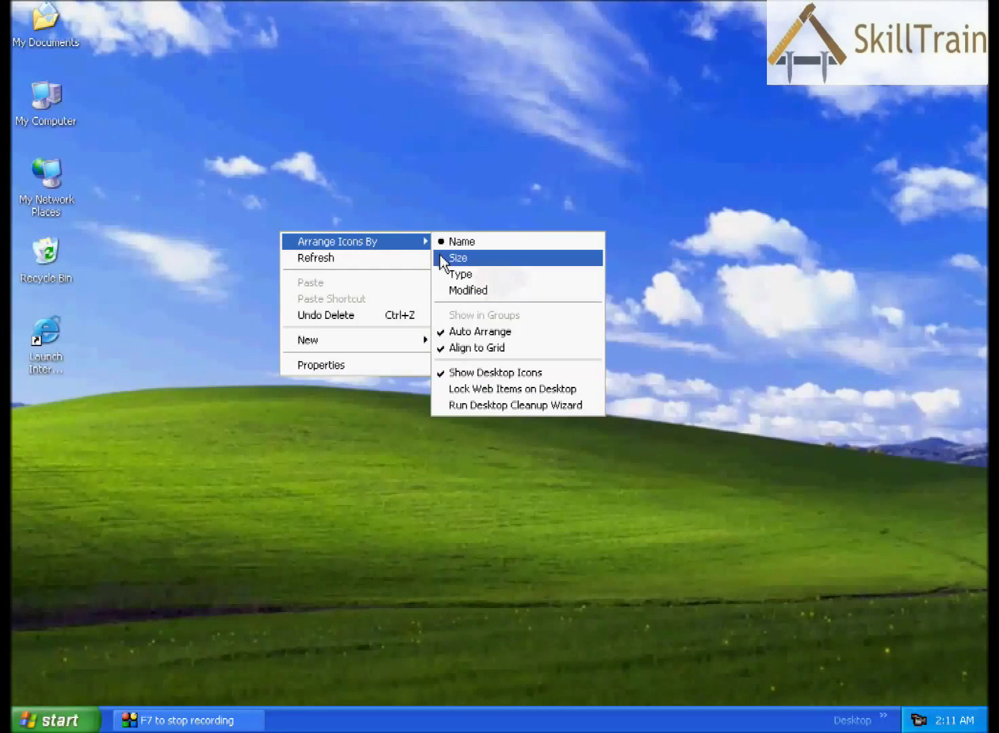
{"action": "left_click", "coordinate": [452, 392]}
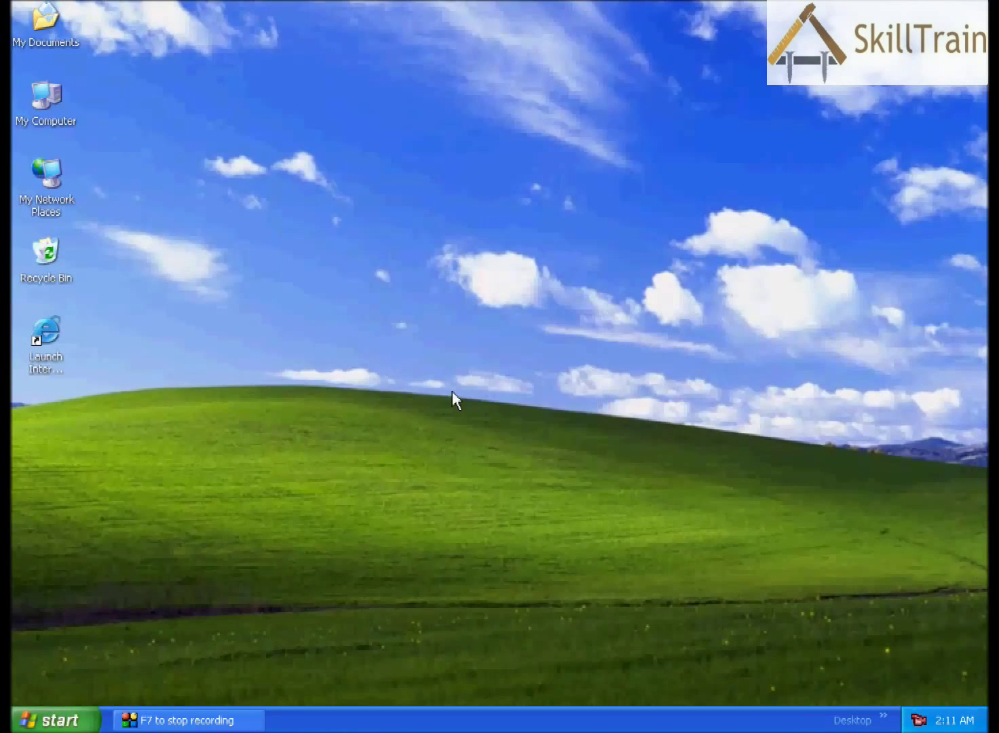
{"action": "left_click", "coordinate": [64, 358]}
{"action": "double_click", "coordinate": [65, 340]}
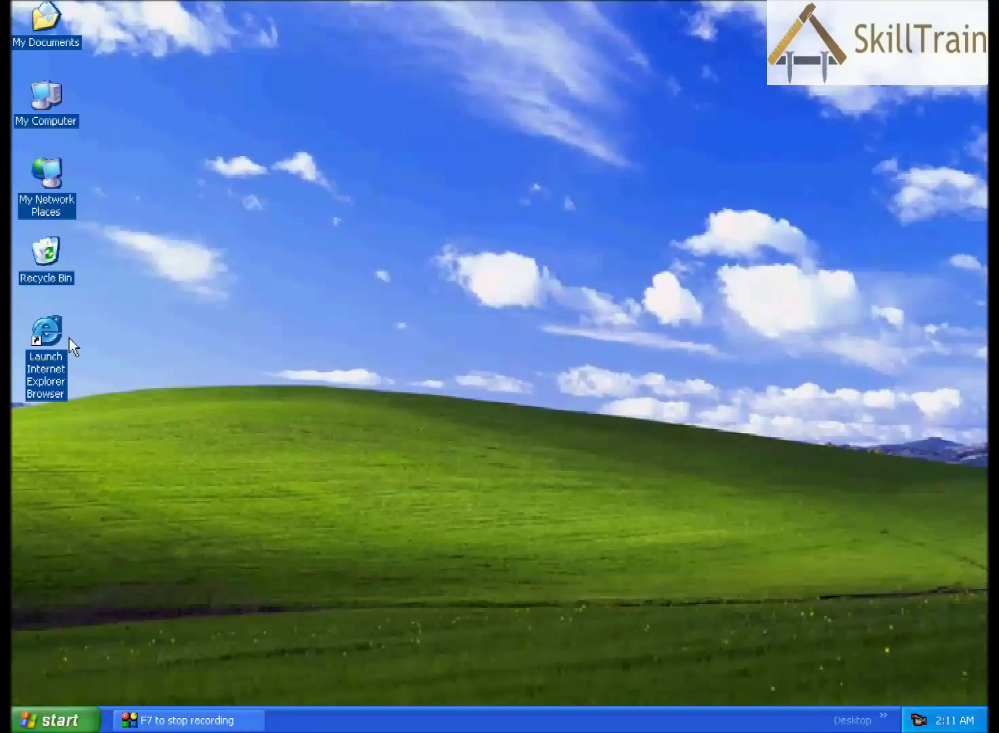
Open the Desktop Cleanup Wizard, move its window away from the icons, and cancel it.
{"action": "right_click", "coordinate": [230, 150]}
{"action": "mouse_move", "coordinate": [282, 158]}
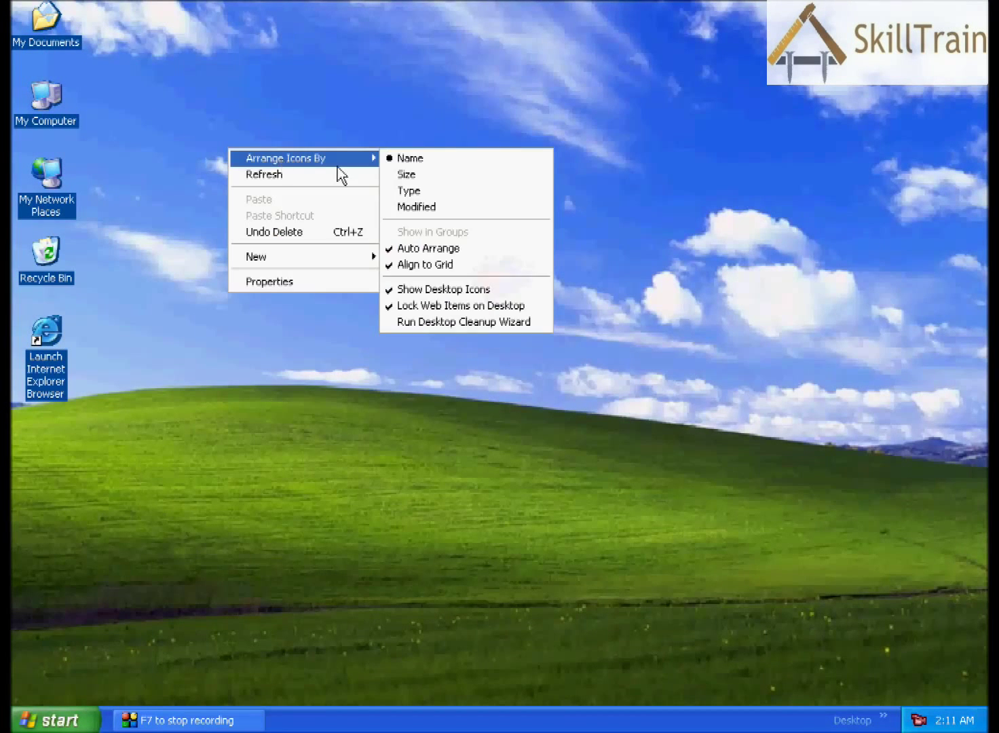
{"action": "left_click", "coordinate": [390, 324]}
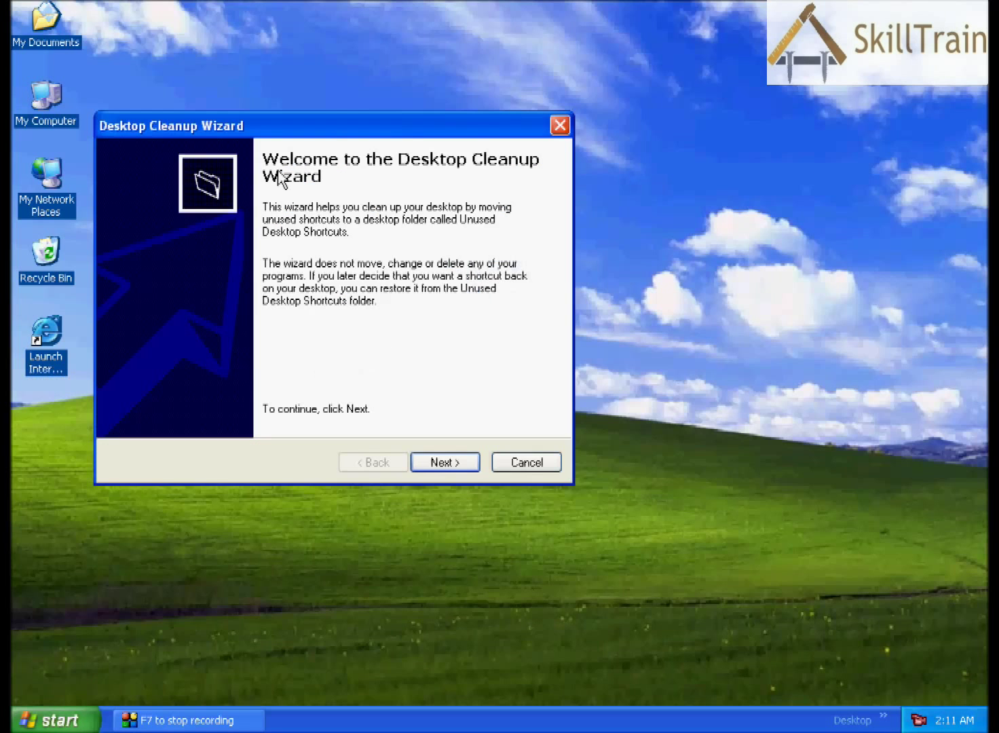
{"action": "left_click_drag", "start_coordinate": [256, 125], "coordinate": [452, 108]}
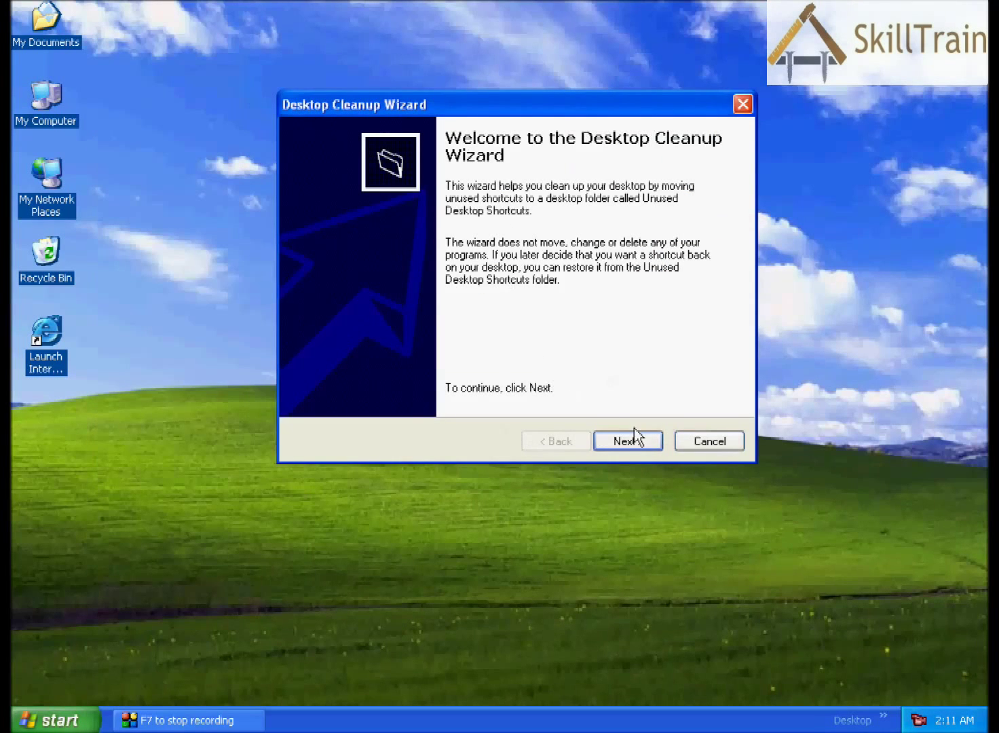
{"action": "left_click", "coordinate": [703, 447]}
Run the Desktop Cleanup Wizard and move the Launch Internet Explorer Browser shortcut into the Unused Desktop Shortcuts folder.
{"action": "right_click", "coordinate": [453, 268]}
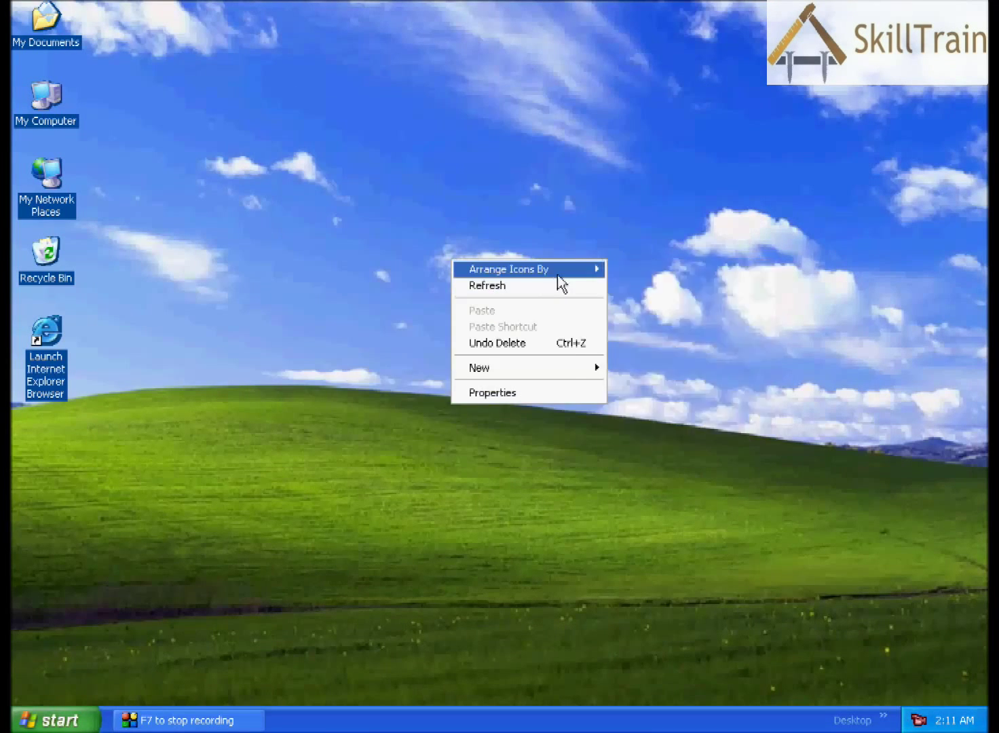
{"action": "mouse_move", "coordinate": [564, 275]}
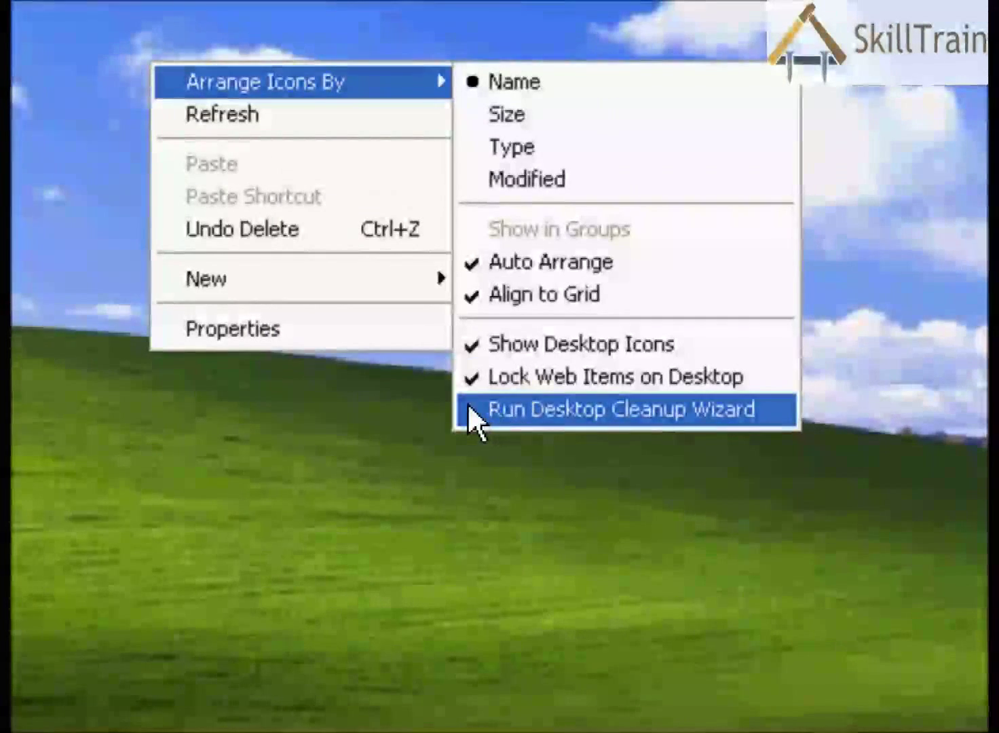
{"action": "left_click", "coordinate": [470, 407]}
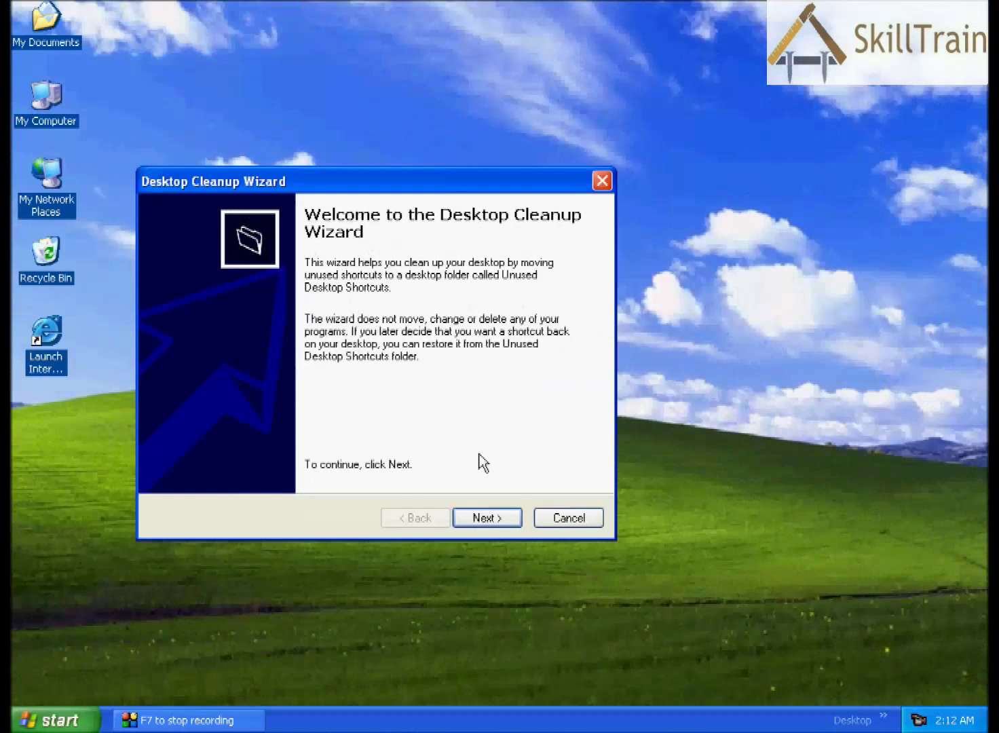
{"action": "left_click", "coordinate": [478, 516]}
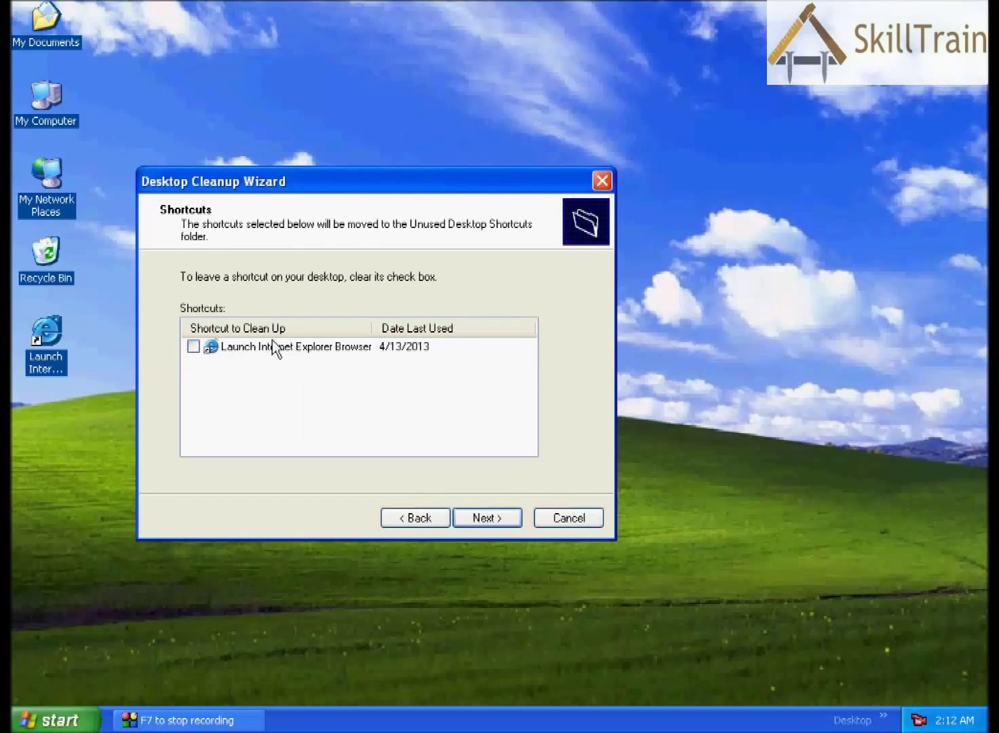
{"action": "left_click_drag", "start_coordinate": [231, 185], "coordinate": [410, 183]}
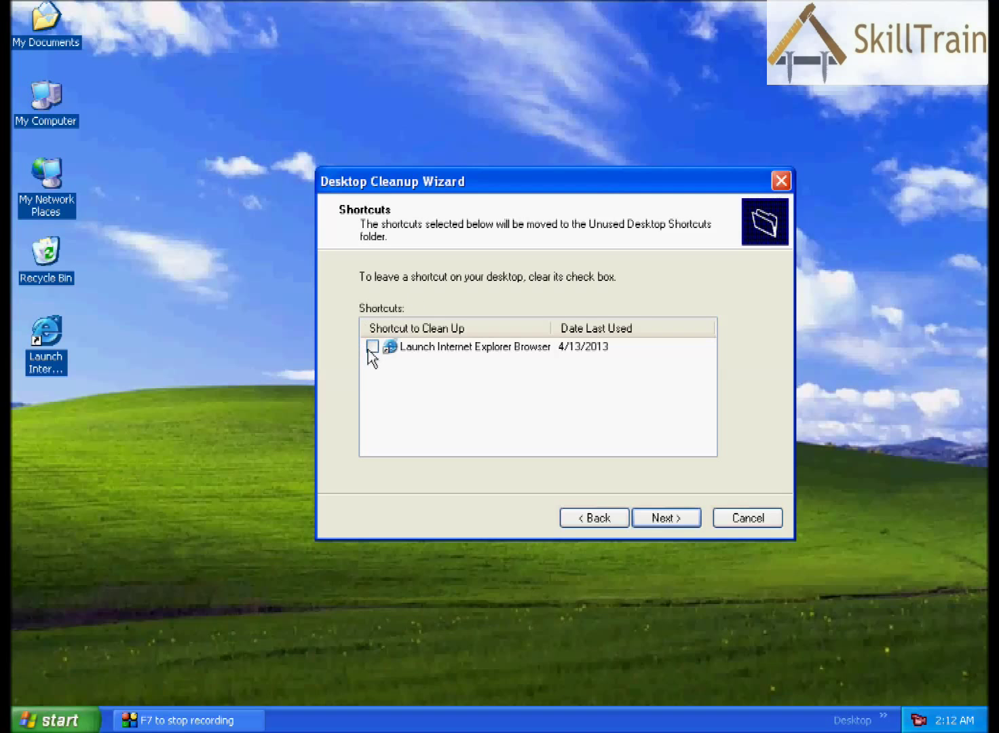
{"action": "left_click", "coordinate": [647, 520]}
{"action": "left_click", "coordinate": [648, 519]}
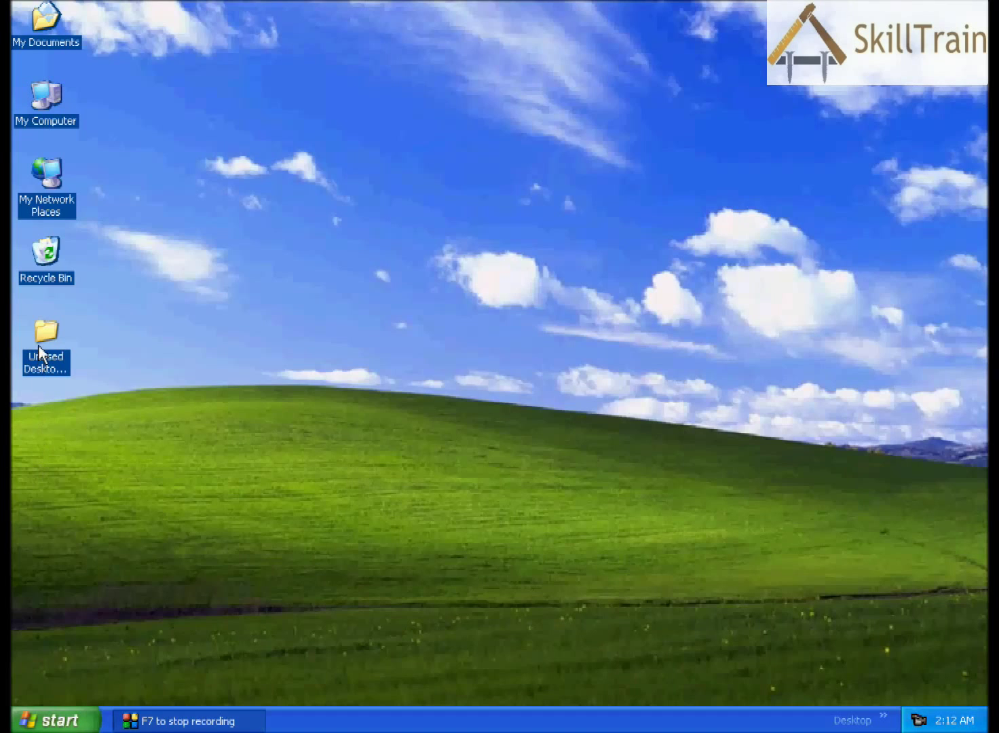
Examine the contents of the Unused Desktop Shortcuts folder, close it, and refresh the desktop between viewings.
{"action": "left_click", "coordinate": [52, 378]}
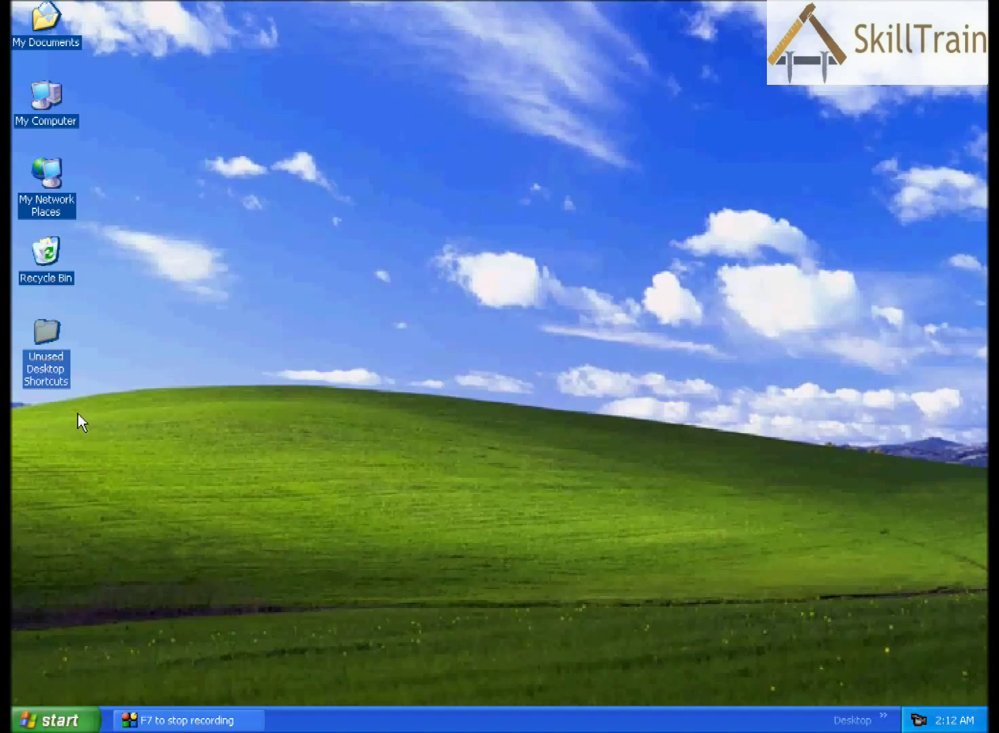
{"action": "double_click", "coordinate": [38, 342]}
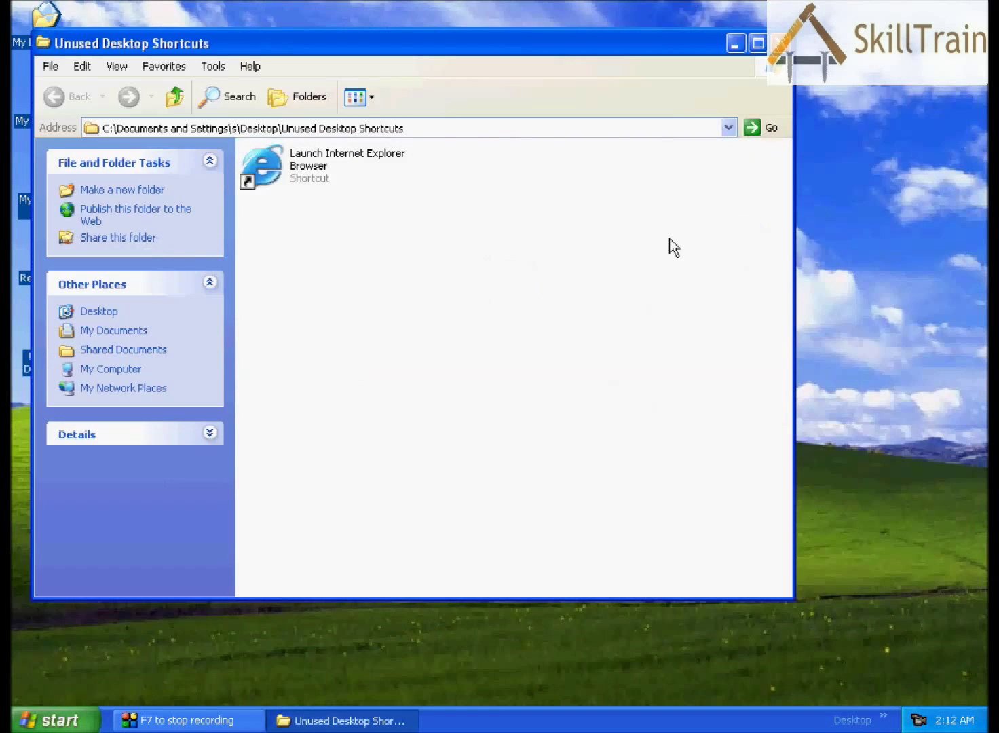
{"action": "left_click", "coordinate": [779, 43]}
{"action": "right_click", "coordinate": [156, 321]}
{"action": "left_click", "coordinate": [184, 349]}
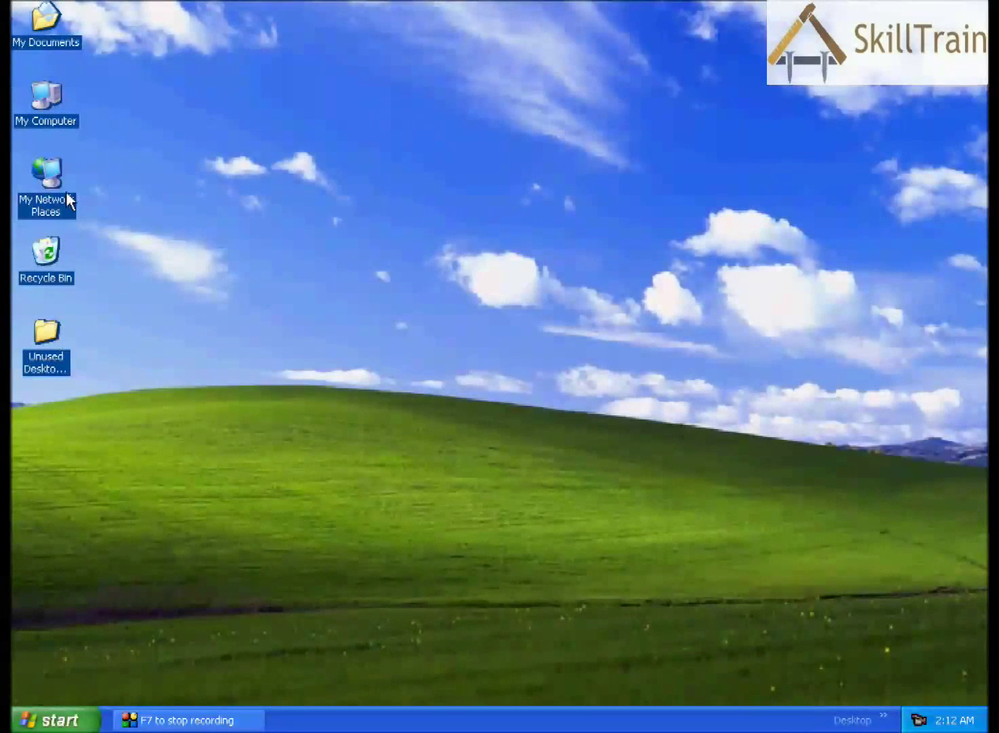
{"action": "right_click", "coordinate": [124, 172]}
{"action": "left_click", "coordinate": [141, 202]}
{"action": "double_click", "coordinate": [50, 348]}
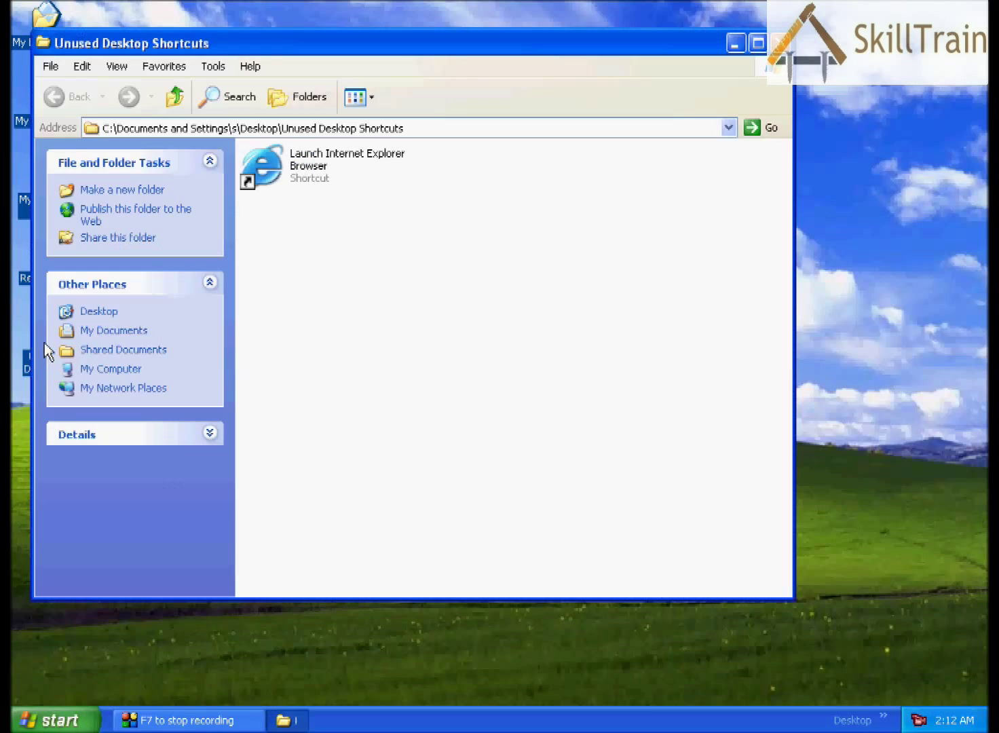
{"action": "left_click", "coordinate": [780, 44]}
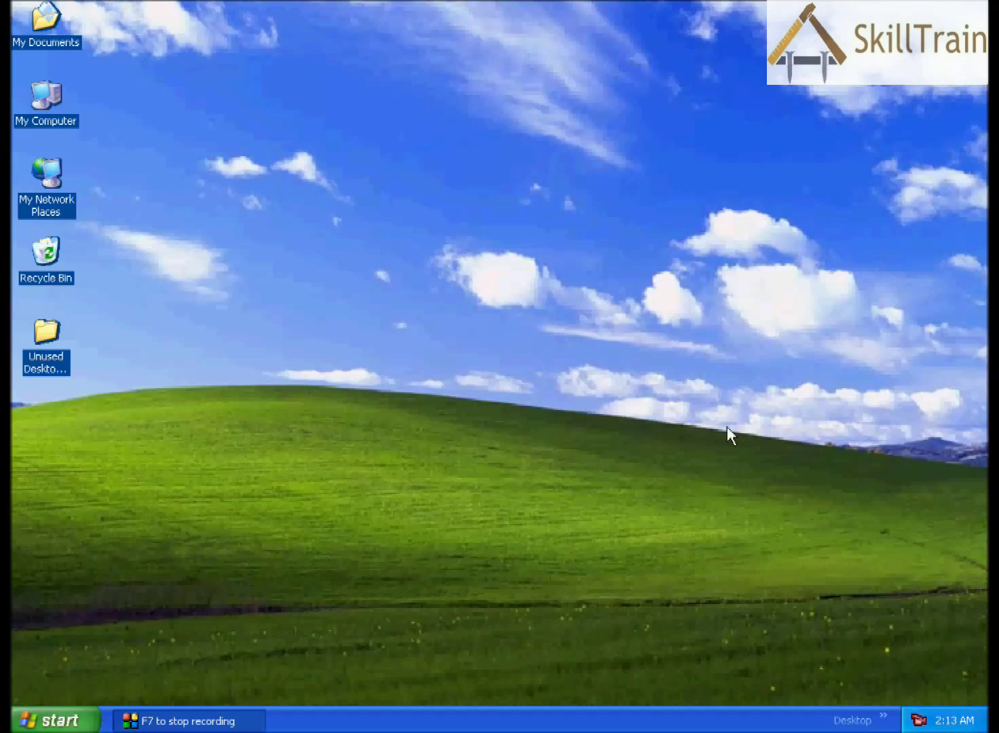
Move the Launch Internet Explorer Browser shortcut back to the desktop and delete the Unused Desktop Shortcuts folder.
{"action": "double_click", "coordinate": [61, 351]}
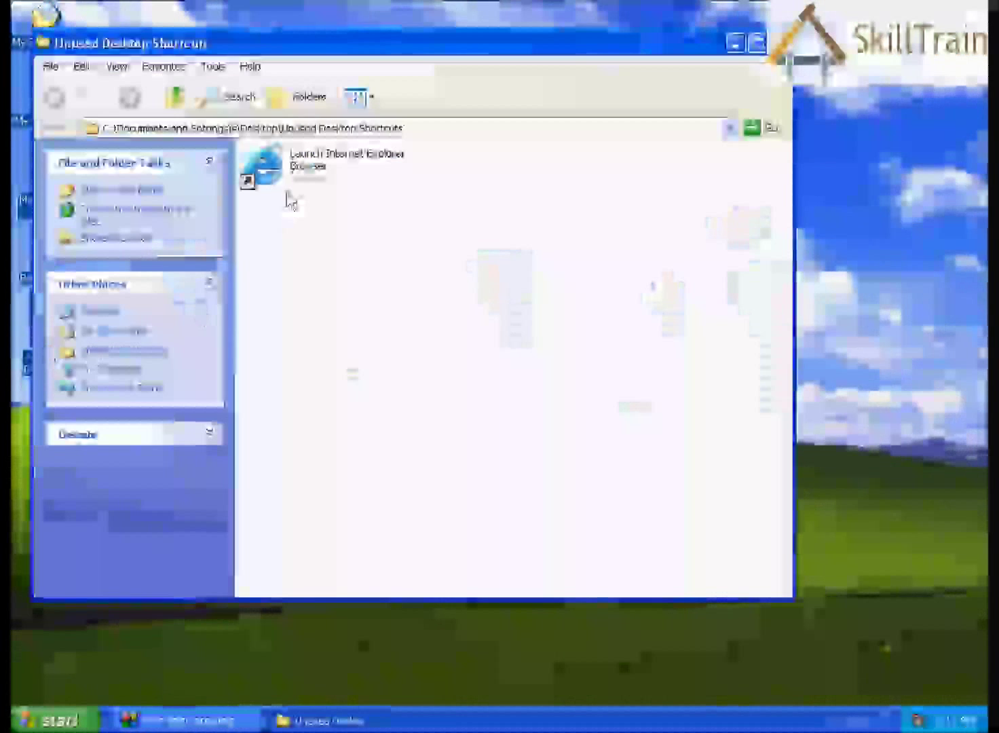
{"action": "left_click", "coordinate": [269, 173]}
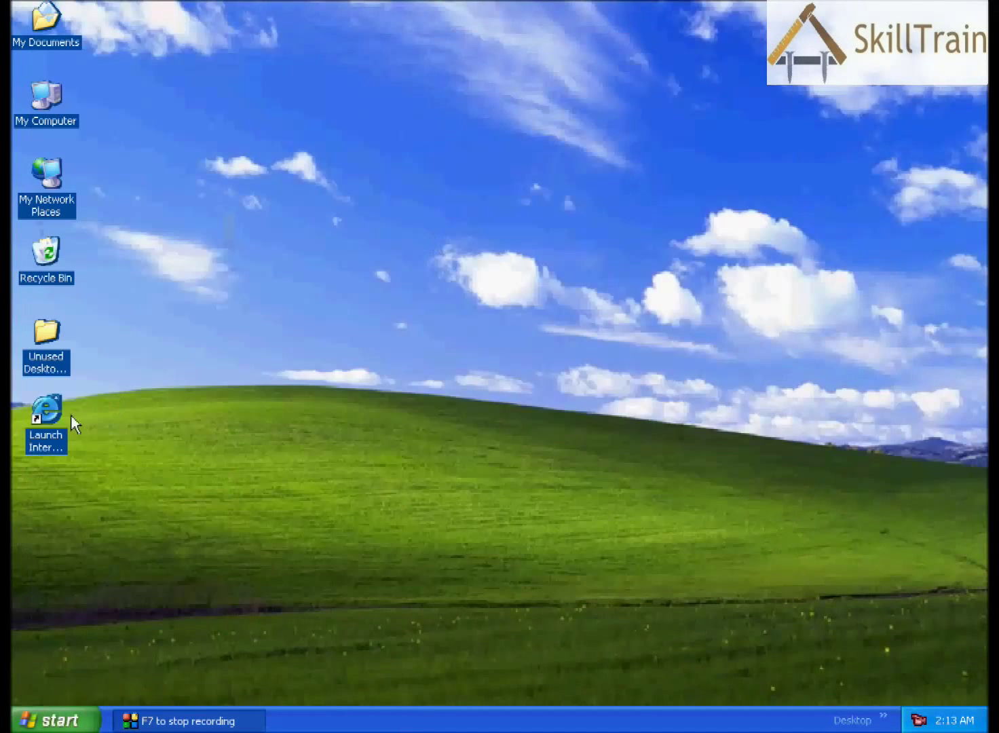
{"action": "right_click", "coordinate": [45, 371]}
{"action": "left_click", "coordinate": [76, 546]}
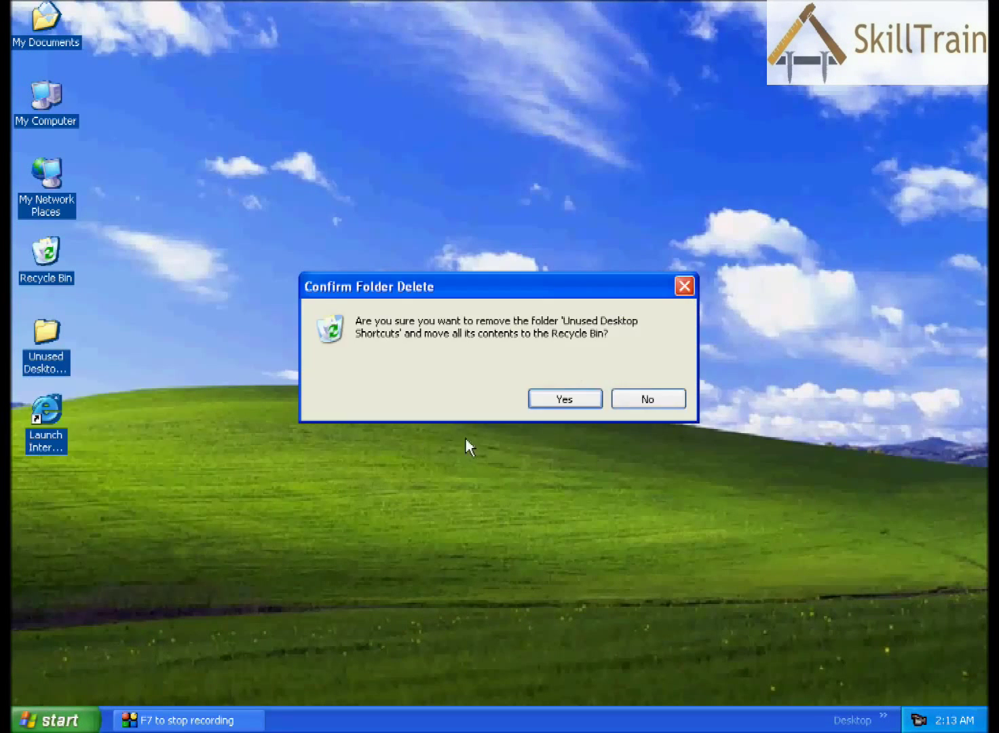
{"action": "left_click", "coordinate": [564, 401]}
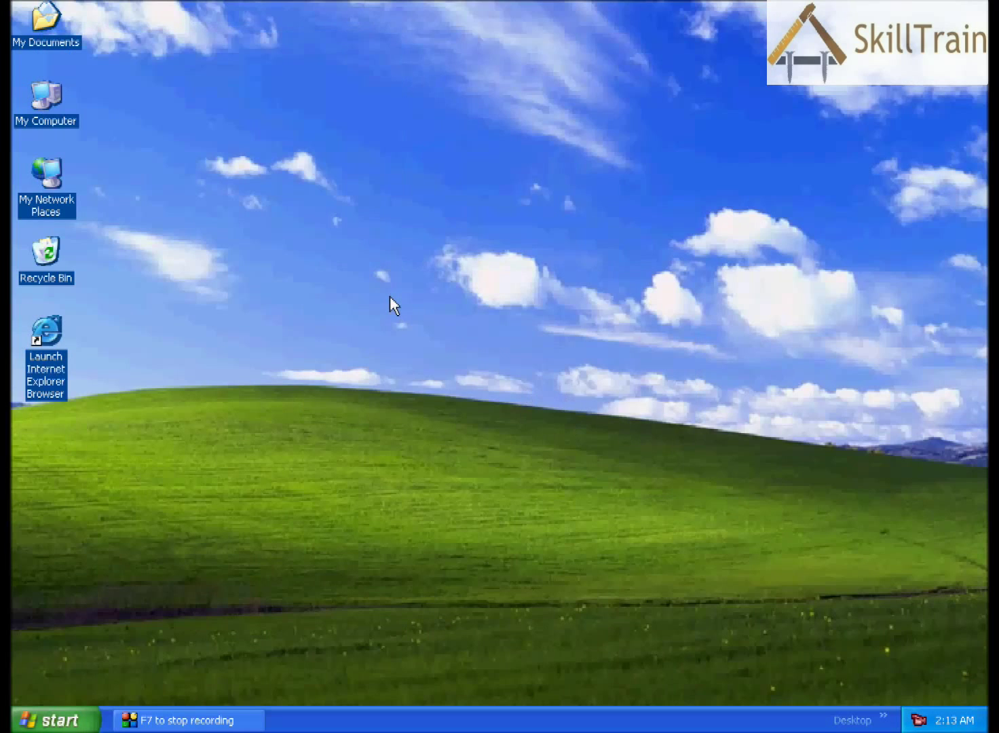
{"action": "right_click", "coordinate": [390, 296]}
{"action": "left_click", "coordinate": [412, 316]}
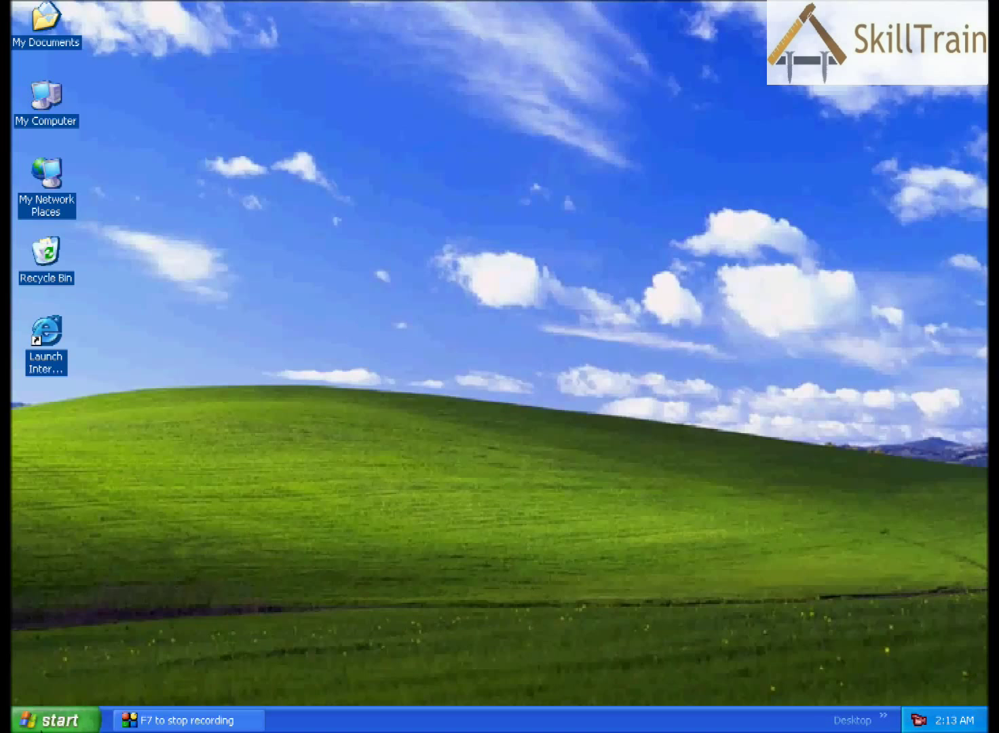
Create a desktop shortcut to Internet from the Start menu's Internet entry.
{"action": "left_click", "coordinate": [55, 720]}
{"action": "left_click", "coordinate": [177, 623]}
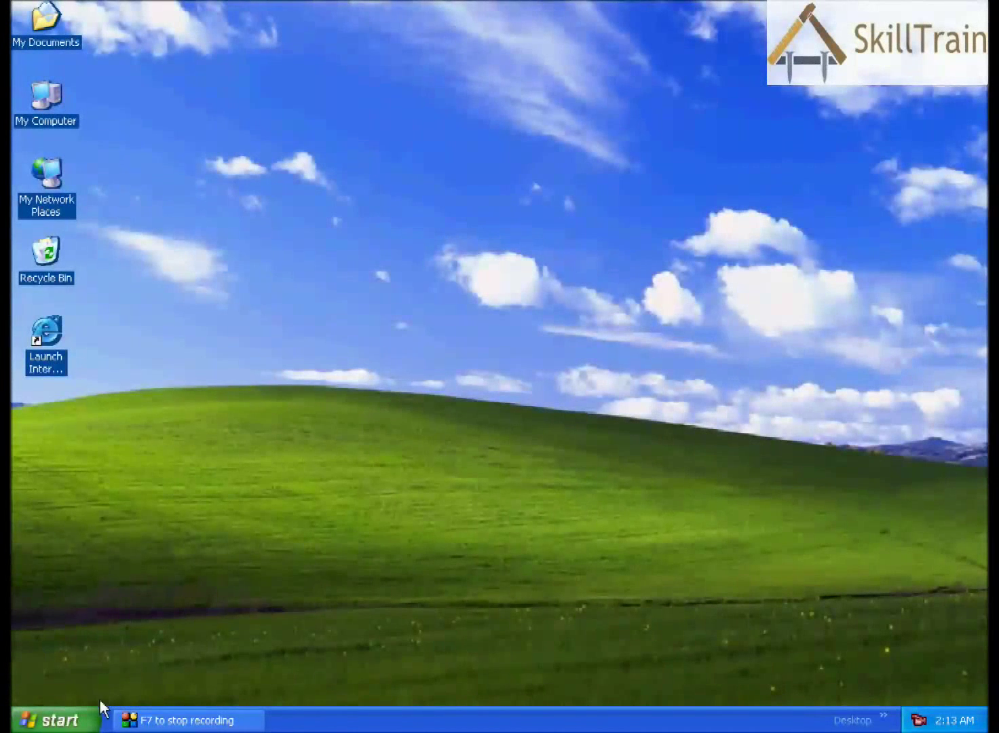
{"action": "left_click", "coordinate": [63, 721]}
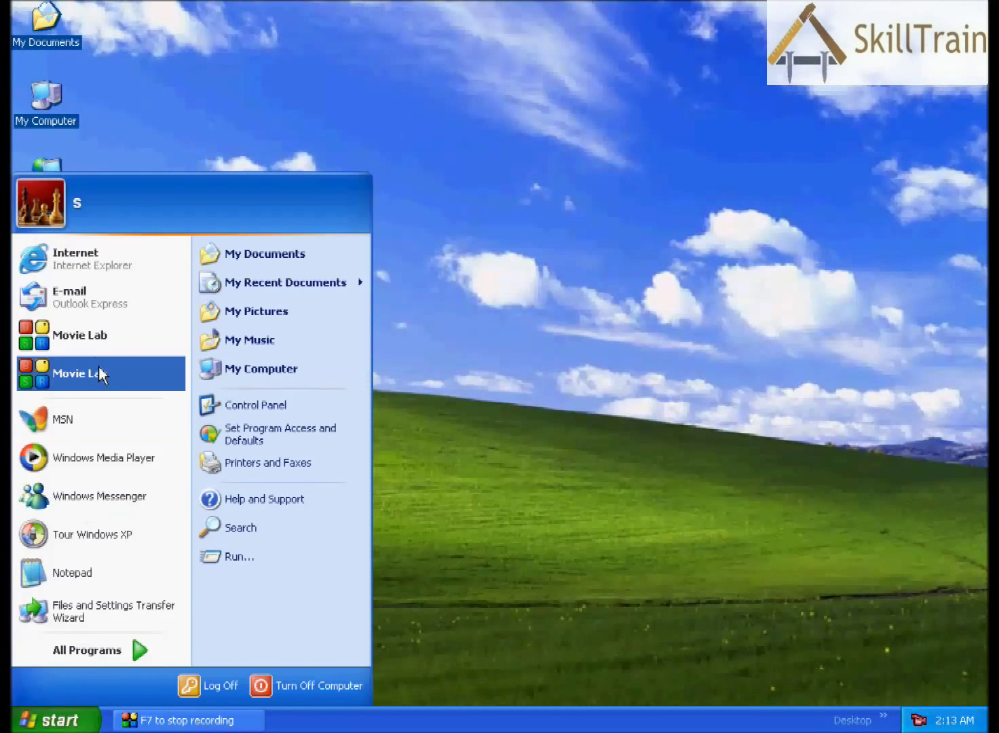
{"action": "left_click_drag", "start_coordinate": [72, 255], "coordinate": [161, 105]}
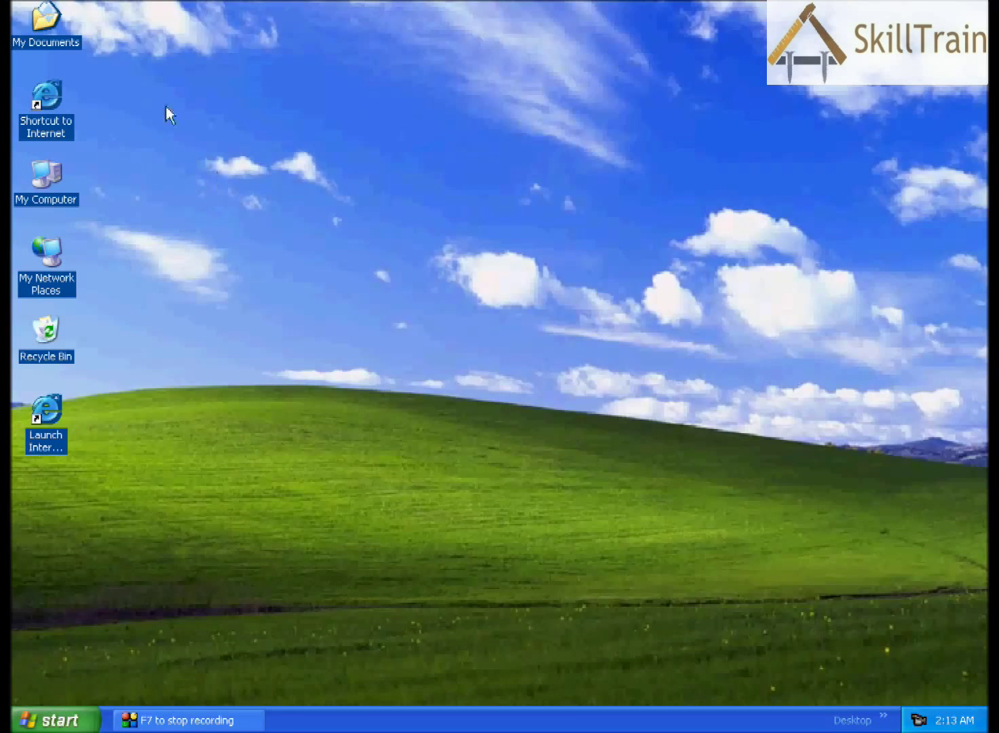
Enable the Internet Explorer desktop icon in the Desktop Items settings of Display Properties, and select the new icon.
{"action": "right_click", "coordinate": [204, 95]}
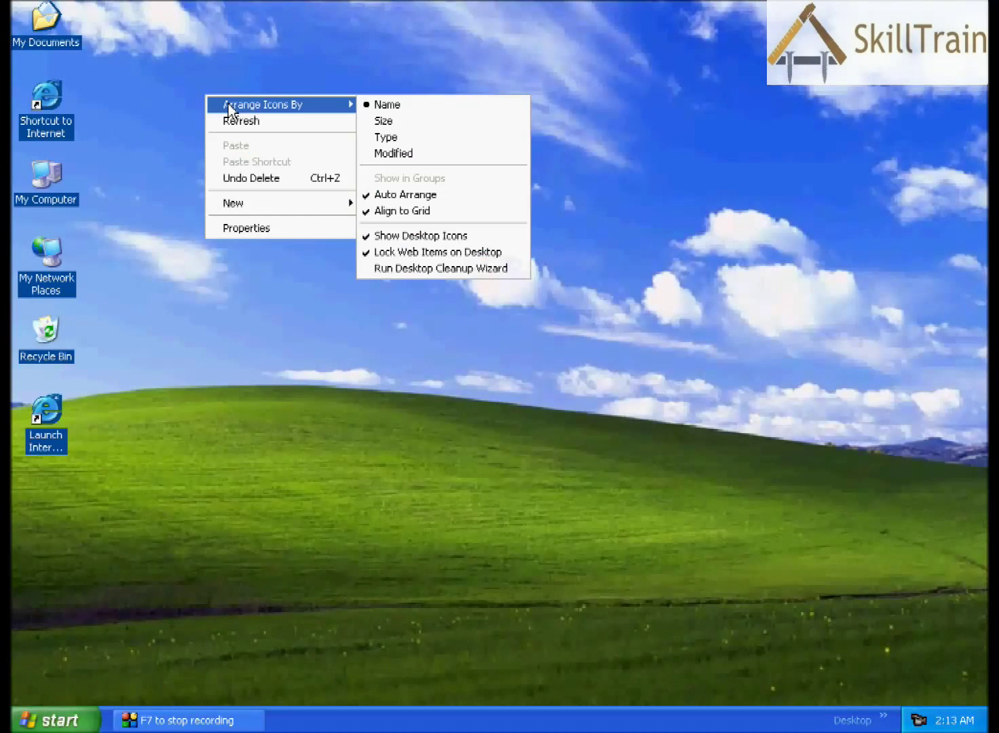
{"action": "left_click", "coordinate": [228, 229]}
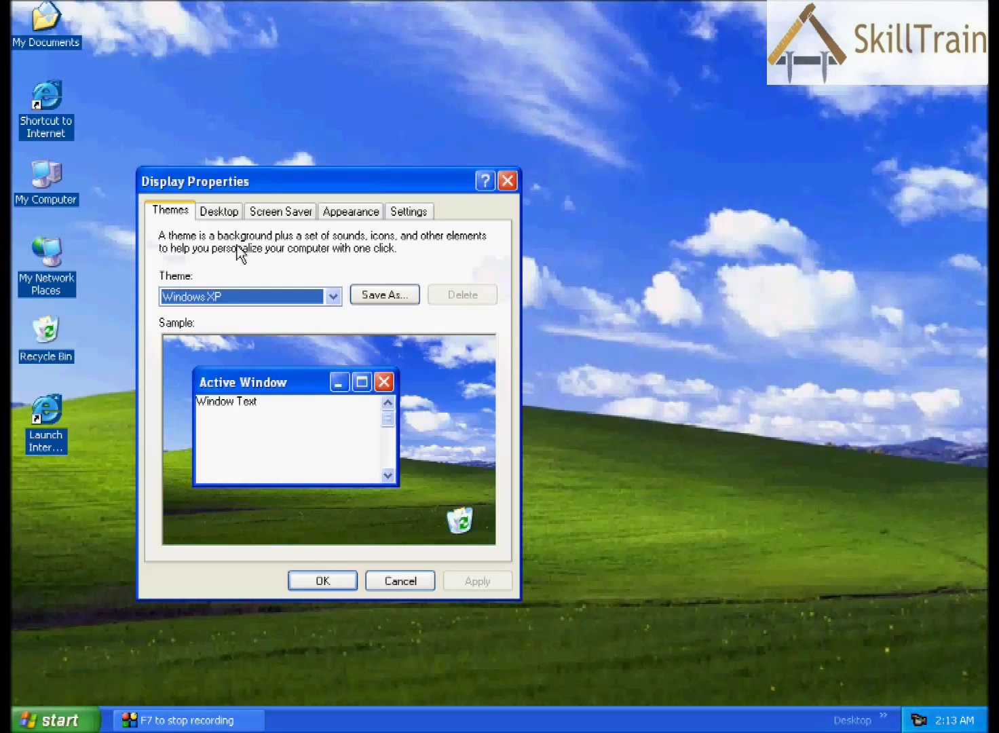
{"action": "left_click", "coordinate": [220, 212]}
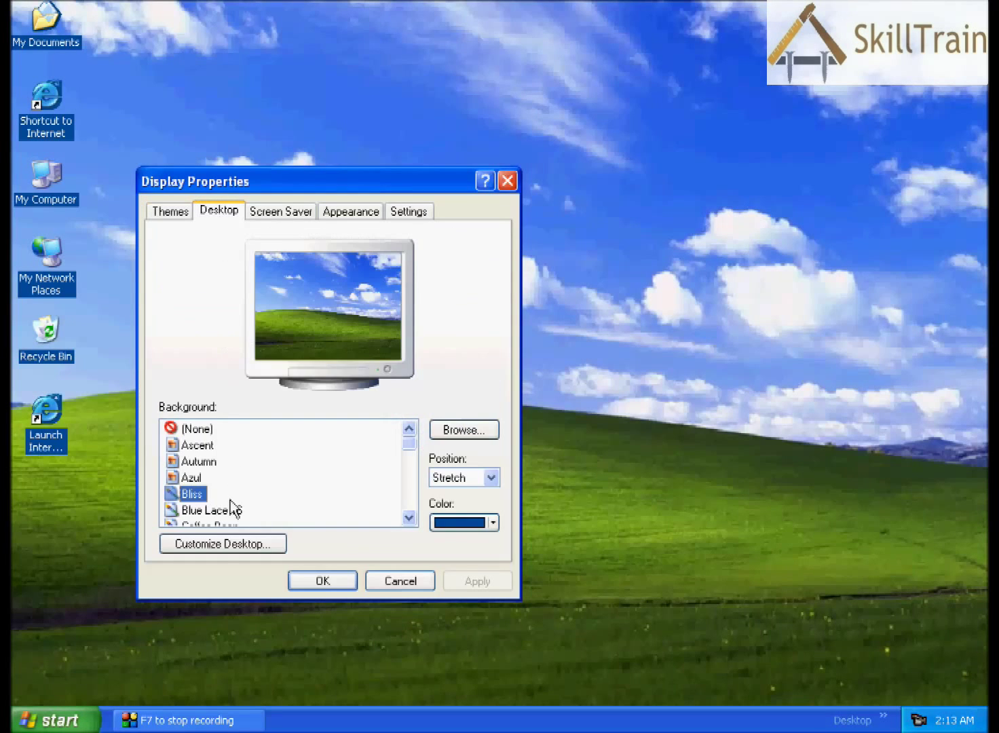
{"action": "left_click", "coordinate": [223, 547]}
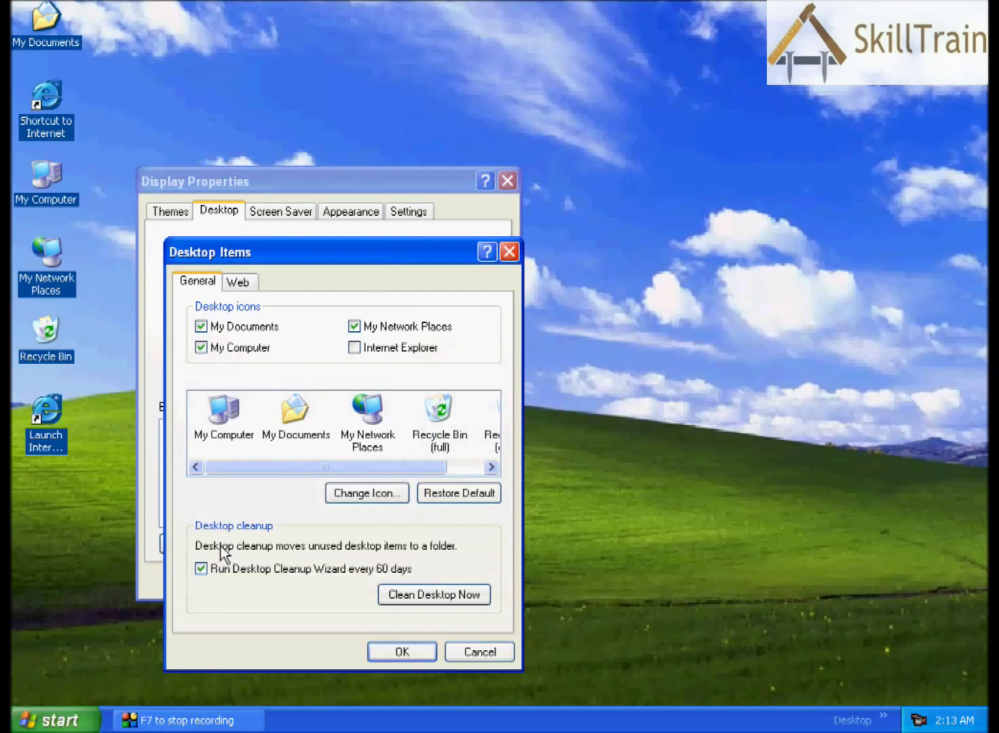
{"action": "left_click", "coordinate": [354, 348]}
{"action": "left_click", "coordinate": [391, 652]}
{"action": "left_click", "coordinate": [465, 582]}
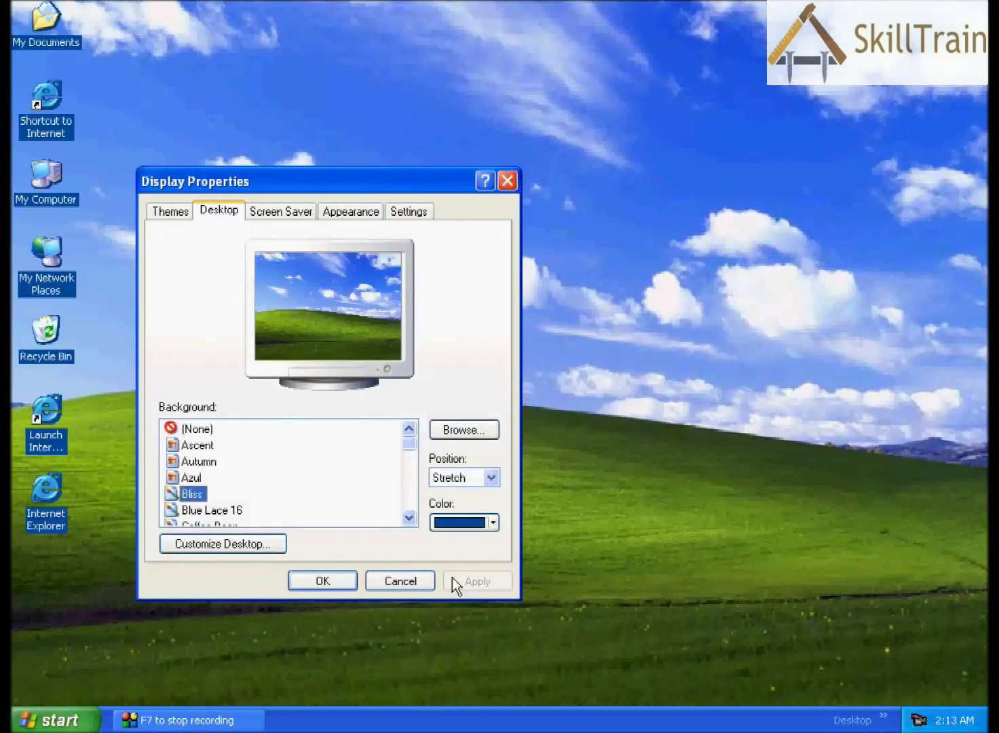
{"action": "left_click", "coordinate": [321, 582]}
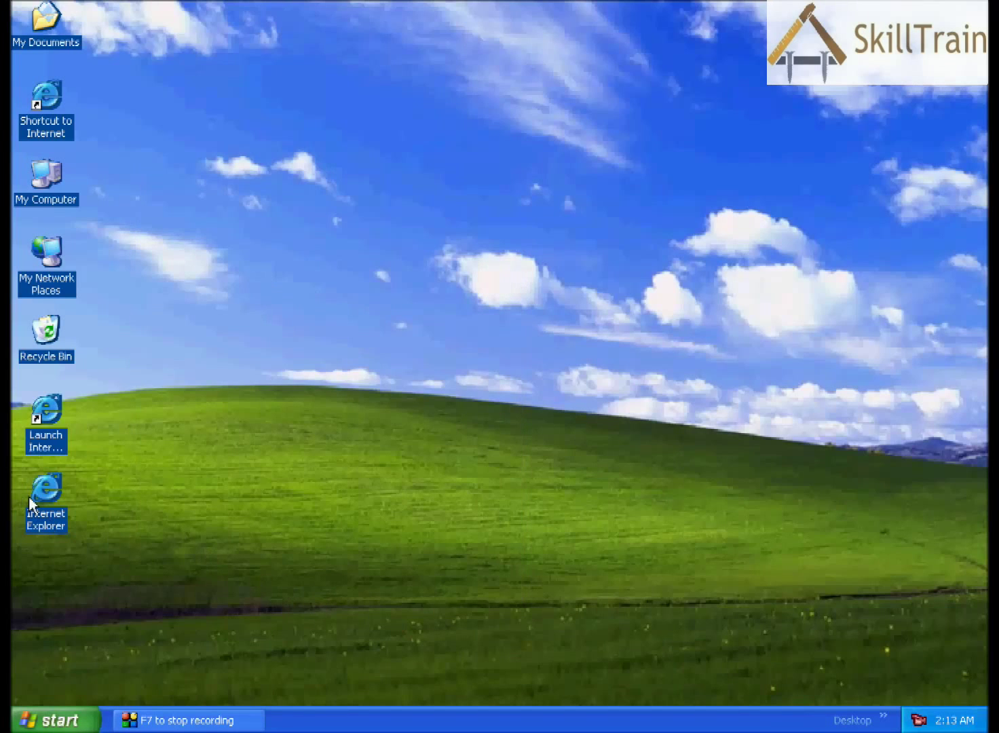
{"action": "left_click", "coordinate": [61, 501]}
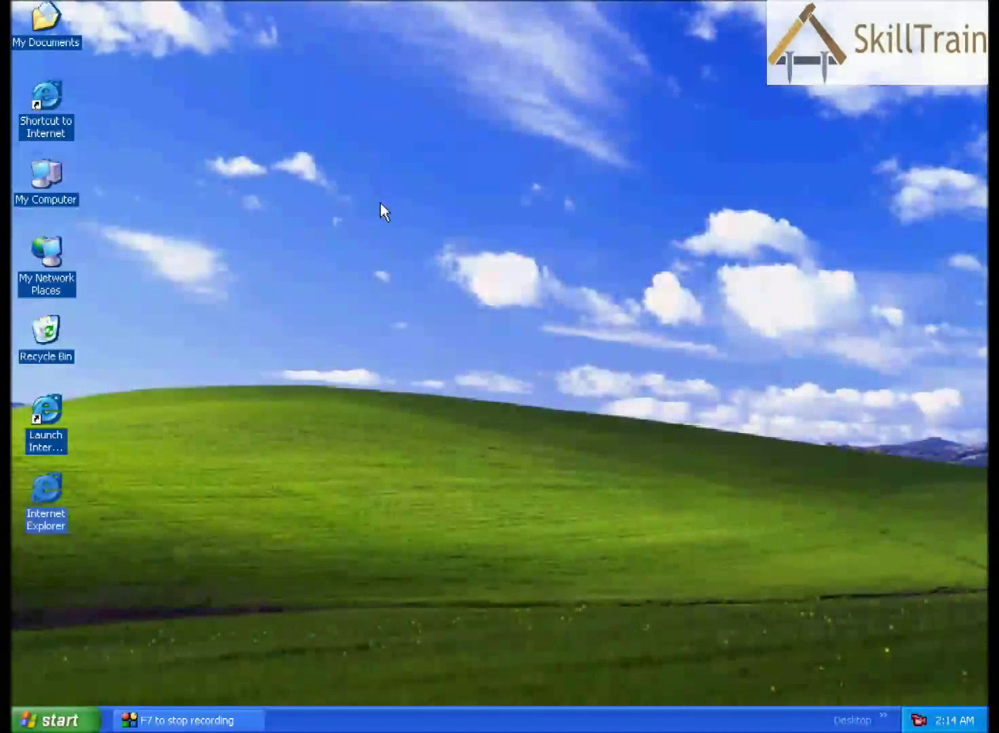
Refresh the desktop several times in a row.
{"action": "right_click", "coordinate": [400, 241]}
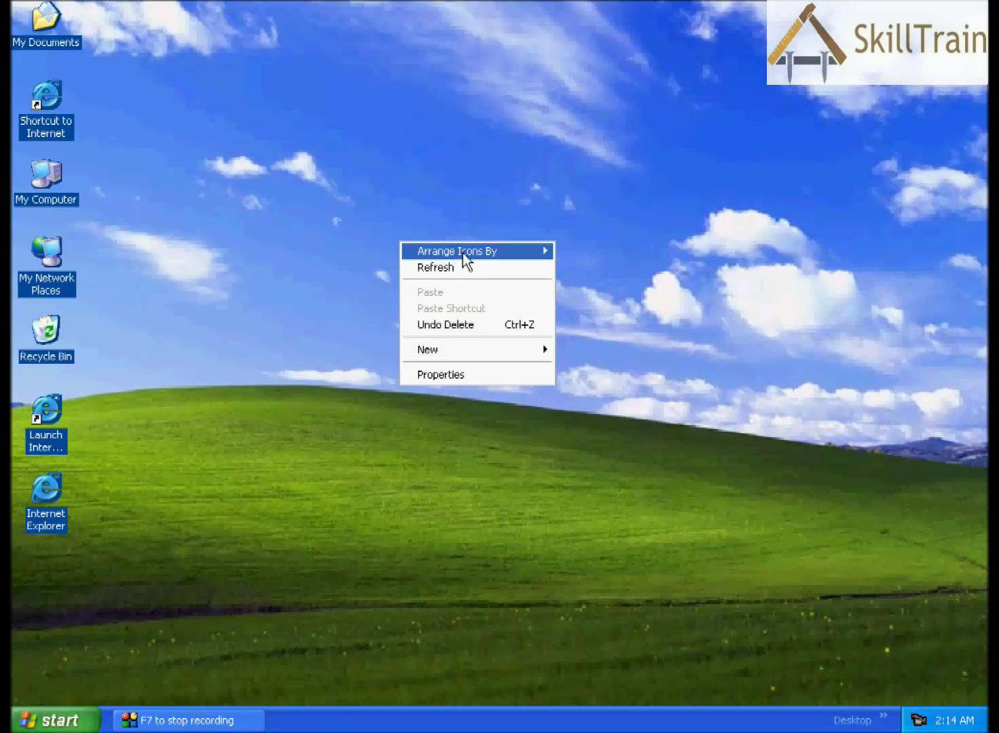
{"action": "mouse_move", "coordinate": [460, 255]}
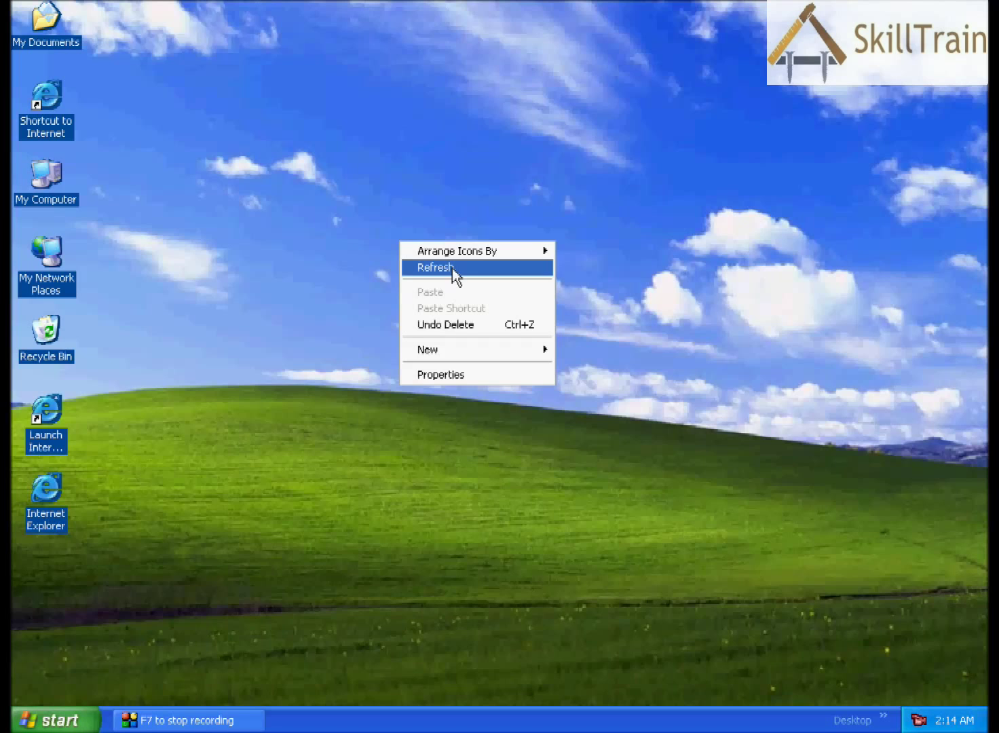
{"action": "left_click", "coordinate": [452, 269]}
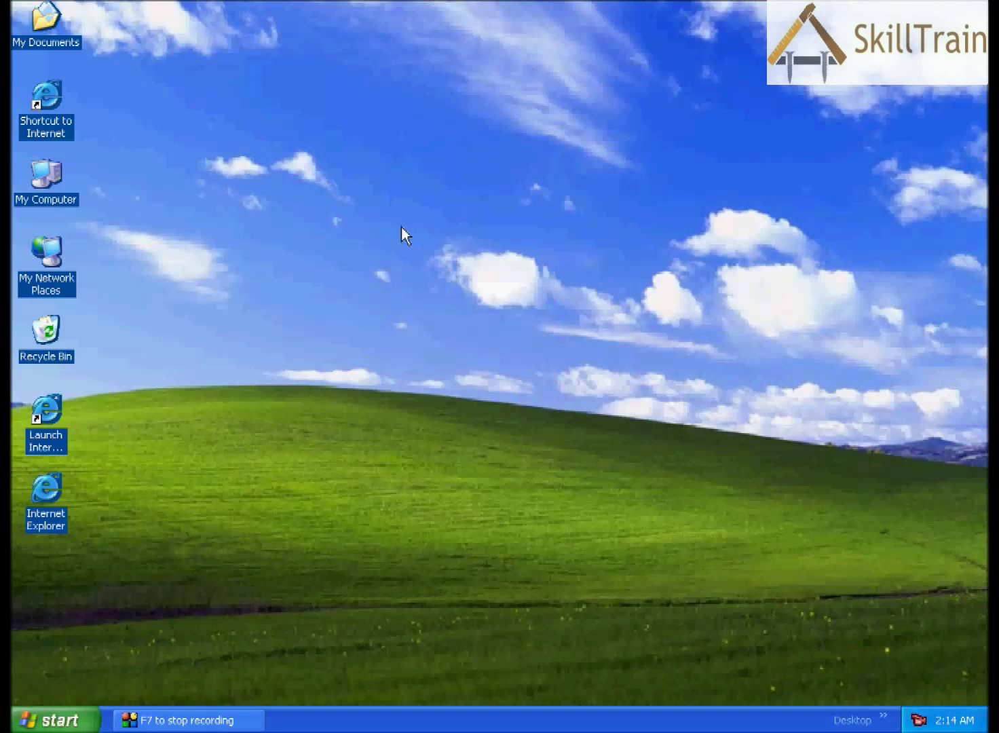
{"action": "right_click", "coordinate": [400, 226]}
{"action": "left_click", "coordinate": [423, 253]}
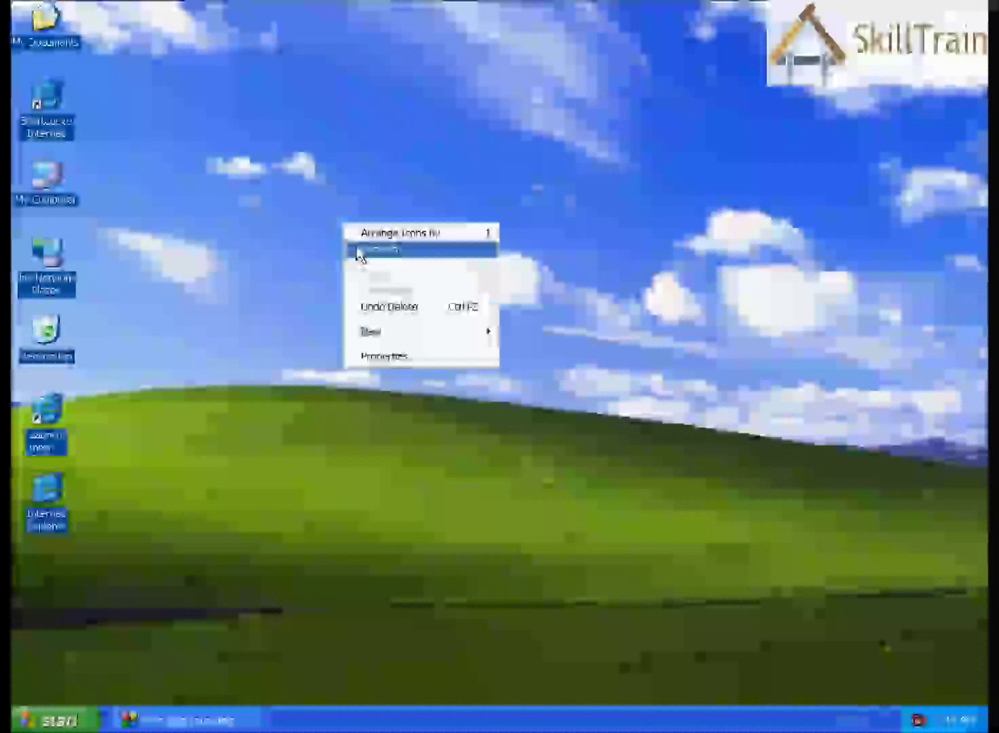
{"action": "right_click", "coordinate": [343, 225]}
{"action": "left_click", "coordinate": [359, 255]}
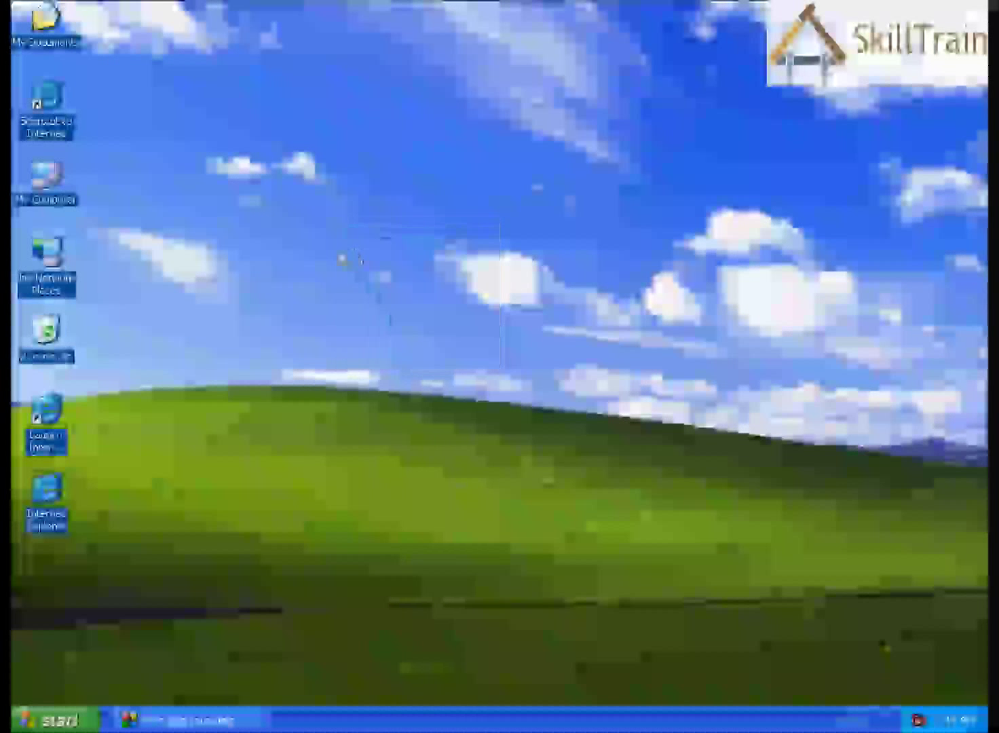
{"action": "right_click", "coordinate": [423, 316]}
{"action": "left_click", "coordinate": [429, 341]}
{"action": "right_click", "coordinate": [284, 279]}
{"action": "left_click", "coordinate": [307, 305]}
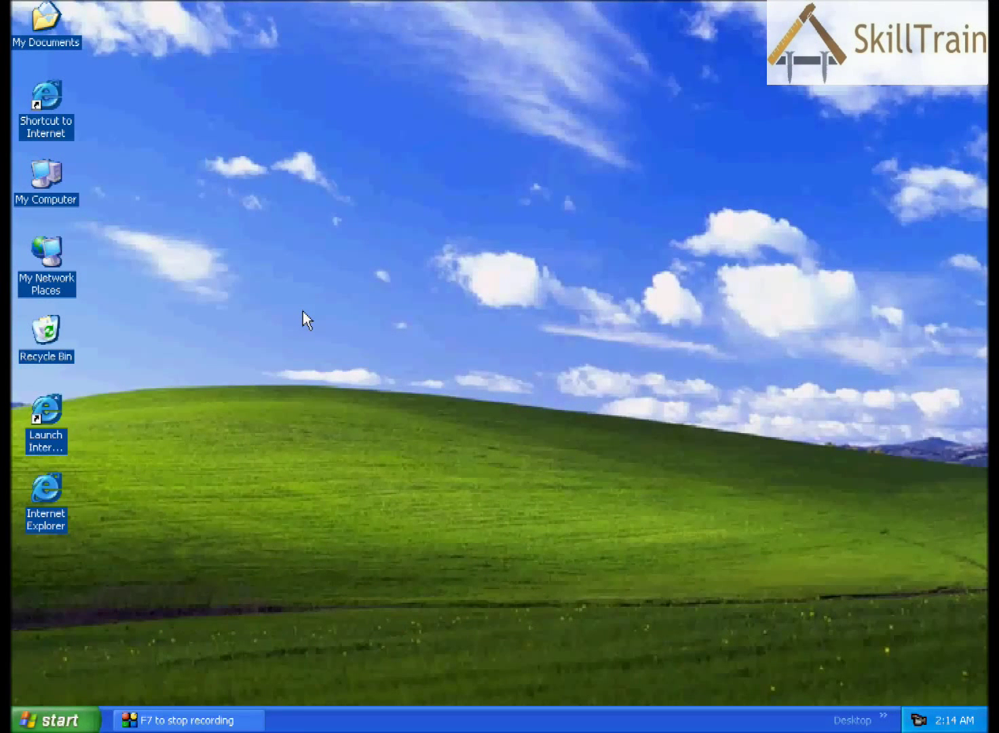
Undo the last four desktop actions one after another, starting with the deletion of the Unused Desktop Shortcuts folder.
{"action": "right_click", "coordinate": [312, 304]}
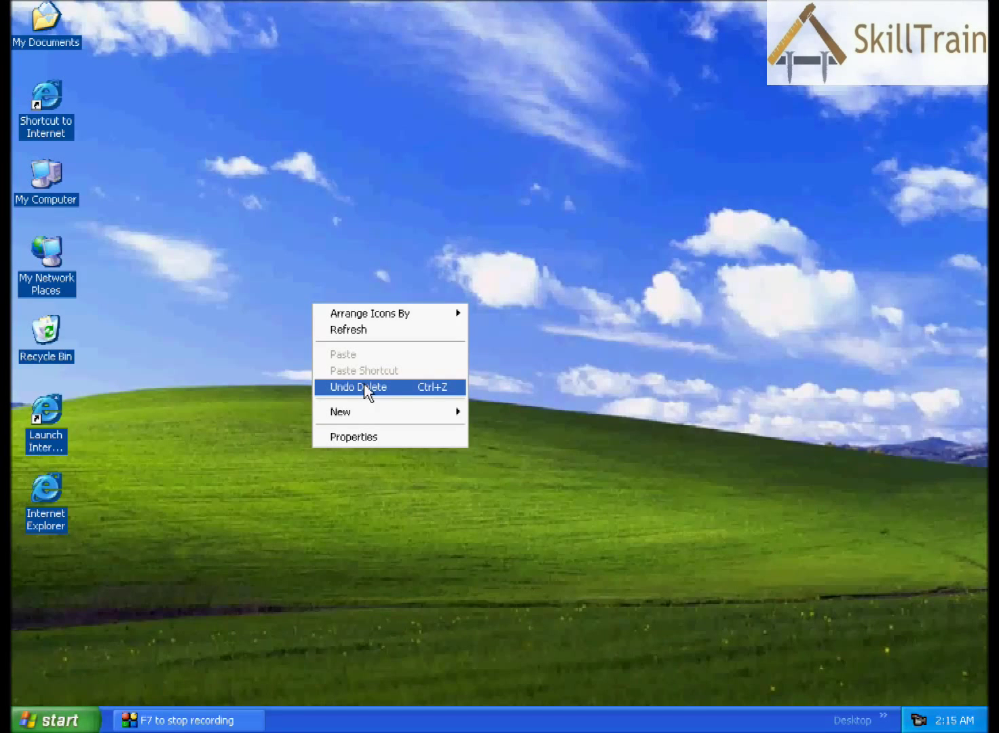
{"action": "left_click", "coordinate": [364, 386]}
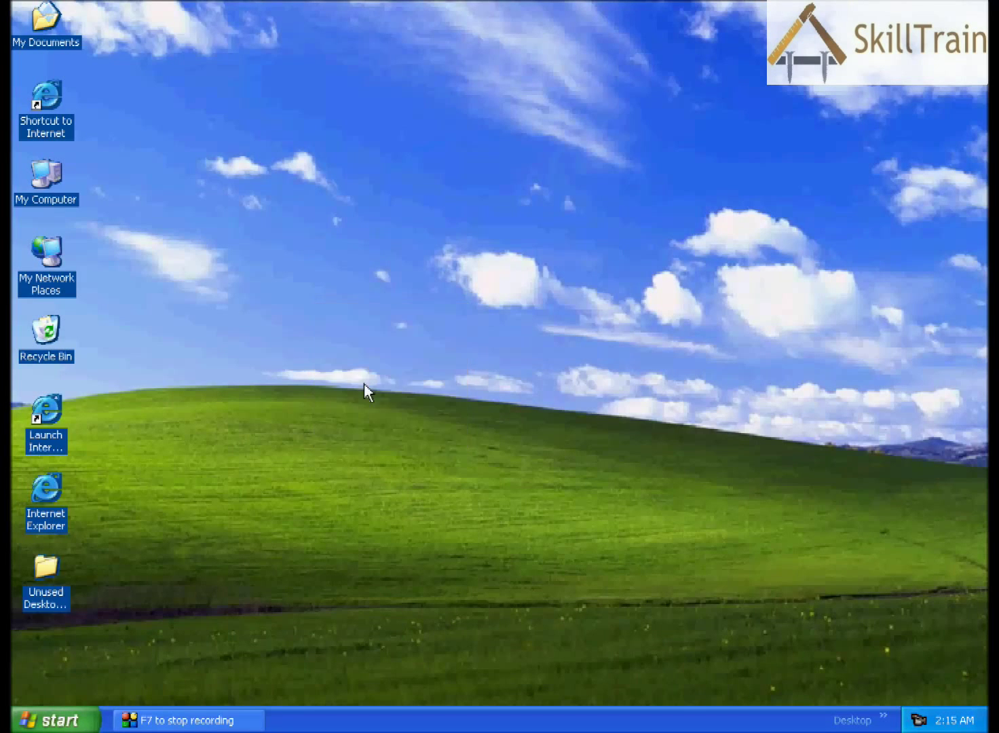
{"action": "right_click", "coordinate": [327, 370]}
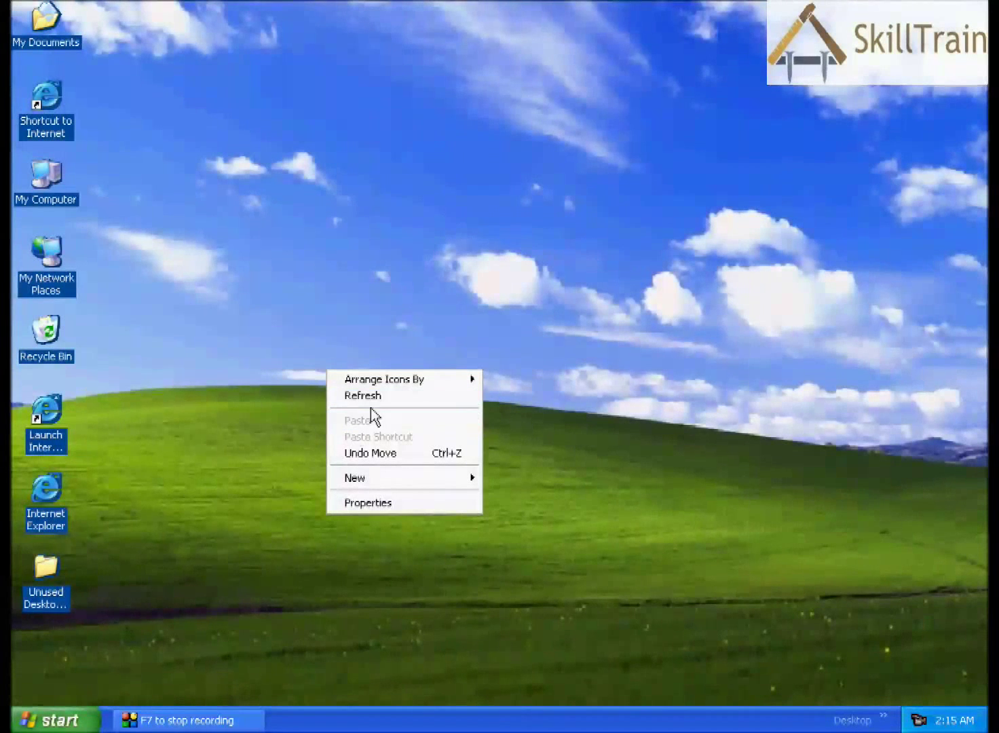
{"action": "left_click", "coordinate": [367, 454]}
{"action": "right_click", "coordinate": [327, 385]}
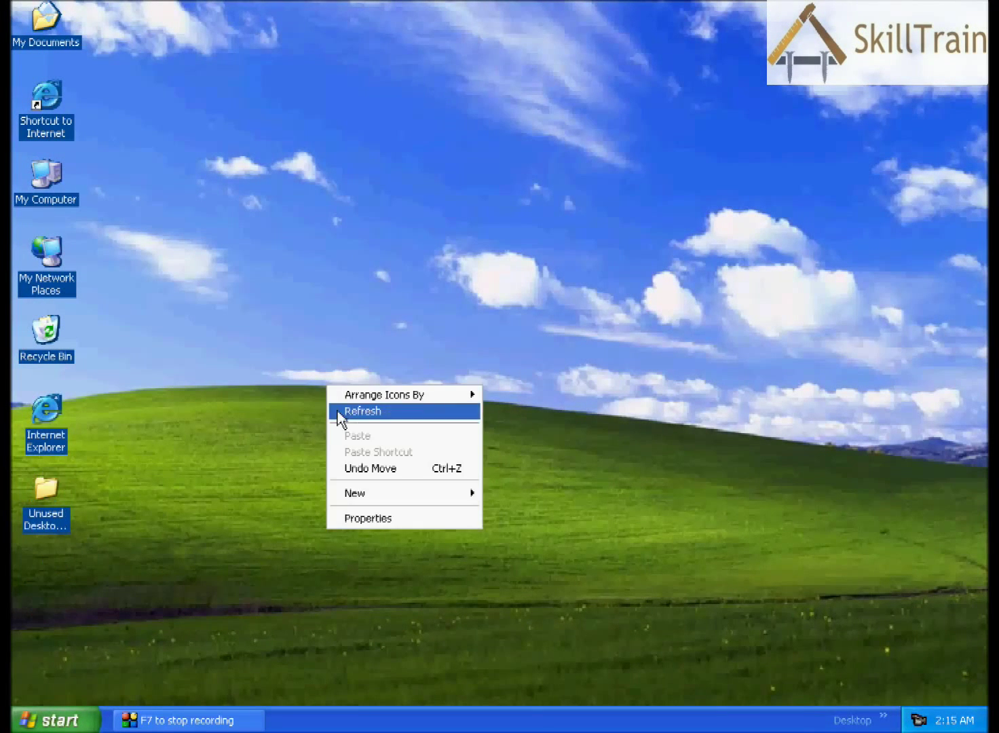
{"action": "left_click", "coordinate": [358, 474]}
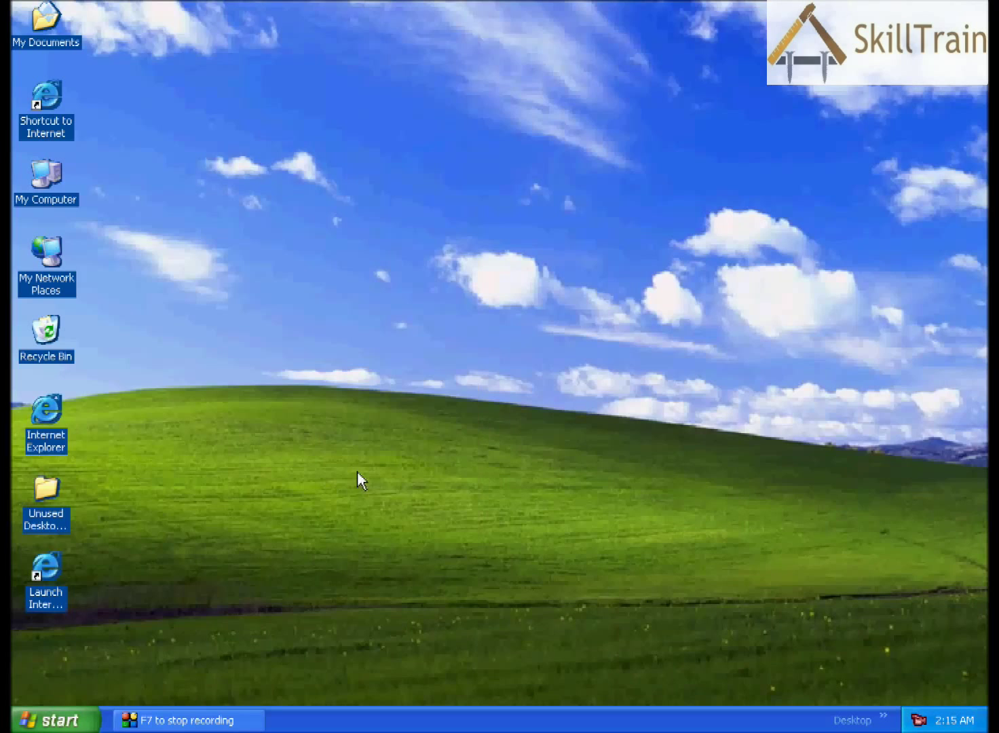
{"action": "right_click", "coordinate": [344, 425]}
{"action": "left_click", "coordinate": [368, 509]}
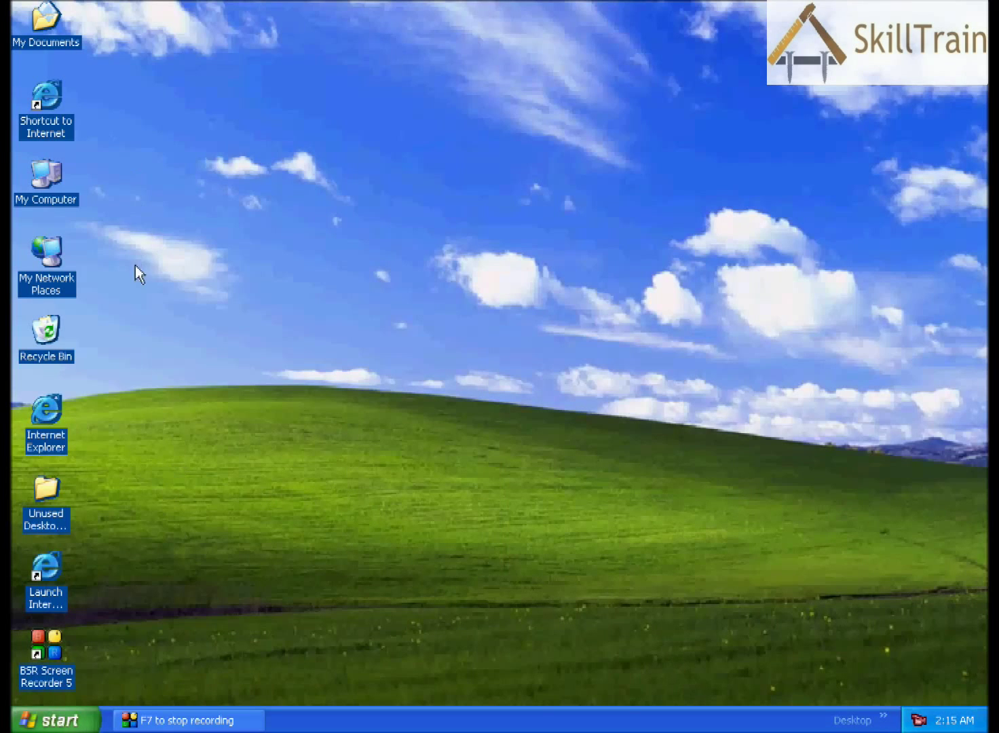
Delete the My Documents, Shortcut to Internet, My Computer and My Network Places icons from the desktop together.
{"action": "left_click_drag", "start_coordinate": [146, 2], "coordinate": [40, 299]}
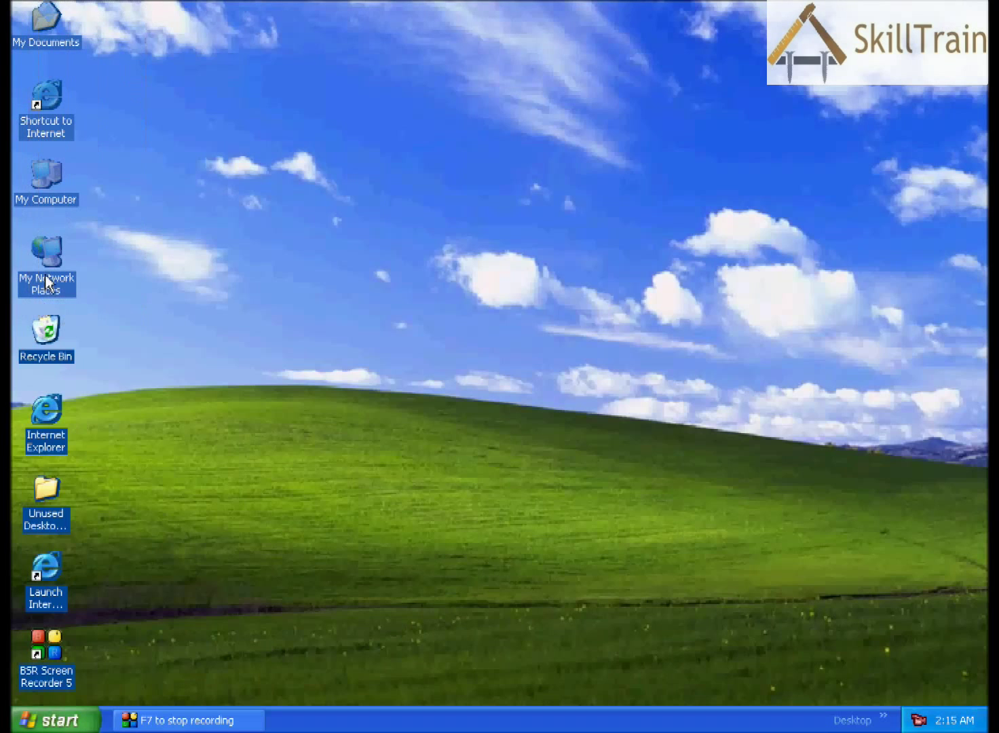
{"action": "right_click", "coordinate": [46, 277]}
{"action": "left_click", "coordinate": [76, 357]}
{"action": "left_click", "coordinate": [449, 423]}
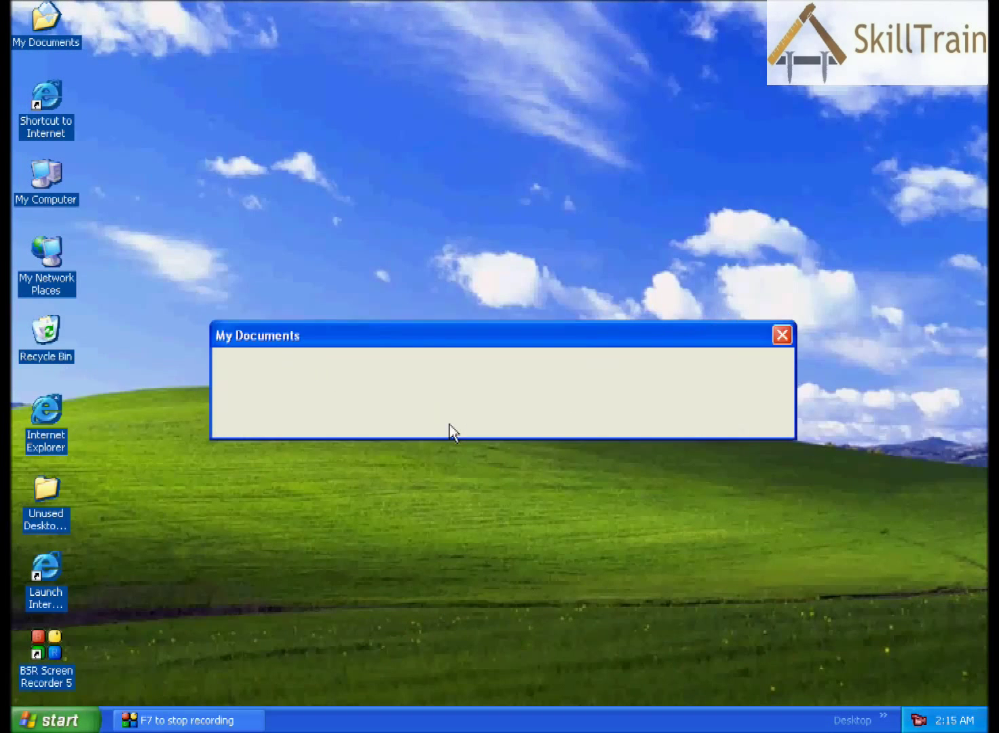
{"action": "key", "text": "Return"}
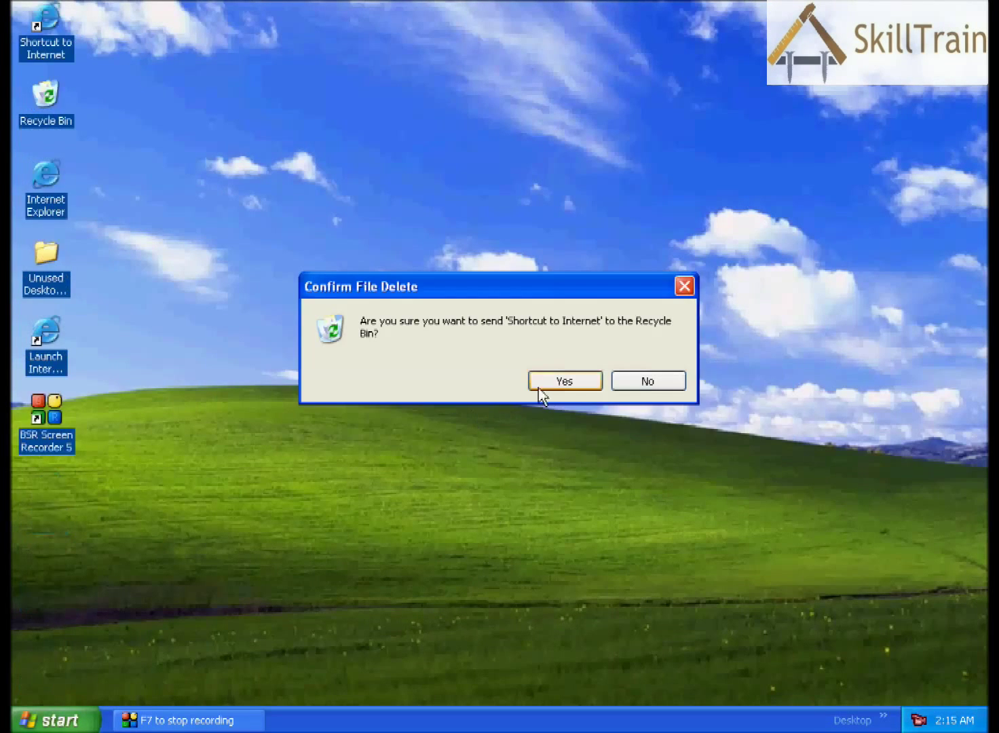
{"action": "left_click", "coordinate": [533, 379]}
Delete Internet Explorer, the Unused Desktop Shortcuts folder, the Launch Internet Explorer shortcut and BSR Screen Recorder 5 together.
{"action": "left_click_drag", "start_coordinate": [138, 103], "coordinate": [41, 354]}
{"action": "right_click", "coordinate": [42, 354]}
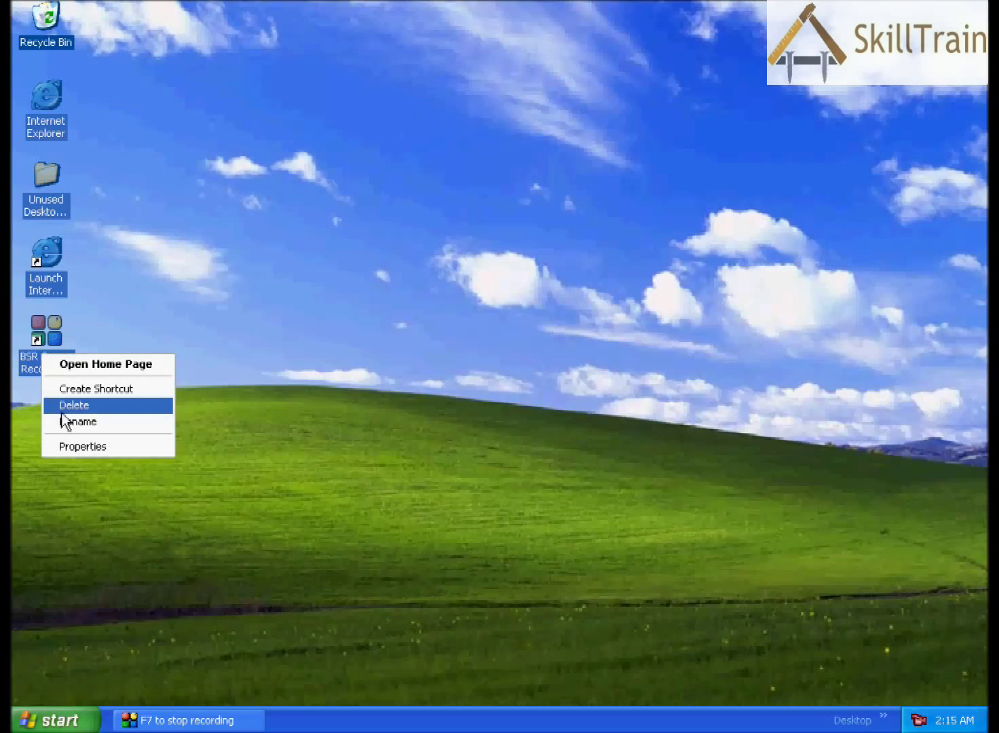
{"action": "left_click", "coordinate": [65, 408]}
{"action": "left_click", "coordinate": [450, 425]}
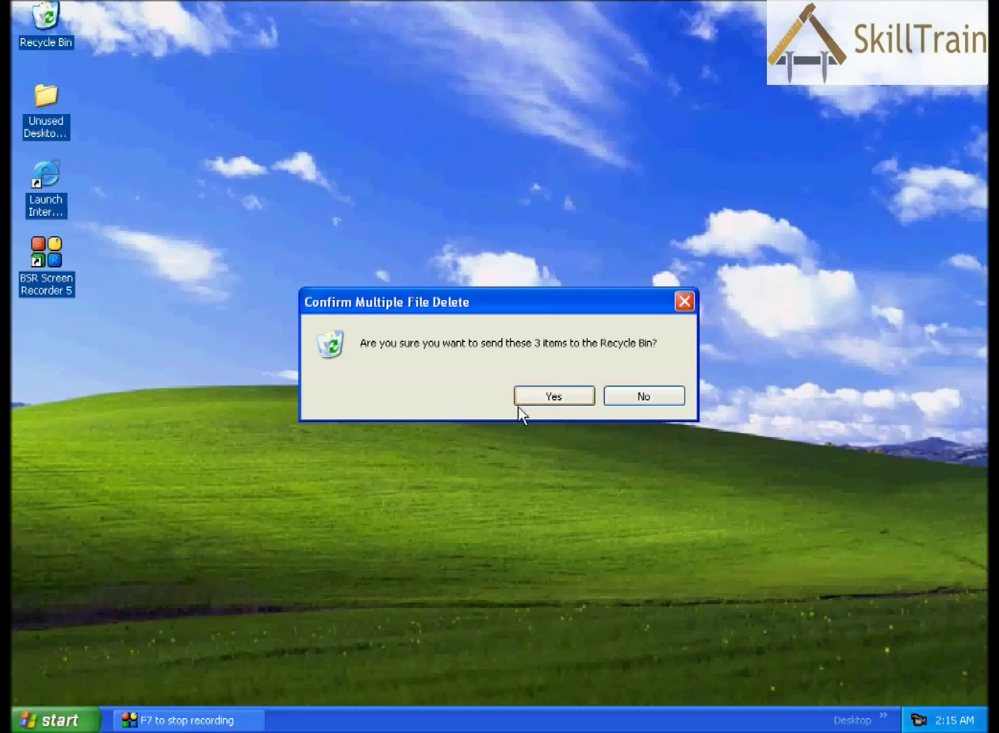
{"action": "left_click", "coordinate": [534, 395]}
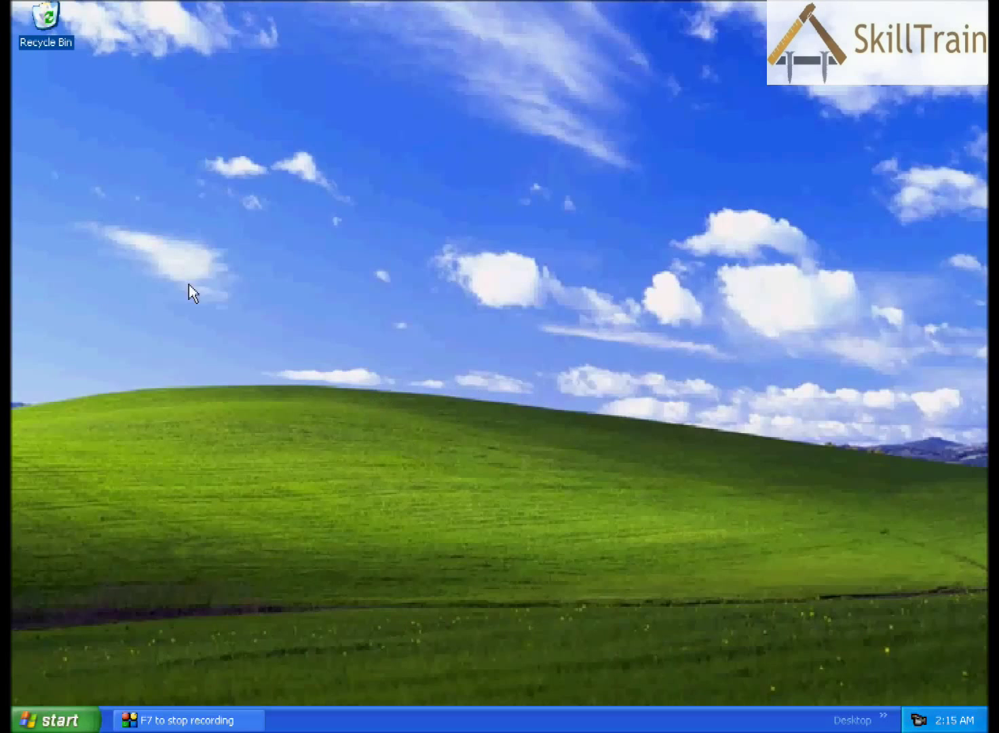
Undo the last two deletions of desktop items and check whether another undo is available.
{"action": "right_click", "coordinate": [201, 240]}
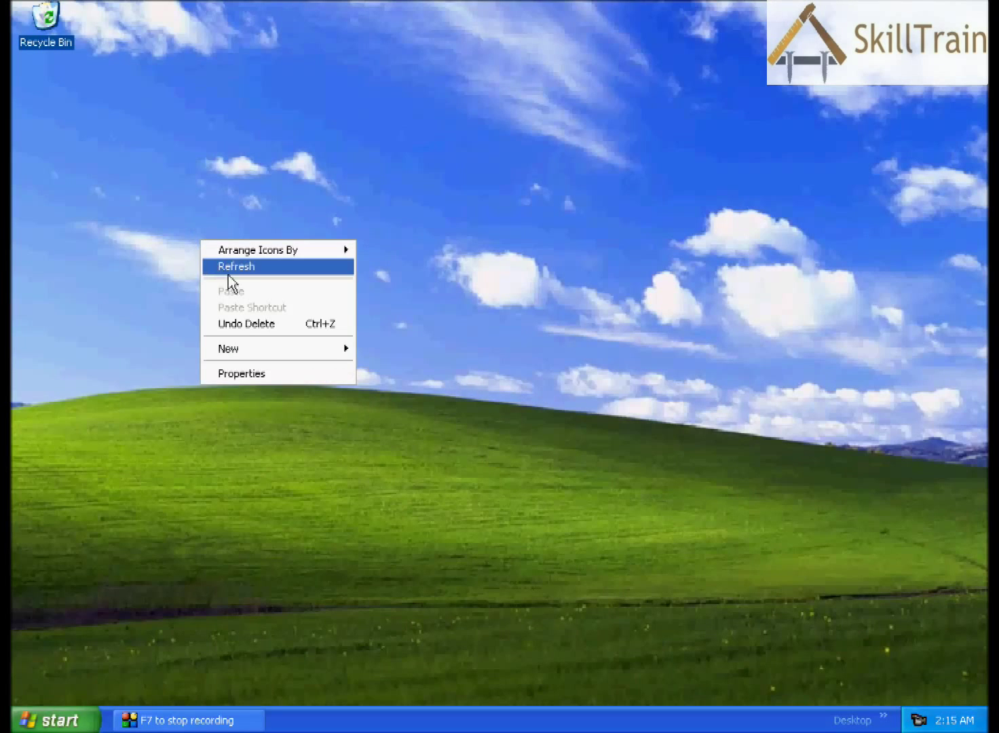
{"action": "left_click", "coordinate": [245, 325]}
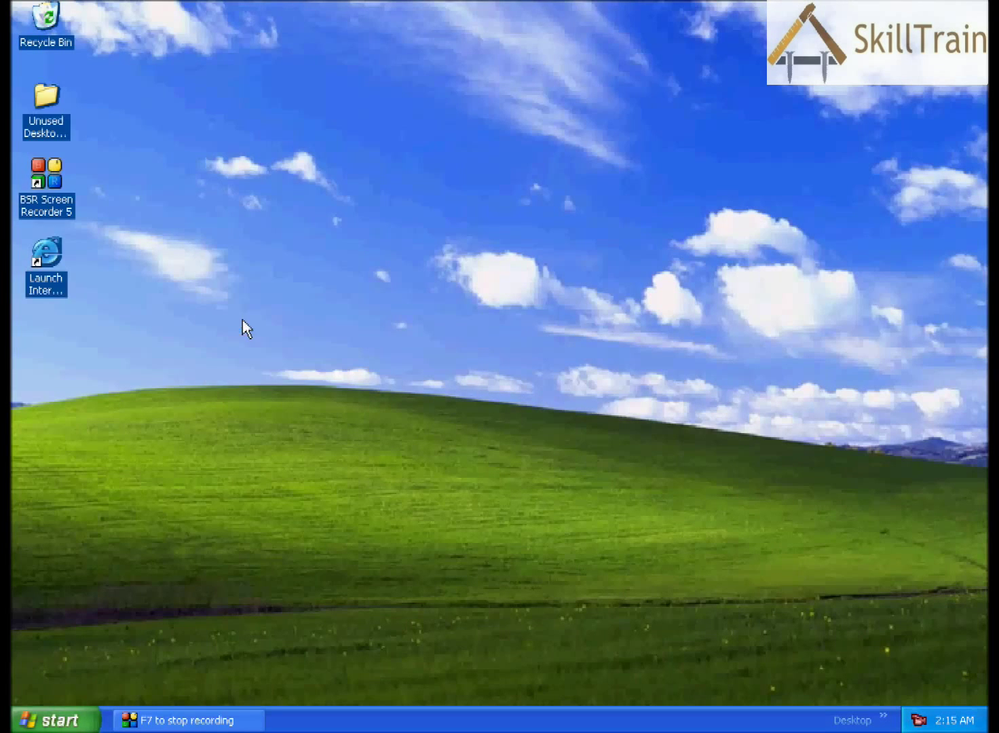
{"action": "right_click", "coordinate": [244, 217]}
{"action": "left_click", "coordinate": [284, 300]}
{"action": "right_click", "coordinate": [277, 234]}
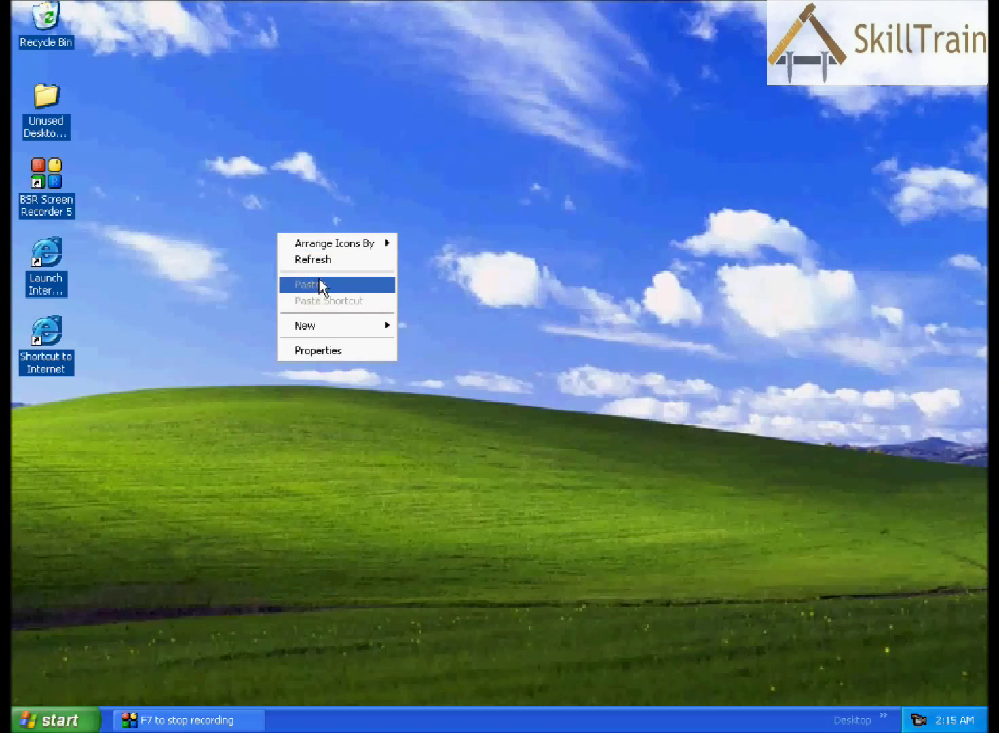
{"action": "left_click", "coordinate": [546, 279]}
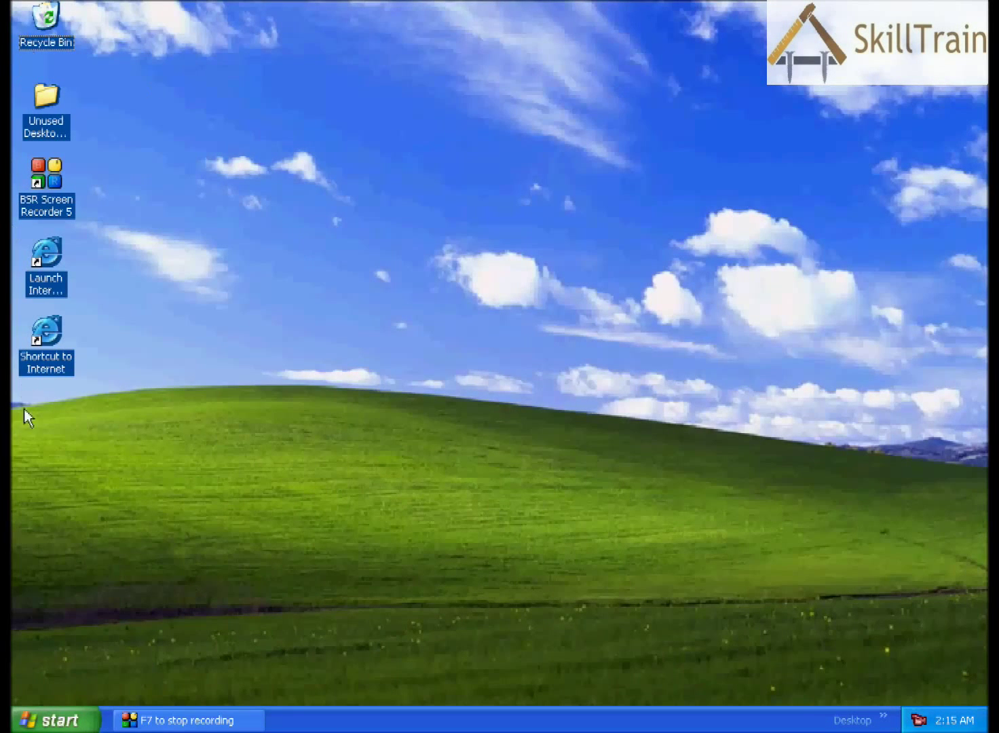
View the kinds of new items the desktop offers, open Display Properties and move its window clear of the icons.
{"action": "right_click", "coordinate": [438, 192]}
{"action": "mouse_move", "coordinate": [467, 296]}
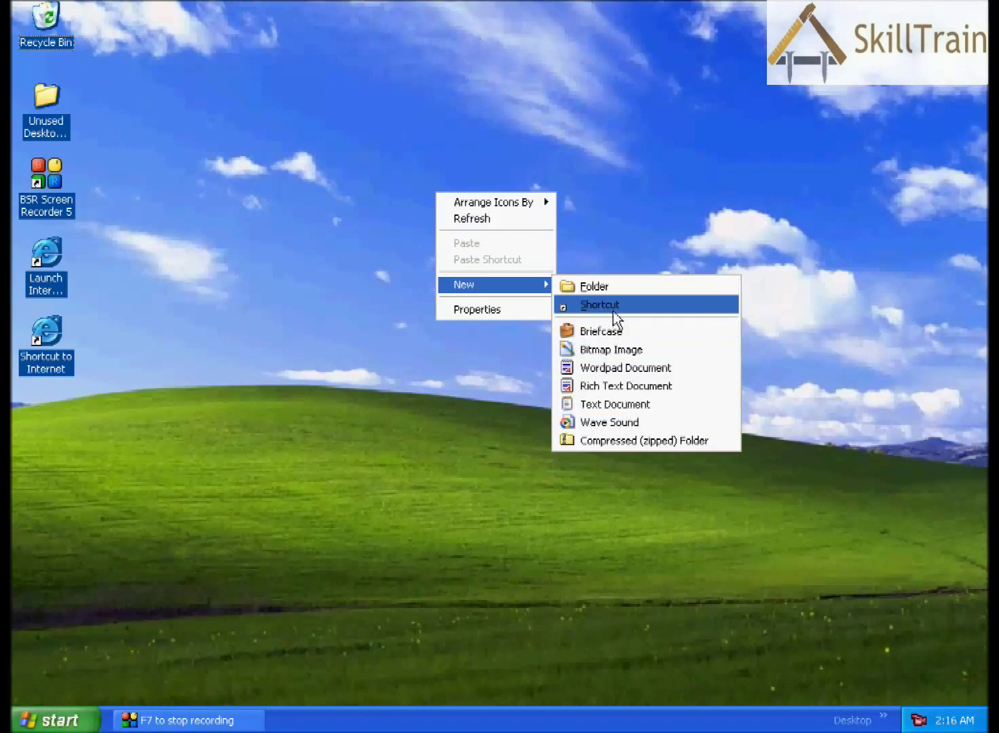
{"action": "left_click", "coordinate": [478, 309]}
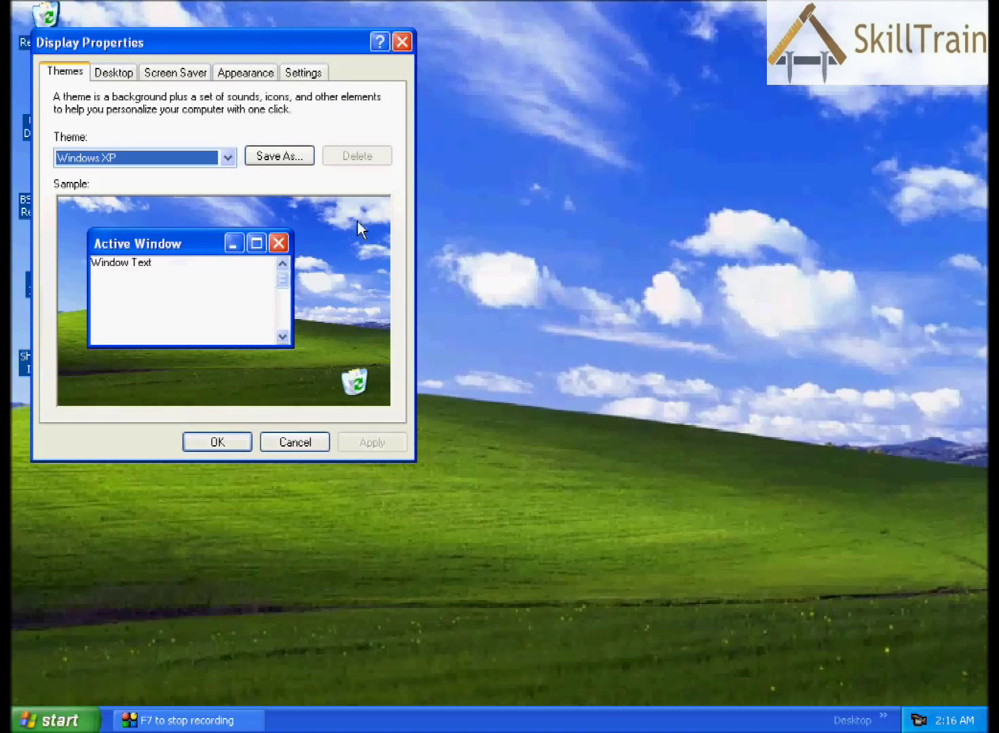
{"action": "left_click_drag", "start_coordinate": [257, 42], "coordinate": [480, 93]}
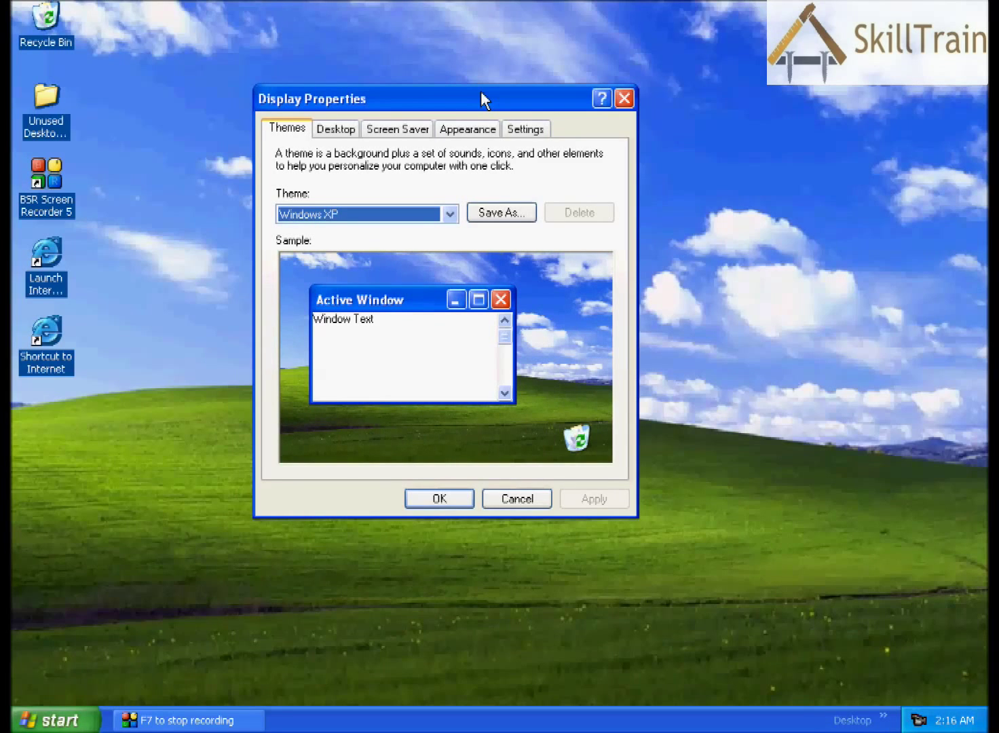
Apply the Windows Classic theme to the computer.
{"action": "left_click", "coordinate": [363, 214]}
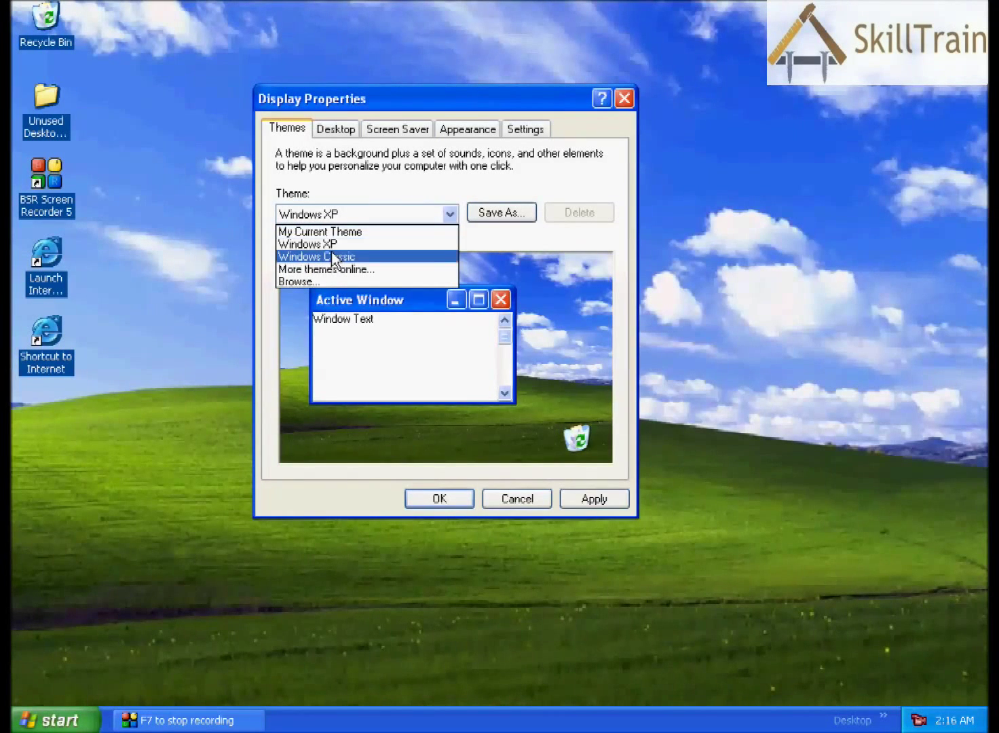
{"action": "left_click", "coordinate": [334, 257]}
{"action": "left_click", "coordinate": [580, 501]}
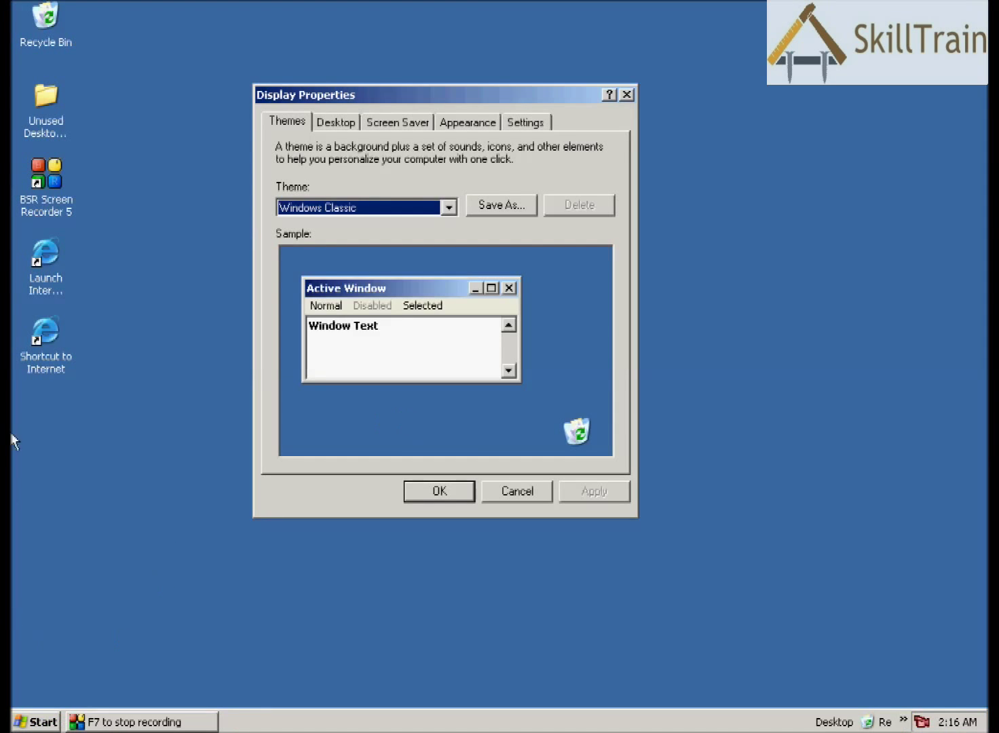
Switch the theme back to Windows XP and apply it.
{"action": "left_click", "coordinate": [383, 215]}
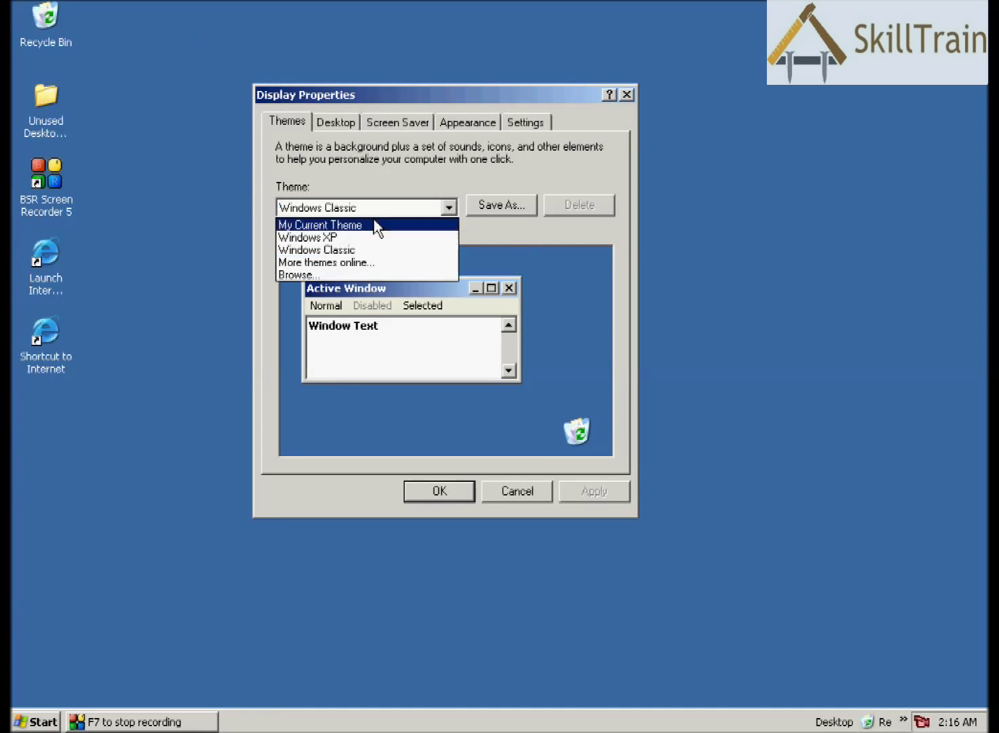
{"action": "left_click", "coordinate": [329, 238]}
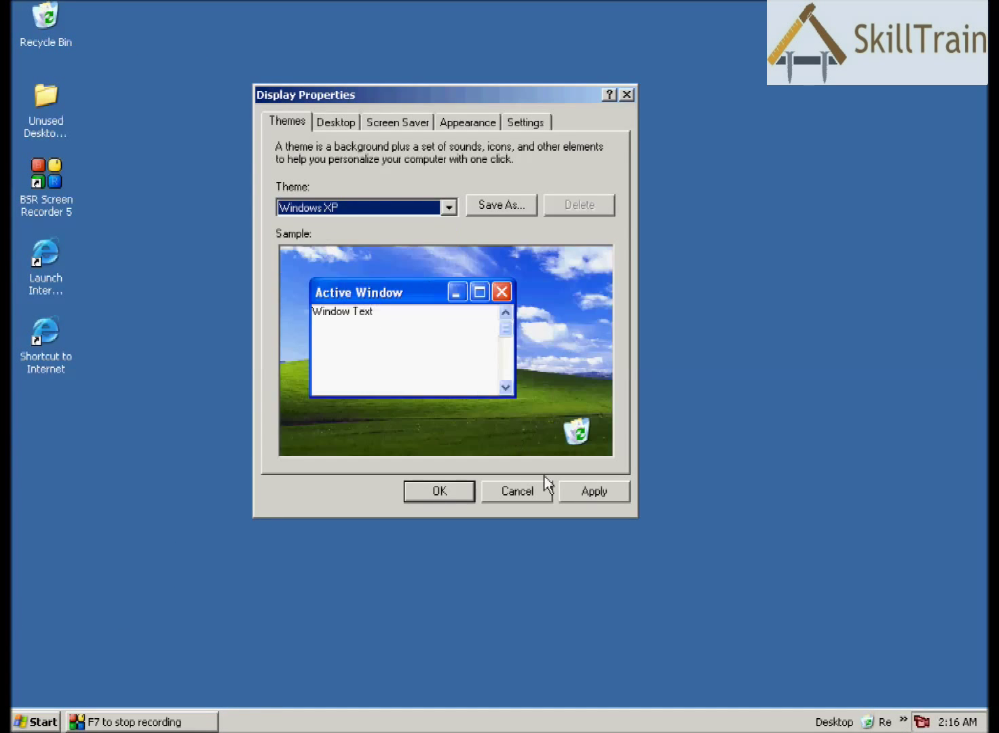
{"action": "left_click", "coordinate": [583, 489]}
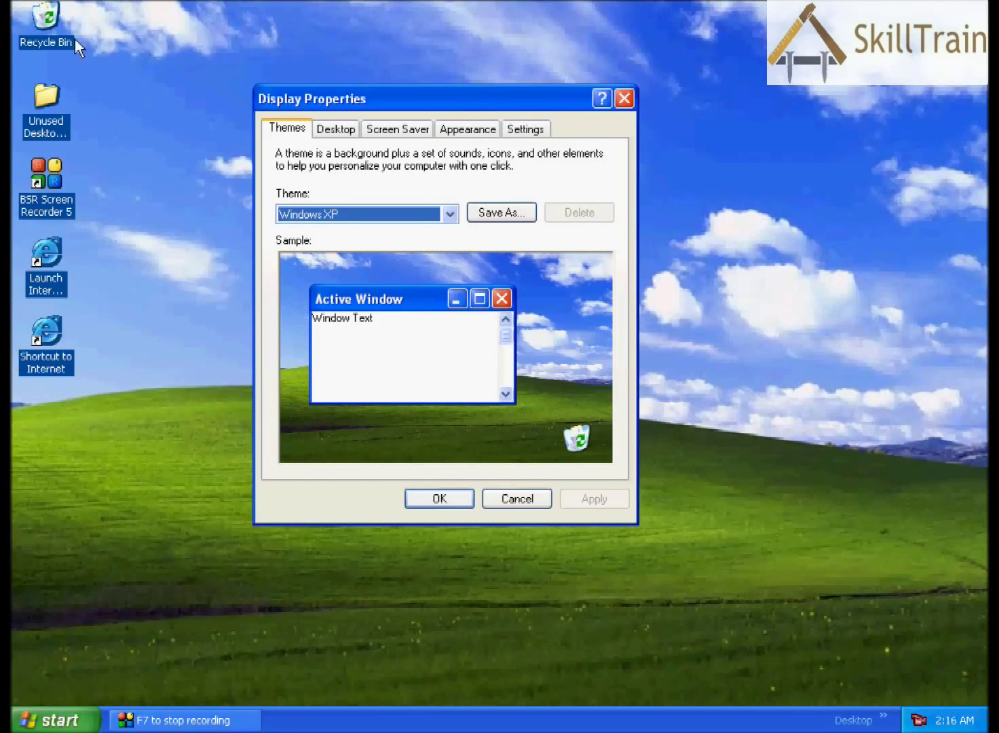
Preview the Ascent wallpaper, apply the Autumn background to the desktop, and replace it with Blue Lace 16.
{"action": "left_click", "coordinate": [346, 132]}
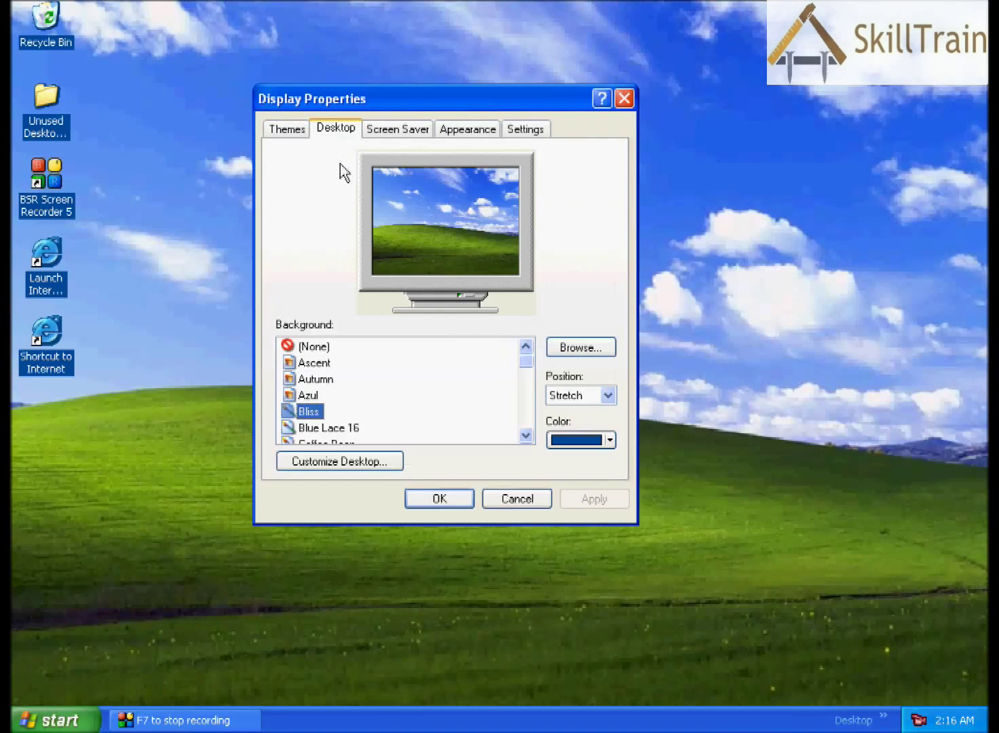
{"action": "left_click", "coordinate": [299, 380]}
{"action": "left_click", "coordinate": [292, 363]}
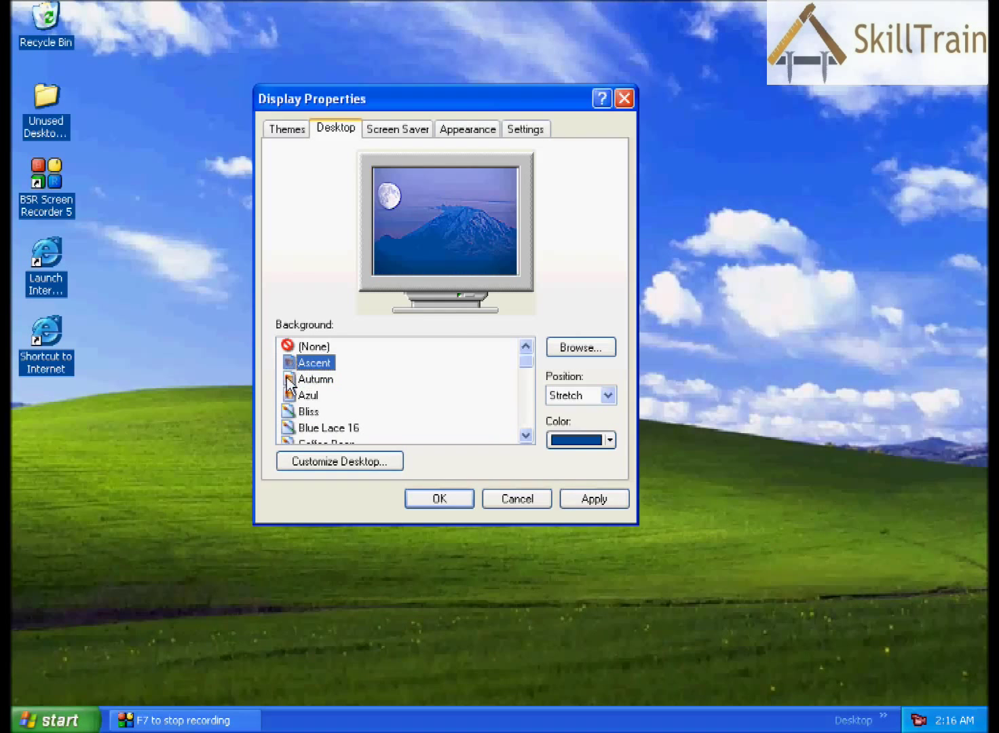
{"action": "left_click", "coordinate": [288, 380]}
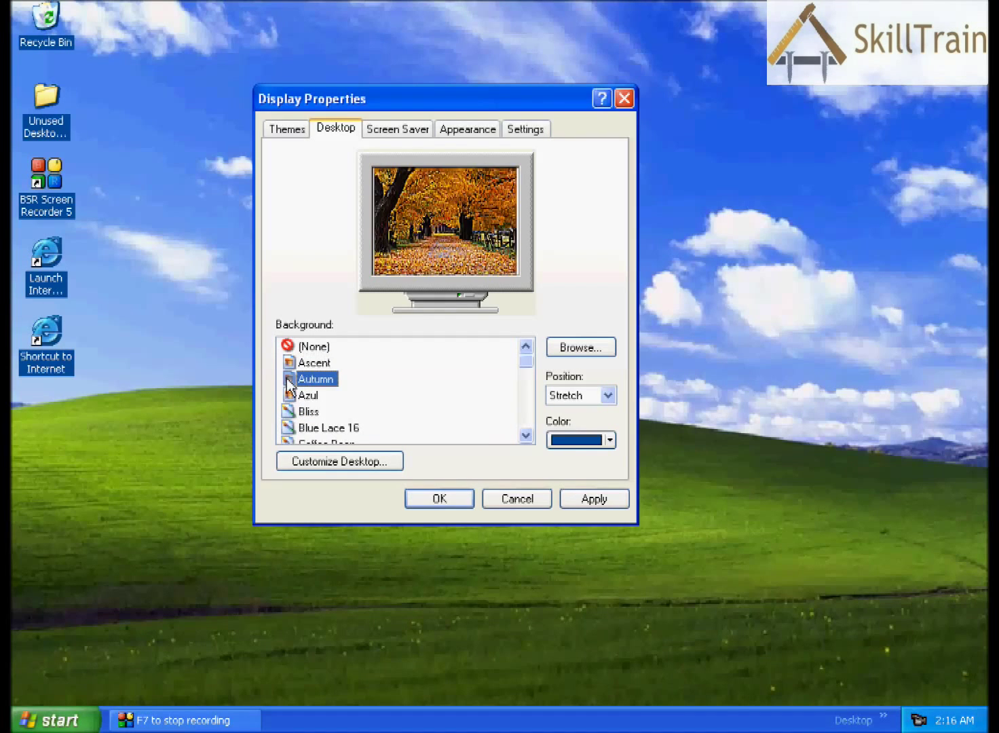
{"action": "left_click", "coordinate": [577, 500]}
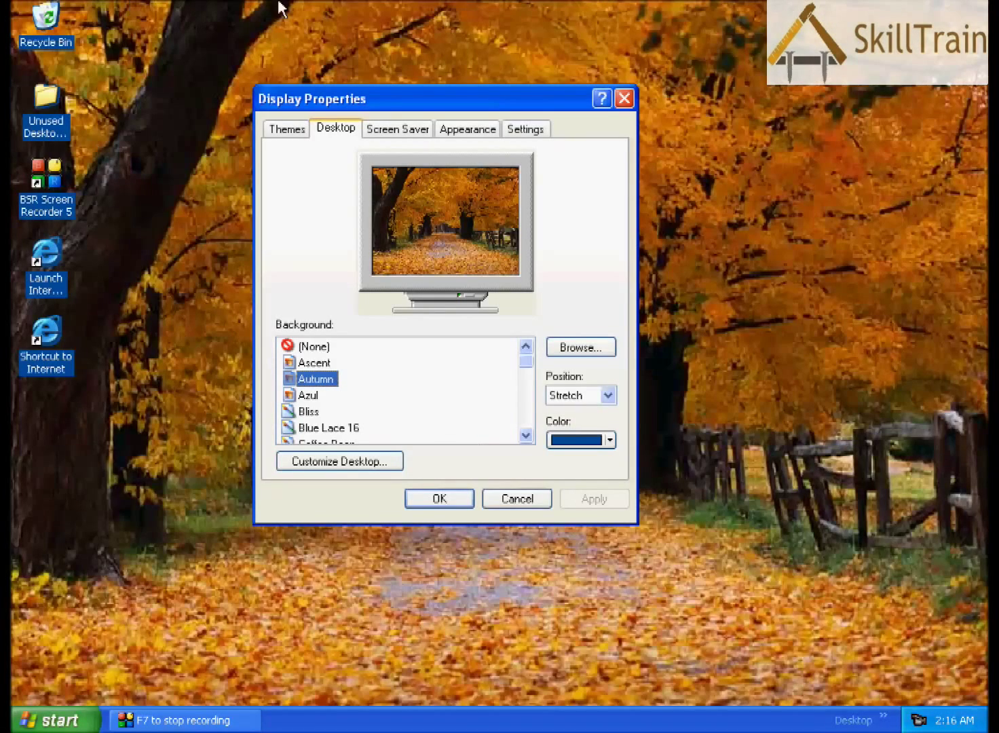
{"action": "left_click", "coordinate": [329, 427]}
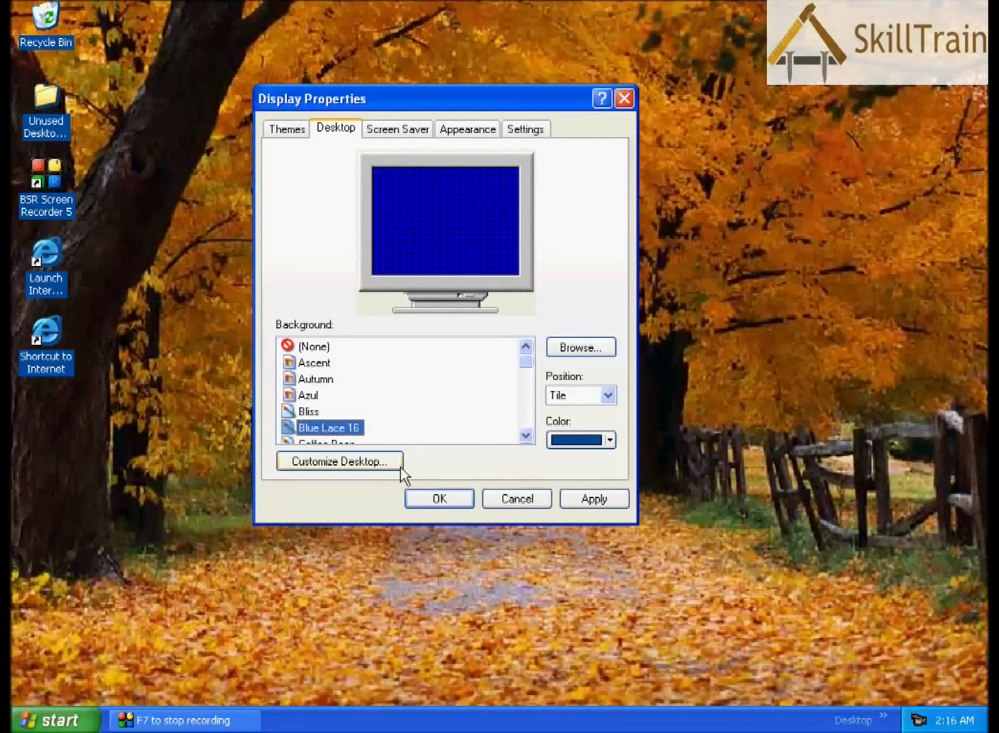
{"action": "left_click", "coordinate": [592, 502]}
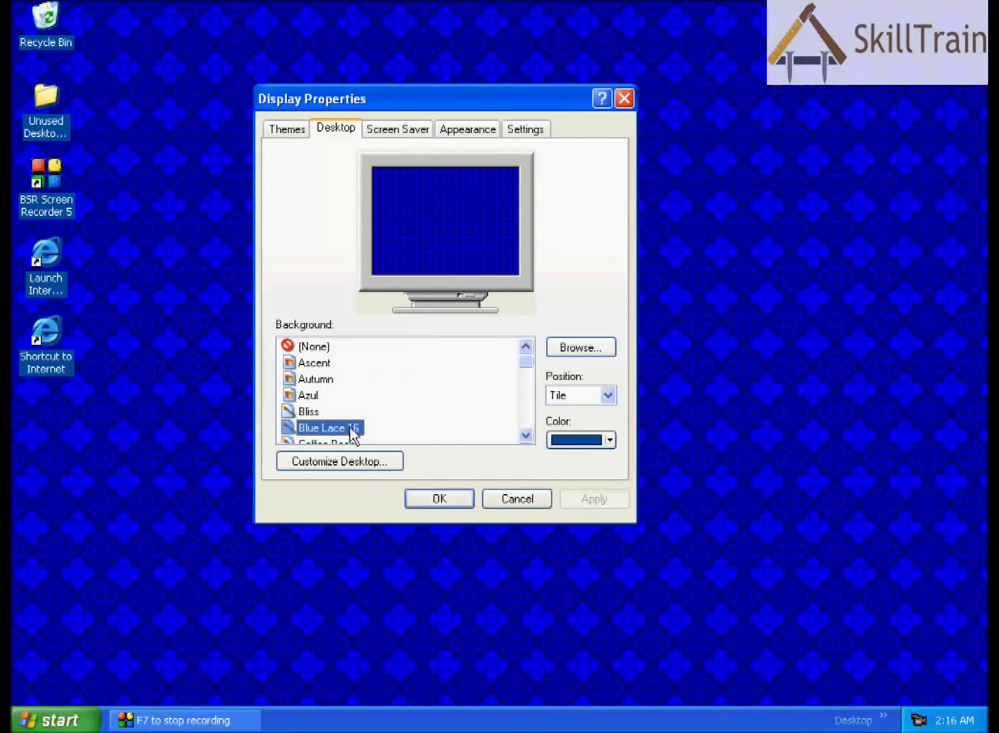
Apply the Follow picture as the desktop background.
{"action": "scroll", "coordinate": [336, 411], "scroll_direction": "down", "scroll_amount": 2}
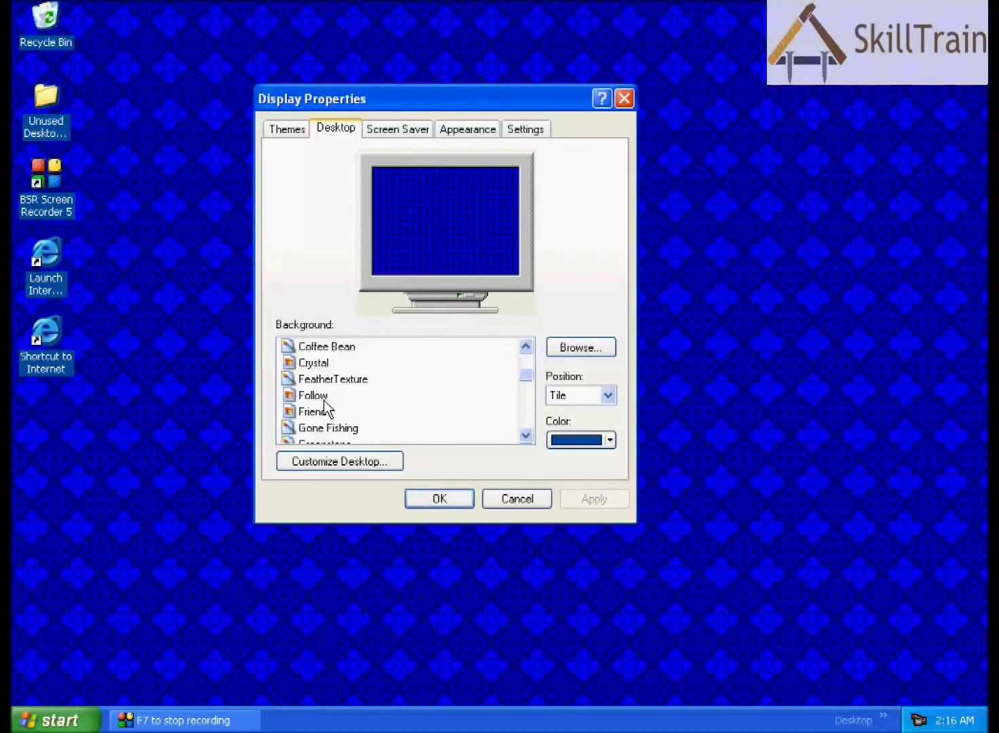
{"action": "left_click", "coordinate": [323, 399]}
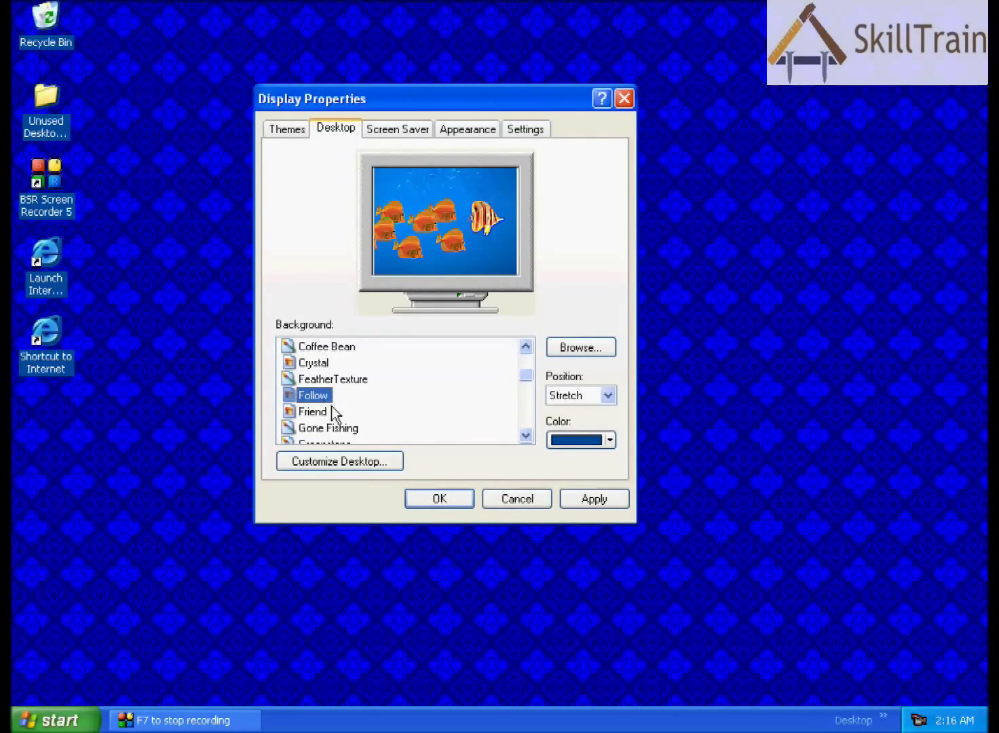
{"action": "left_click", "coordinate": [592, 501]}
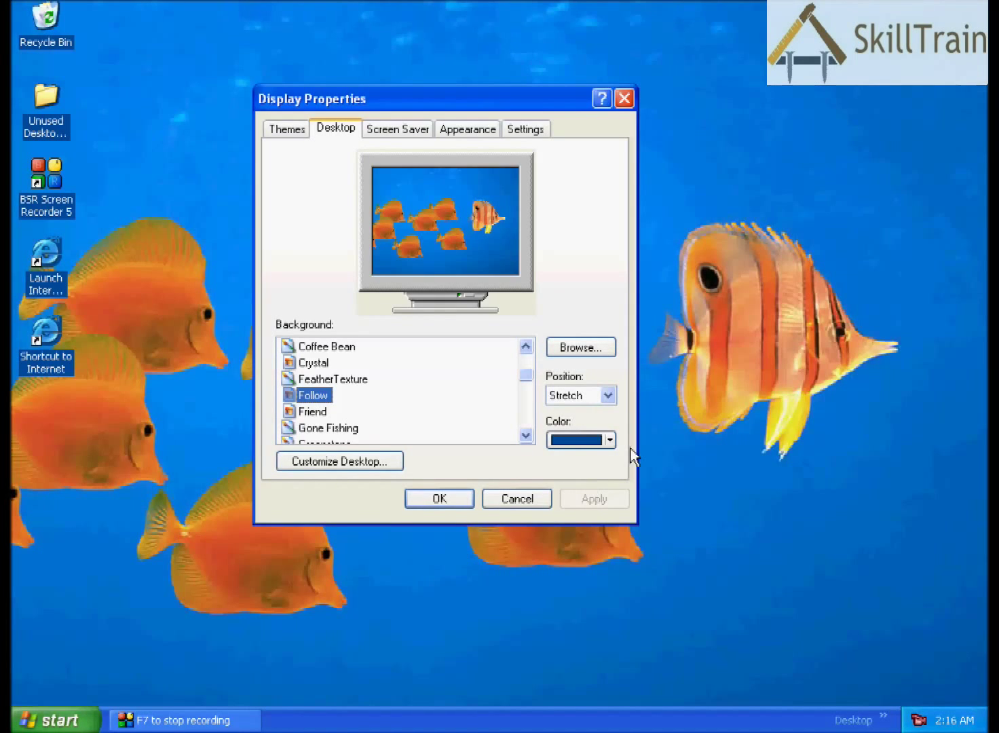
Set the screen saver wait time to 1 minute.
{"action": "left_click", "coordinate": [389, 130]}
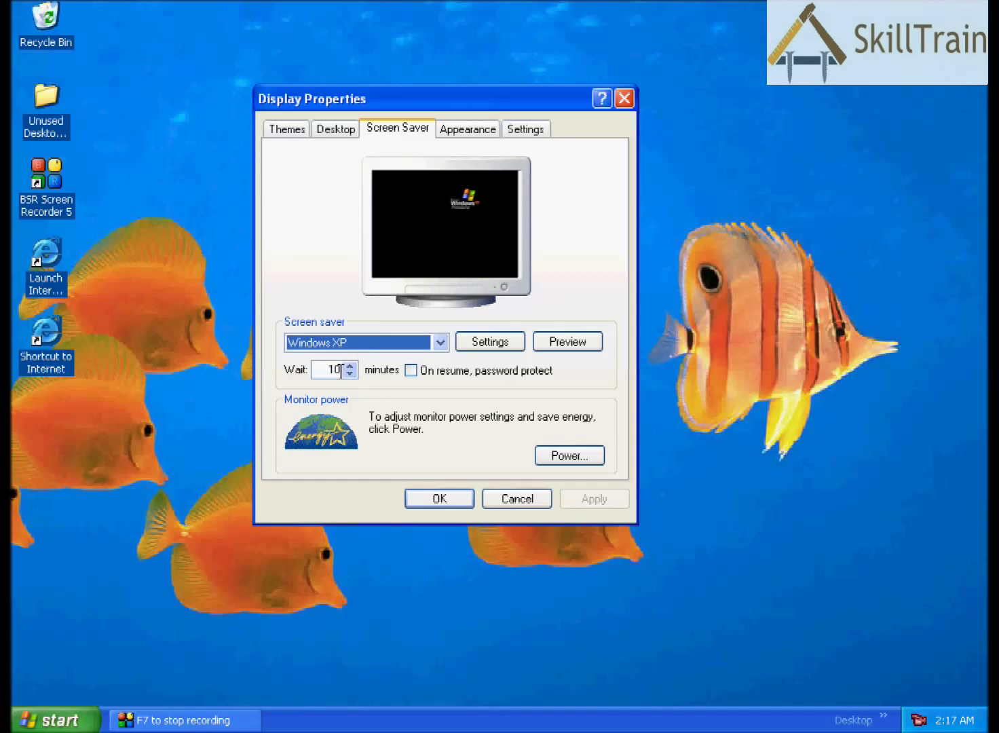
{"action": "left_click_drag", "start_coordinate": [340, 369], "coordinate": [320, 368]}
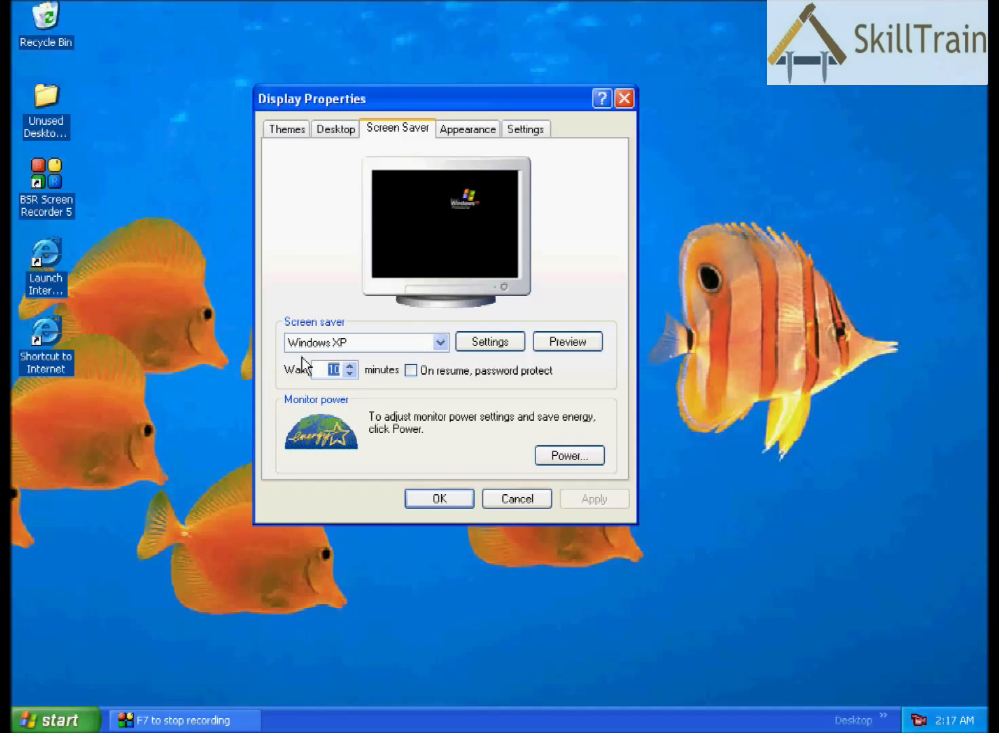
{"action": "key", "text": "Right"}
{"action": "key", "text": "BackSpace"}
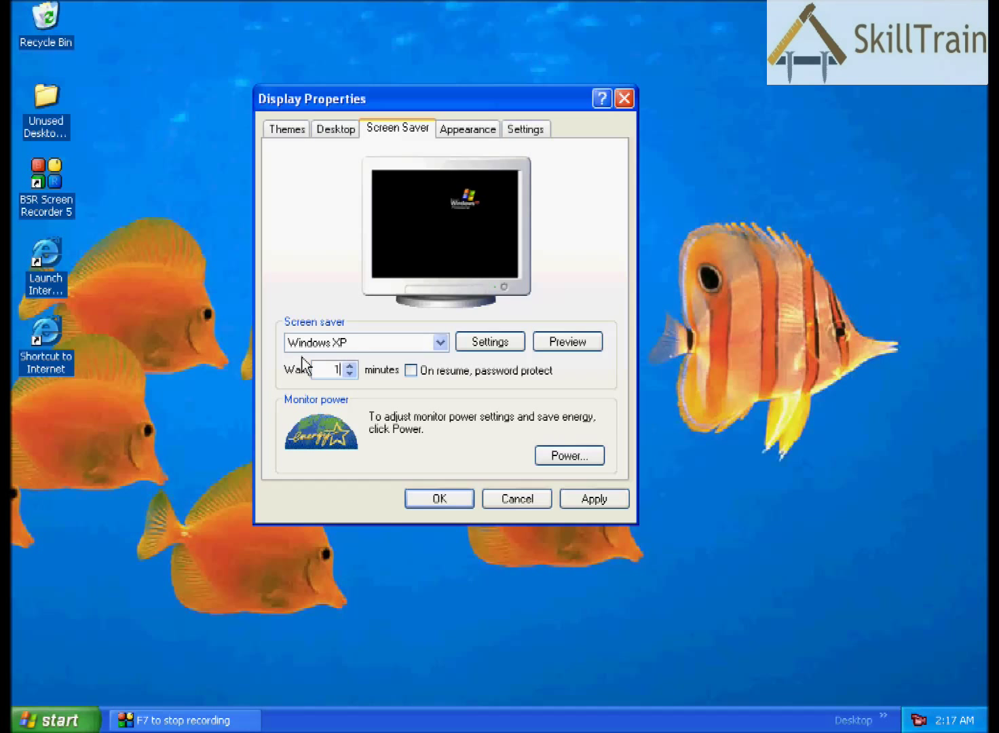
Choose the 3D FlowerBox screen saver and preview it full screen.
{"action": "left_click", "coordinate": [346, 342]}
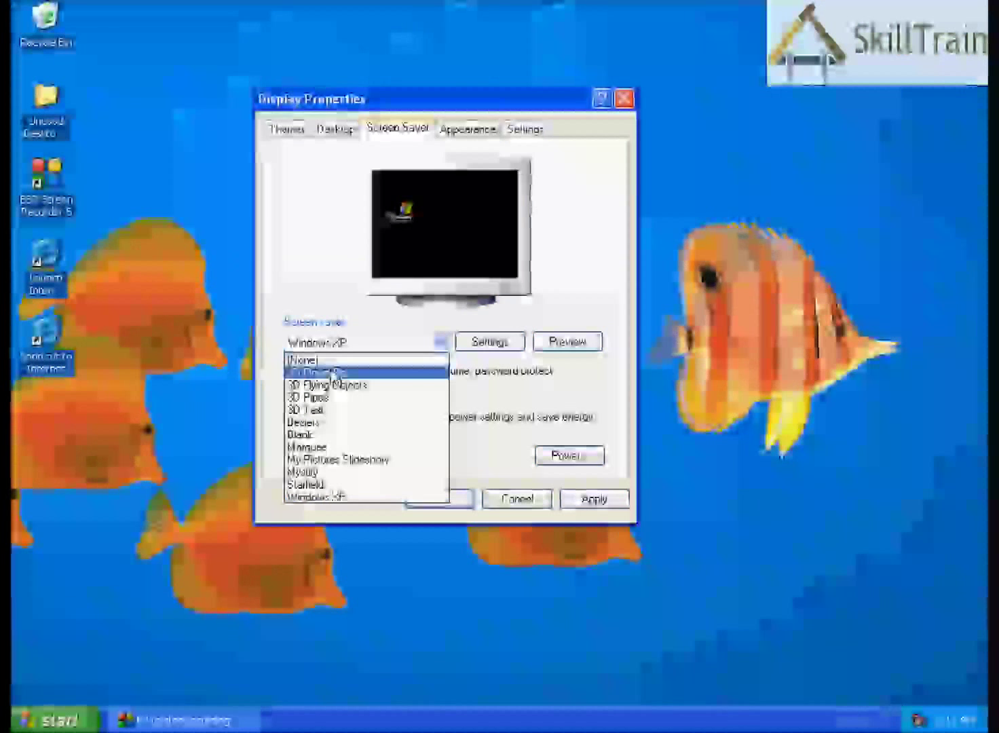
{"action": "left_click", "coordinate": [332, 372]}
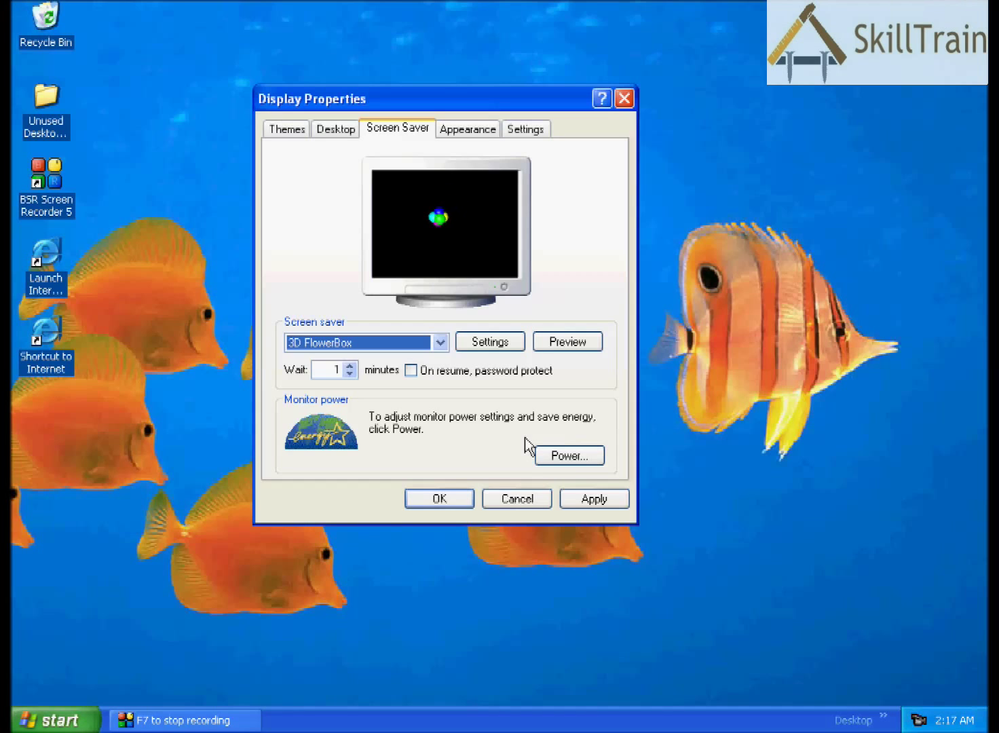
{"action": "left_click", "coordinate": [578, 340]}
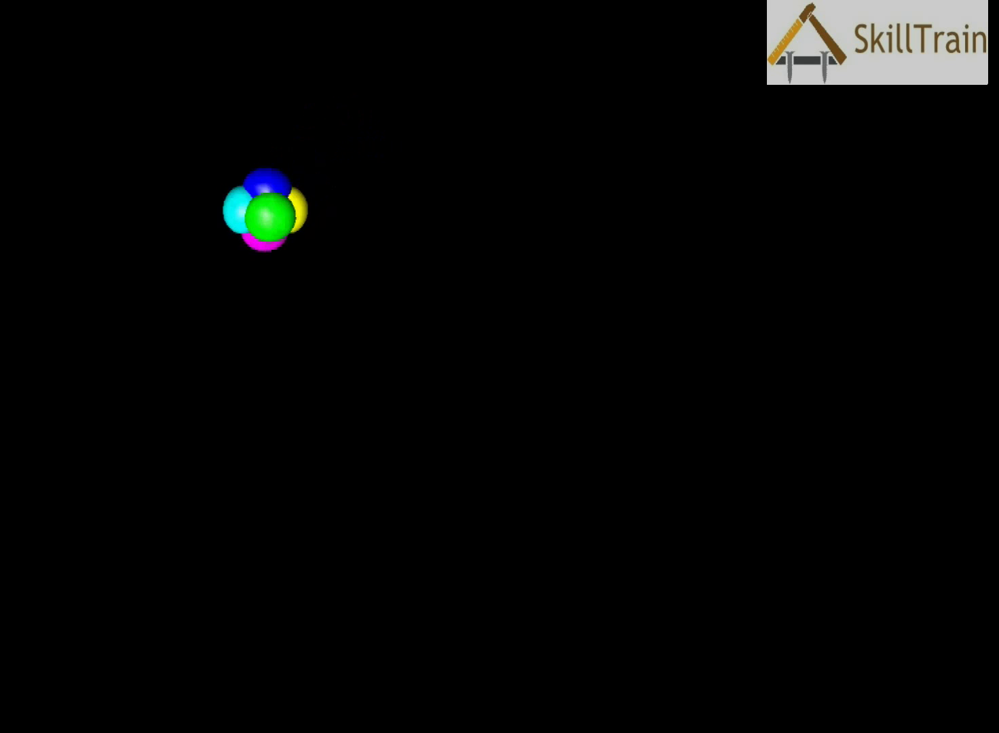
{"action": "mouse_move", "coordinate": [506, 372]}
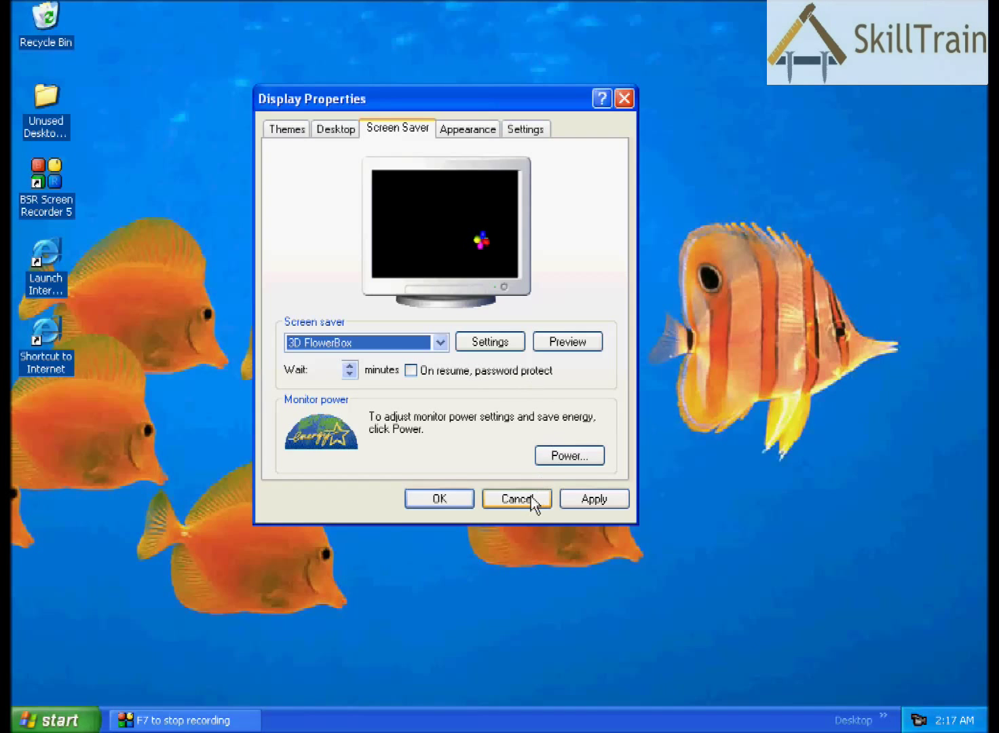
Enable password protection on resume for the screen saver and disable it again.
{"action": "left_click", "coordinate": [412, 371]}
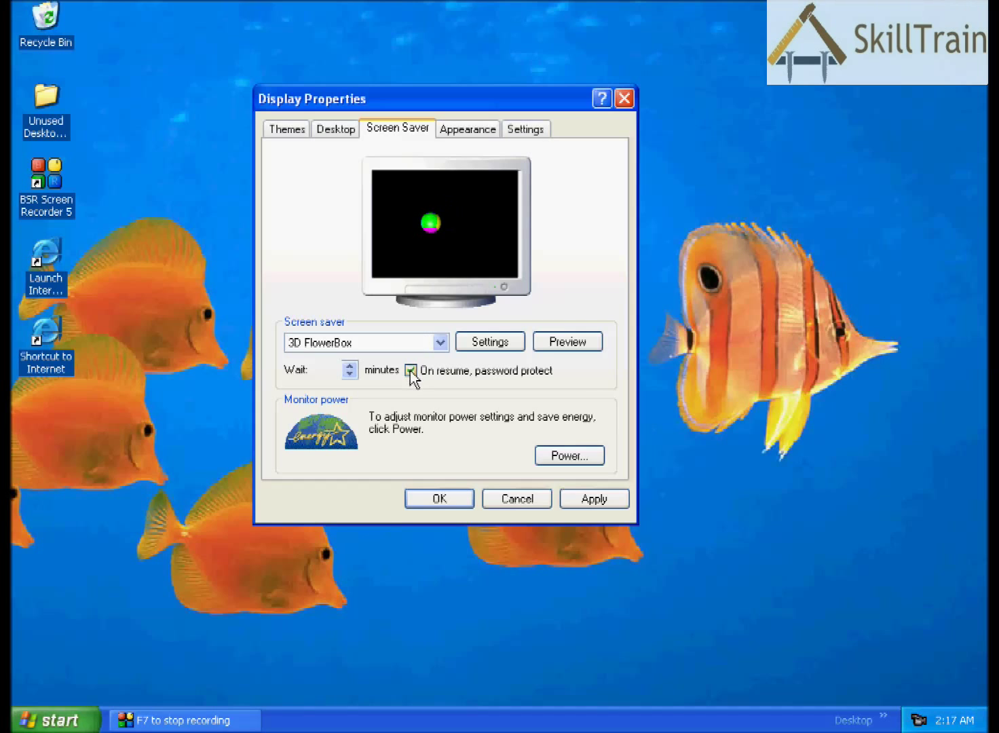
{"action": "left_click", "coordinate": [322, 370]}
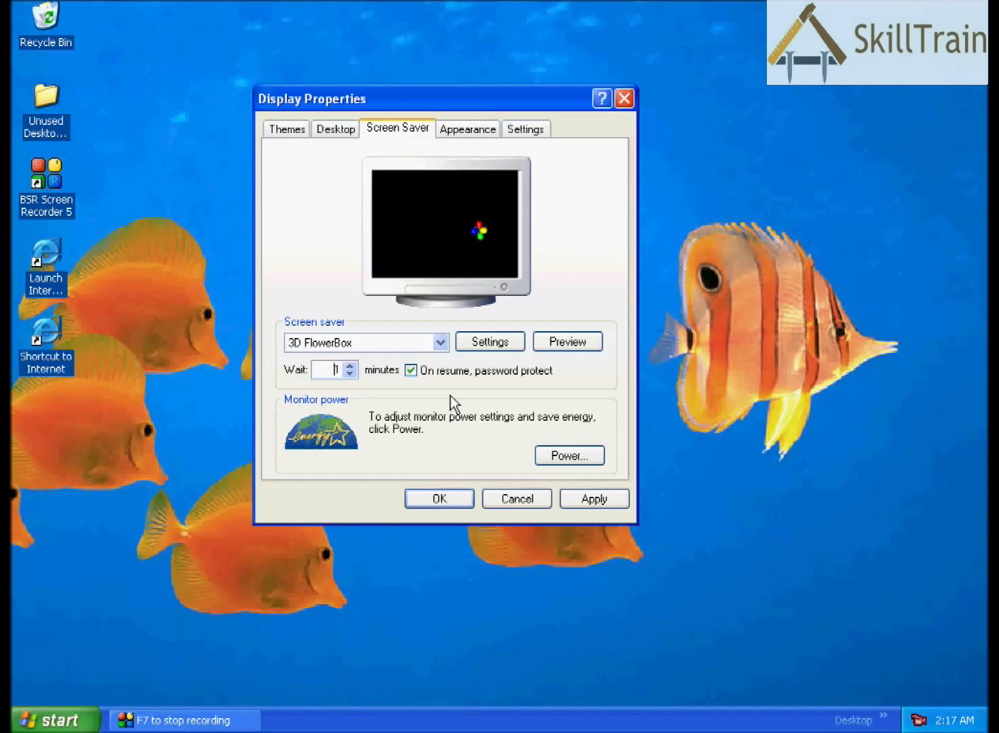
{"action": "left_click", "coordinate": [411, 370]}
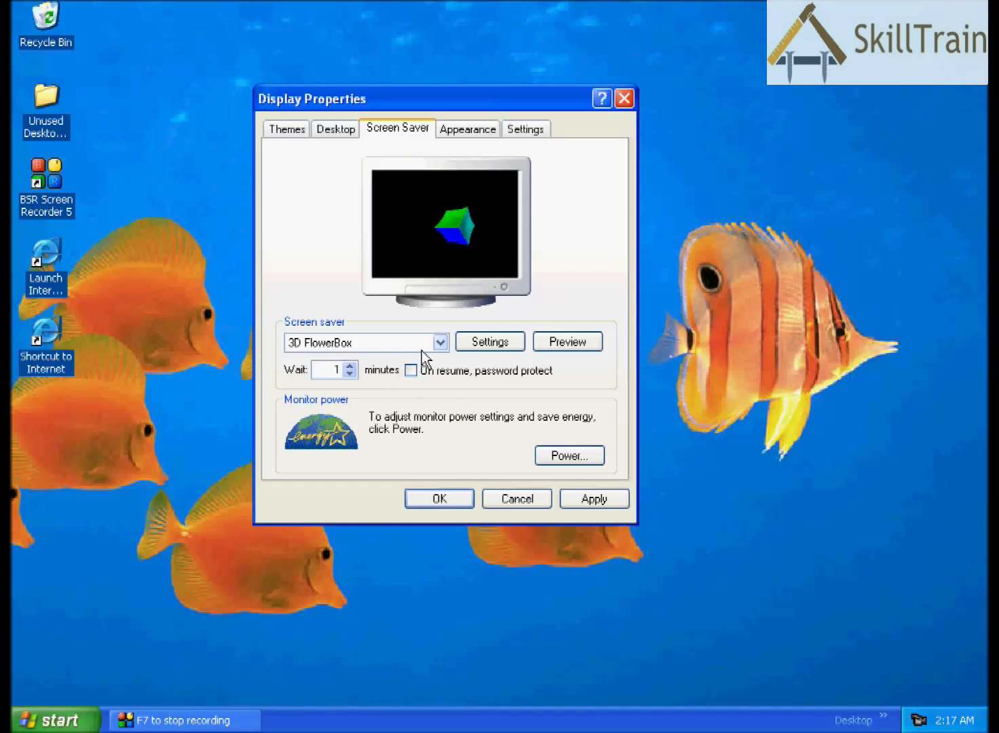
Preview the Windows Classic style for windows and buttons, and return to Windows XP style to check its Start menu.
{"action": "left_click", "coordinate": [486, 133]}
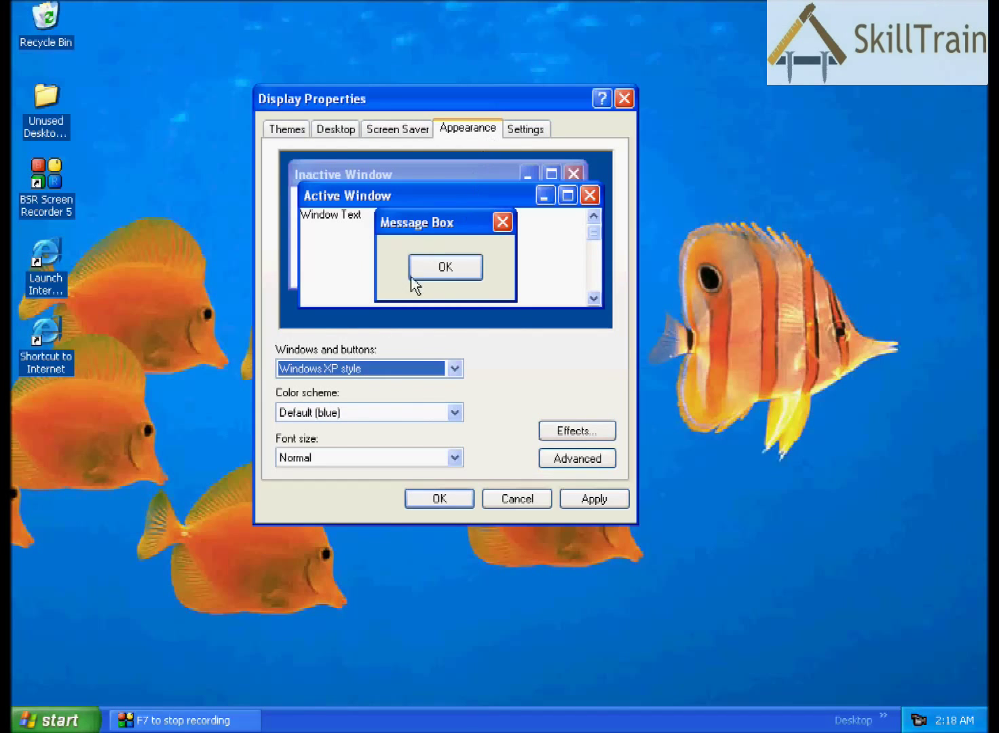
{"action": "left_click", "coordinate": [343, 372]}
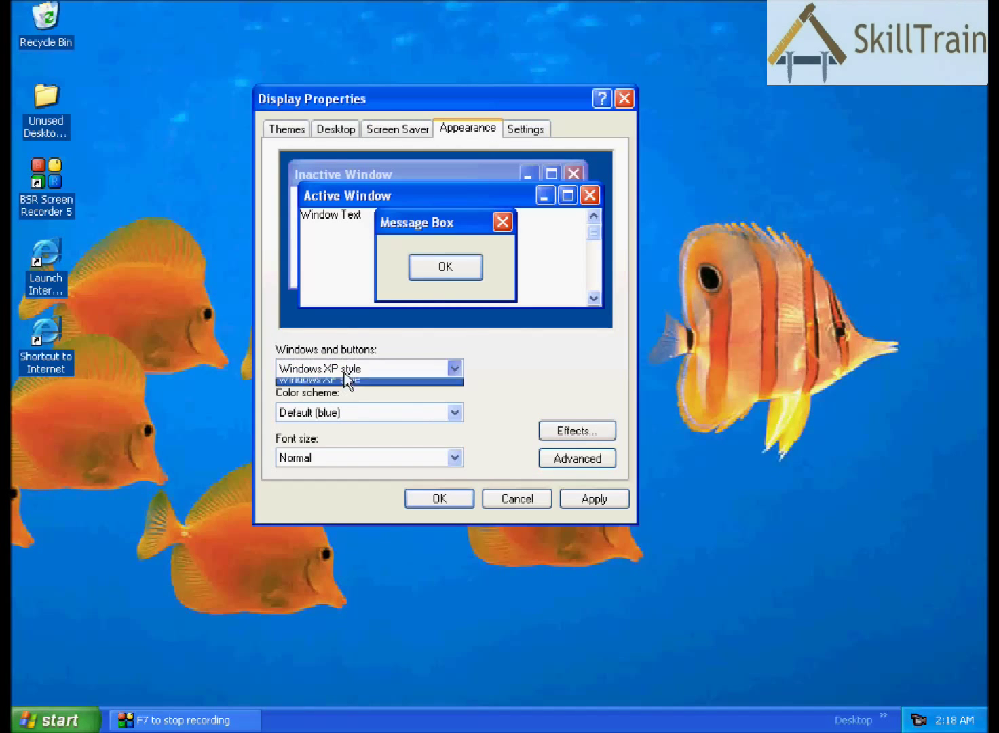
{"action": "left_click", "coordinate": [345, 386]}
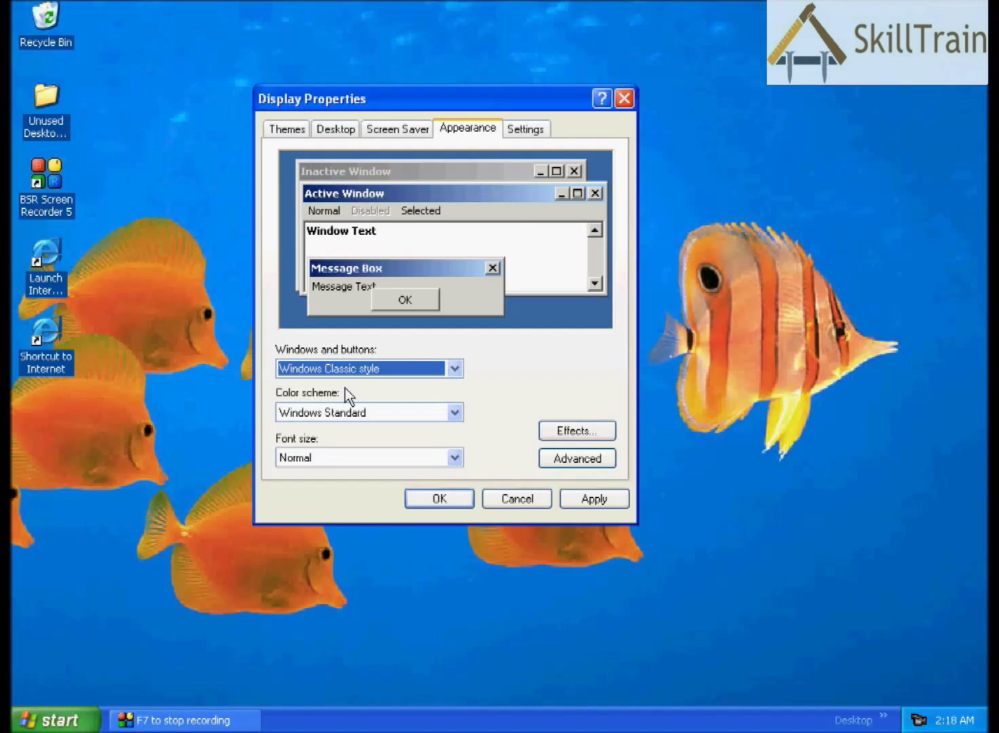
{"action": "left_click", "coordinate": [339, 370]}
{"action": "left_click", "coordinate": [340, 399]}
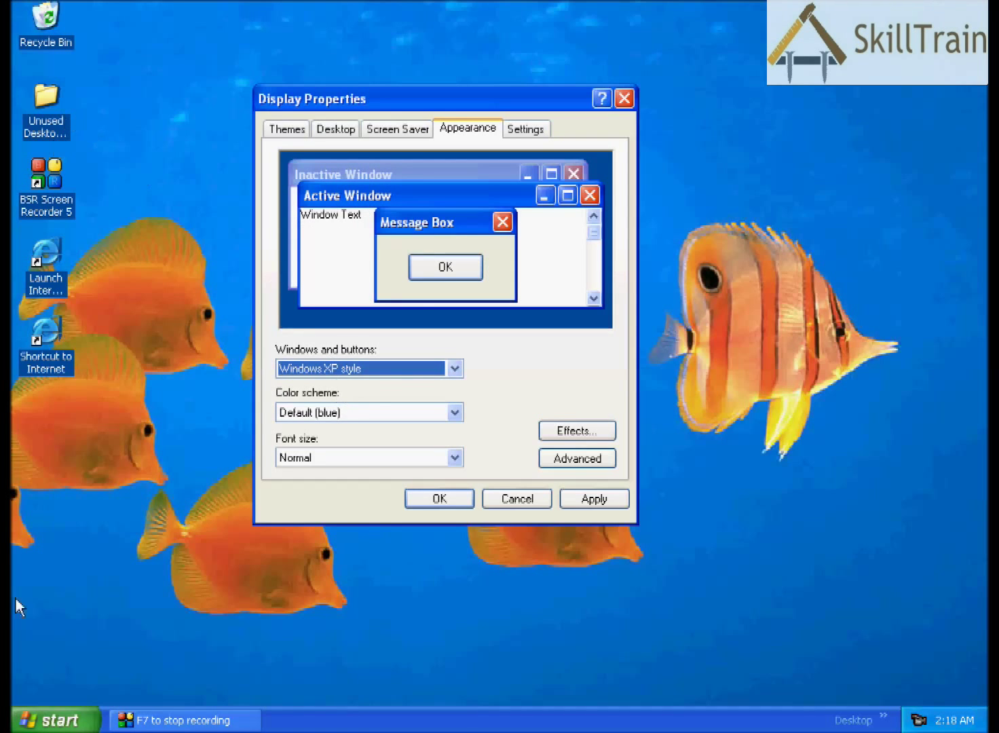
{"action": "left_click", "coordinate": [51, 720]}
{"action": "left_click", "coordinate": [252, 367]}
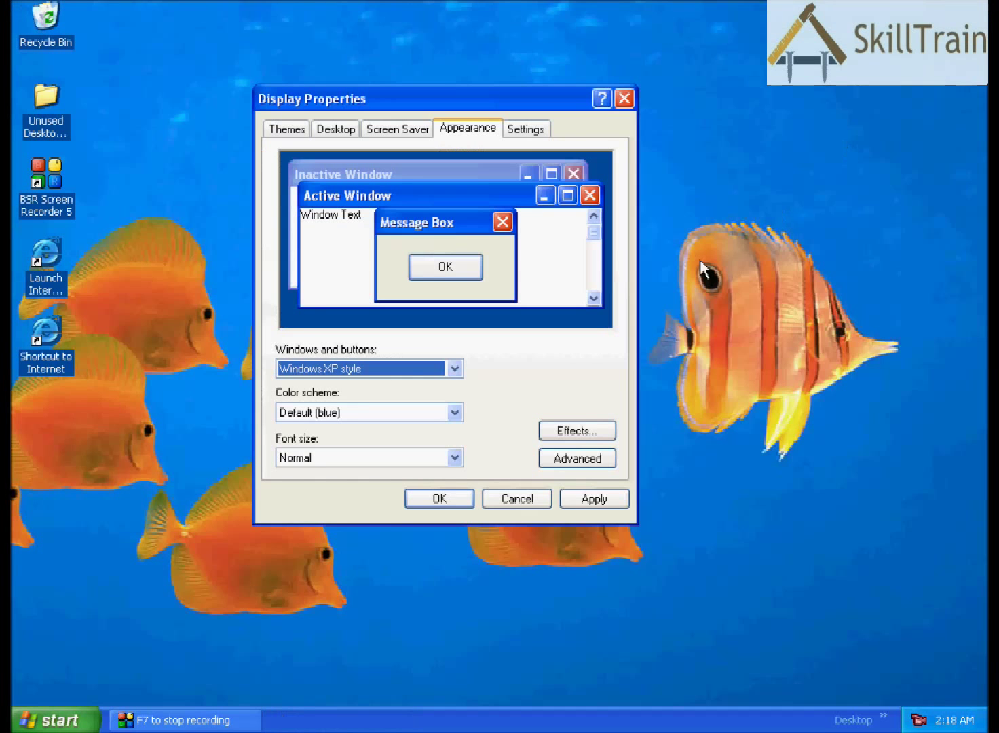
Apply the Windows Classic style to windows and buttons, and check its look in the Start menu and a My Computer window.
{"action": "left_click", "coordinate": [406, 369]}
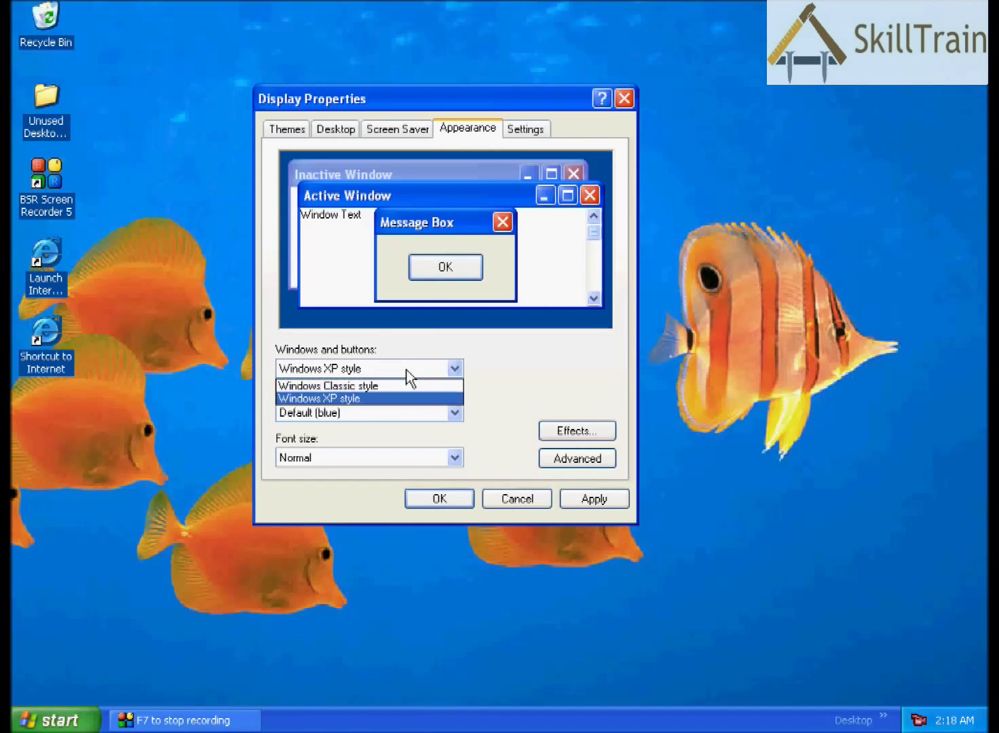
{"action": "left_click", "coordinate": [366, 387]}
{"action": "left_click", "coordinate": [601, 499]}
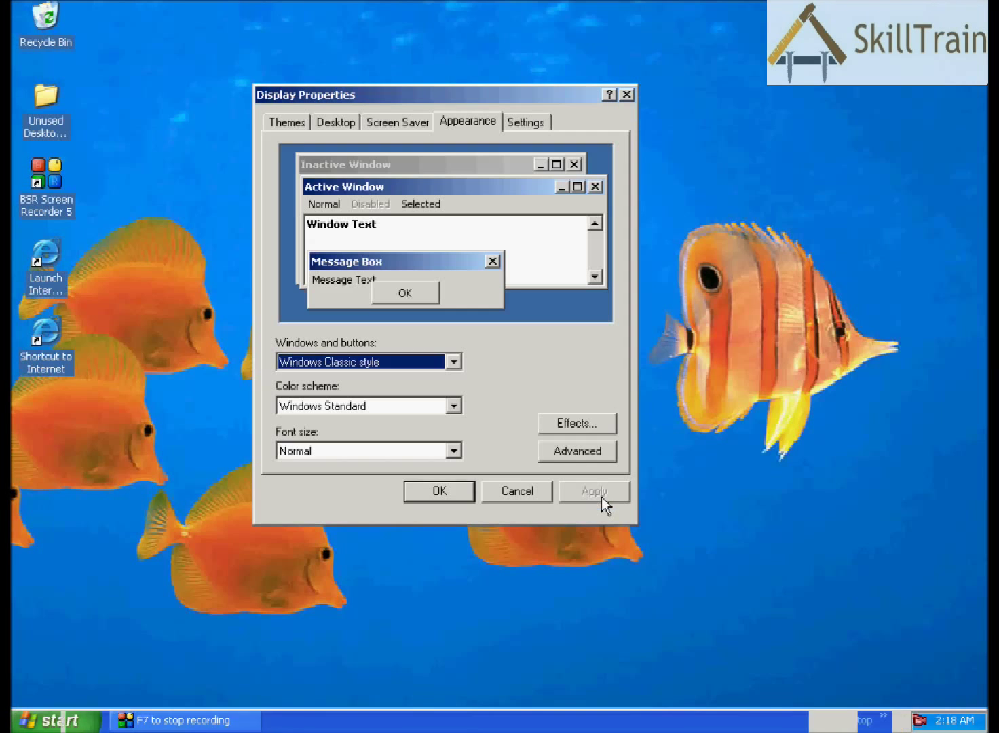
{"action": "left_click", "coordinate": [37, 722]}
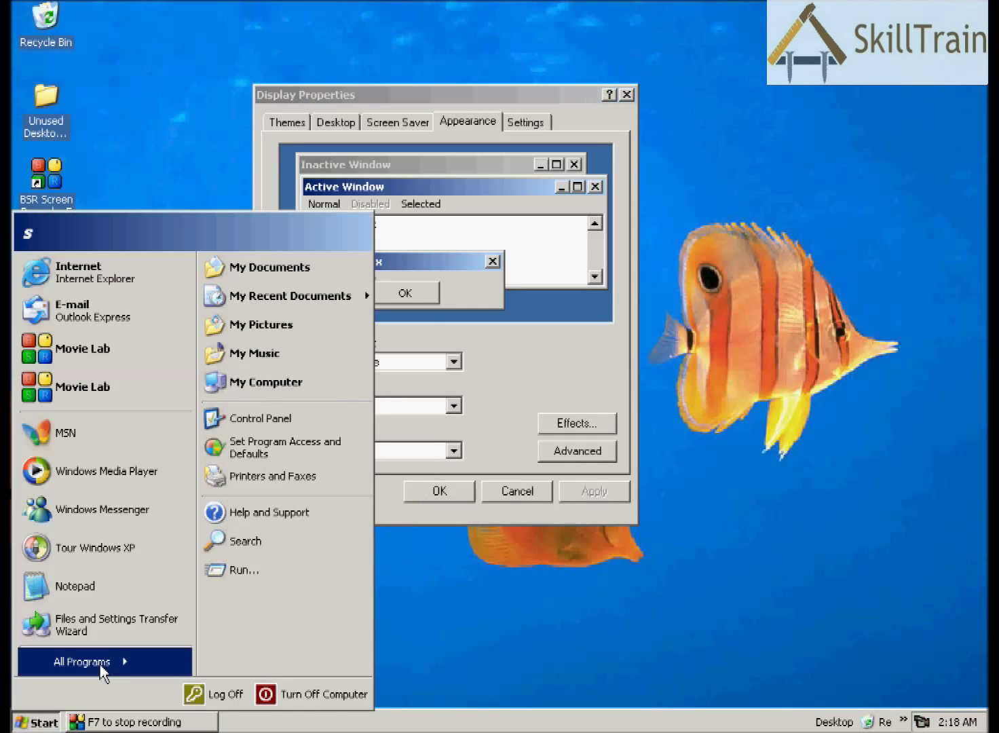
{"action": "left_click", "coordinate": [250, 416]}
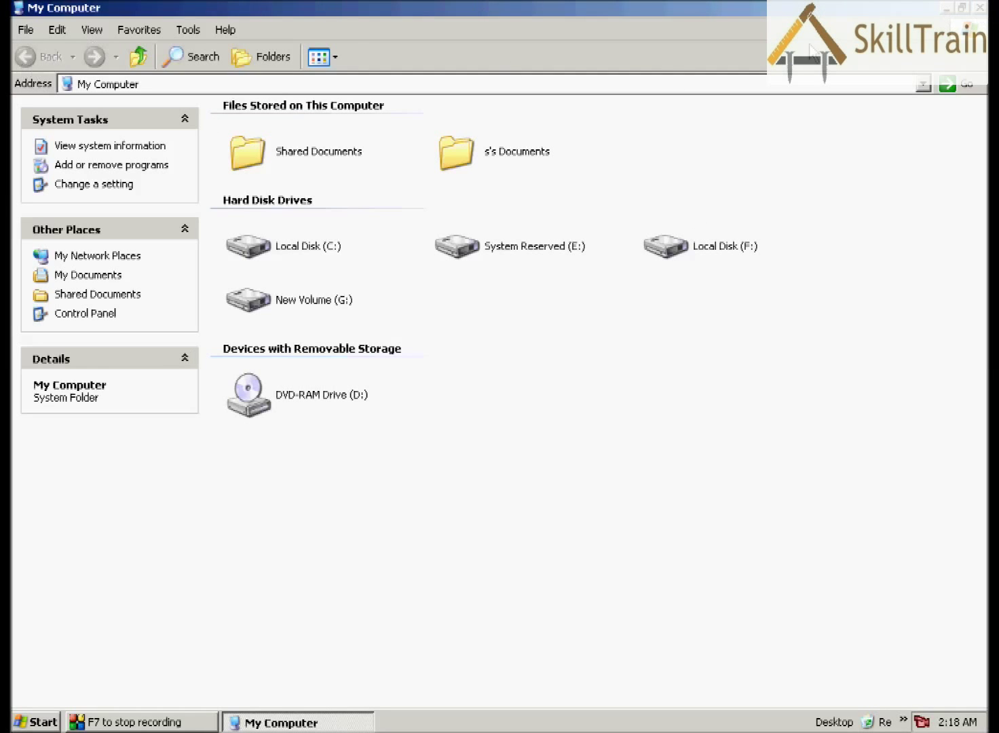
{"action": "key", "text": "alt+F4"}
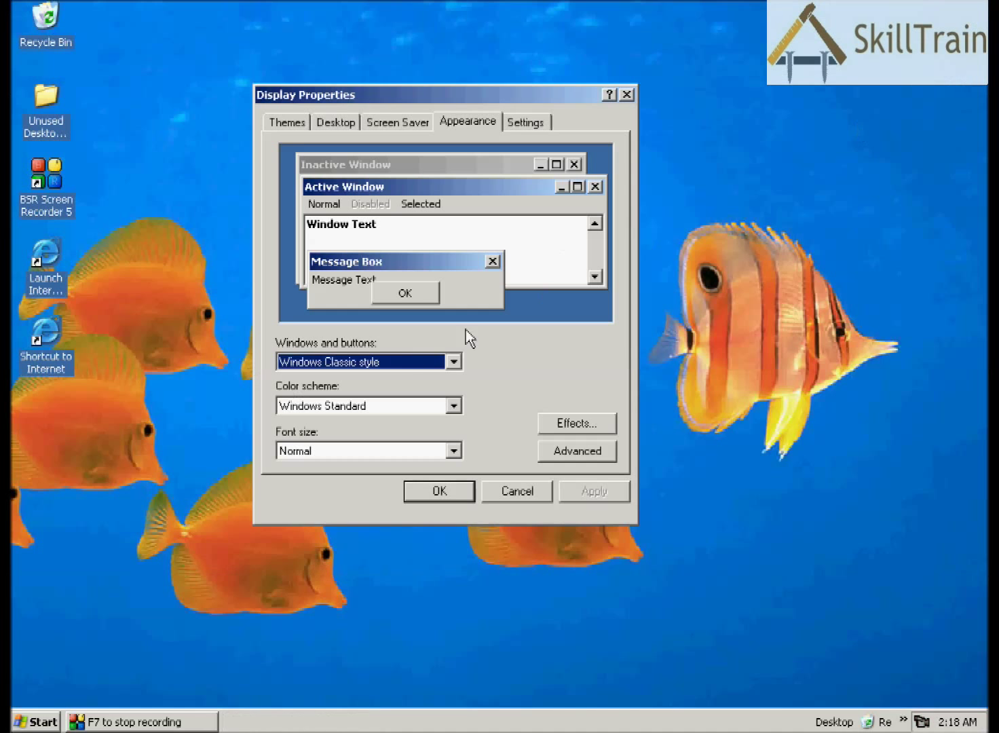
Set windows and buttons back to Windows XP style and apply it.
{"action": "left_click", "coordinate": [372, 368]}
{"action": "left_click", "coordinate": [353, 392]}
{"action": "left_click", "coordinate": [577, 491]}
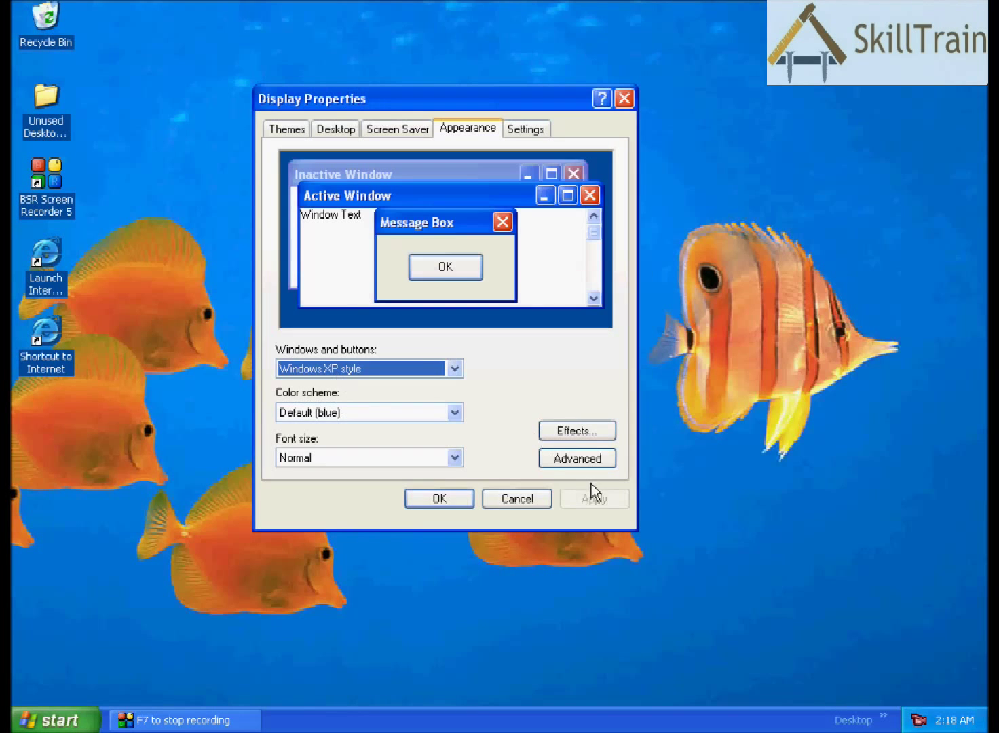
Apply the Olive Green color scheme to the Windows XP style.
{"action": "left_click", "coordinate": [408, 414]}
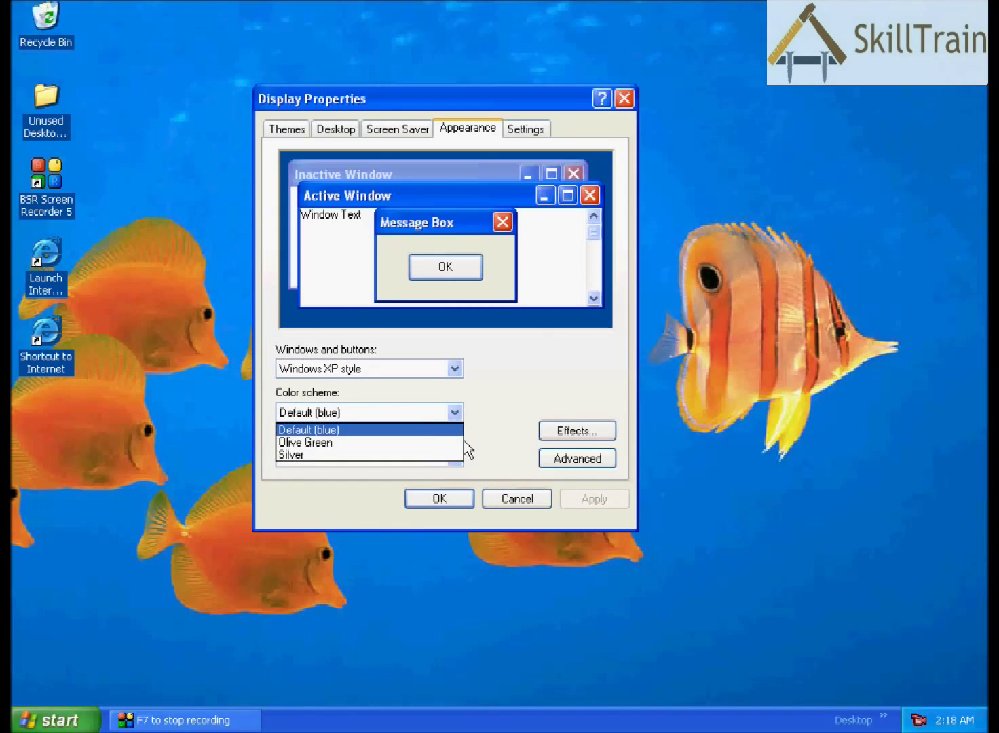
{"action": "left_click", "coordinate": [499, 664]}
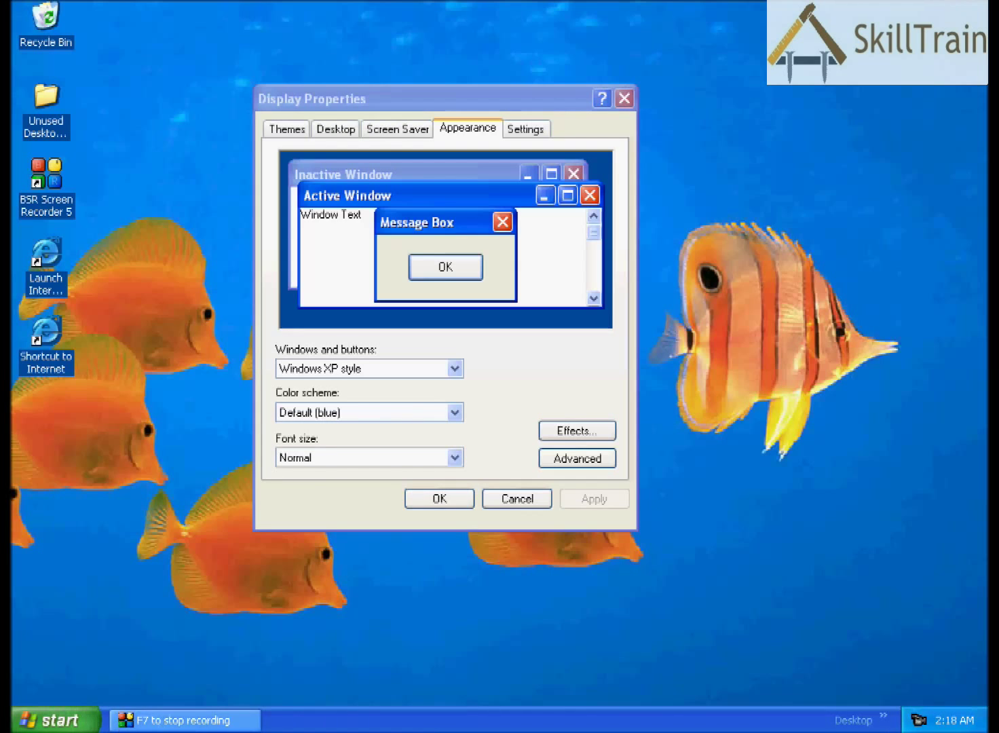
{"action": "left_click", "coordinate": [355, 415]}
{"action": "left_click", "coordinate": [317, 444]}
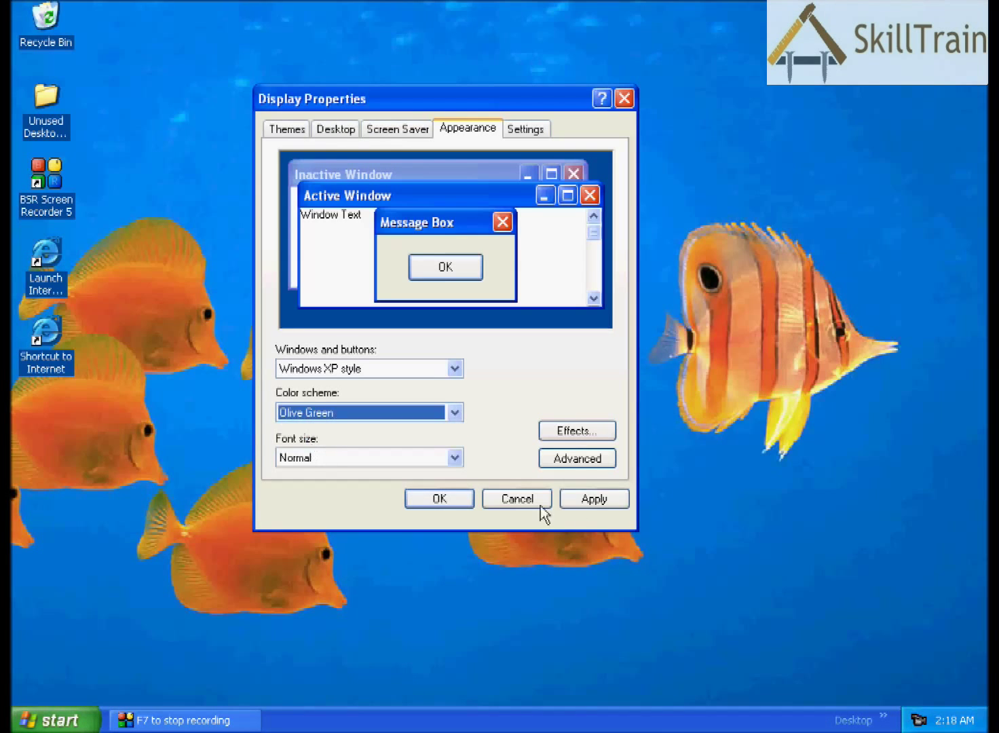
{"action": "left_click", "coordinate": [576, 502]}
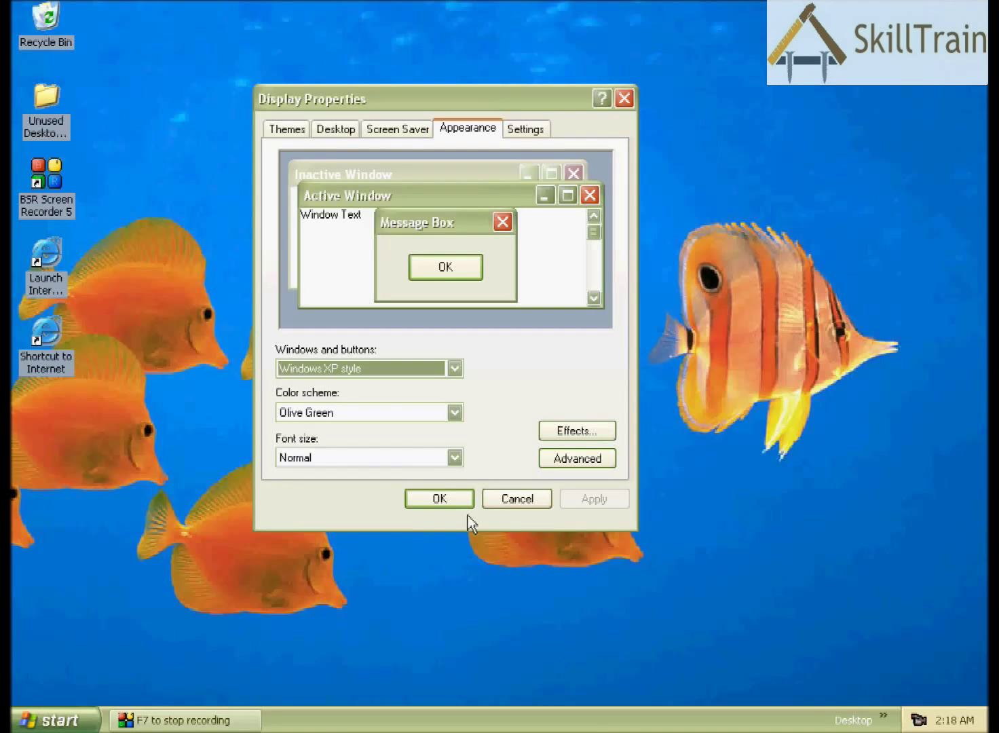
Change the color scheme to Silver and apply it.
{"action": "left_click", "coordinate": [376, 414]}
{"action": "left_click", "coordinate": [297, 454]}
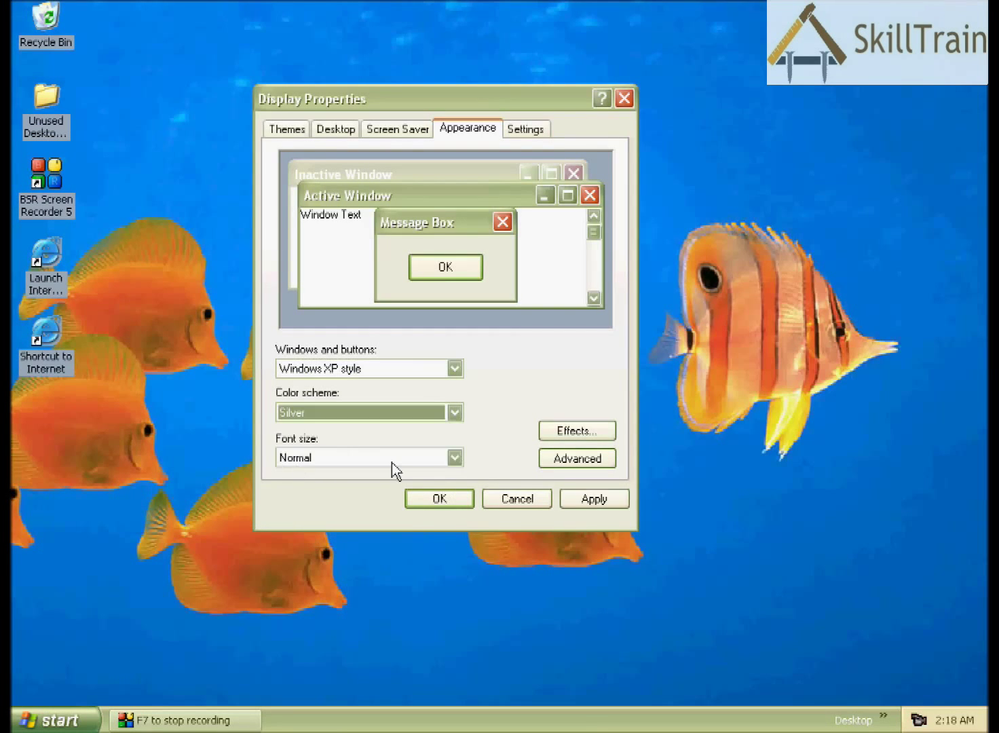
{"action": "left_click", "coordinate": [576, 506]}
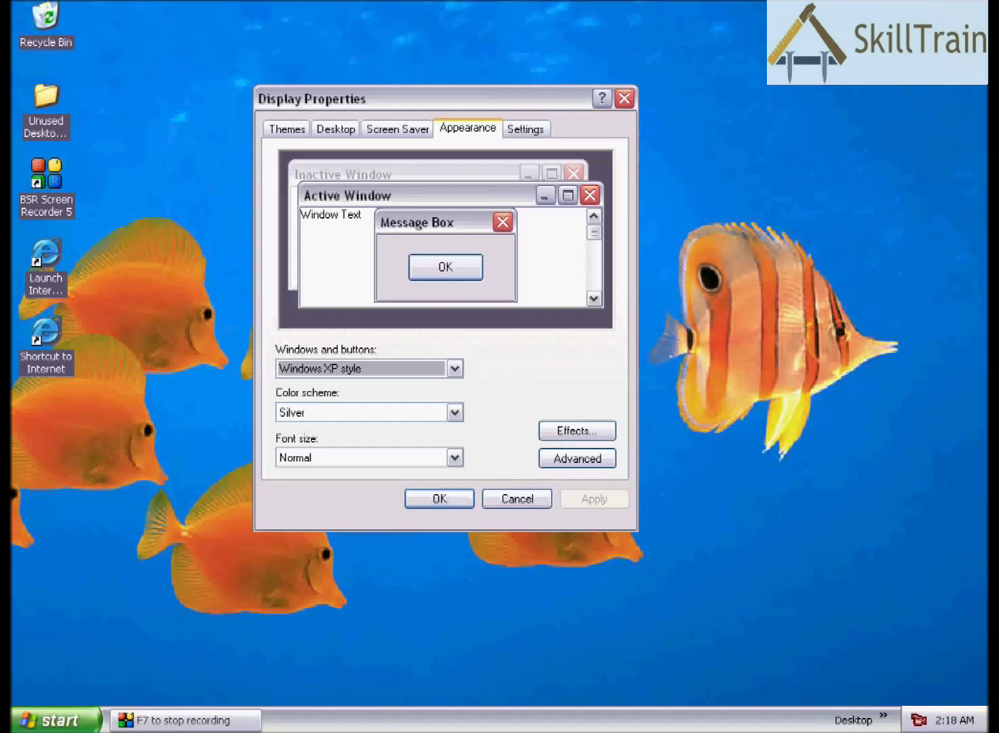
Apply the Default (blue) color scheme and keep it selected after reviewing the available schemes.
{"action": "left_click", "coordinate": [374, 414]}
{"action": "left_click", "coordinate": [348, 429]}
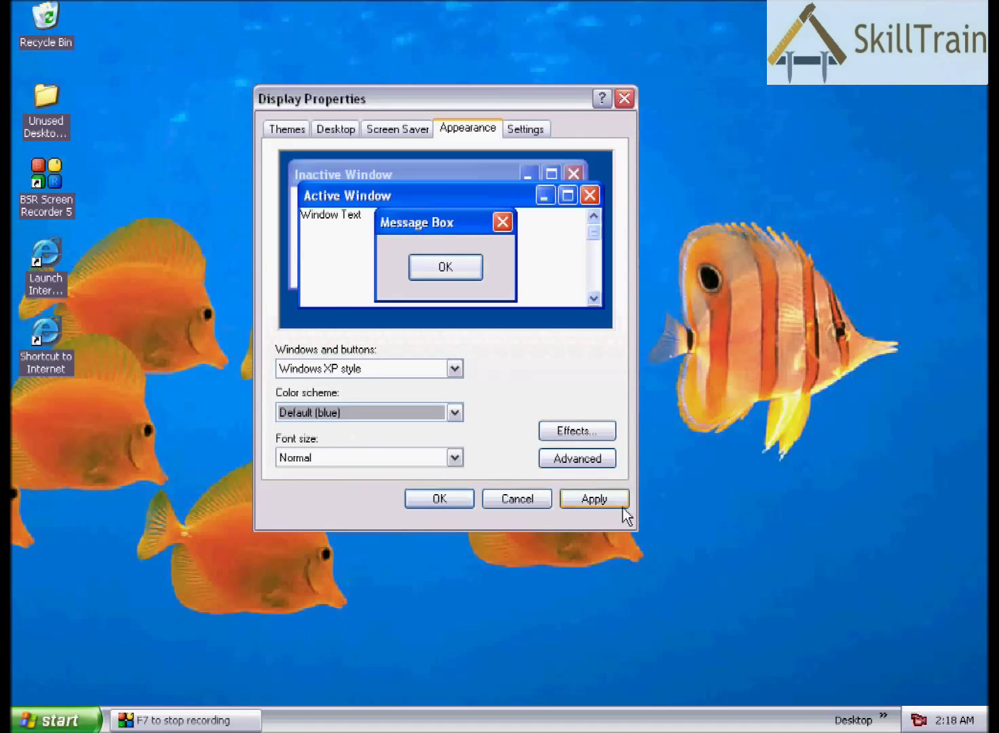
{"action": "left_click", "coordinate": [595, 502]}
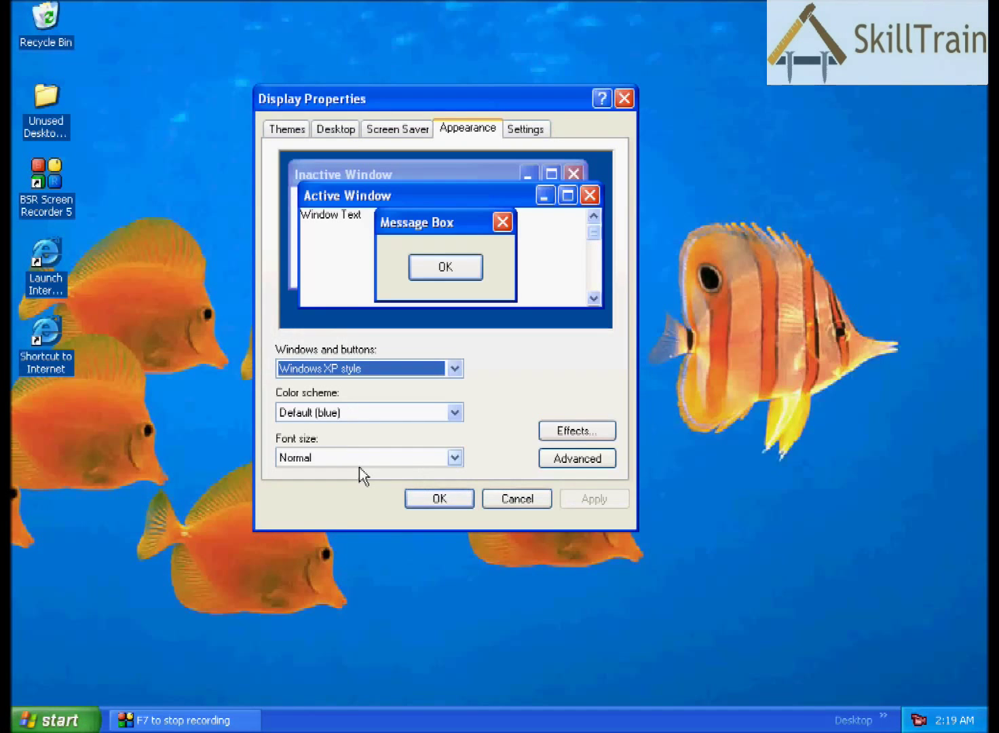
{"action": "left_click", "coordinate": [358, 409]}
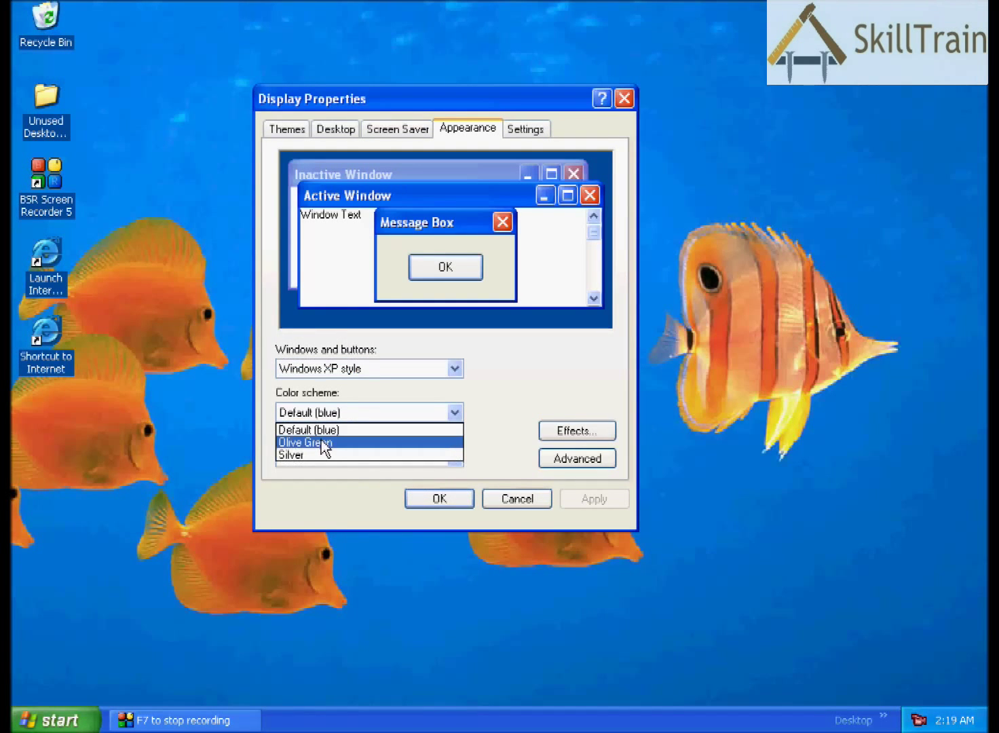
{"action": "left_click", "coordinate": [389, 431]}
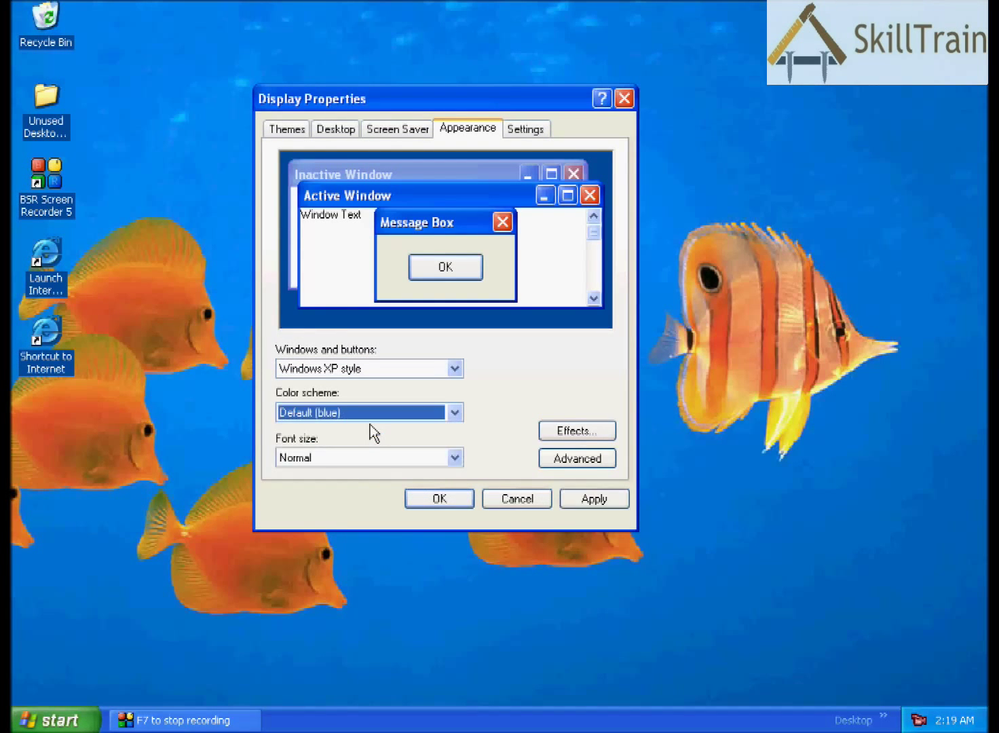
Apply the Large Fonts size to the desktop and open the Start menu to check its text.
{"action": "left_click", "coordinate": [345, 458]}
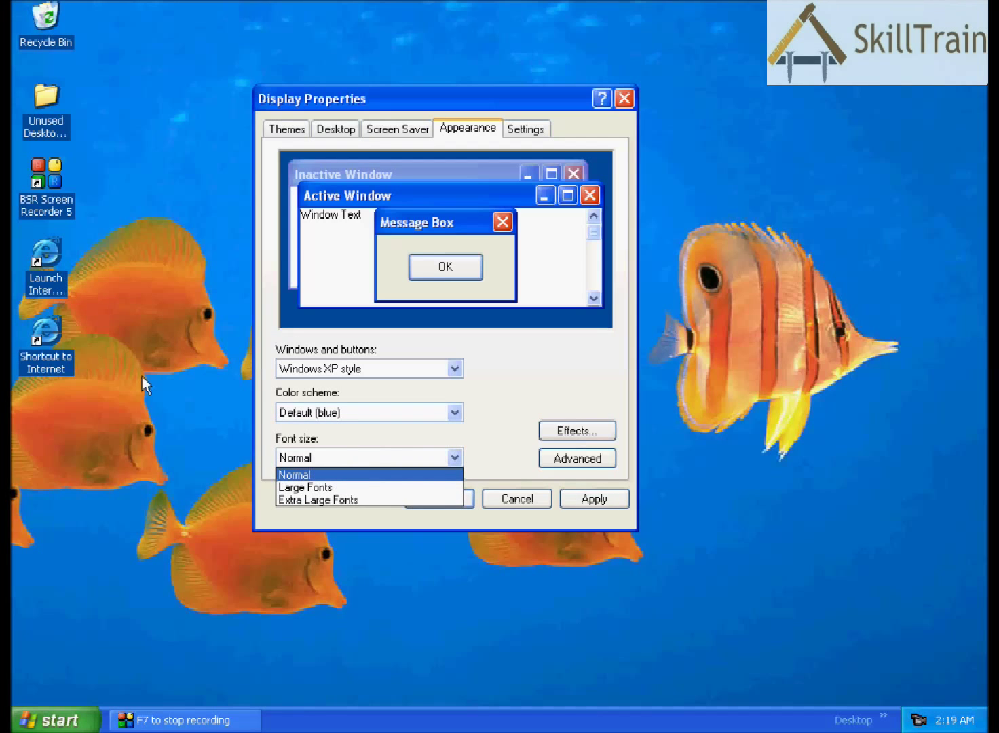
{"action": "left_click", "coordinate": [300, 492]}
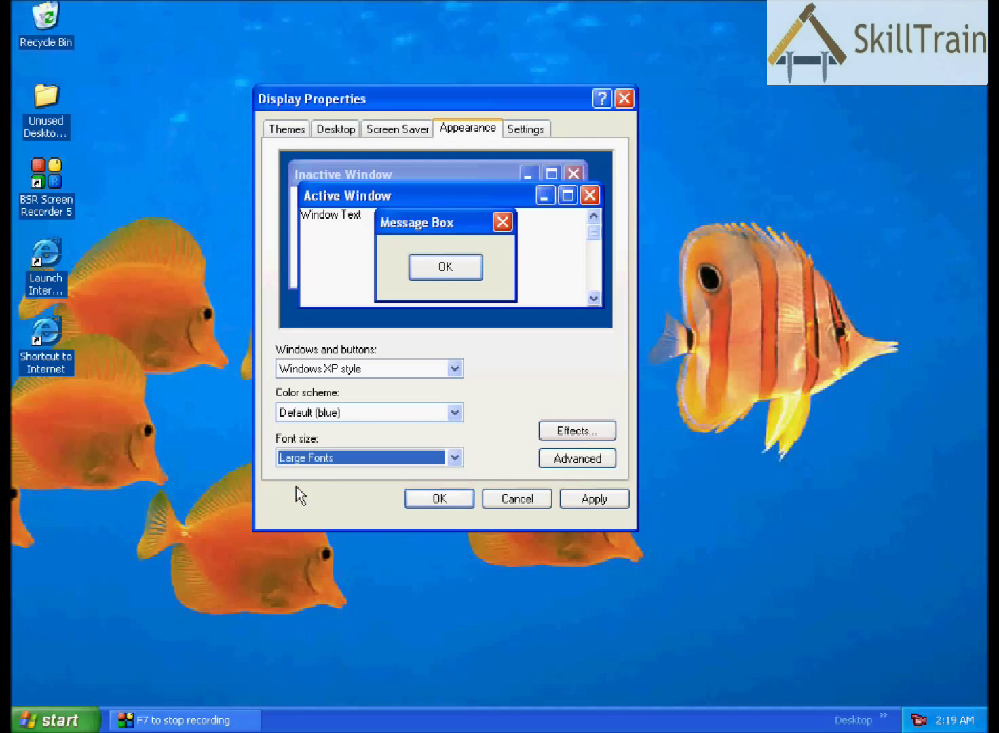
{"action": "left_click", "coordinate": [573, 502]}
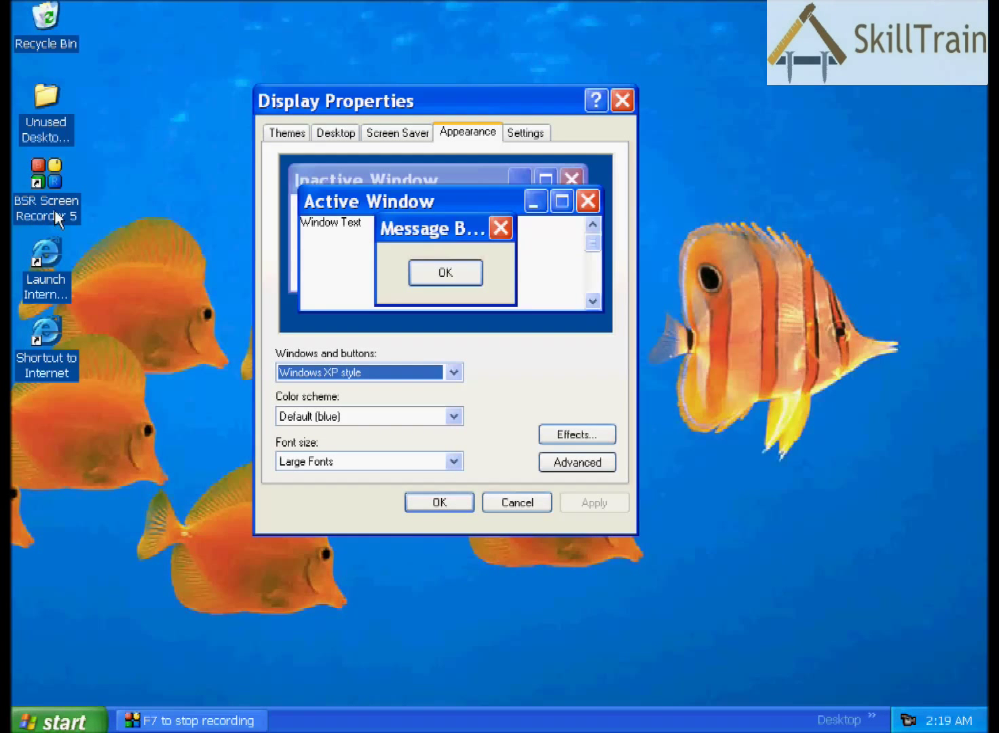
{"action": "left_click", "coordinate": [83, 710]}
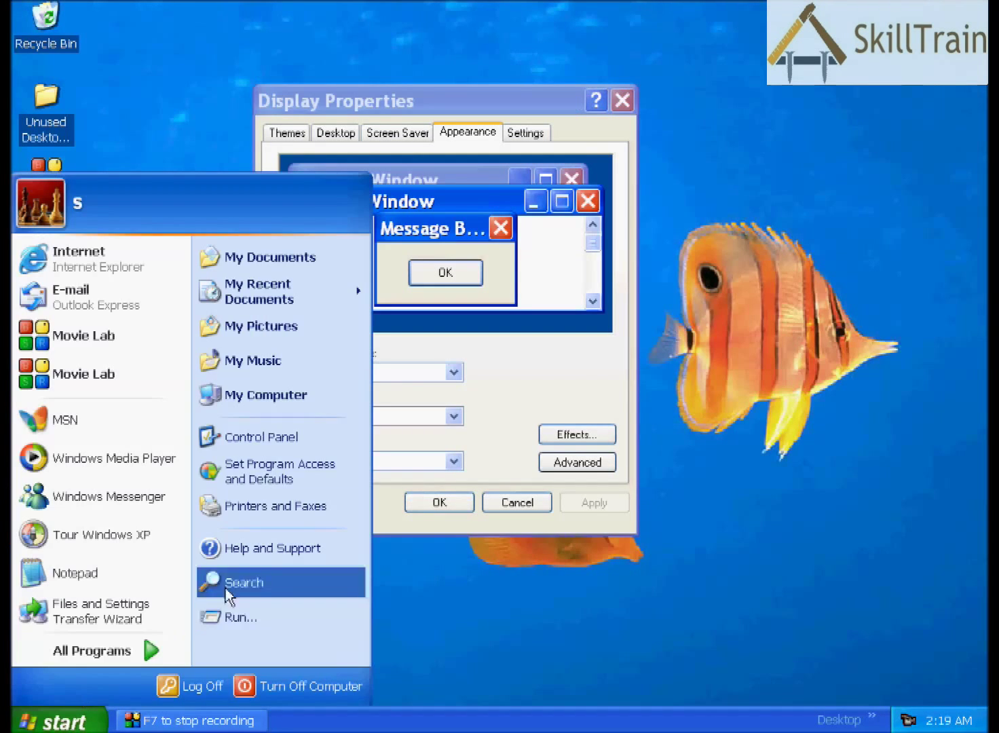
Close the Start menu and apply the Extra Large Fonts size to the desktop.
{"action": "left_click", "coordinate": [247, 410]}
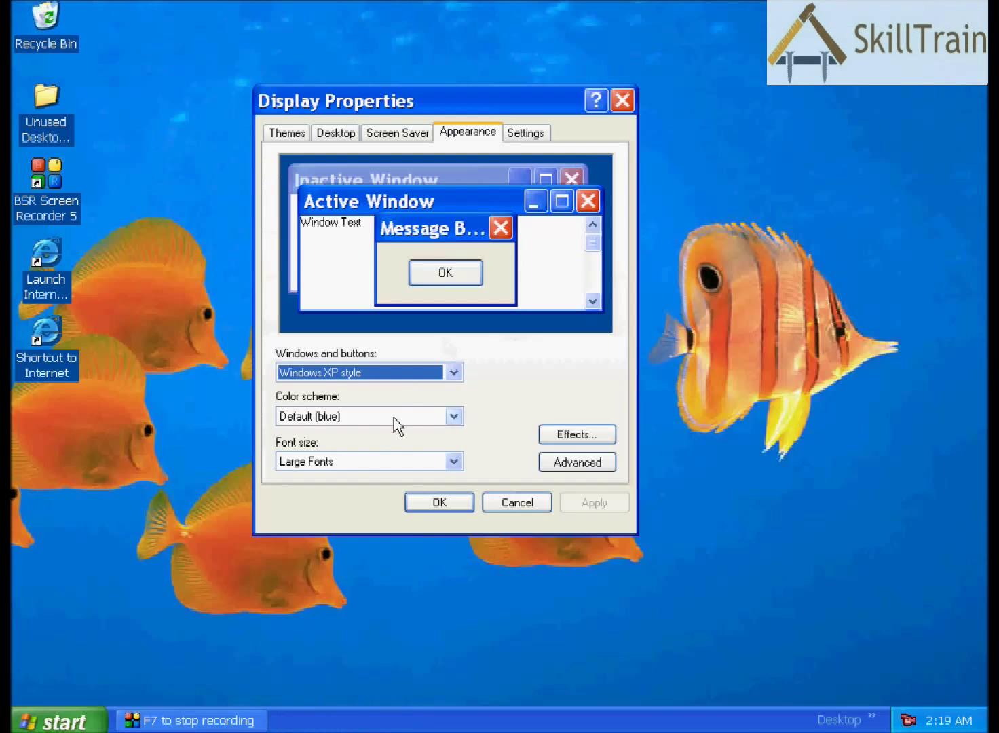
{"action": "left_click", "coordinate": [372, 461]}
{"action": "left_click", "coordinate": [332, 503]}
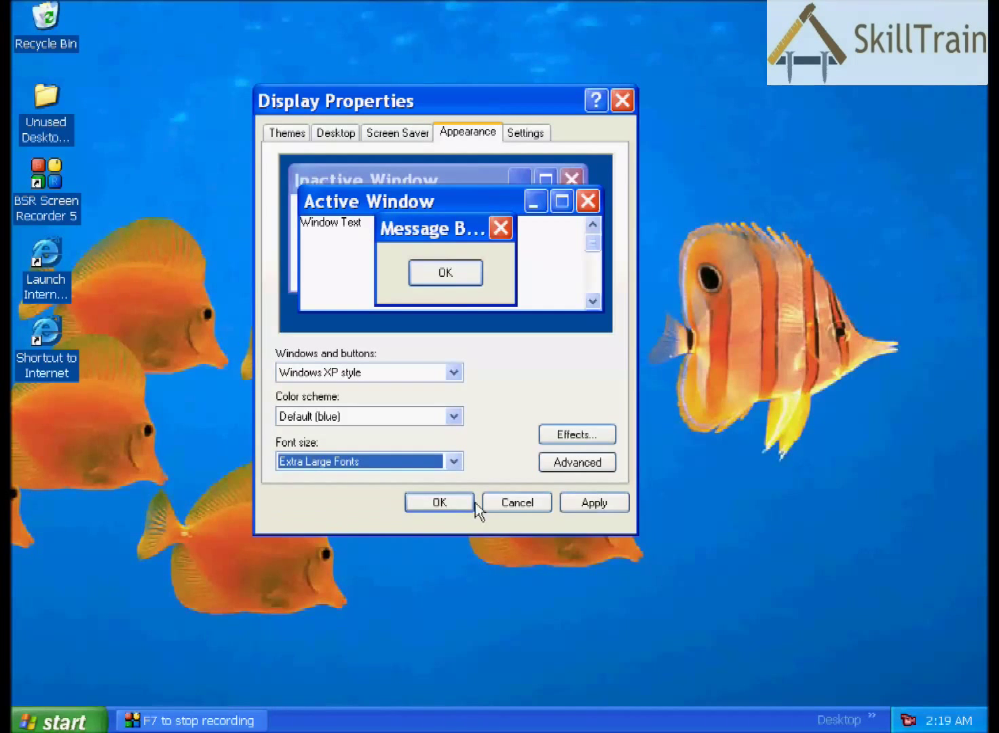
{"action": "left_click", "coordinate": [584, 508]}
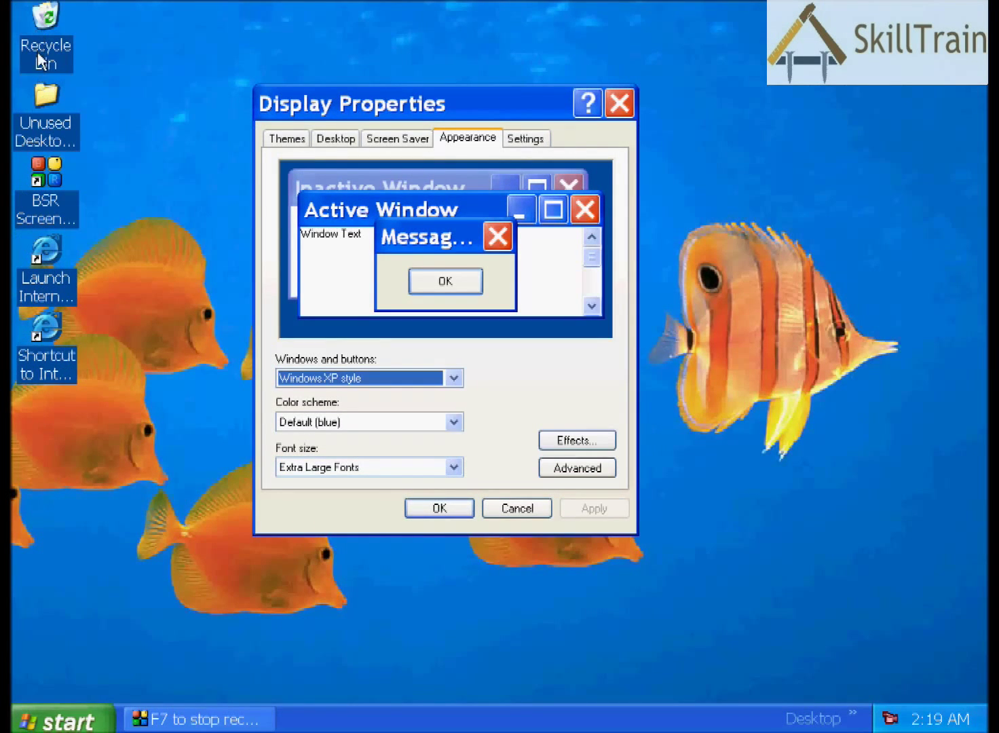
Check the enlarged text in the Start menu and the My Computer window, and close that window.
{"action": "left_click", "coordinate": [62, 719]}
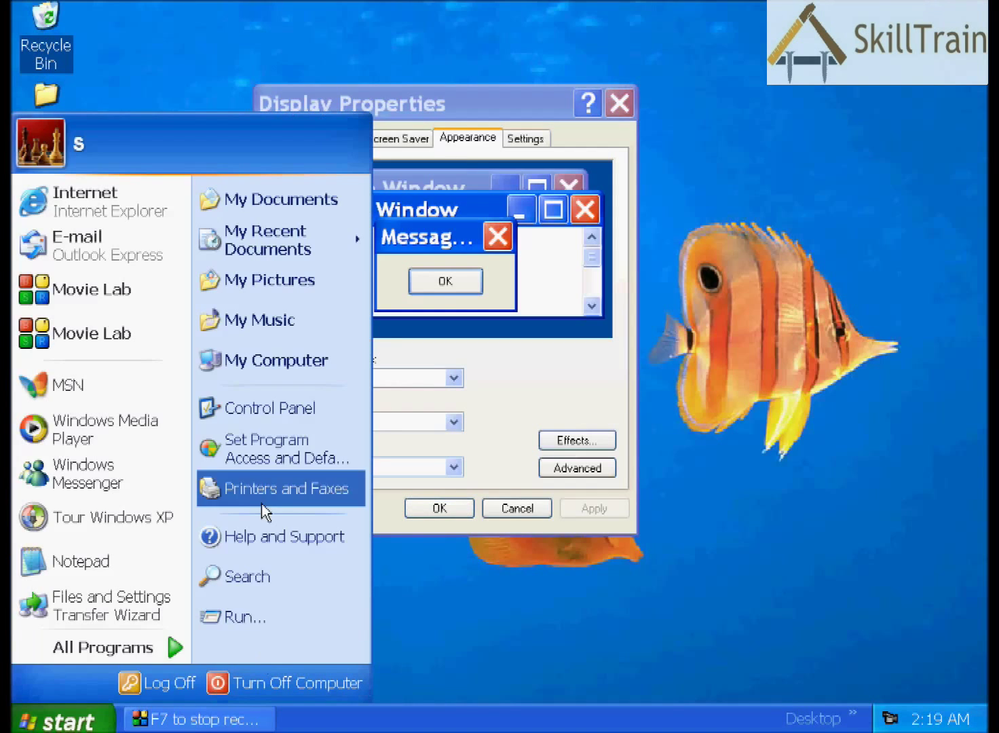
{"action": "left_click", "coordinate": [269, 367]}
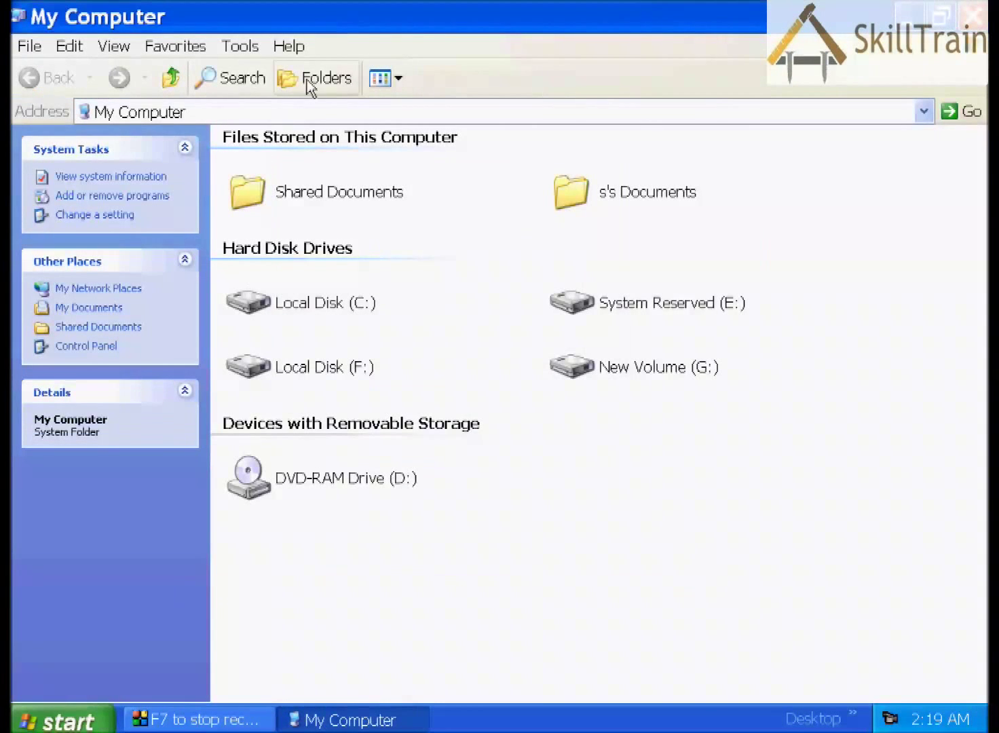
{"action": "left_click", "coordinate": [973, 15]}
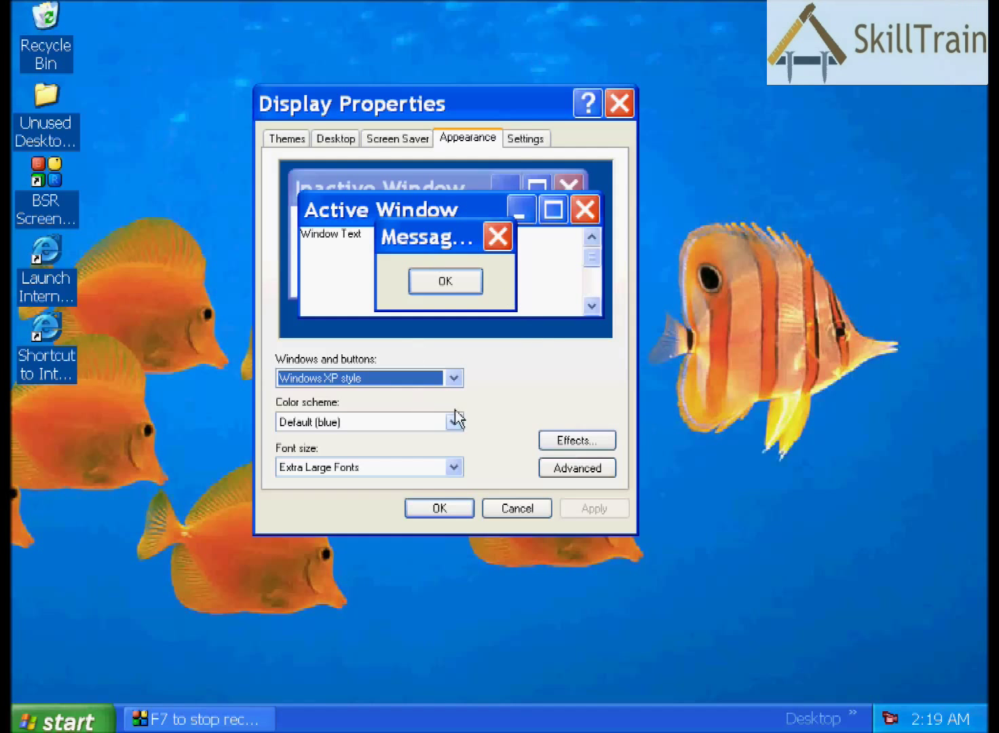
Lower the screen resolution to 800 by 600 pixels, apply it and keep the new monitor settings.
{"action": "left_click", "coordinate": [525, 139]}
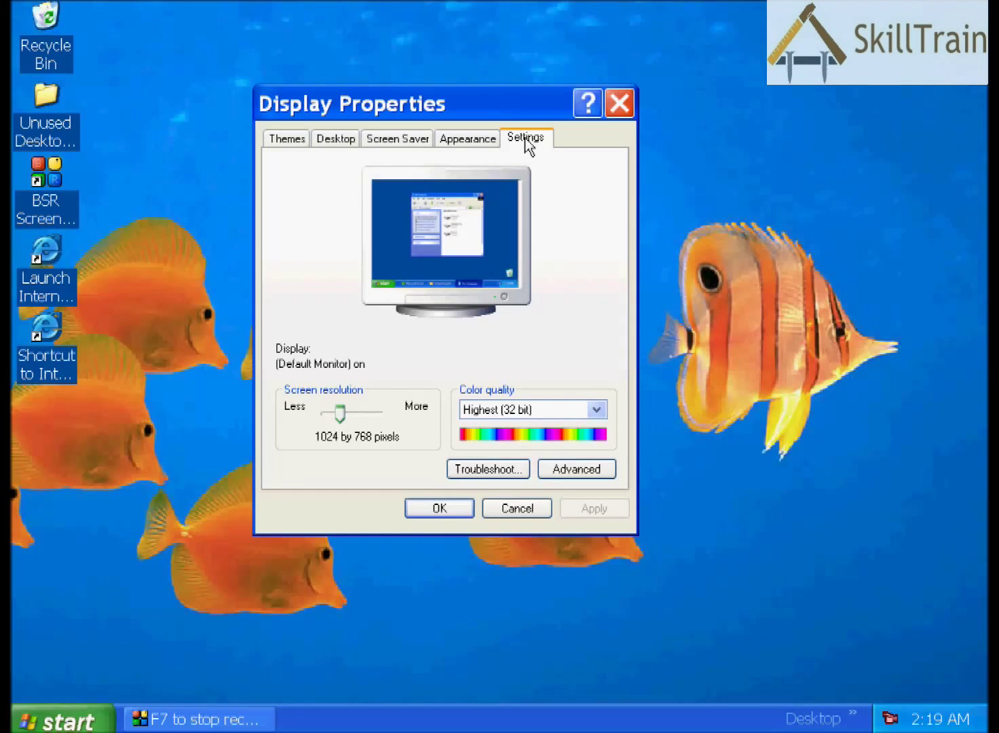
{"action": "left_click_drag", "start_coordinate": [333, 420], "coordinate": [306, 417]}
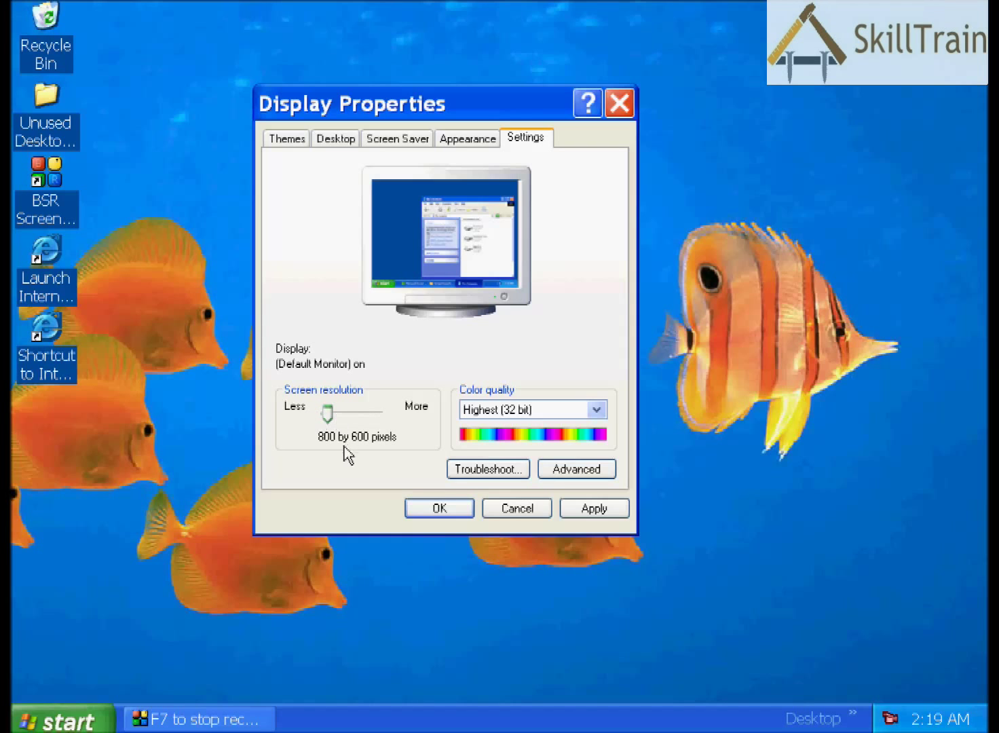
{"action": "left_click", "coordinate": [573, 508]}
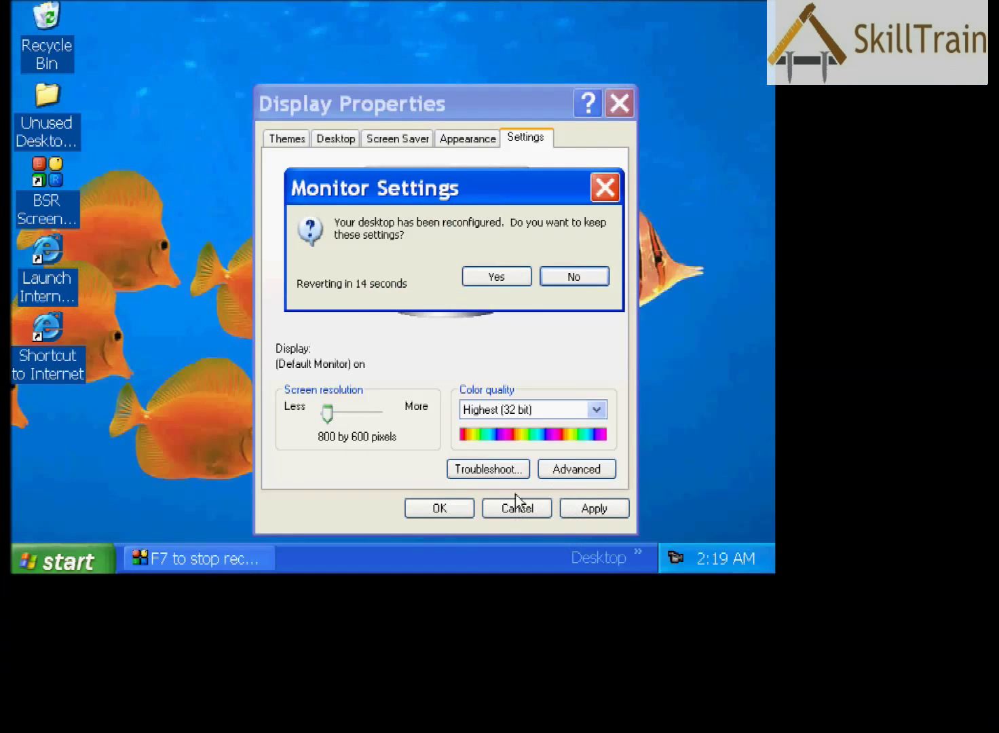
{"action": "left_click", "coordinate": [496, 276]}
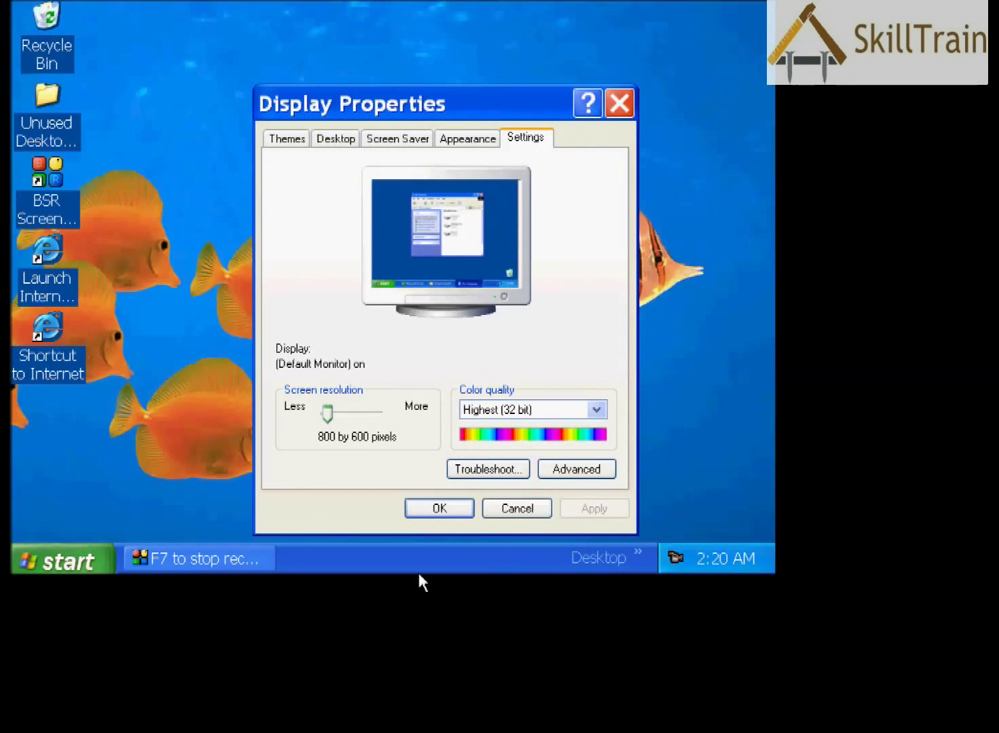
Set the screen resolution back to 1024 by 768 pixels and accept the monitor settings.
{"action": "left_click", "coordinate": [344, 422]}
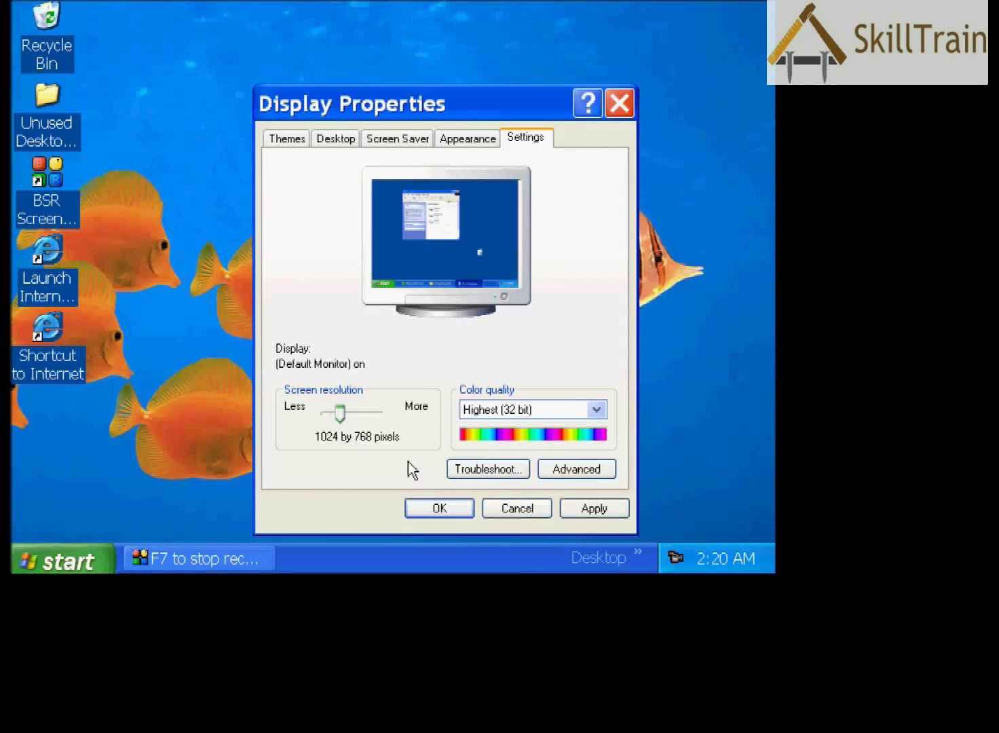
{"action": "left_click", "coordinate": [615, 513]}
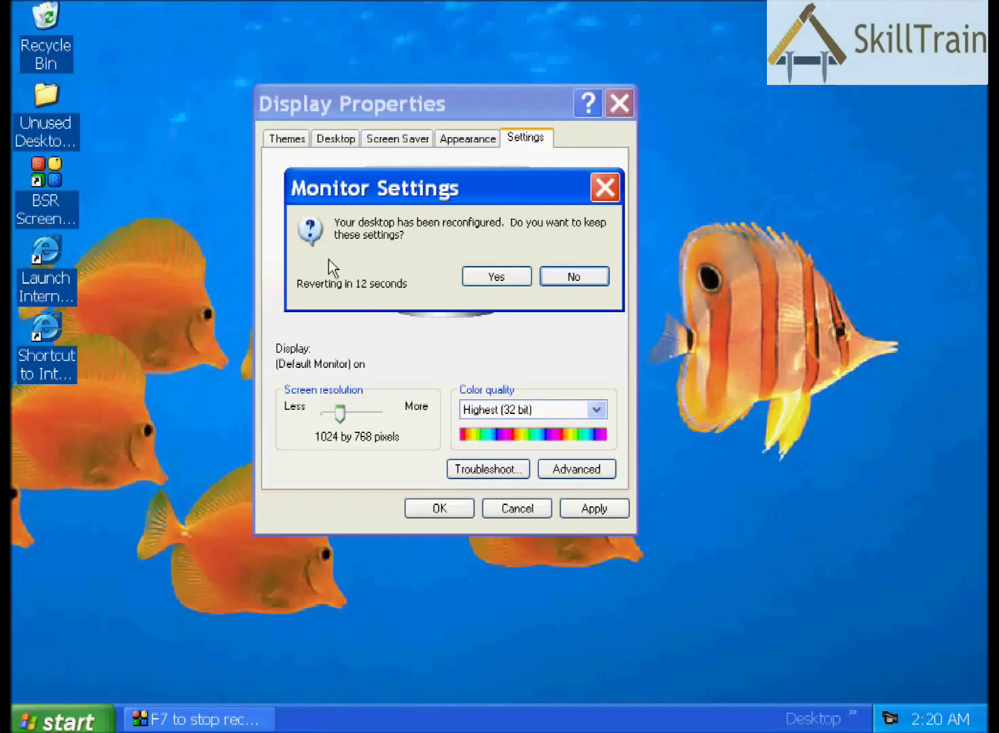
{"action": "left_click", "coordinate": [496, 276]}
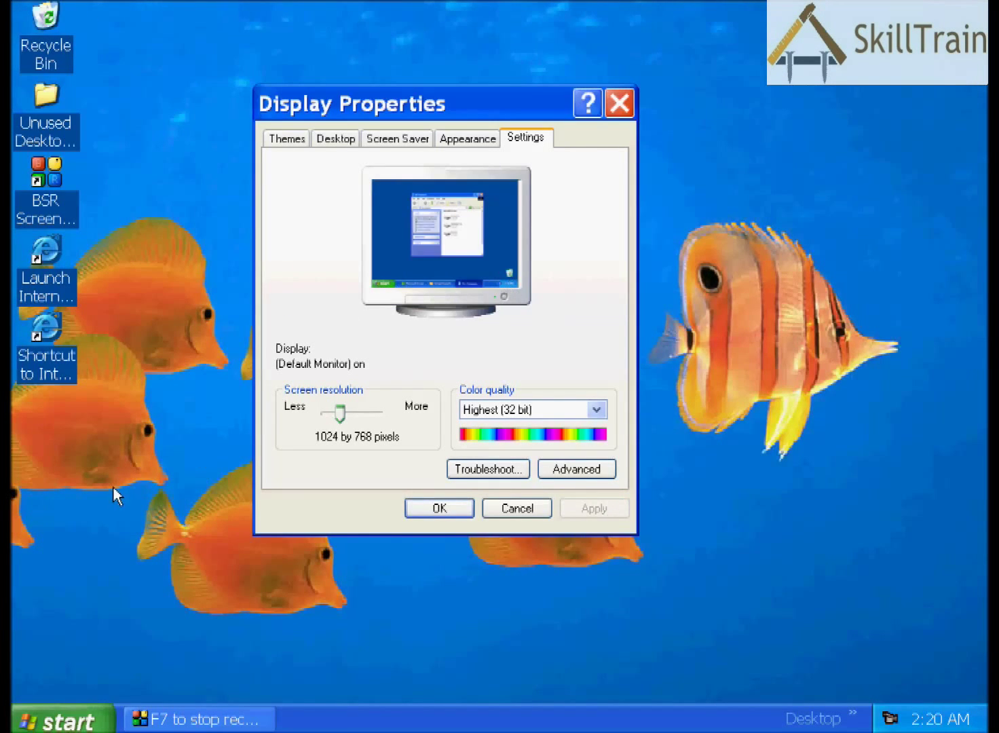
Raise the screen resolution to 1280 by 1024 pixels, apply it and keep the settings.
{"action": "left_click", "coordinate": [352, 426]}
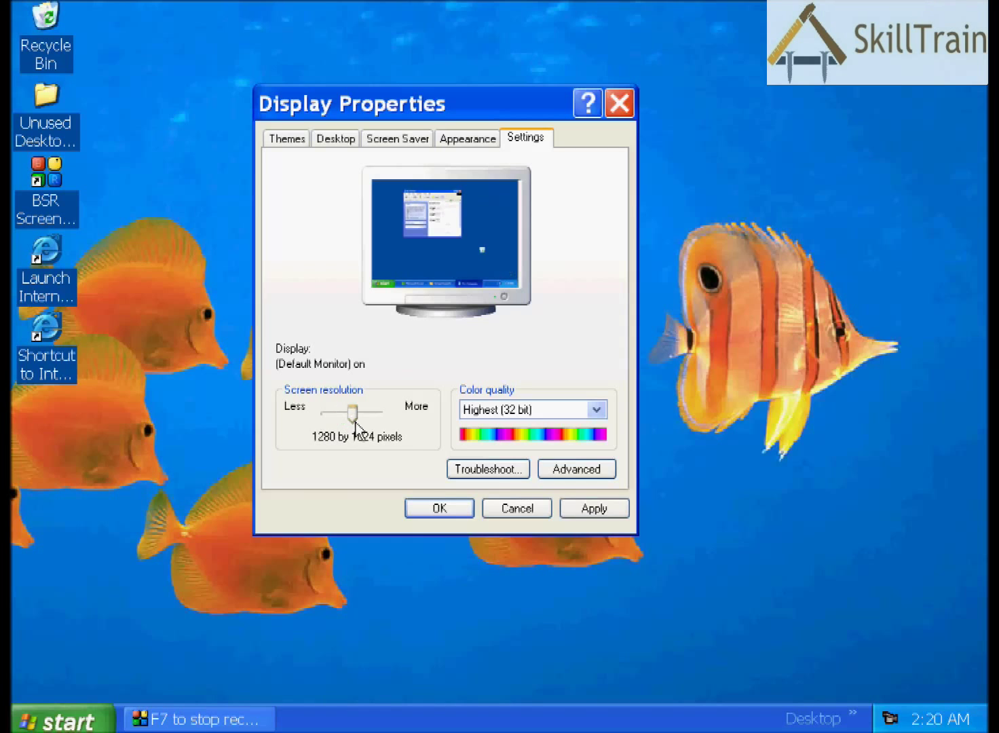
{"action": "left_click", "coordinate": [585, 507]}
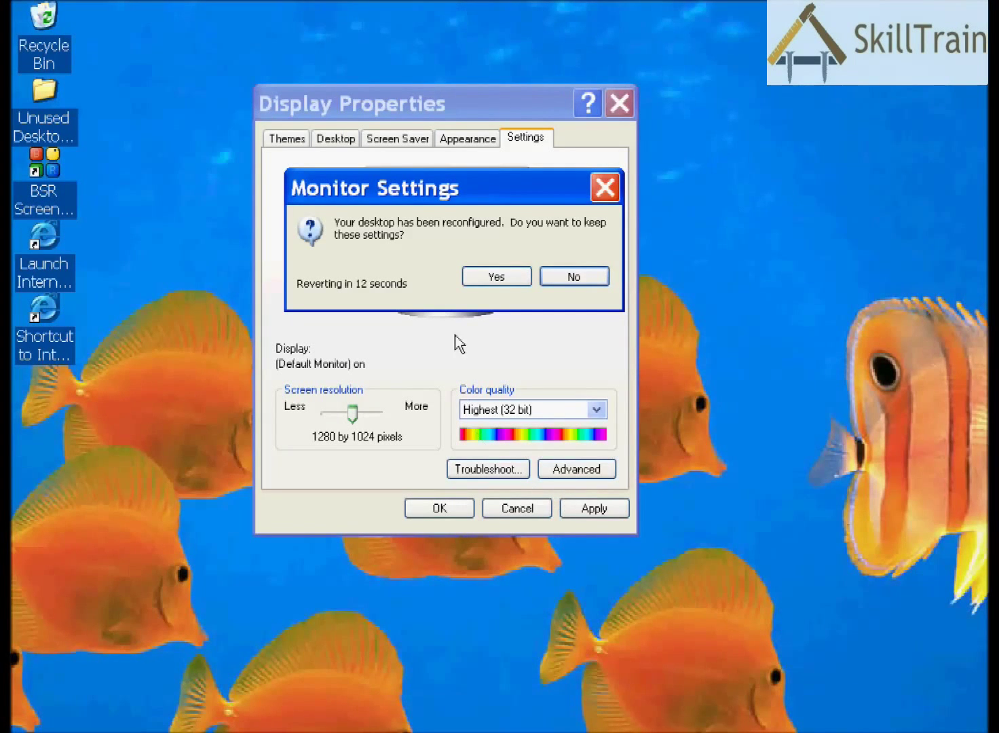
{"action": "left_click", "coordinate": [482, 279]}
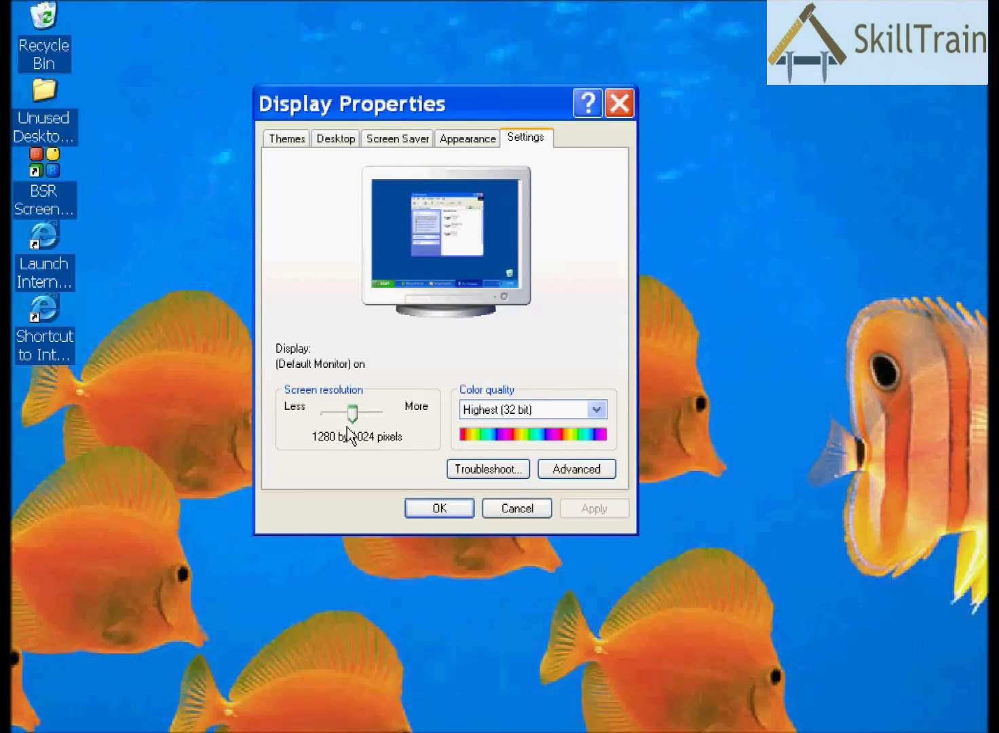
Return the screen resolution to 1024 by 768 pixels, keep the settings and close Display Properties.
{"action": "left_click_drag", "start_coordinate": [349, 428], "coordinate": [339, 425]}
{"action": "left_click", "coordinate": [591, 515]}
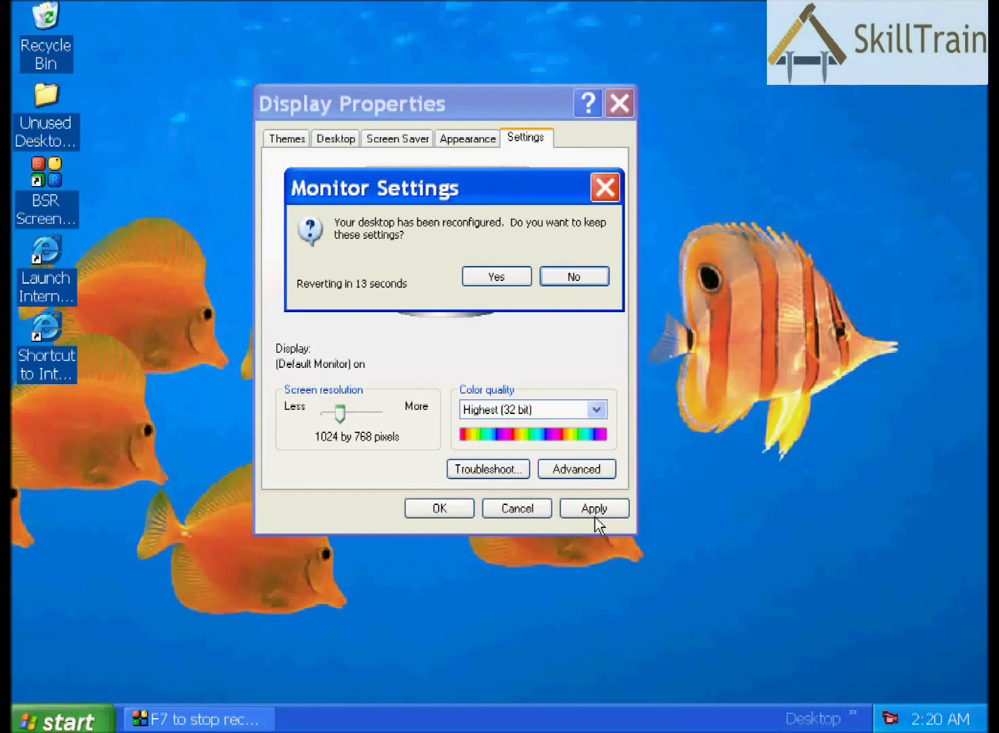
{"action": "left_click", "coordinate": [519, 276]}
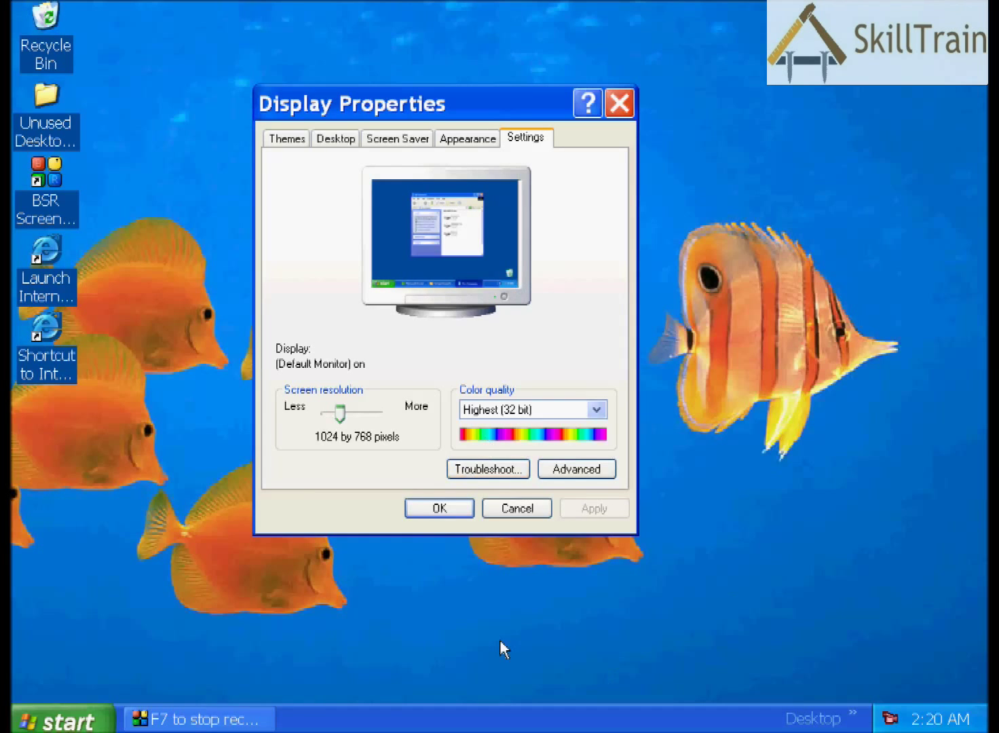
{"action": "left_click", "coordinate": [516, 509]}
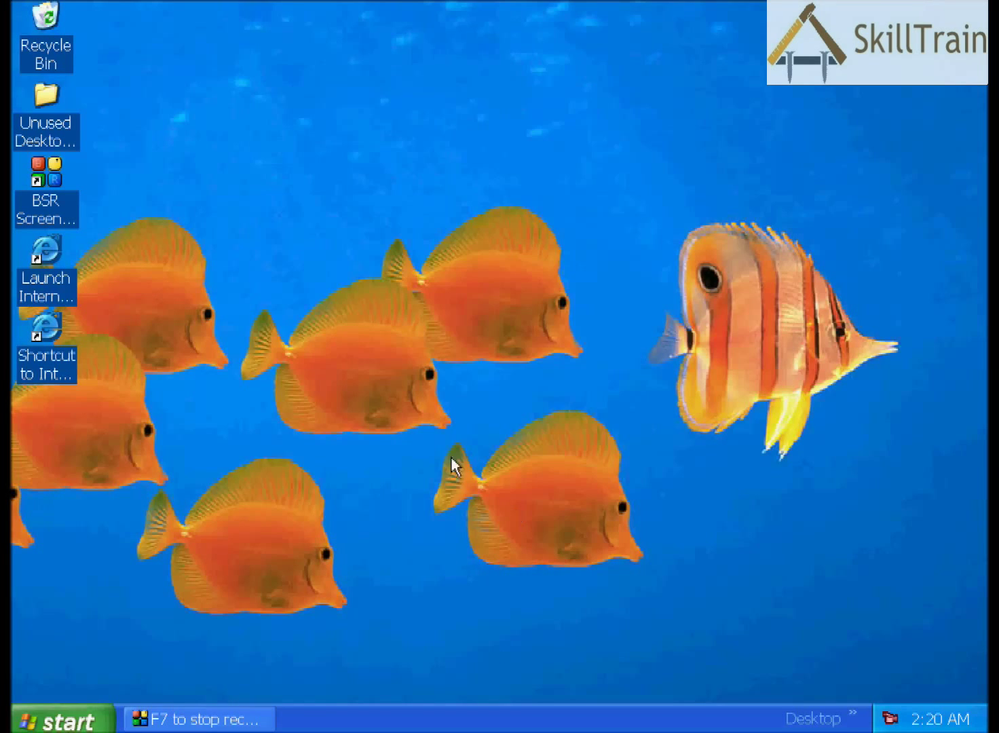
Refresh the desktop.
{"action": "right_click", "coordinate": [389, 173]}
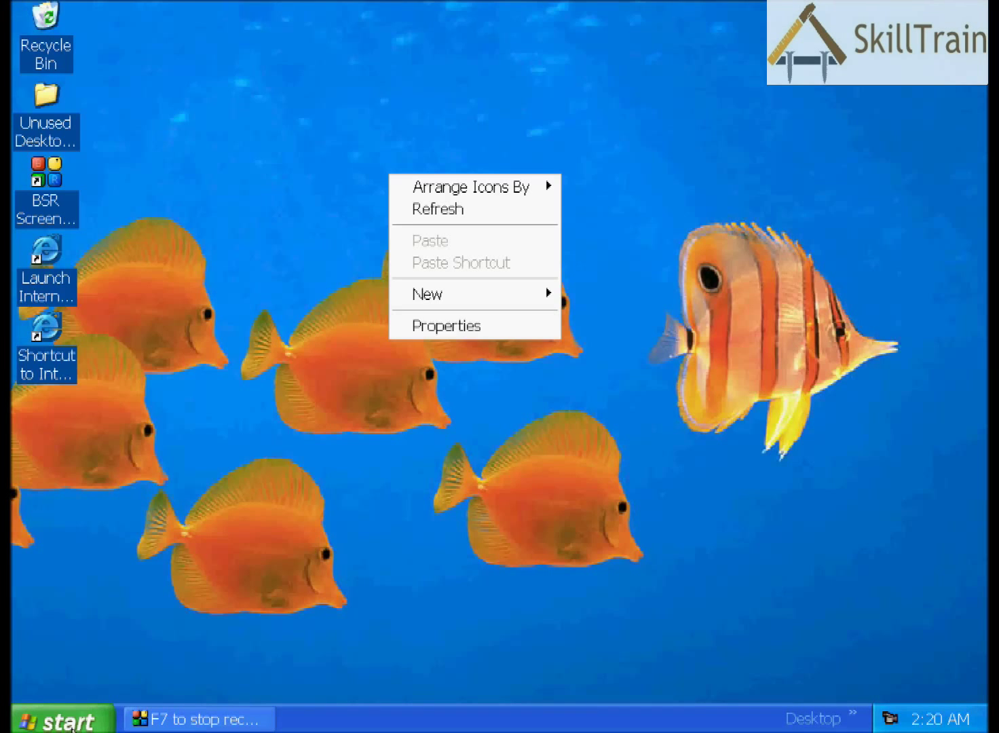
{"action": "left_click", "coordinate": [465, 212]}
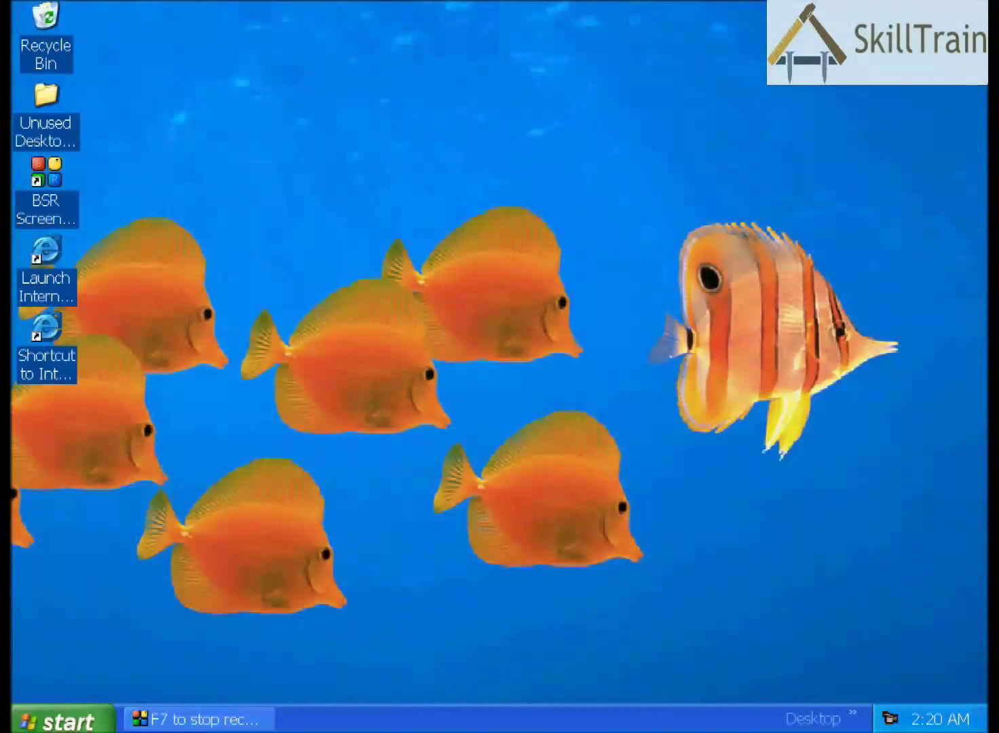
Enable the Windows Media Player and Links toolbars on the taskbar.
{"action": "right_click", "coordinate": [608, 727]}
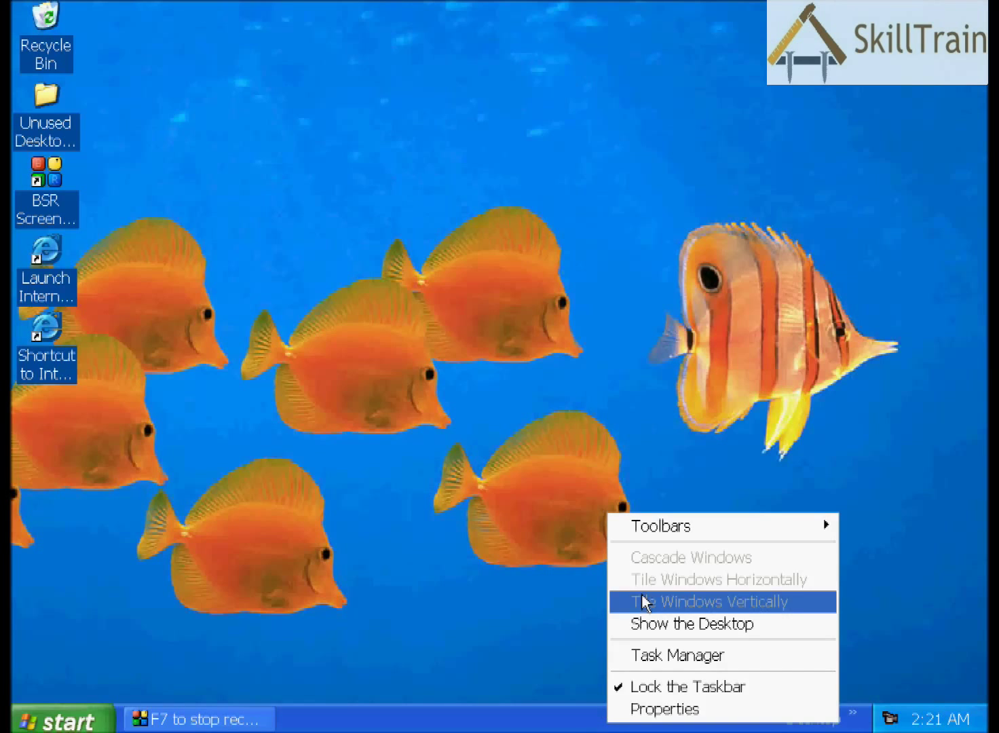
{"action": "mouse_move", "coordinate": [653, 541]}
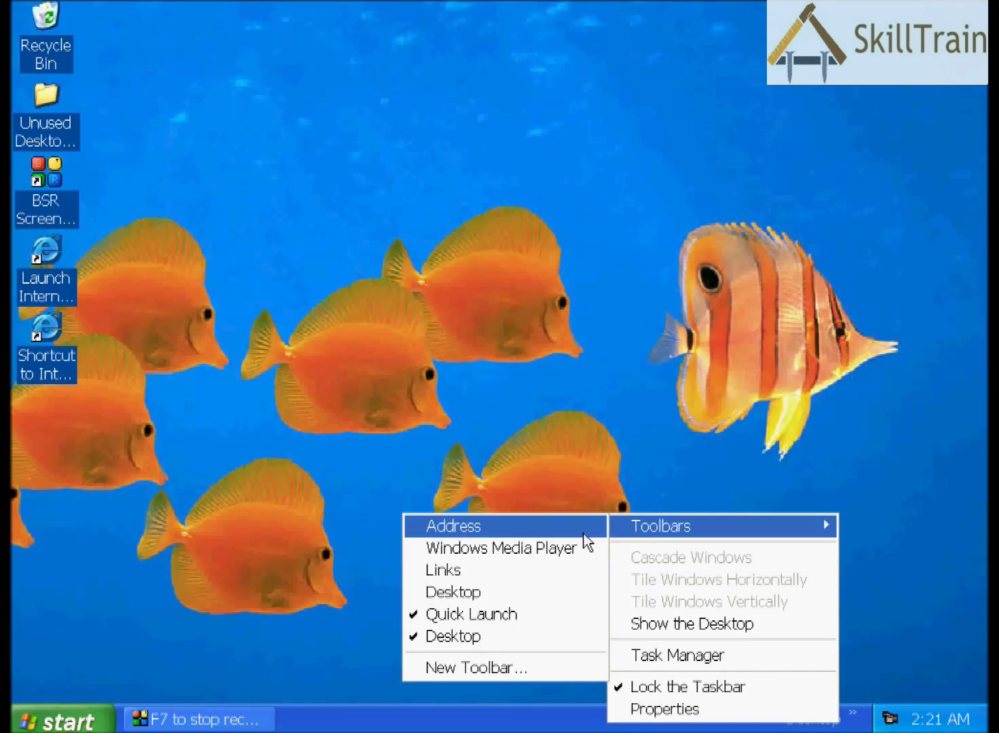
{"action": "left_click", "coordinate": [460, 550]}
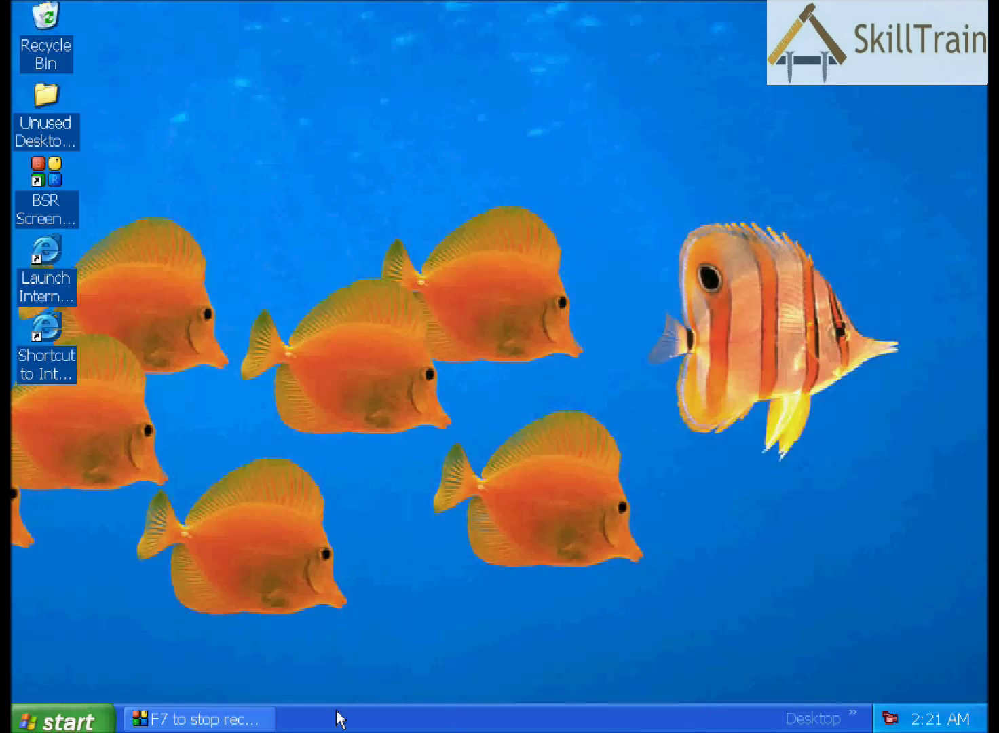
{"action": "right_click", "coordinate": [570, 718]}
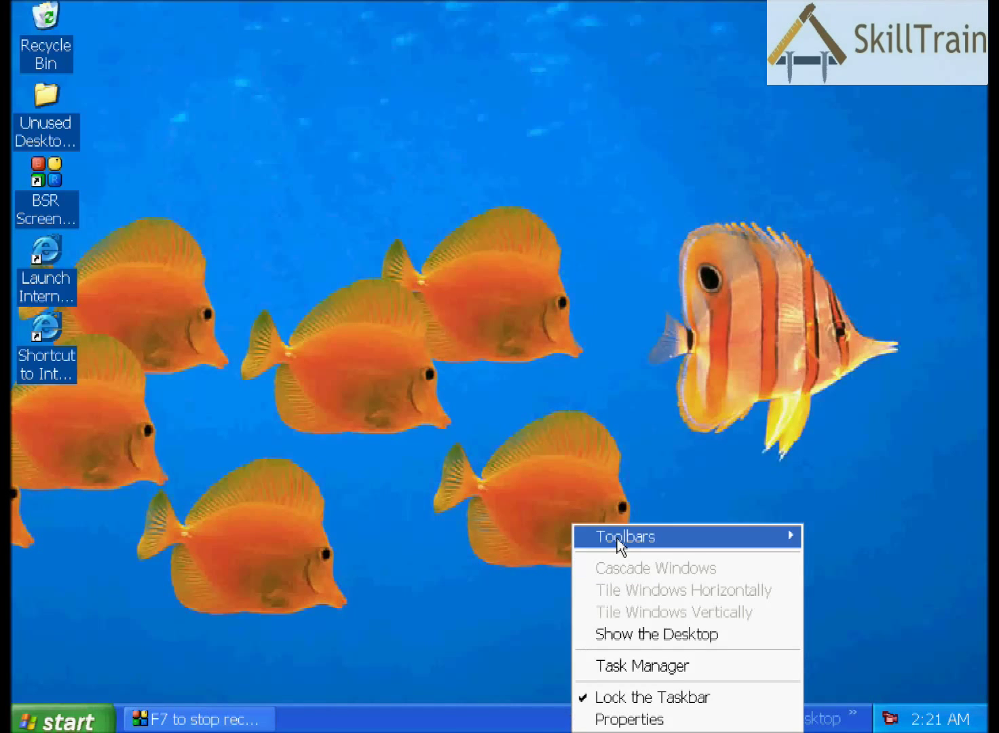
{"action": "mouse_move", "coordinate": [616, 540]}
{"action": "left_click", "coordinate": [454, 583]}
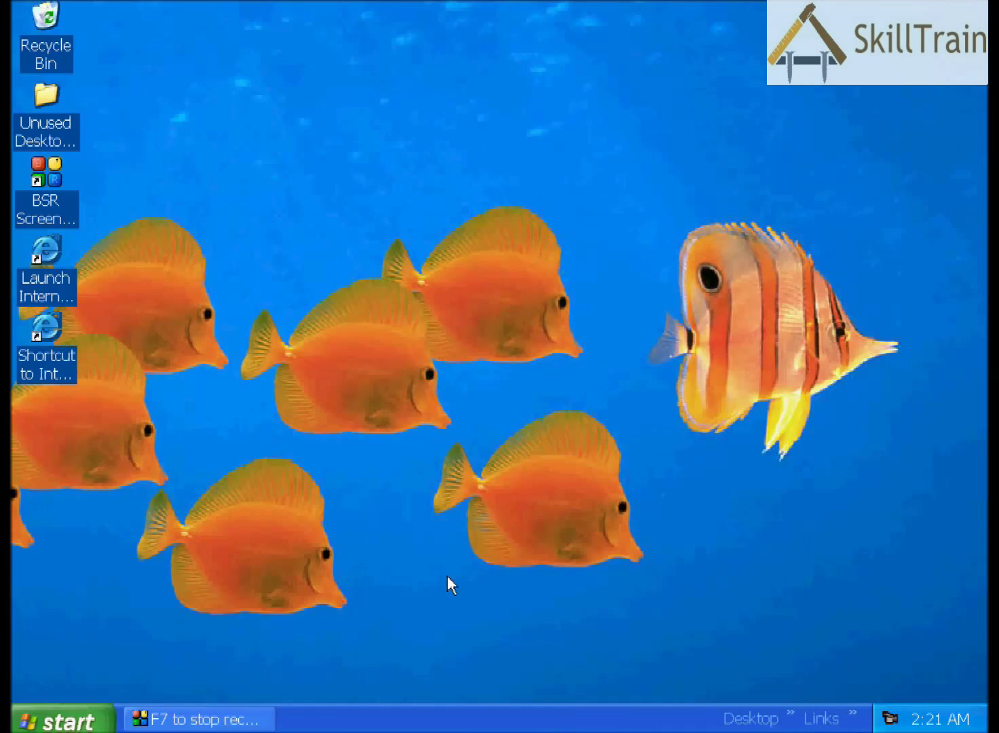
View the hidden items of the taskbar's Desktop toolbar and enable the additional, unchecked Desktop toolbar.
{"action": "left_click", "coordinate": [789, 714]}
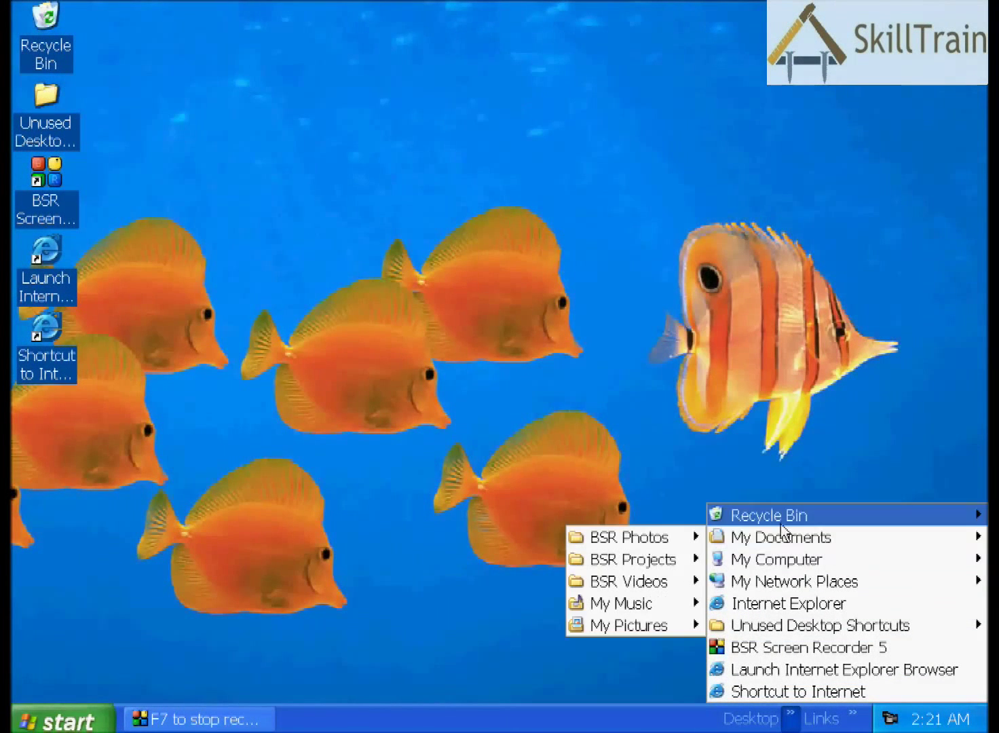
{"action": "left_click", "coordinate": [620, 725]}
{"action": "right_click", "coordinate": [620, 725]}
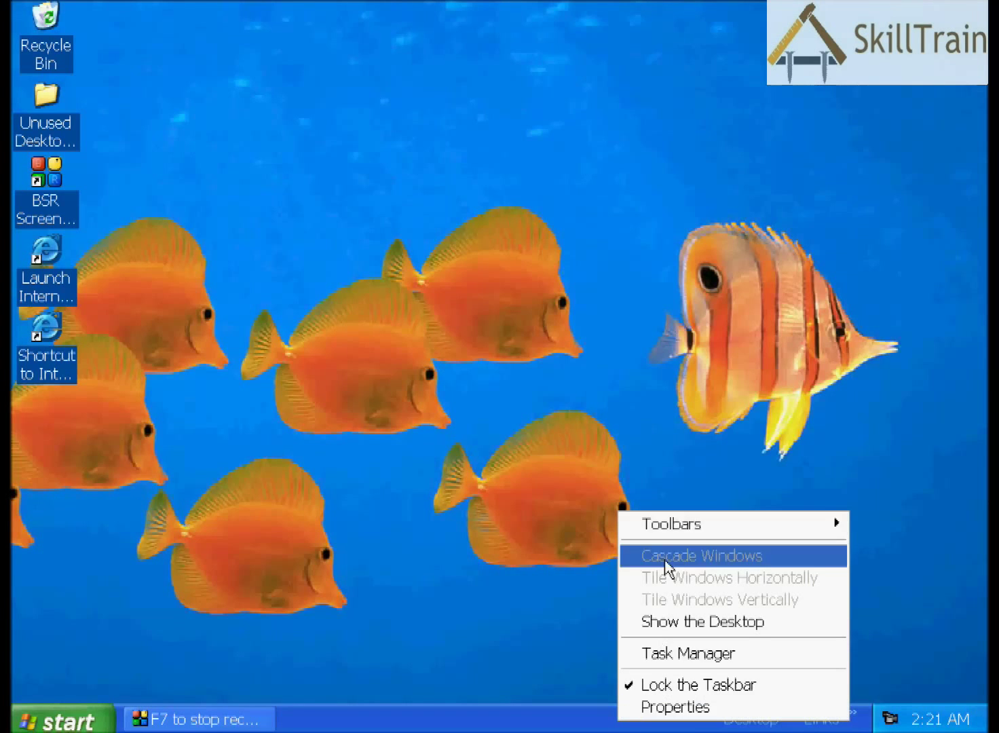
{"action": "mouse_move", "coordinate": [672, 526]}
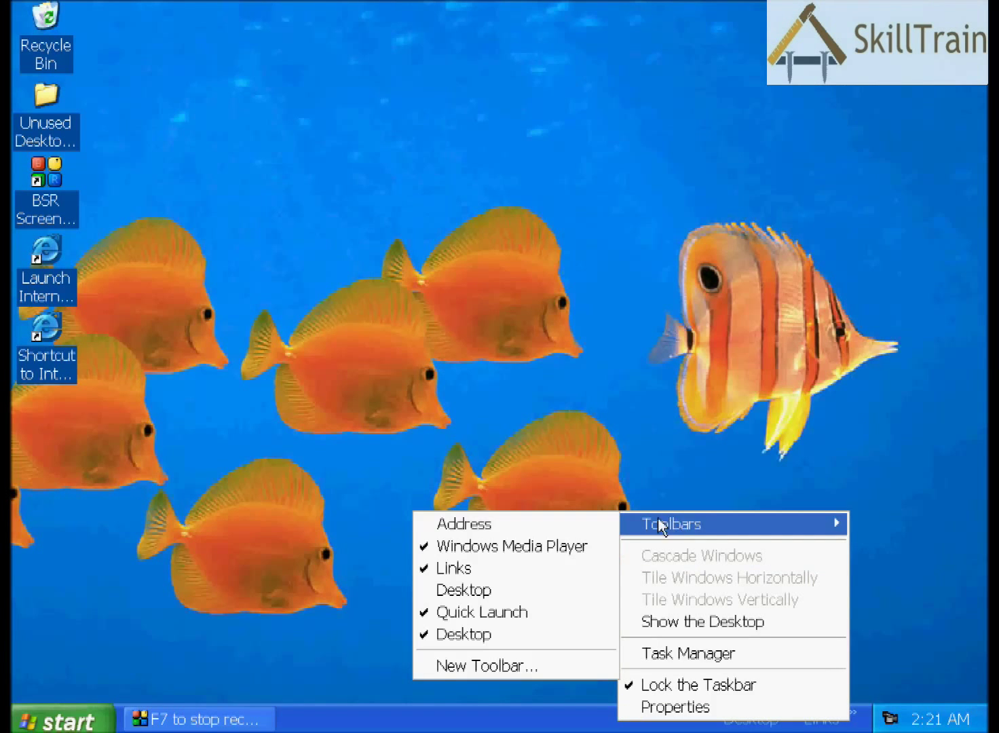
{"action": "left_click", "coordinate": [465, 589]}
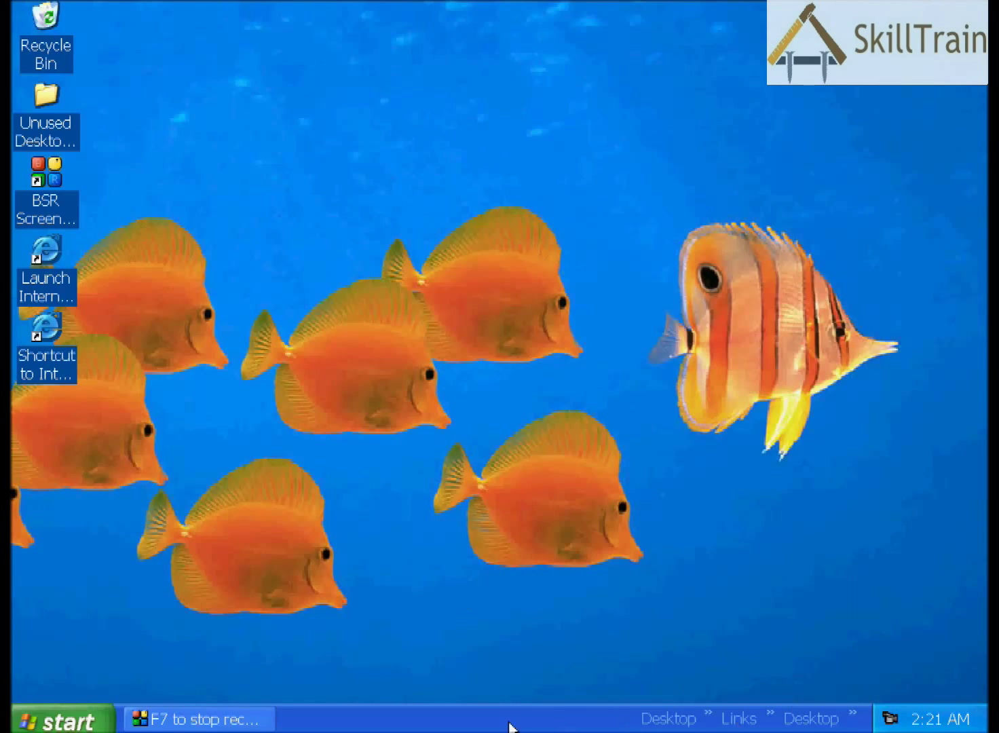
Open the taskbar properties, turn off Lock the taskbar and apply the change.
{"action": "right_click", "coordinate": [503, 724]}
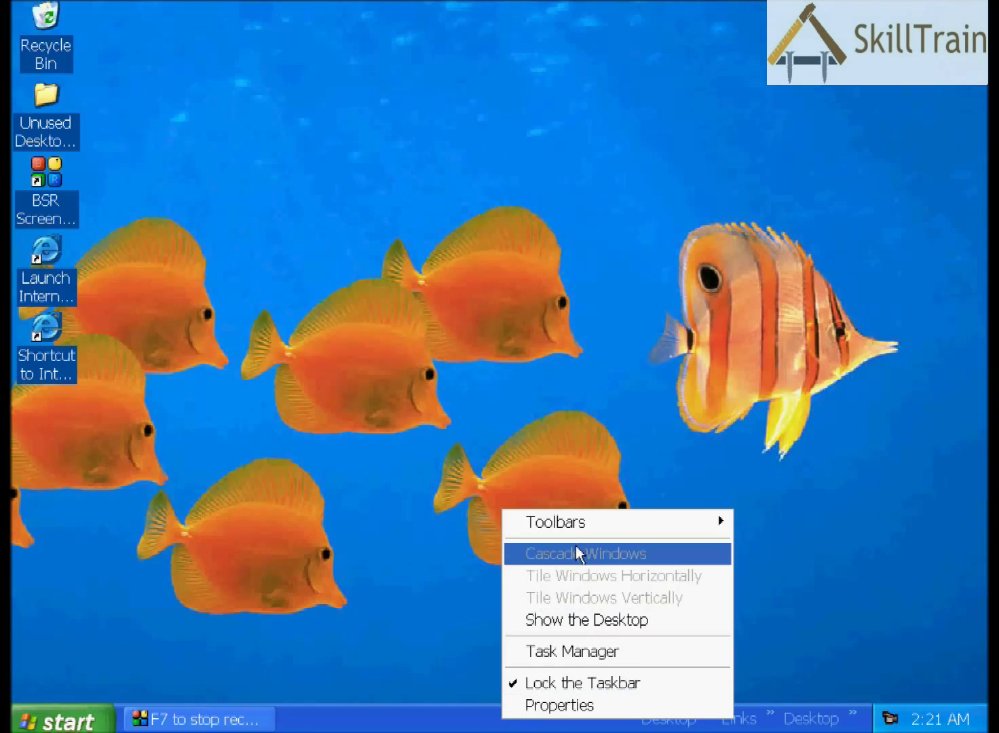
{"action": "mouse_move", "coordinate": [575, 528]}
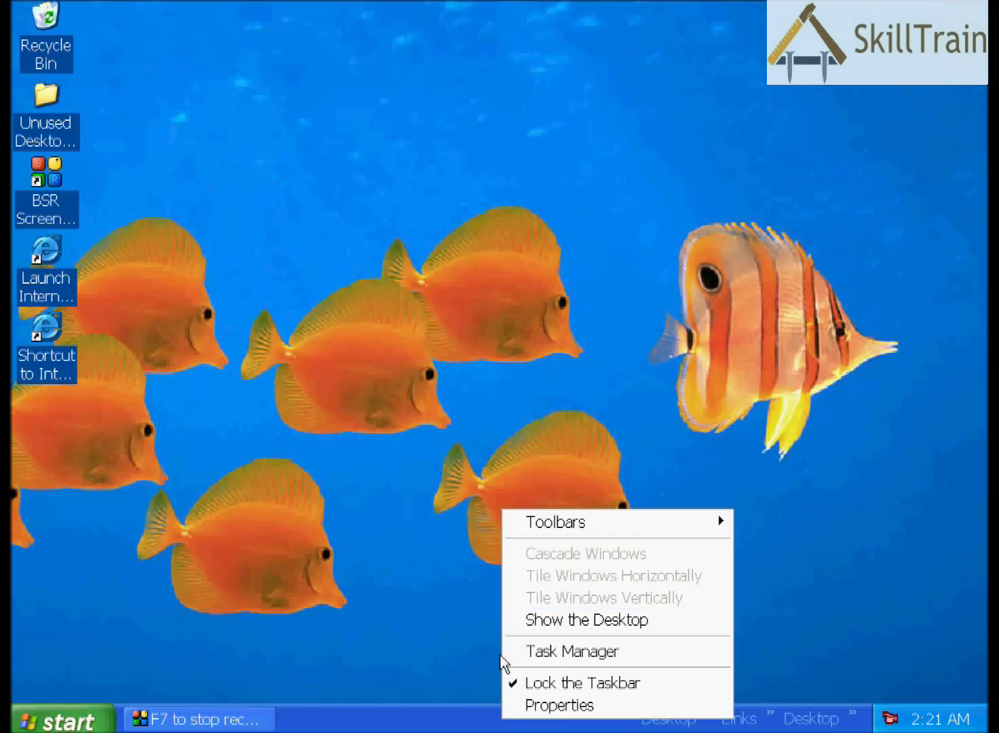
{"action": "left_click", "coordinate": [550, 706]}
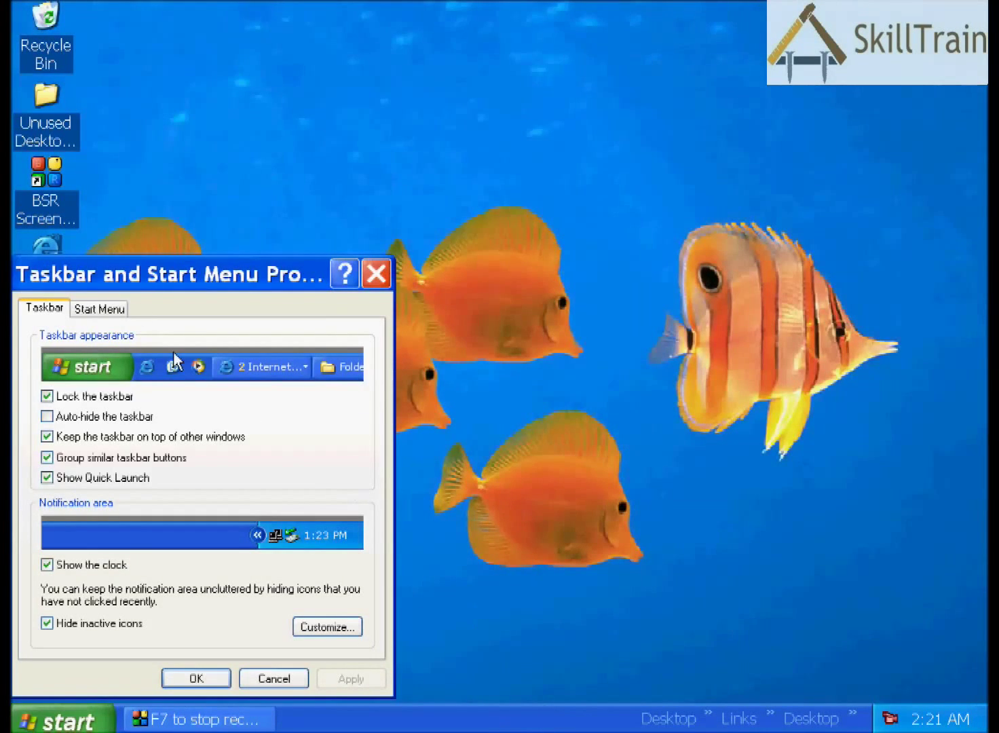
{"action": "left_click_drag", "start_coordinate": [146, 278], "coordinate": [387, 227]}
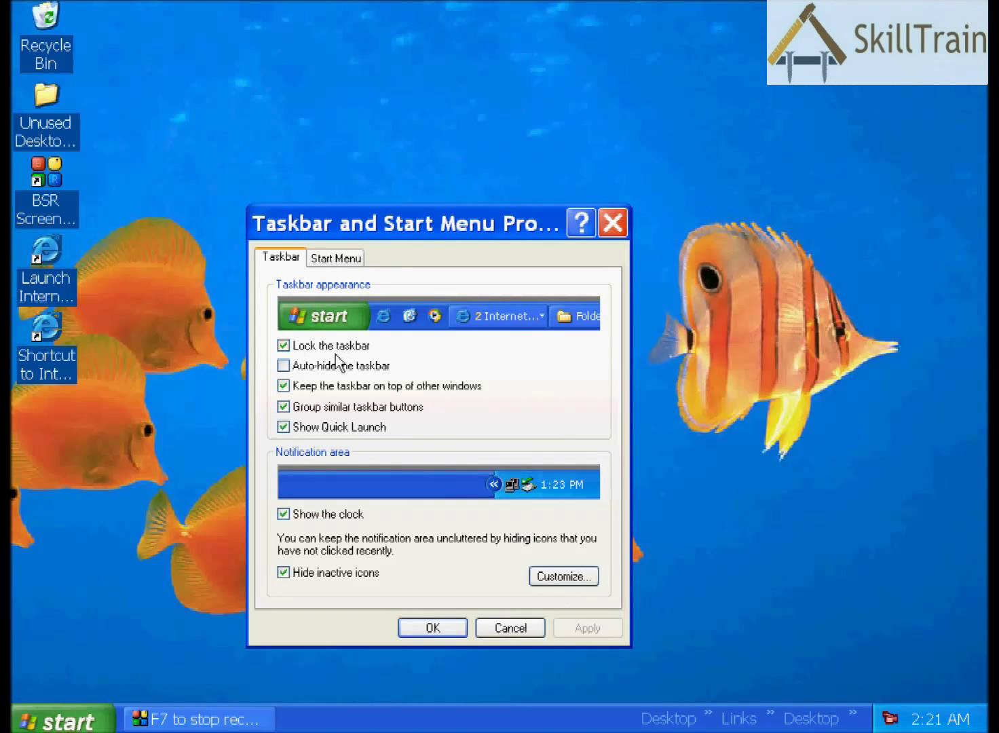
{"action": "left_click", "coordinate": [283, 348]}
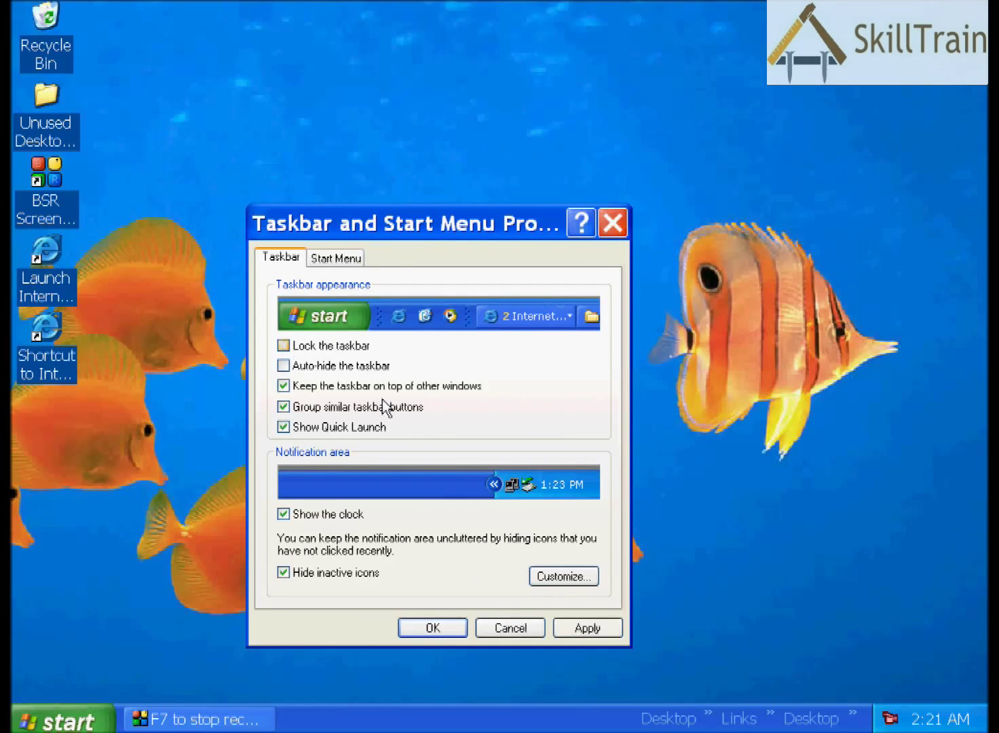
{"action": "left_click", "coordinate": [588, 628]}
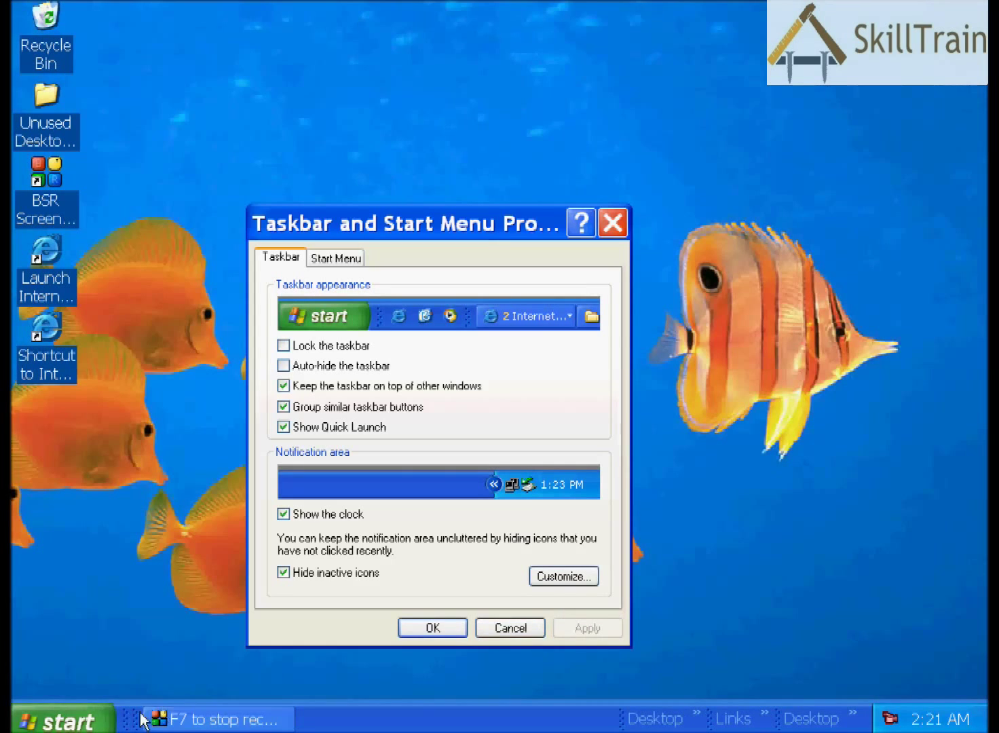
Widen the Quick Launch area, add the two Internet Explorer desktop shortcuts to it and narrow the area to fit them.
{"action": "left_click_drag", "start_coordinate": [135, 711], "coordinate": [241, 713]}
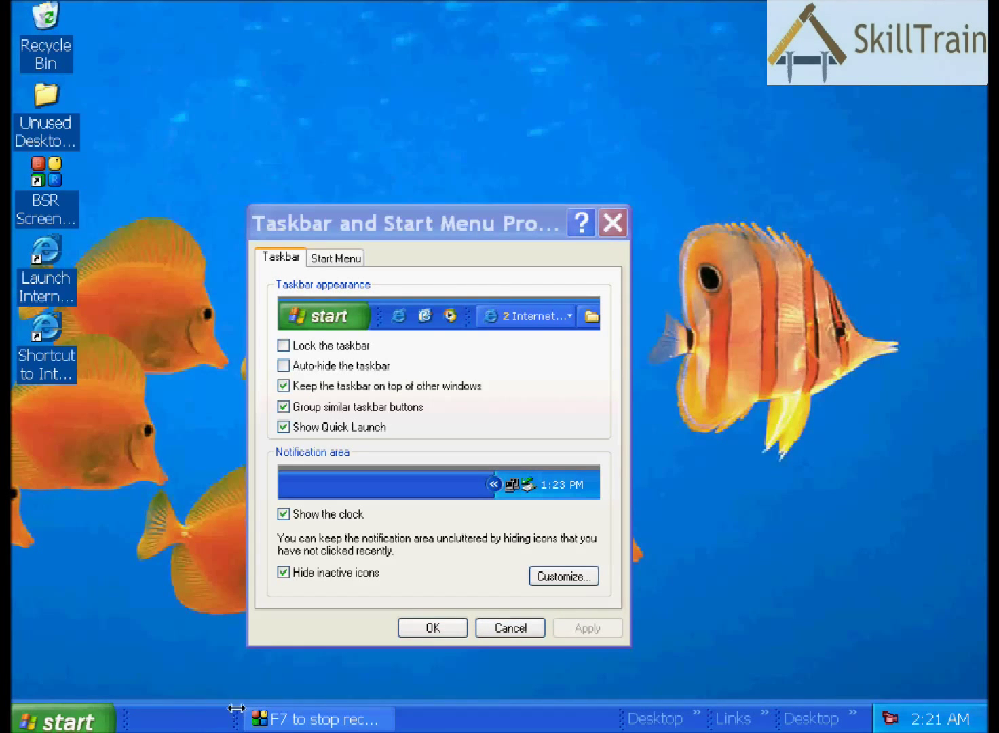
{"action": "left_click_drag", "start_coordinate": [24, 258], "coordinate": [175, 728]}
{"action": "left_click_drag", "start_coordinate": [45, 331], "coordinate": [216, 724]}
{"action": "left_click", "coordinate": [259, 721]}
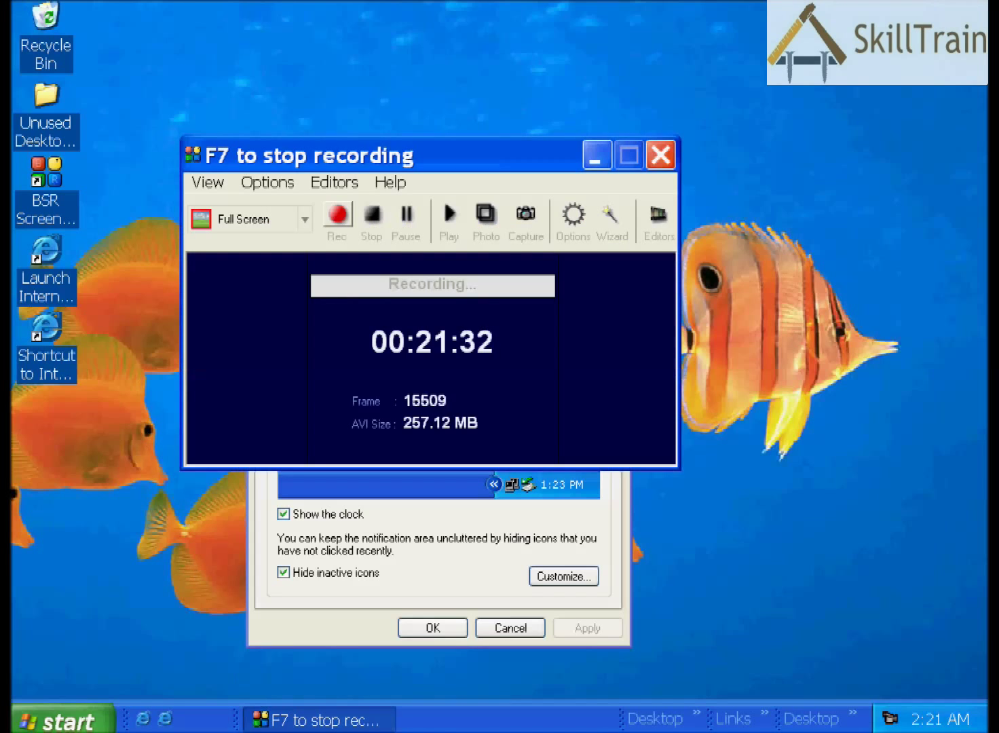
{"action": "left_click", "coordinate": [595, 155]}
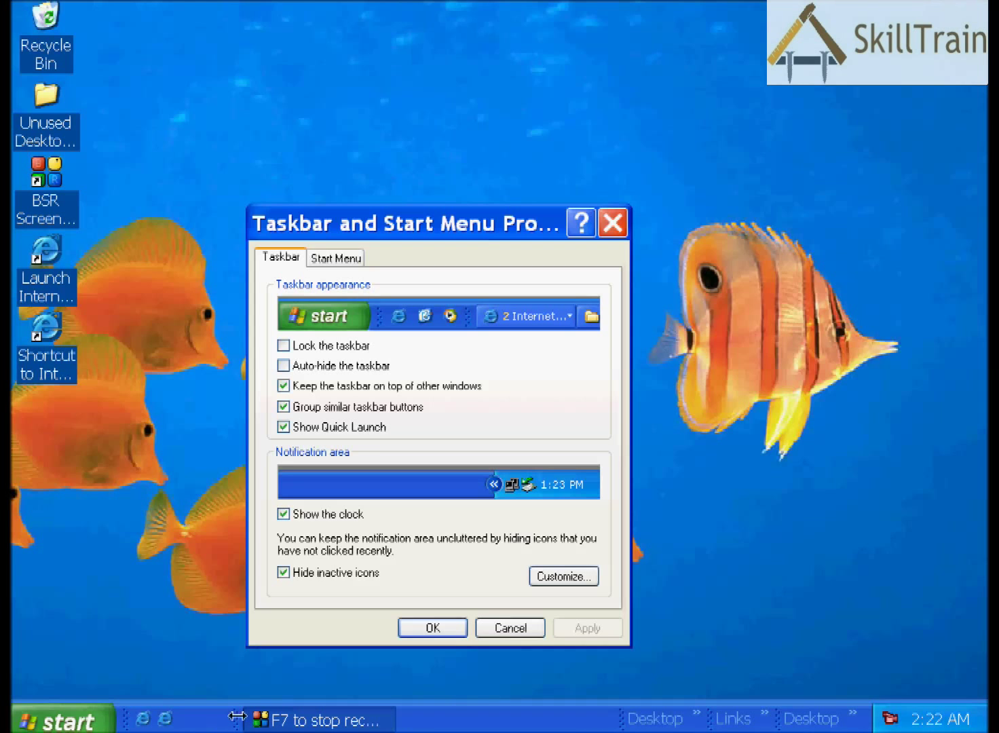
{"action": "left_click_drag", "start_coordinate": [237, 717], "coordinate": [191, 718]}
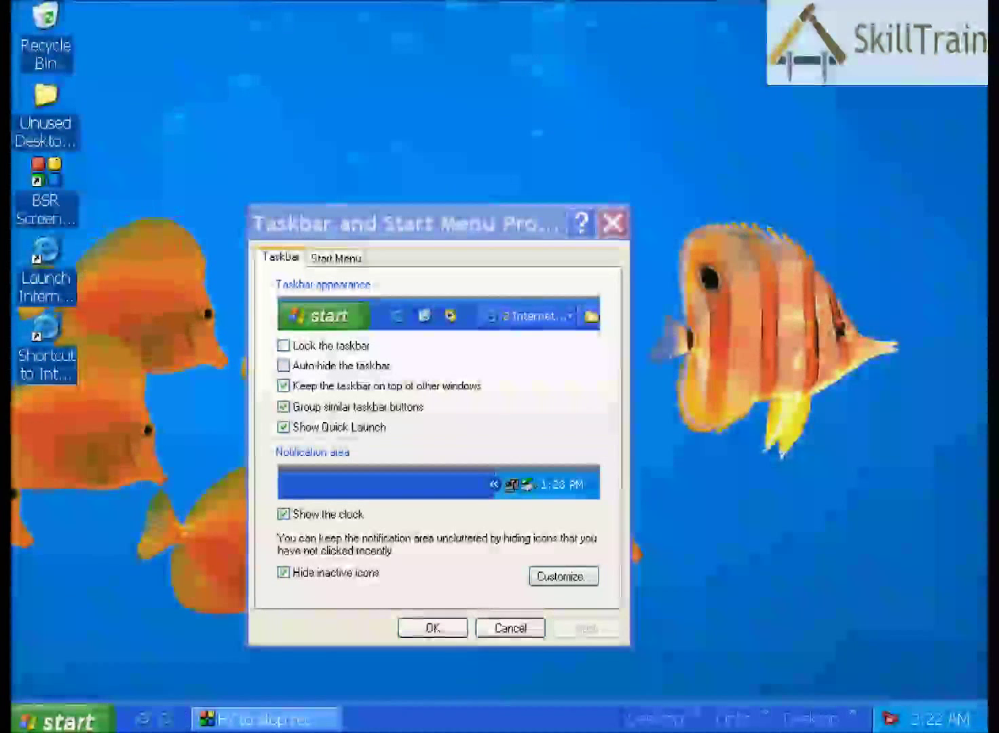
Turn on Lock the taskbar and Auto-hide the taskbar, and apply the settings.
{"action": "left_click", "coordinate": [281, 346]}
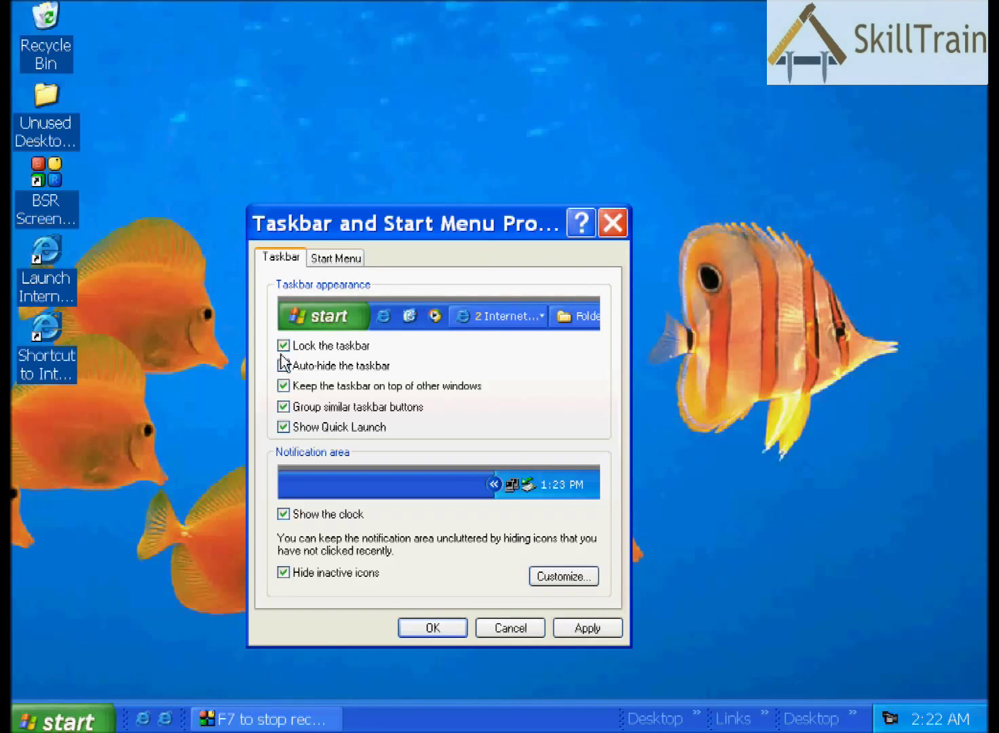
{"action": "left_click", "coordinate": [283, 346]}
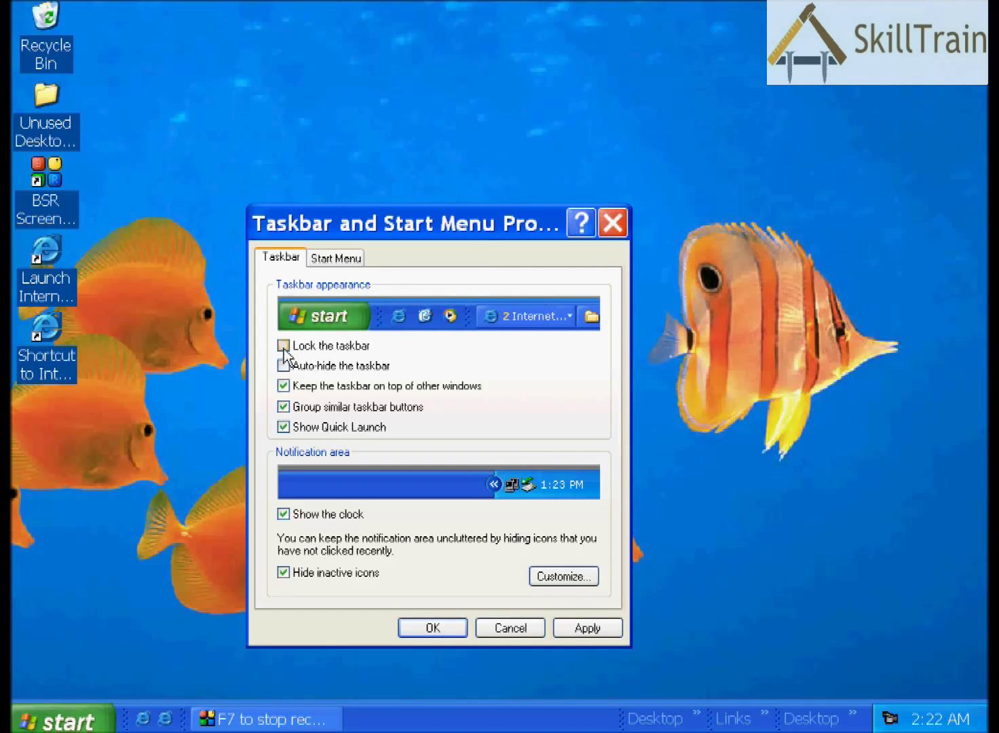
{"action": "left_click", "coordinate": [283, 346]}
{"action": "left_click", "coordinate": [284, 366]}
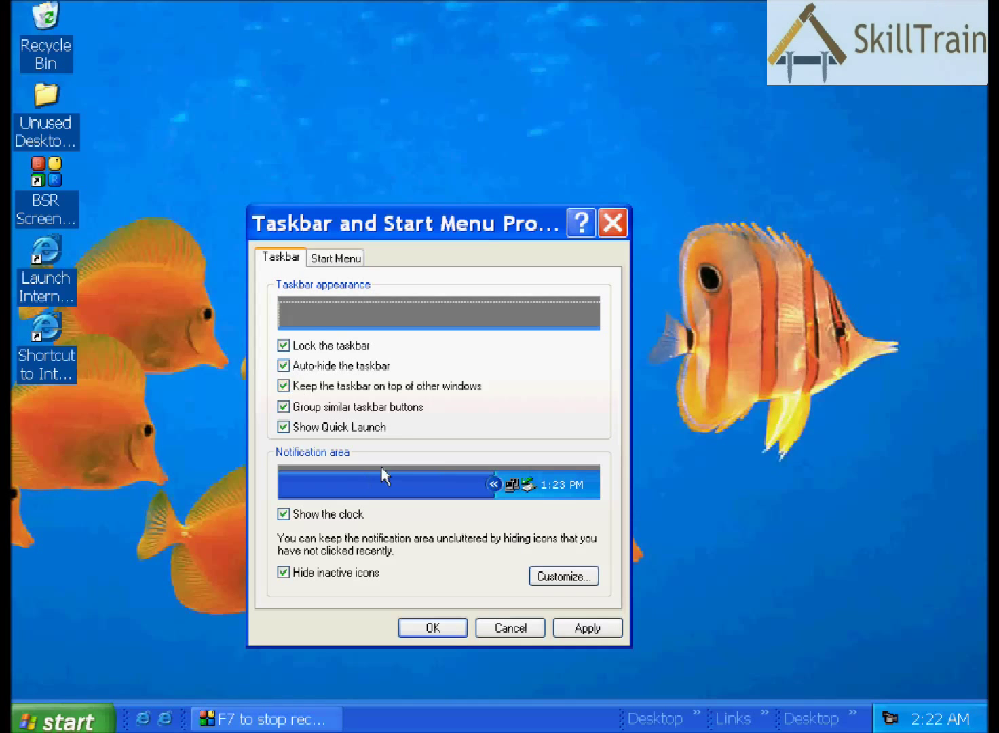
{"action": "left_click", "coordinate": [587, 628]}
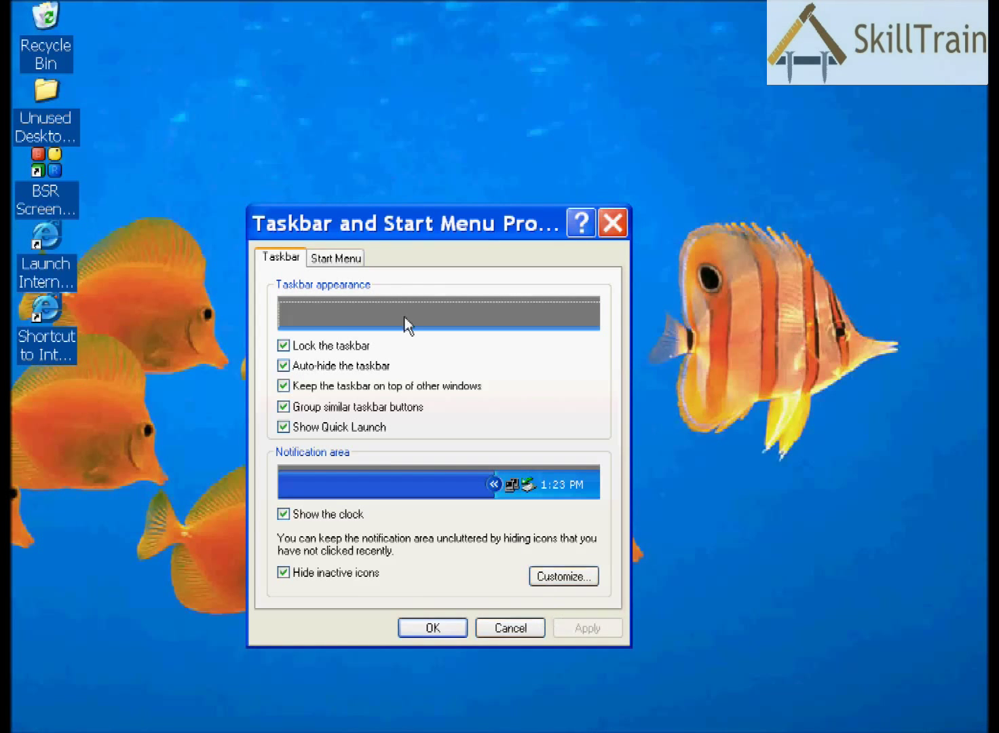
Reveal the hidden taskbar at the screen's lower edge, turn off Auto-hide the taskbar and apply the change.
{"action": "left_click_drag", "start_coordinate": [305, 224], "coordinate": [321, 46]}
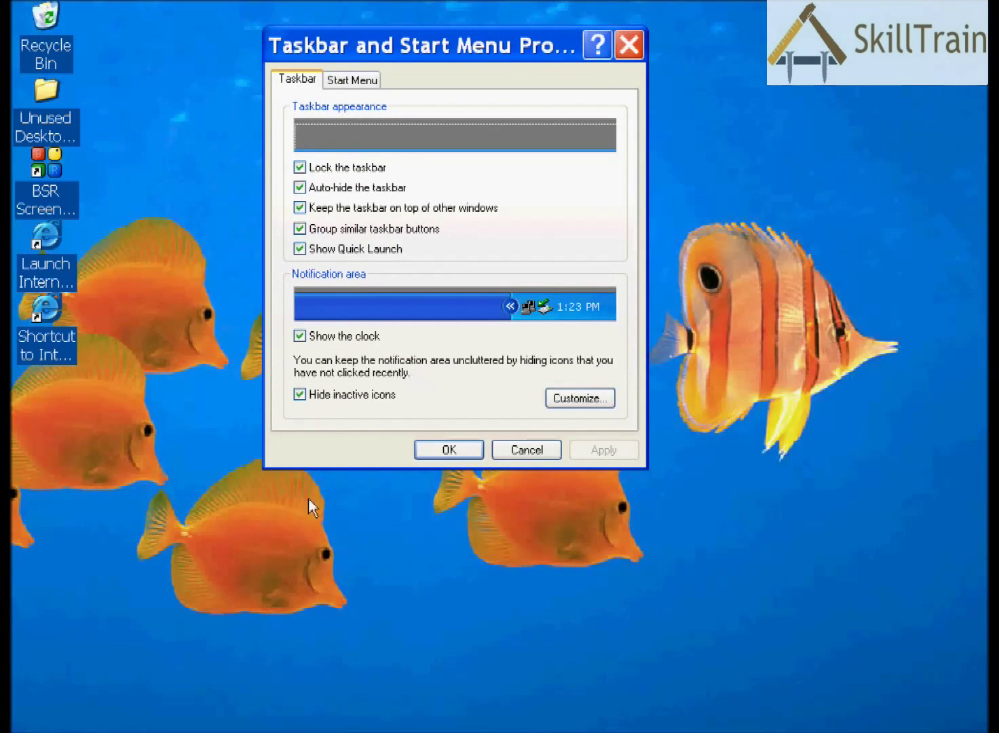
{"action": "mouse_move", "coordinate": [326, 730]}
{"action": "left_click", "coordinate": [301, 189]}
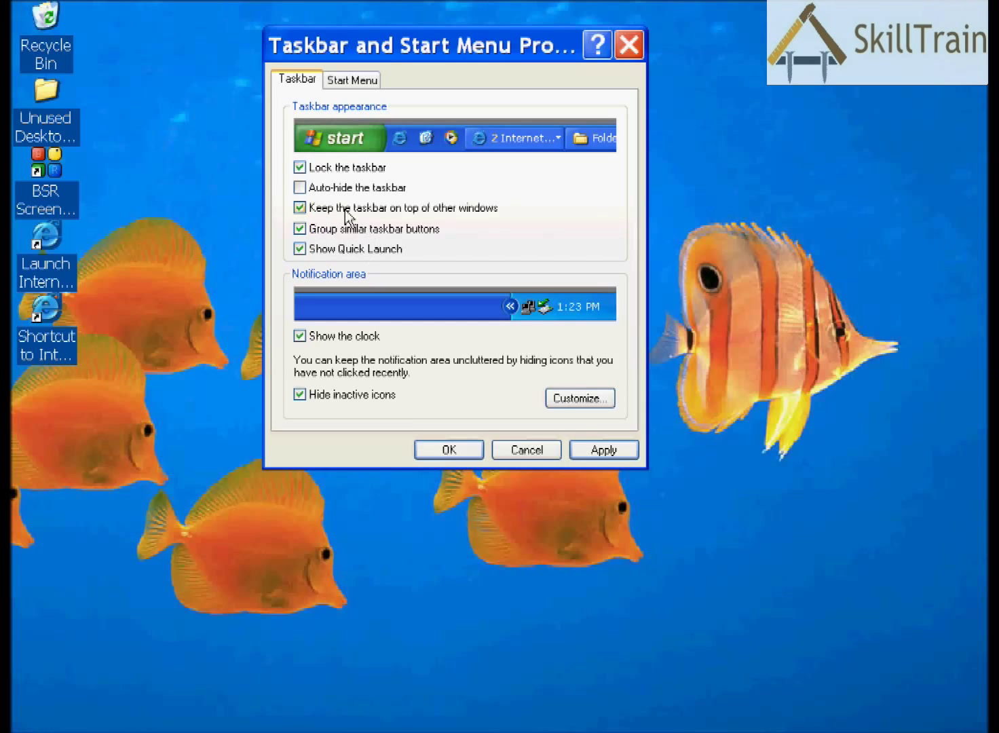
{"action": "left_click", "coordinate": [579, 448]}
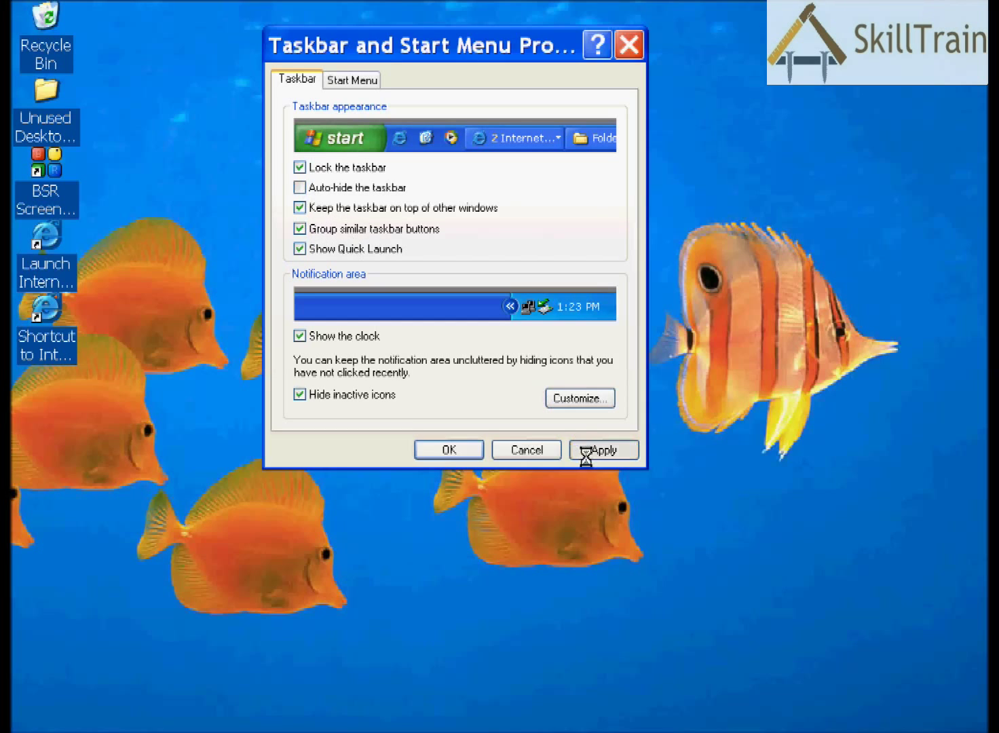
Turn off Keep the taskbar on top of other windows, accept the taskbar properties and refresh the desktop.
{"action": "left_click_drag", "start_coordinate": [380, 47], "coordinate": [405, 262]}
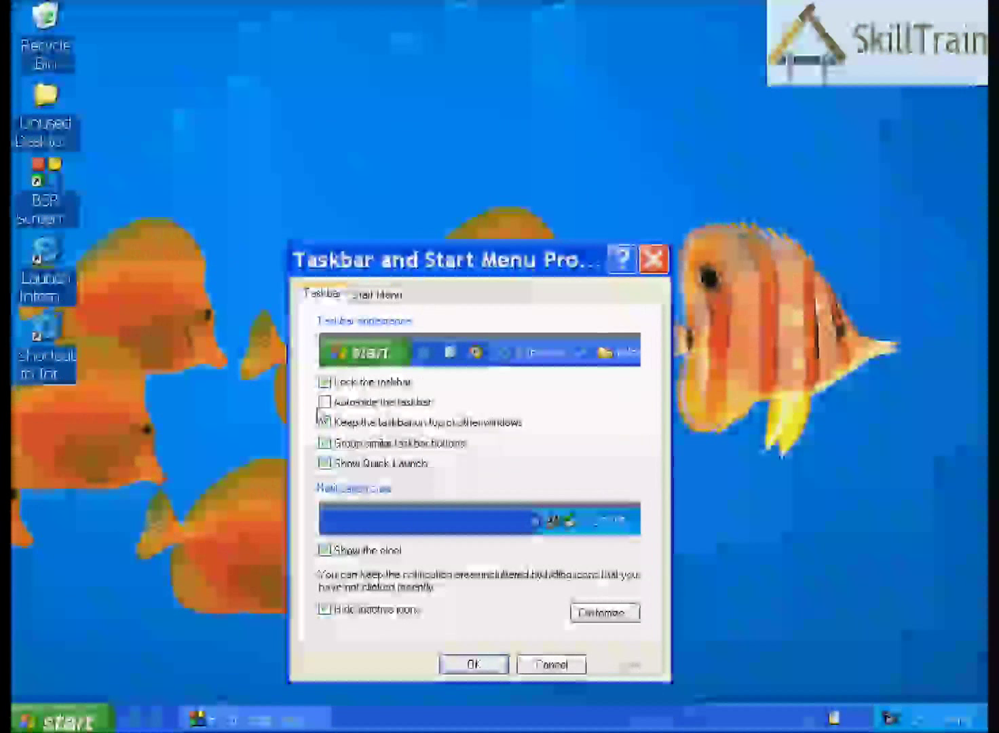
{"action": "left_click", "coordinate": [324, 422]}
{"action": "left_click", "coordinate": [619, 667]}
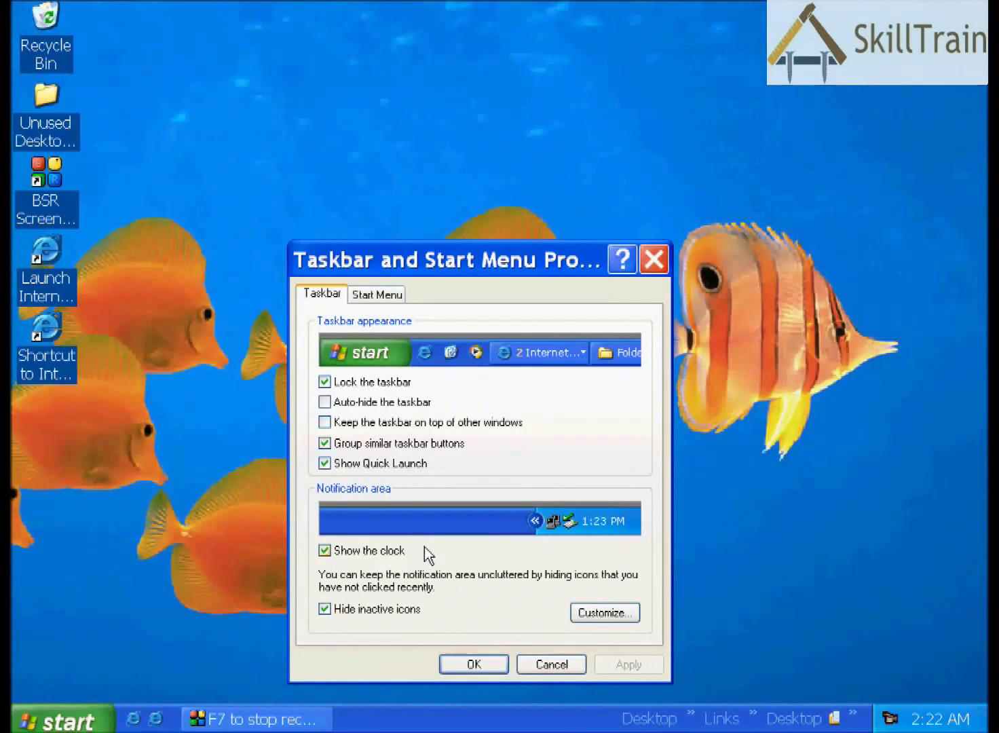
{"action": "left_click", "coordinate": [446, 664]}
{"action": "right_click", "coordinate": [374, 376]}
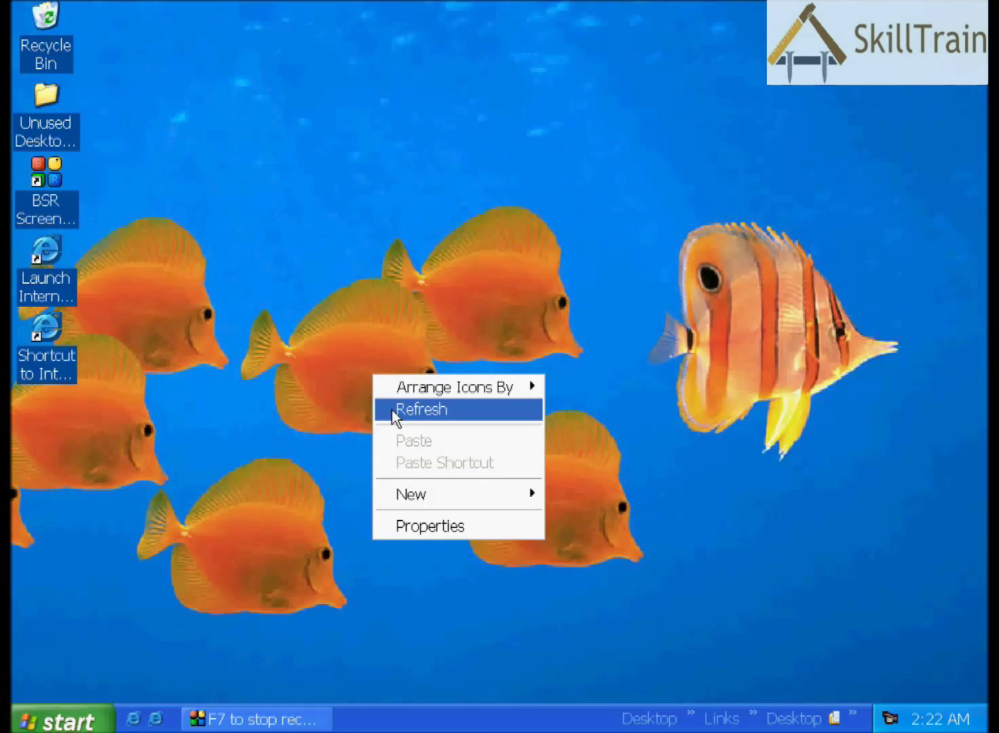
{"action": "left_click", "coordinate": [395, 410]}
Reopen the taskbar properties, open My Computer to check how its window overlaps the taskbar, and close that window.
{"action": "right_click", "coordinate": [483, 725]}
{"action": "left_click", "coordinate": [510, 719]}
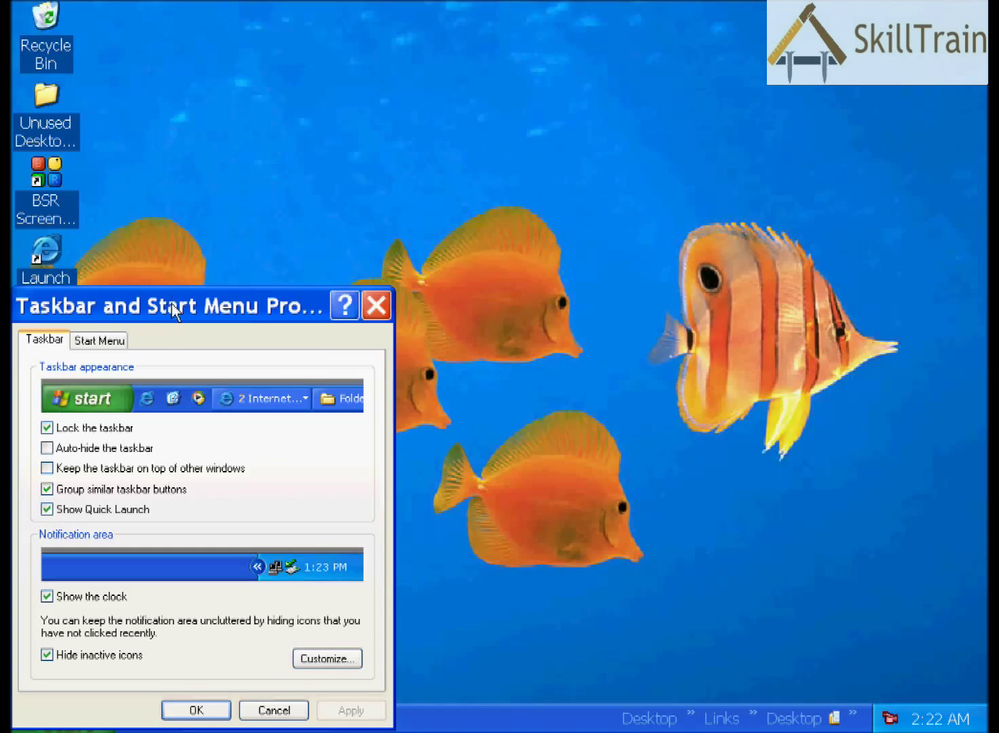
{"action": "left_click_drag", "start_coordinate": [173, 312], "coordinate": [473, 298]}
{"action": "left_click", "coordinate": [58, 721]}
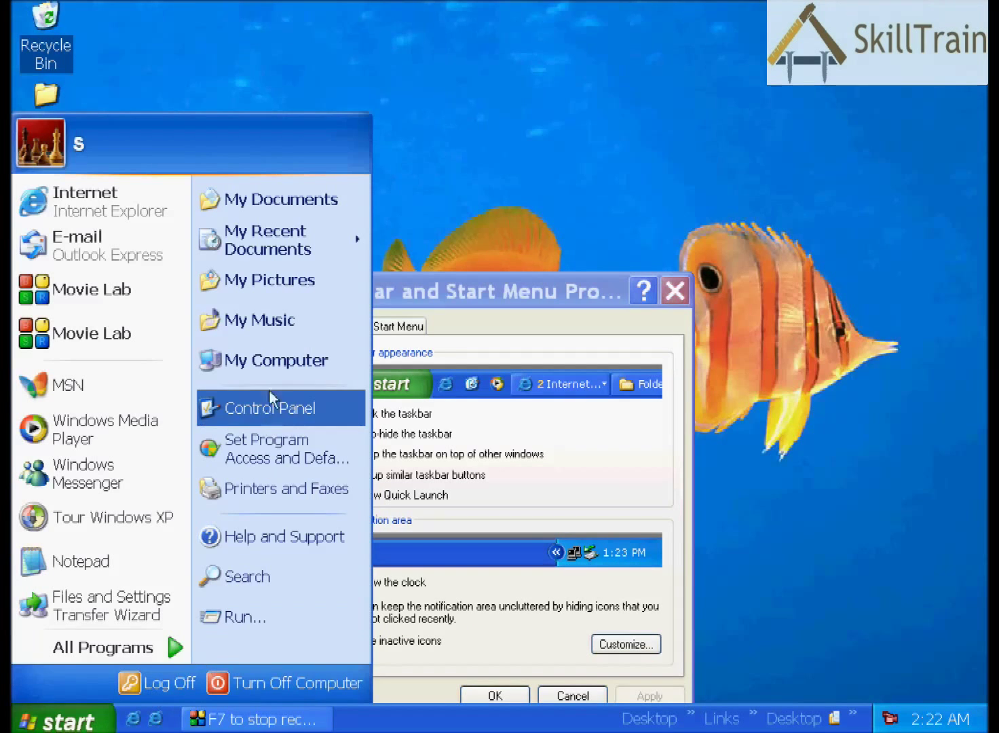
{"action": "left_click", "coordinate": [275, 360]}
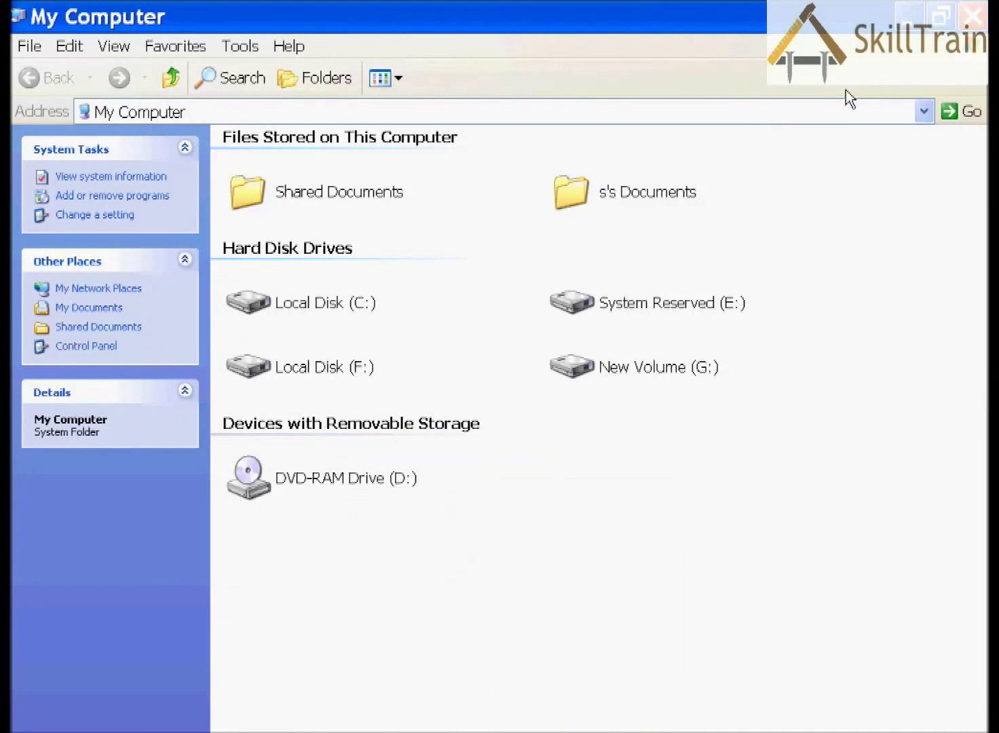
{"action": "left_click", "coordinate": [973, 16]}
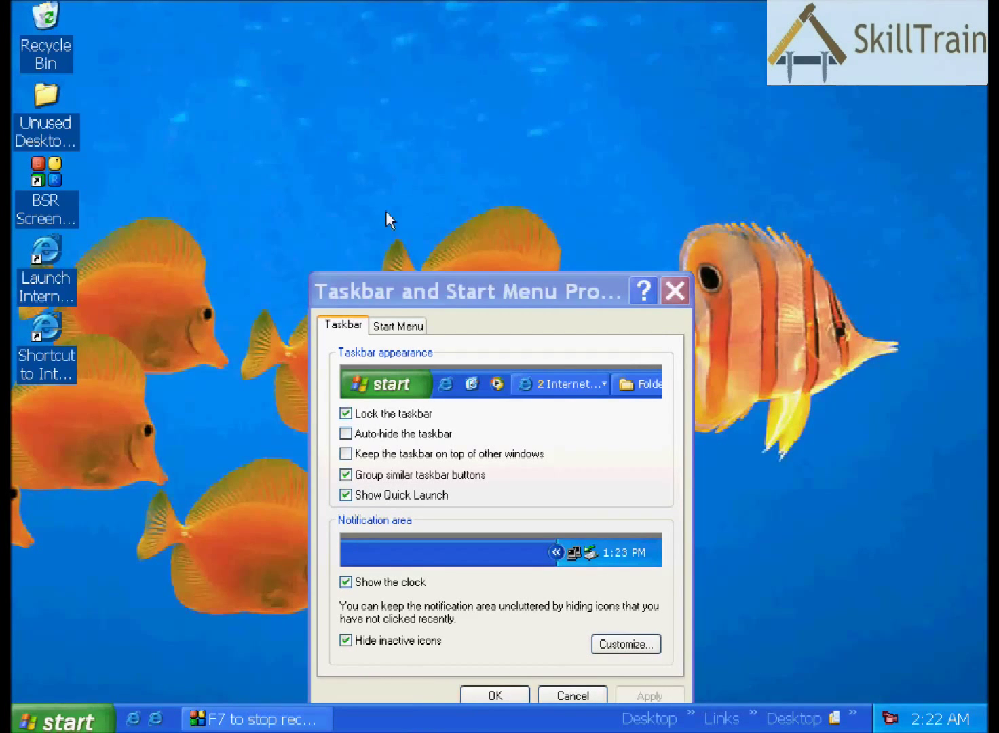
Unlock the taskbar, apply the change and dock the taskbar along the upper edge of the screen.
{"action": "left_click", "coordinate": [348, 412]}
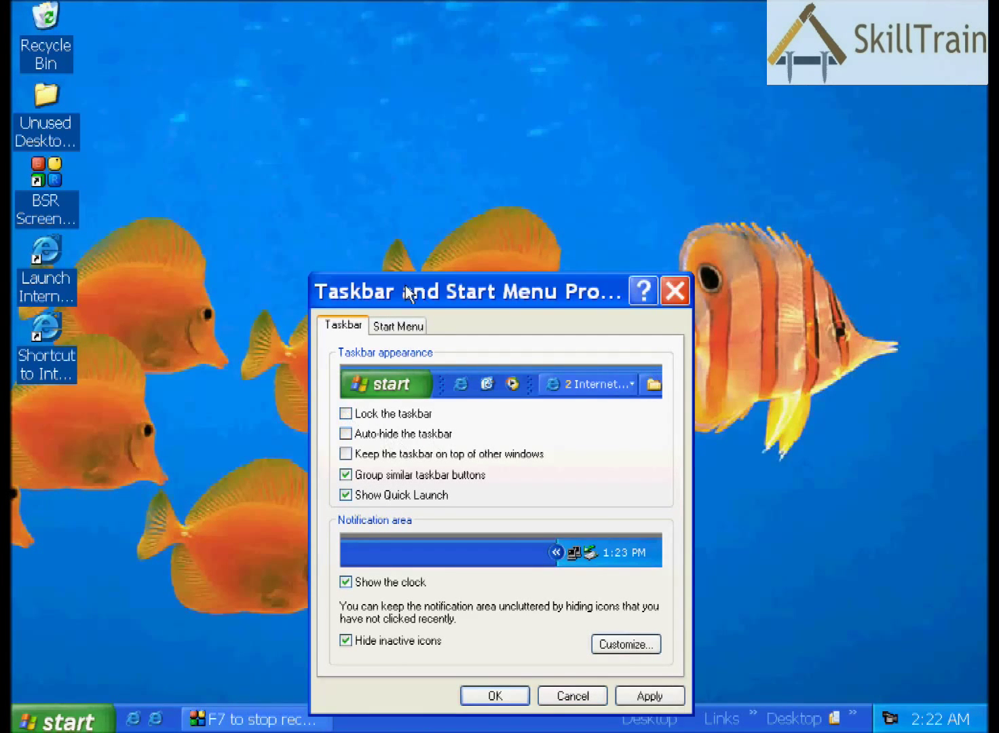
{"action": "left_click_drag", "start_coordinate": [423, 297], "coordinate": [433, 87]}
{"action": "left_click", "coordinate": [659, 487]}
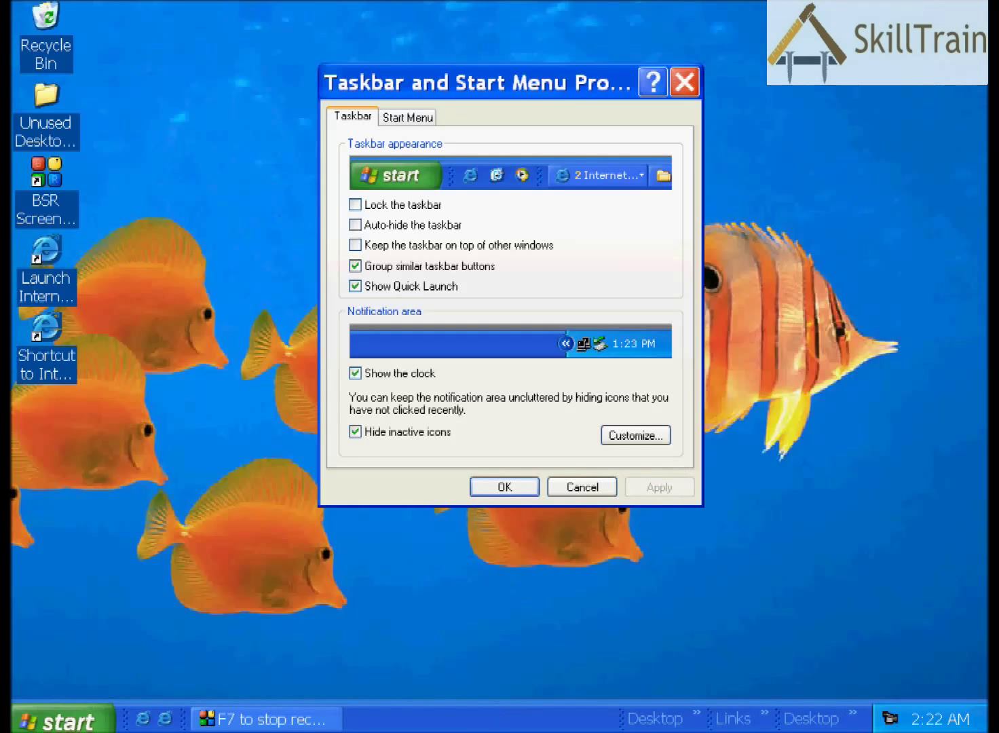
{"action": "left_click", "coordinate": [426, 648]}
{"action": "left_click_drag", "start_coordinate": [434, 718], "coordinate": [166, 6]}
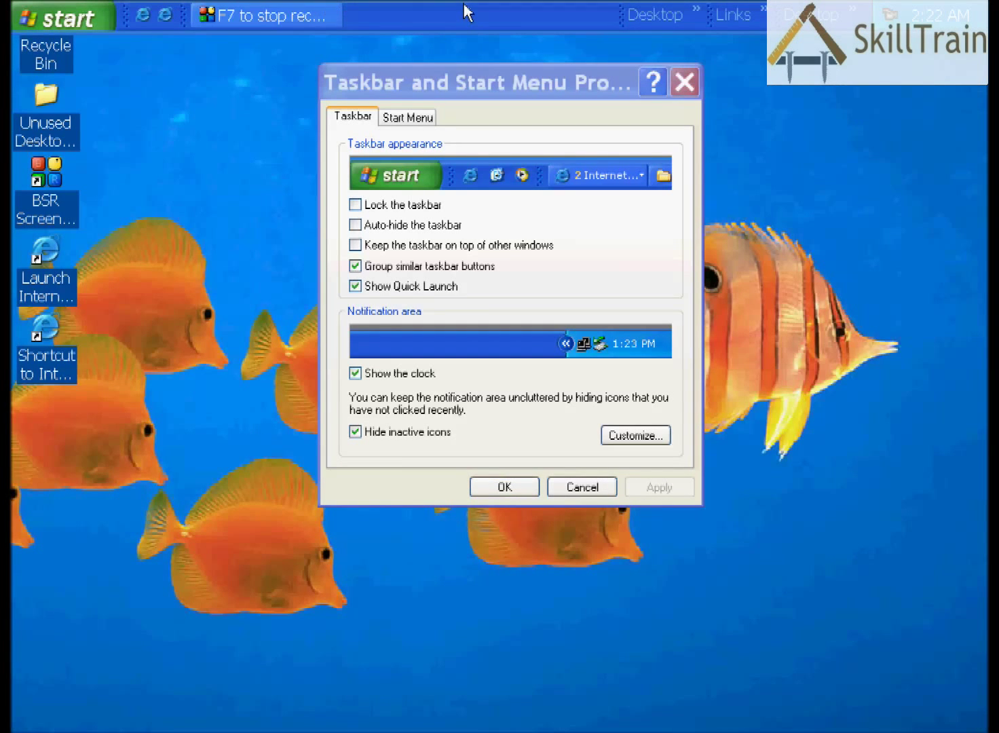
Turn on Keep the taskbar on top of other windows with the taskbar left unlocked, and apply the change.
{"action": "left_click", "coordinate": [355, 205]}
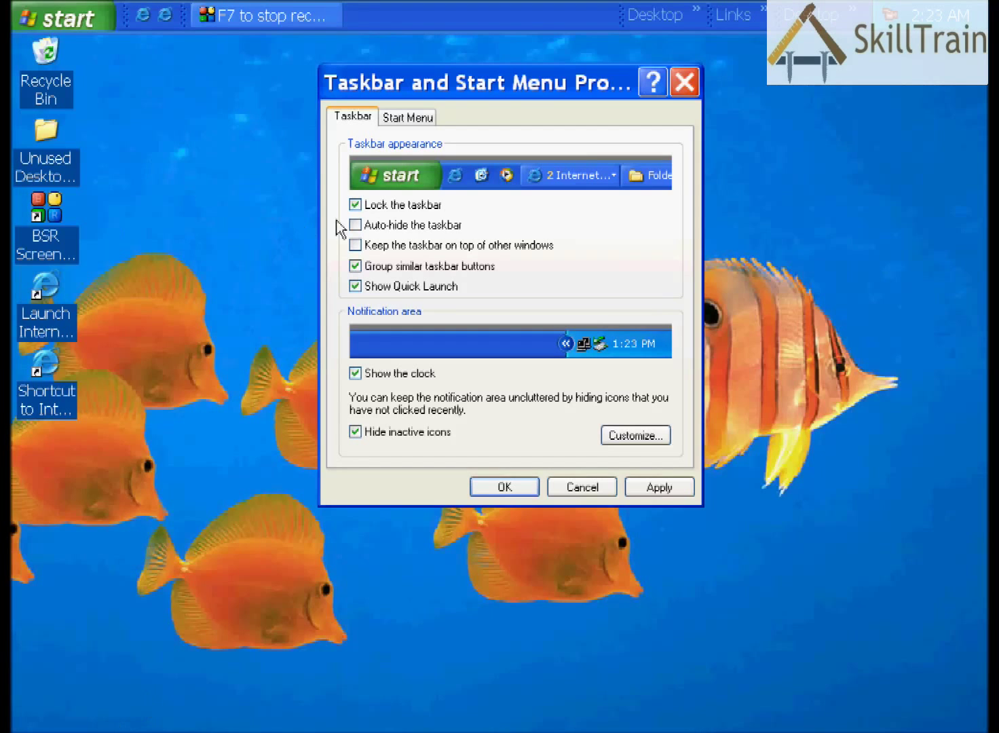
{"action": "left_click", "coordinate": [355, 205]}
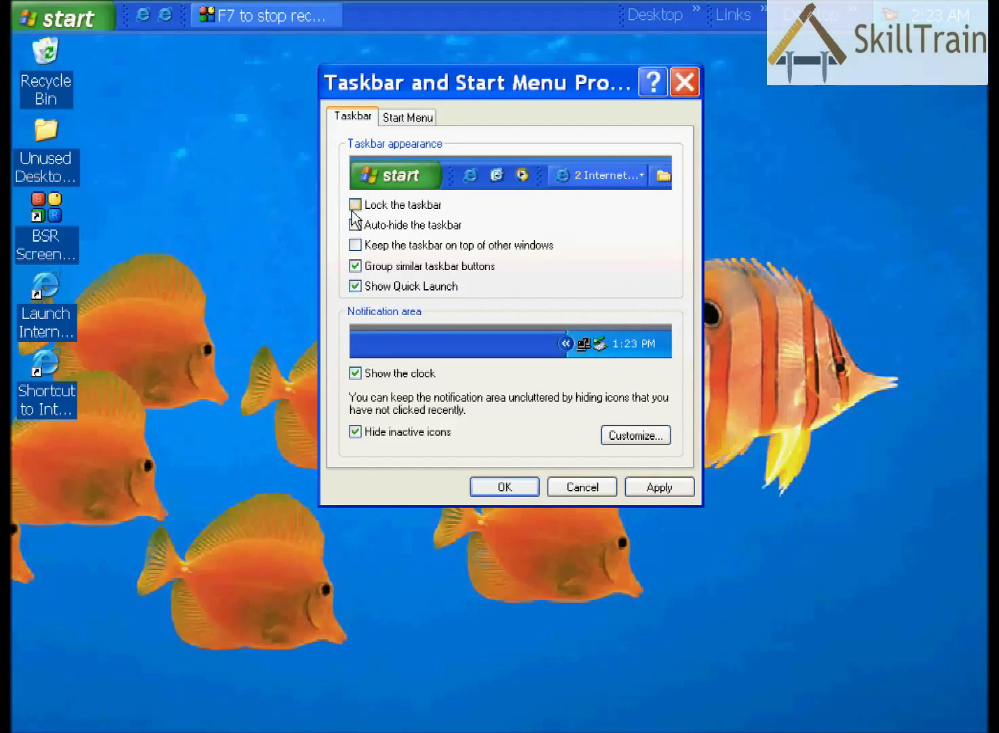
{"action": "left_click", "coordinate": [355, 246]}
{"action": "left_click", "coordinate": [651, 495]}
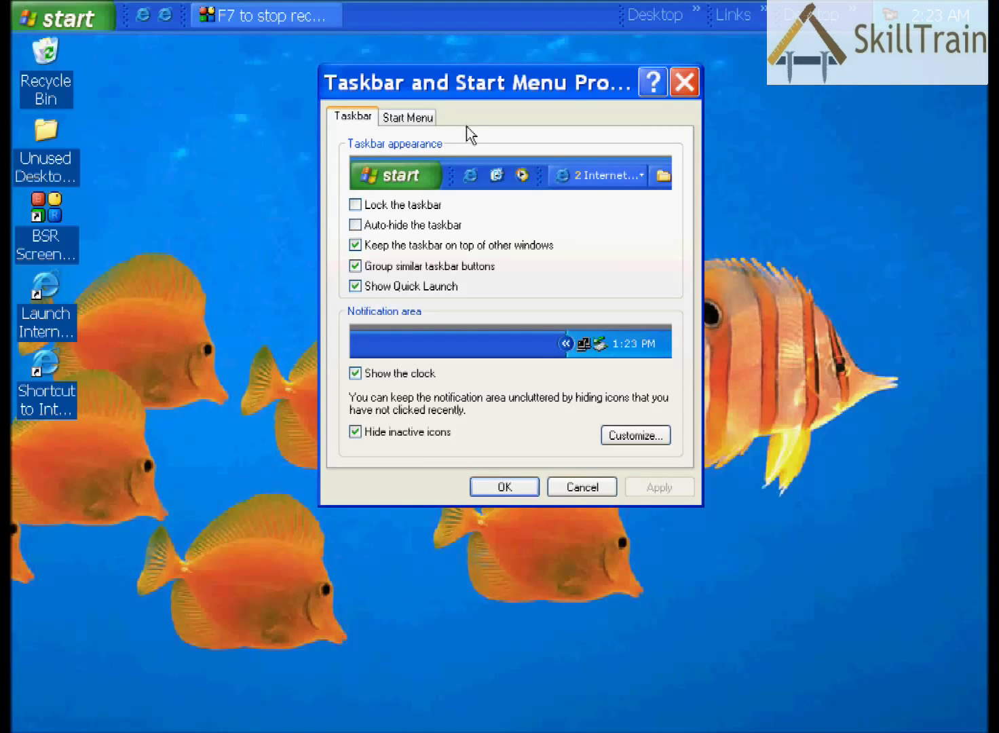
Dock the taskbar along the screen's right edge, narrow it and return it to the lower edge, repeating the move once.
{"action": "left_click_drag", "start_coordinate": [399, 13], "coordinate": [862, 148]}
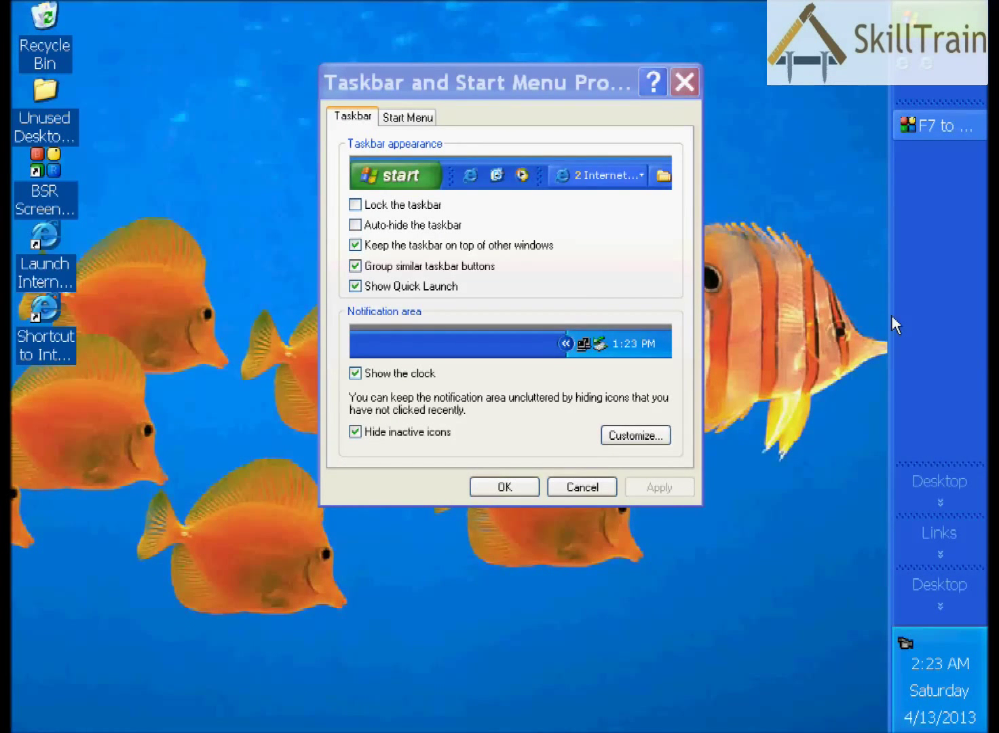
{"action": "left_click_drag", "start_coordinate": [884, 316], "coordinate": [979, 311]}
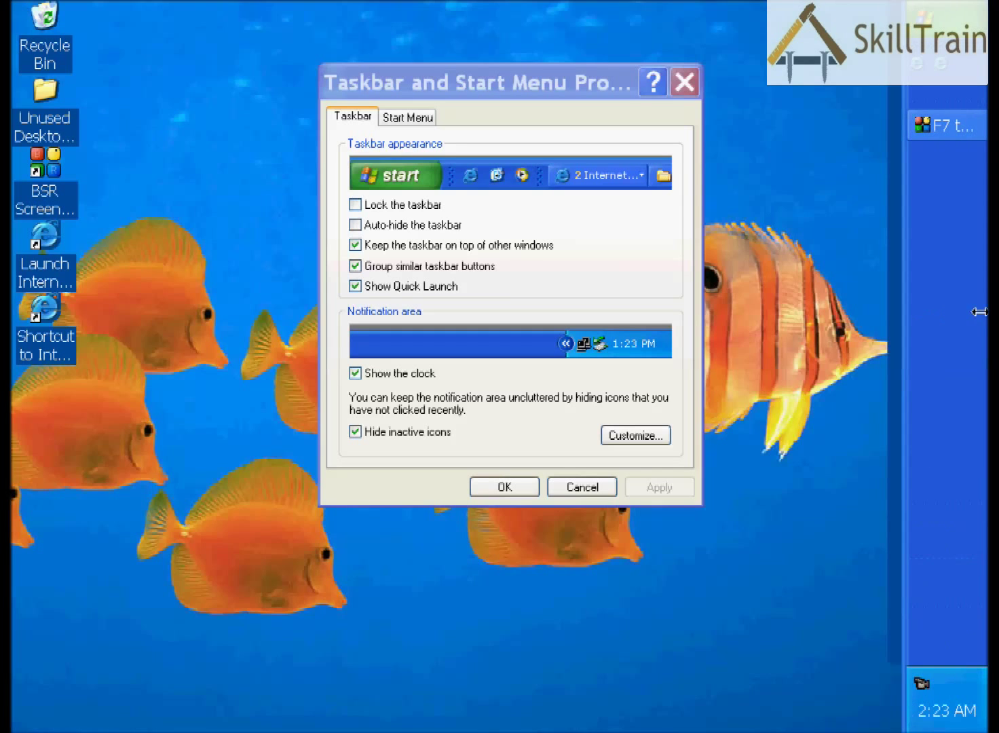
{"action": "left_click_drag", "start_coordinate": [918, 360], "coordinate": [522, 555]}
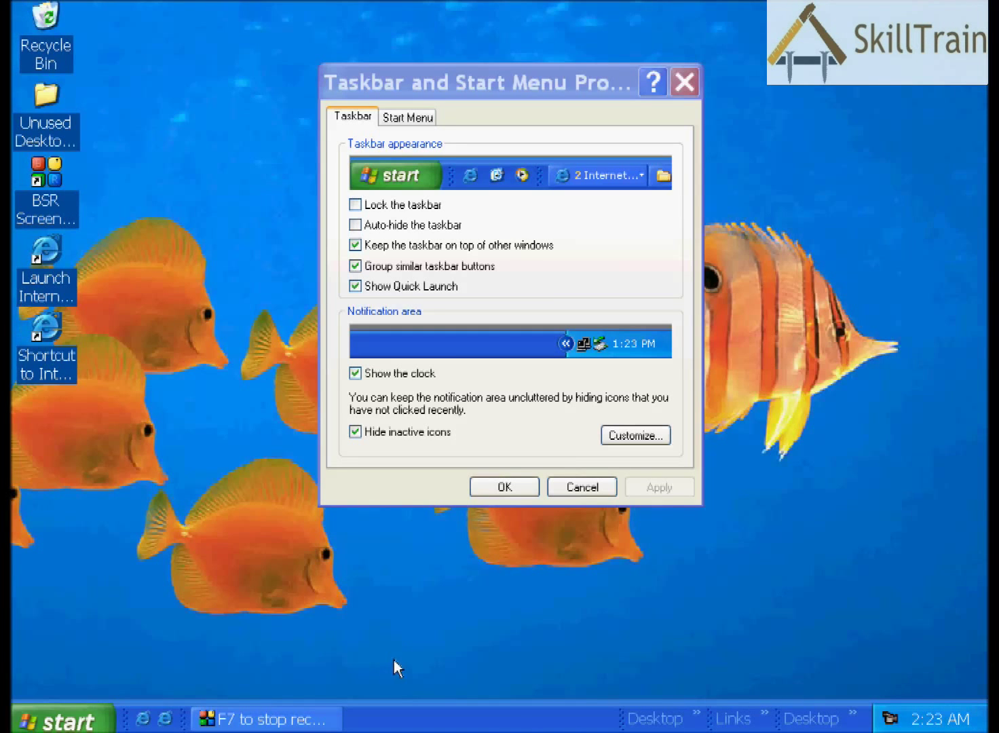
{"action": "left_click_drag", "start_coordinate": [400, 719], "coordinate": [929, 191]}
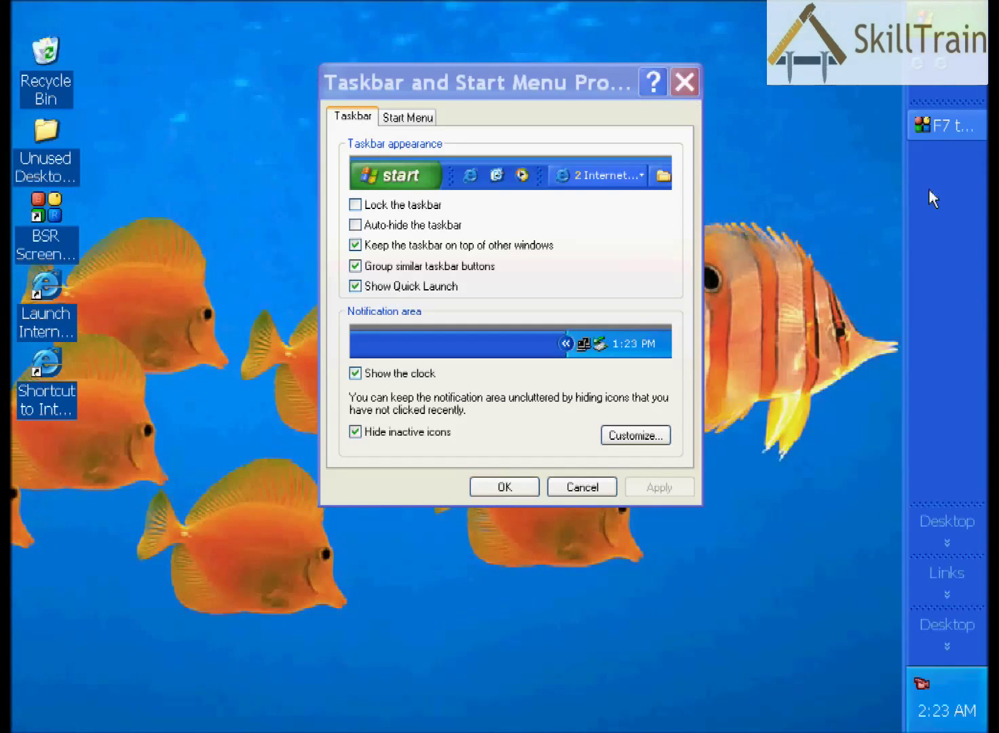
{"action": "left_click_drag", "start_coordinate": [841, 328], "coordinate": [293, 648]}
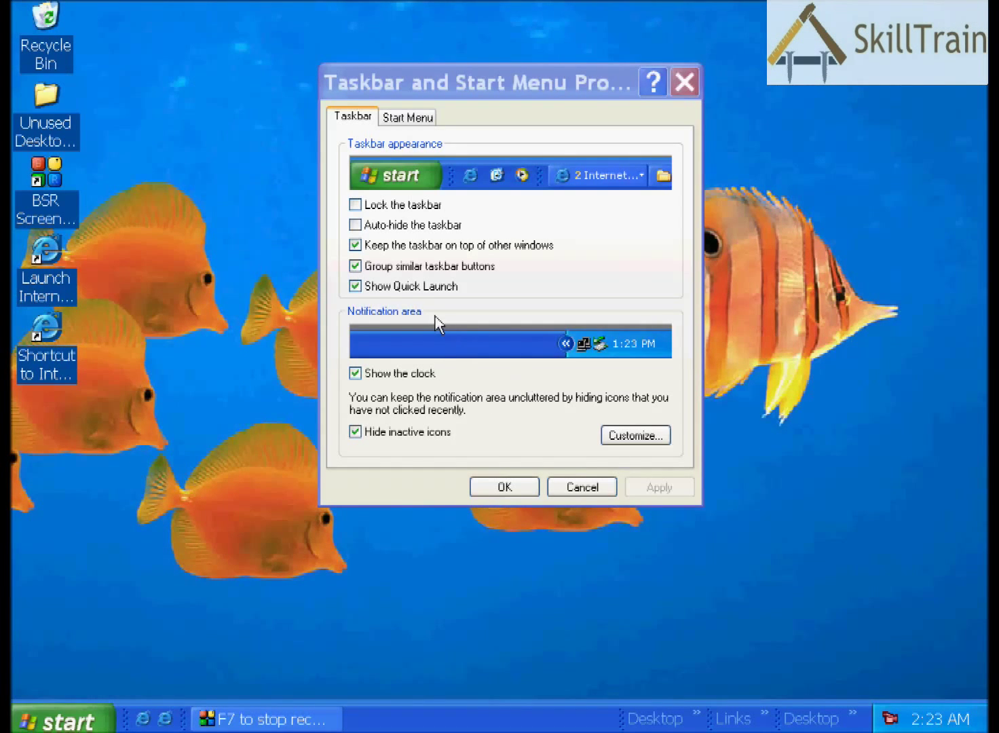
Turn off Group similar taskbar buttons, apply the change, and turn the grouping option back on.
{"action": "left_click", "coordinate": [355, 266]}
{"action": "left_click", "coordinate": [649, 488]}
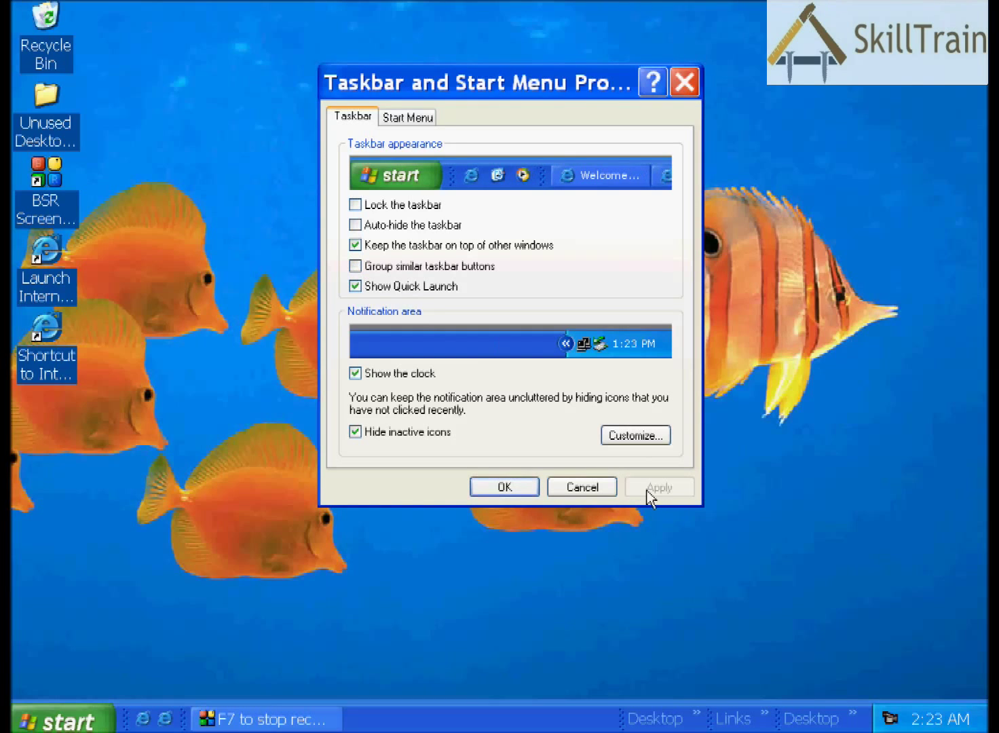
{"action": "left_click", "coordinate": [354, 270]}
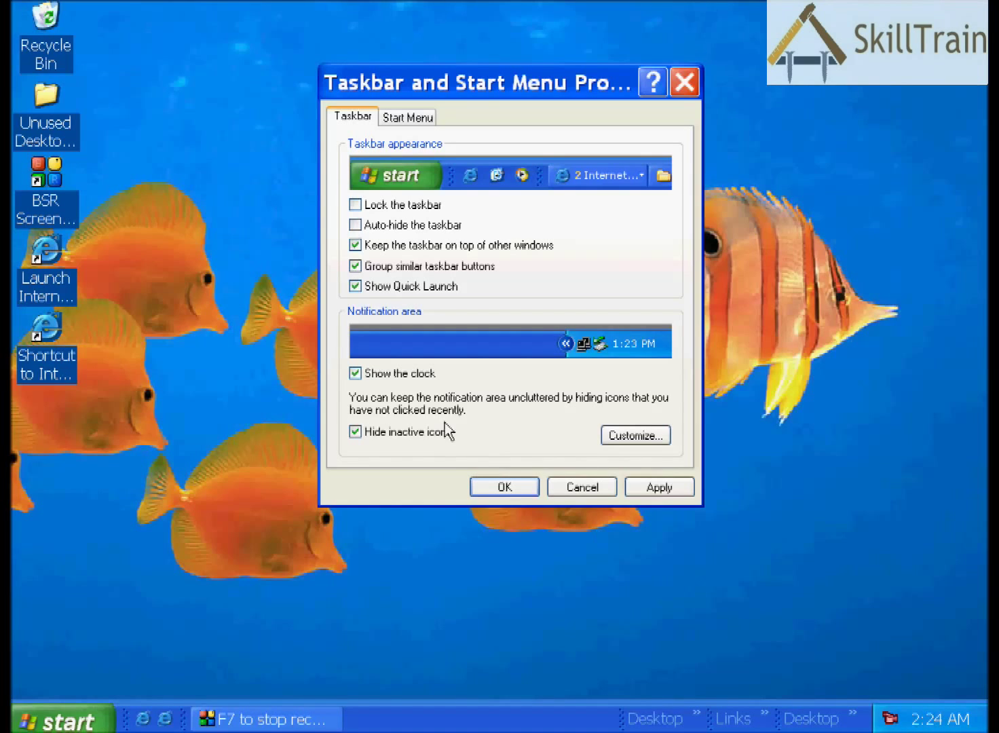
Hide the taskbar clock and apply the change, then show the clock again and apply.
{"action": "left_click", "coordinate": [354, 374]}
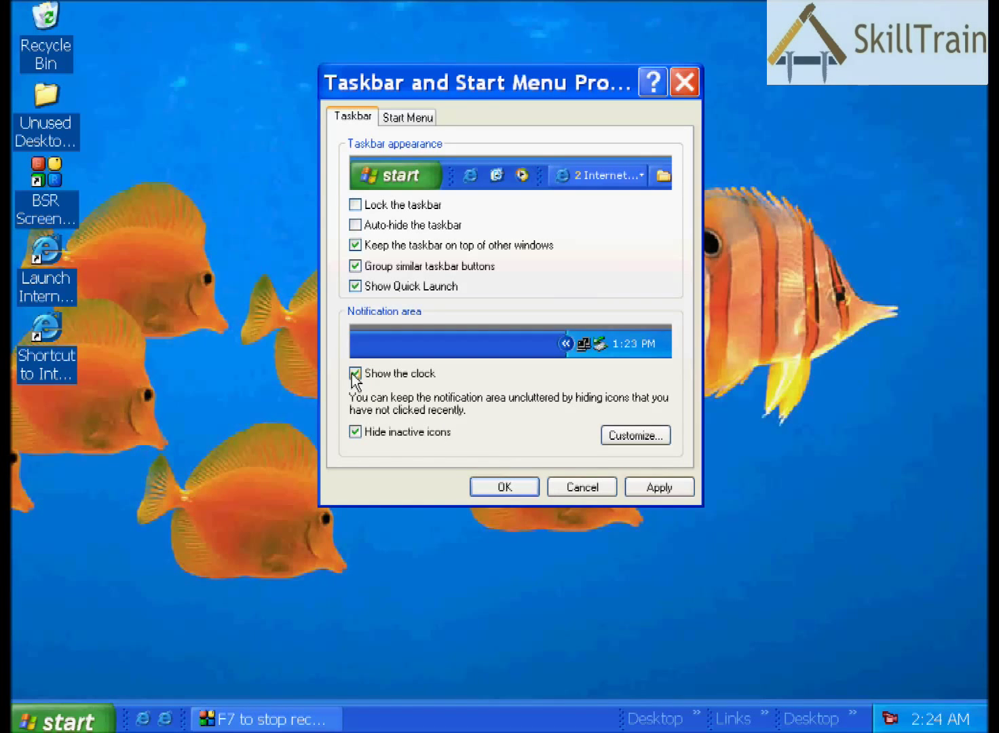
{"action": "left_click", "coordinate": [659, 487]}
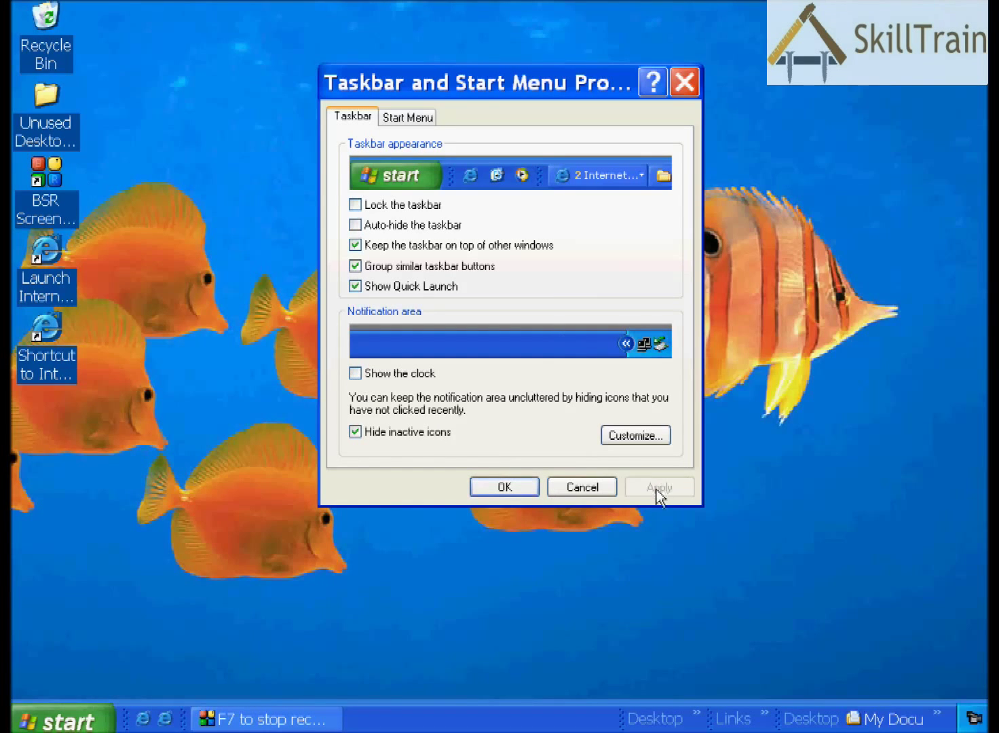
{"action": "left_click", "coordinate": [354, 374]}
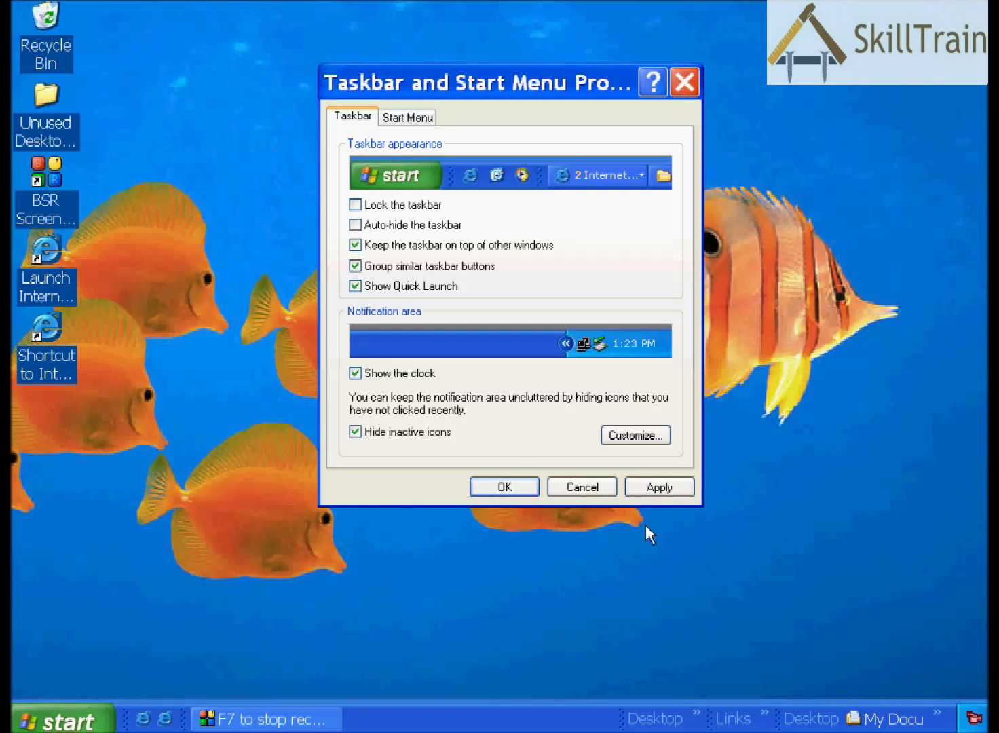
{"action": "left_click", "coordinate": [657, 487]}
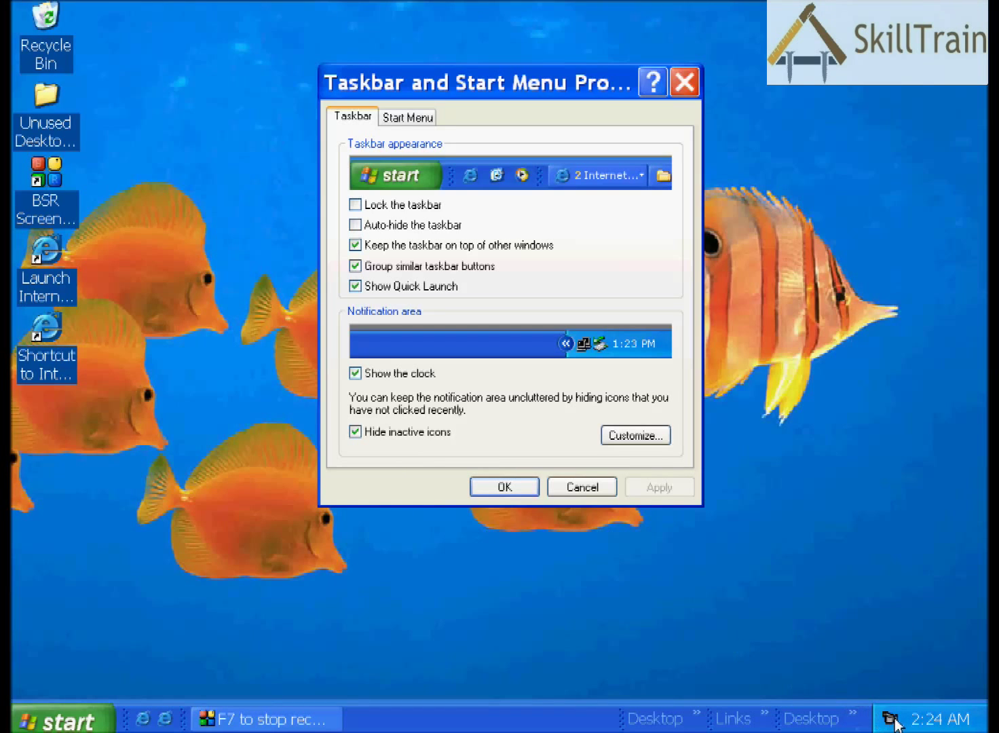
Turn off Hide inactive icons for the notification area and apply, then turn it back on and apply.
{"action": "left_click", "coordinate": [355, 432]}
{"action": "left_click", "coordinate": [672, 488]}
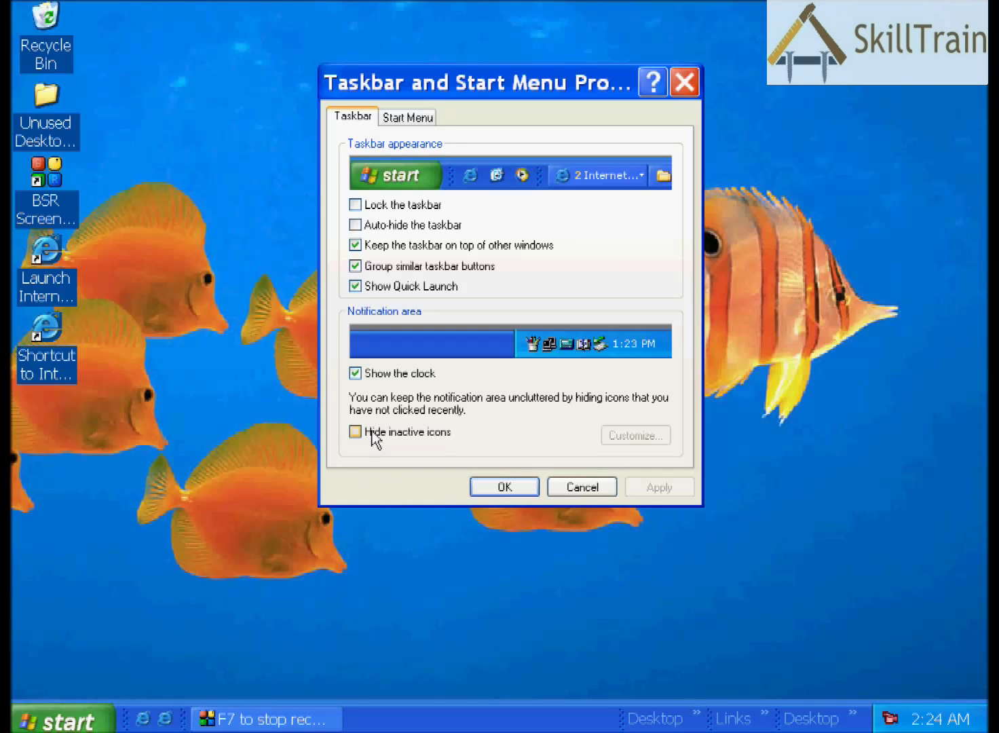
{"action": "left_click", "coordinate": [356, 433]}
{"action": "left_click", "coordinate": [645, 487]}
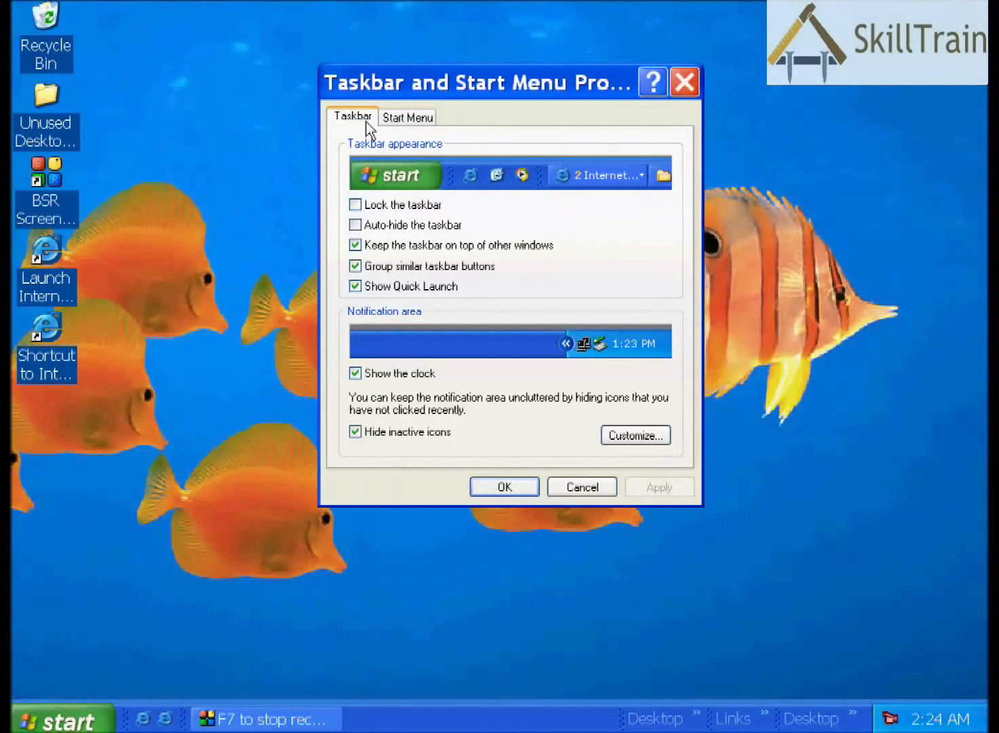
Show the Start menu style settings, move the dialog aside, and open the current Start menu to compare it with the preview.
{"action": "left_click", "coordinate": [407, 126]}
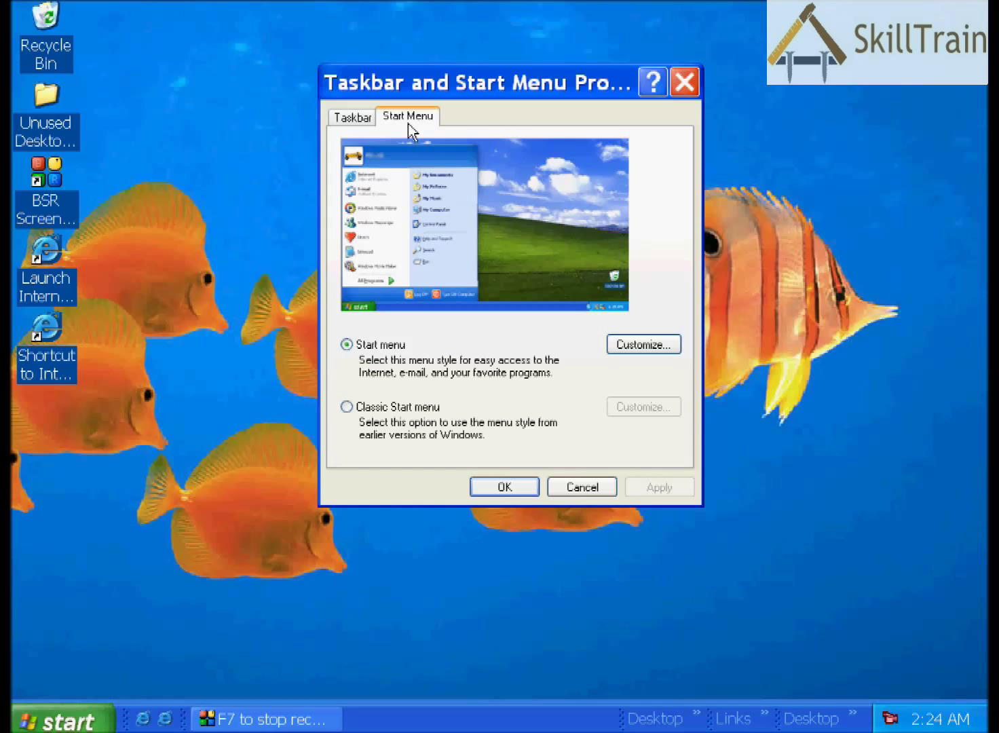
{"action": "left_click", "coordinate": [80, 723]}
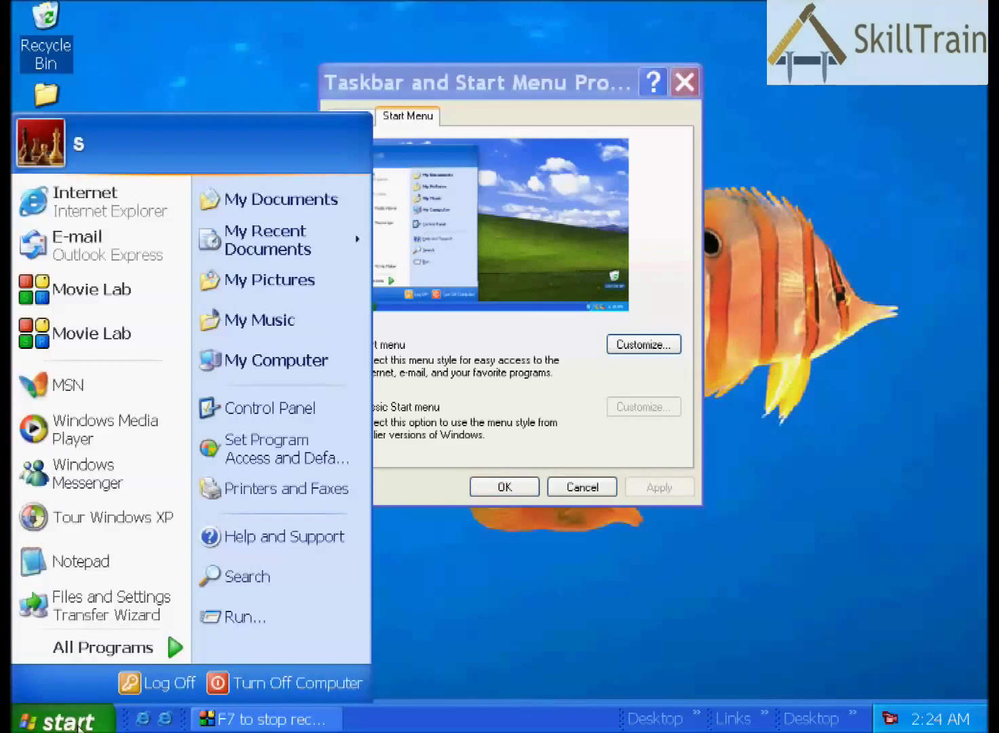
{"action": "left_click_drag", "start_coordinate": [440, 82], "coordinate": [532, 86]}
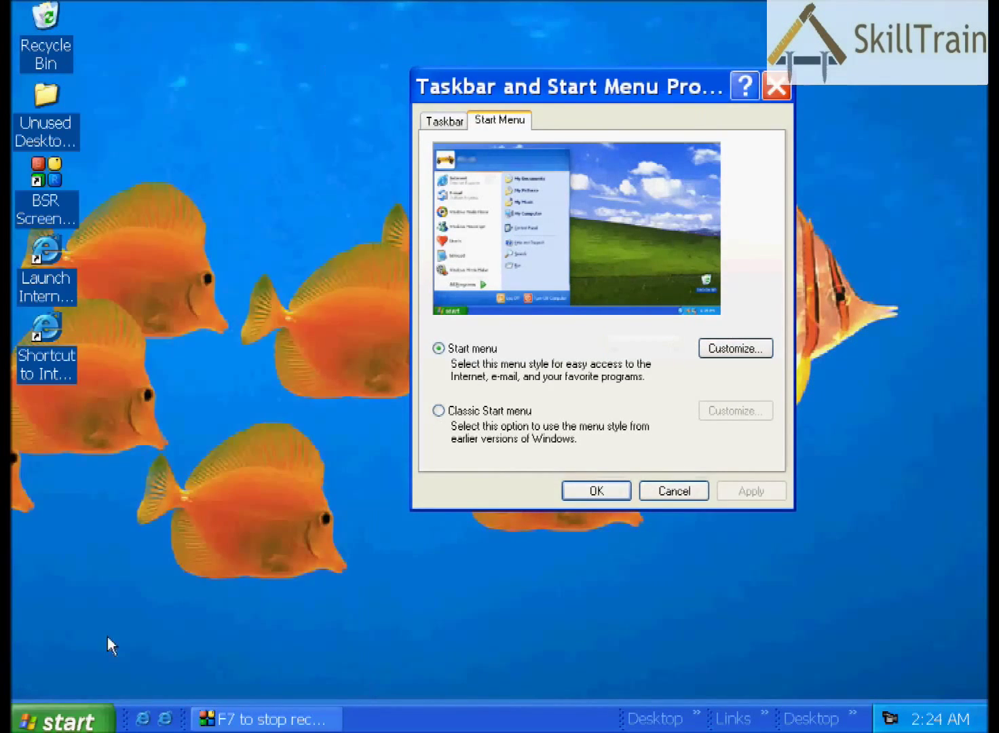
{"action": "left_click", "coordinate": [80, 724]}
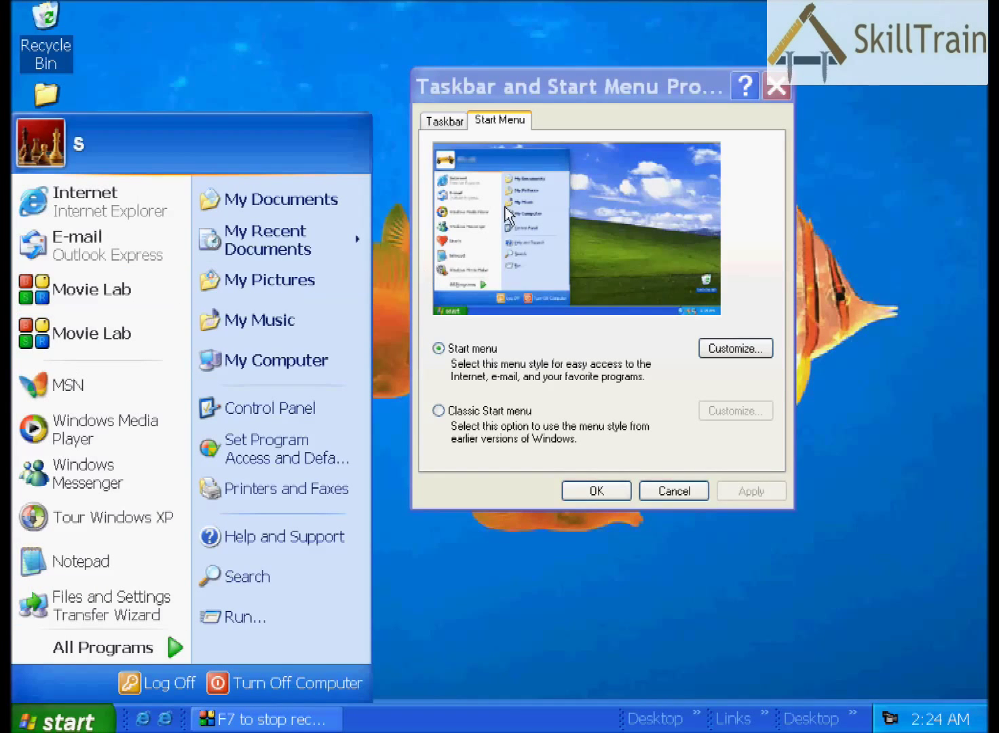
Switch to the Classic Start menu style, apply it, and open the Start menu to check its layout.
{"action": "left_click", "coordinate": [438, 410]}
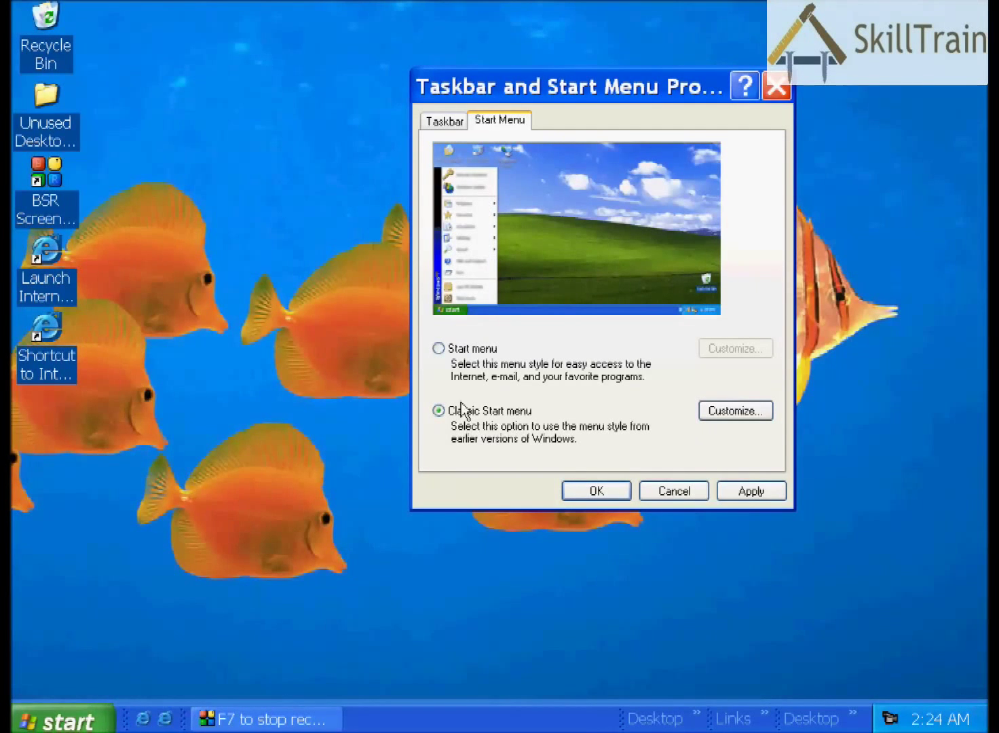
{"action": "left_click", "coordinate": [747, 494]}
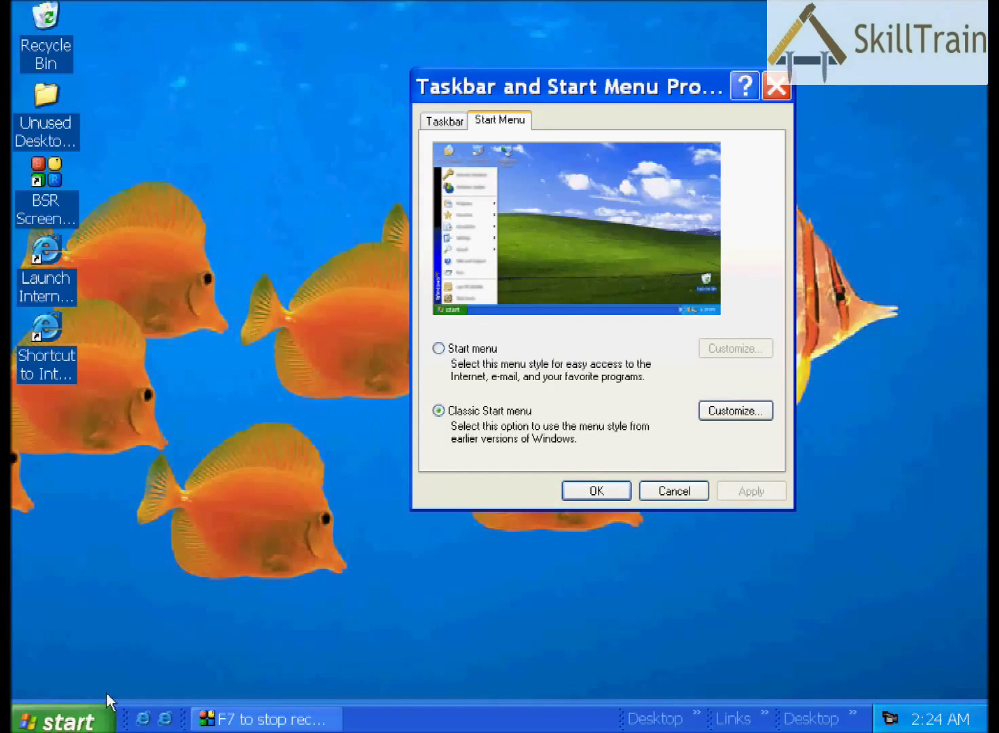
{"action": "left_click", "coordinate": [71, 725]}
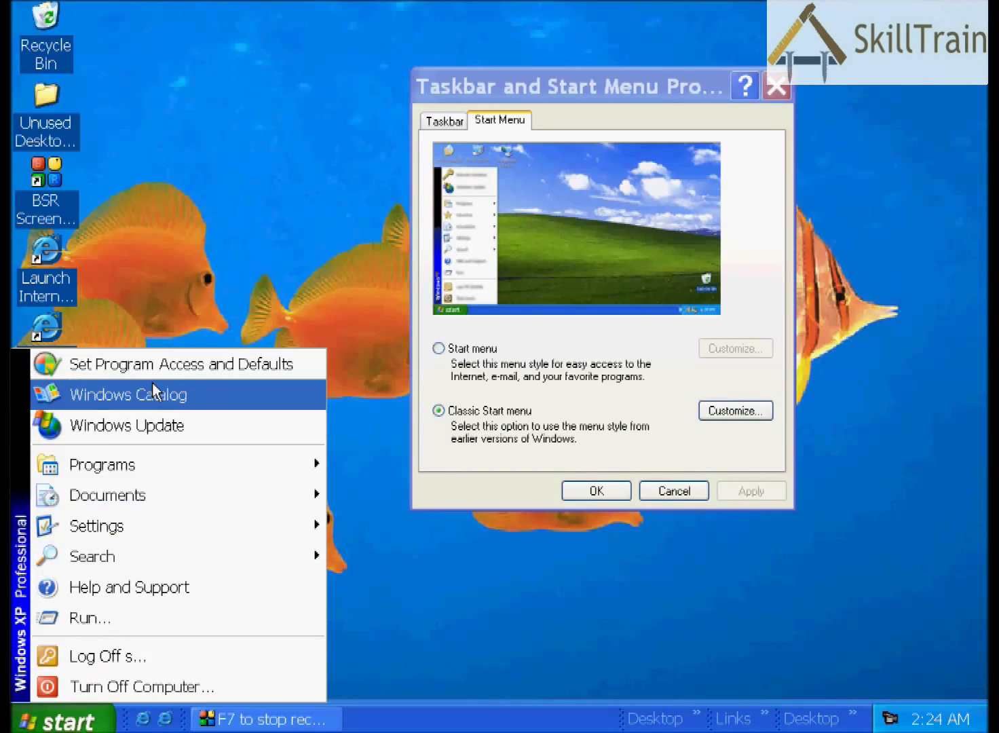
Restore the standard Start menu style, apply it, check the Start menu, and close the properties dialog.
{"action": "left_click", "coordinate": [450, 352]}
{"action": "left_click", "coordinate": [750, 490]}
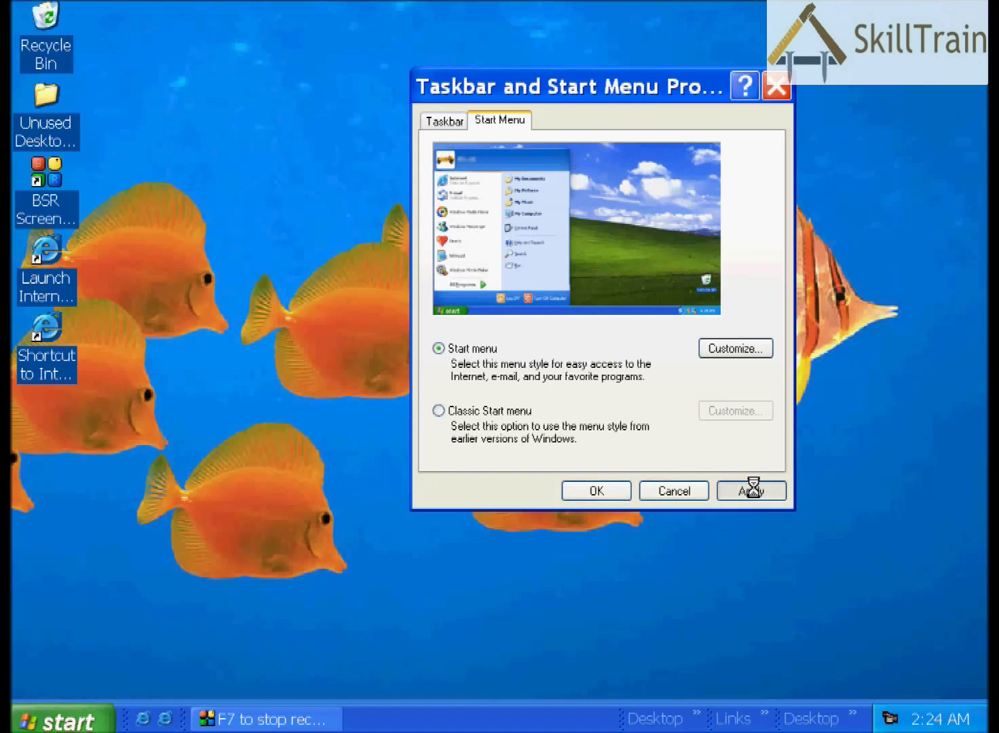
{"action": "left_click", "coordinate": [57, 719]}
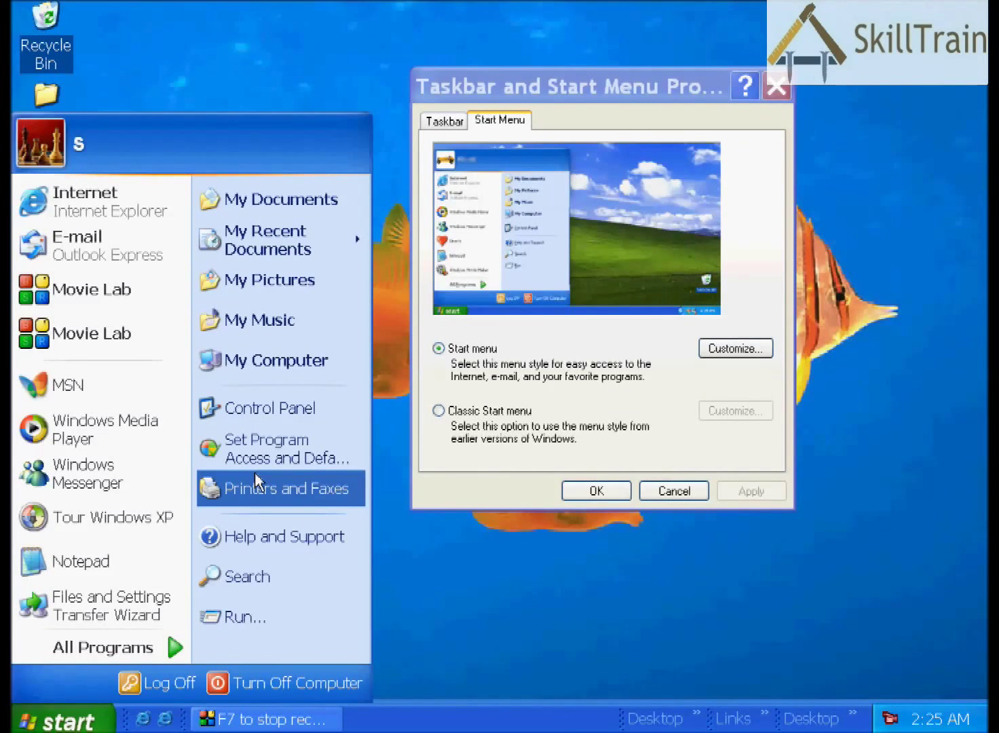
{"action": "left_click", "coordinate": [672, 485]}
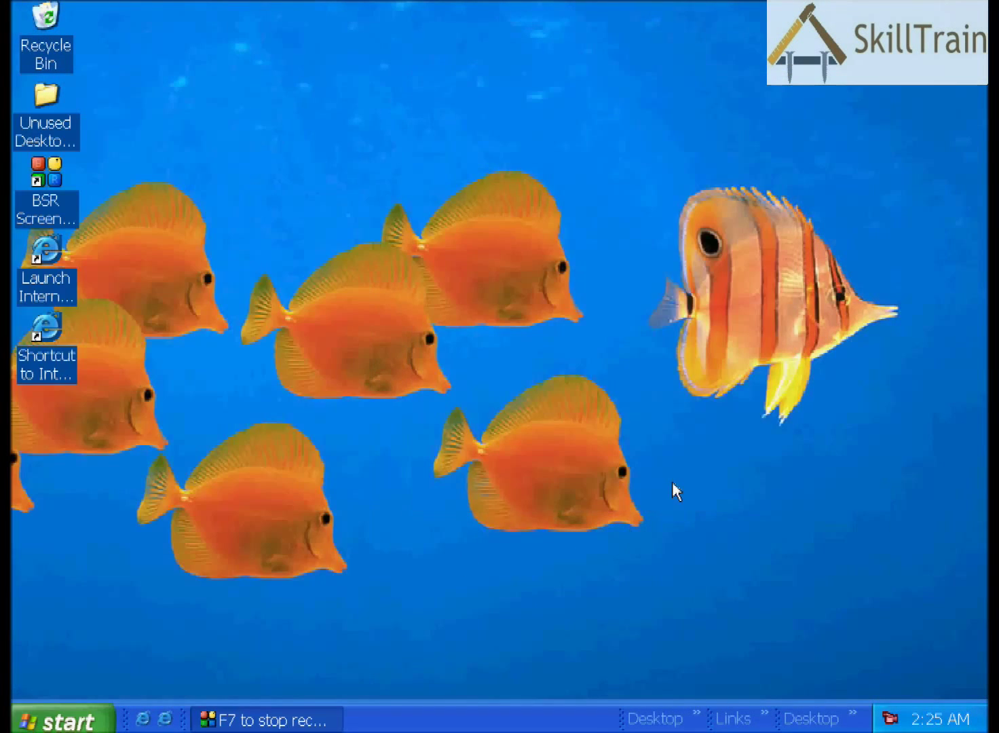